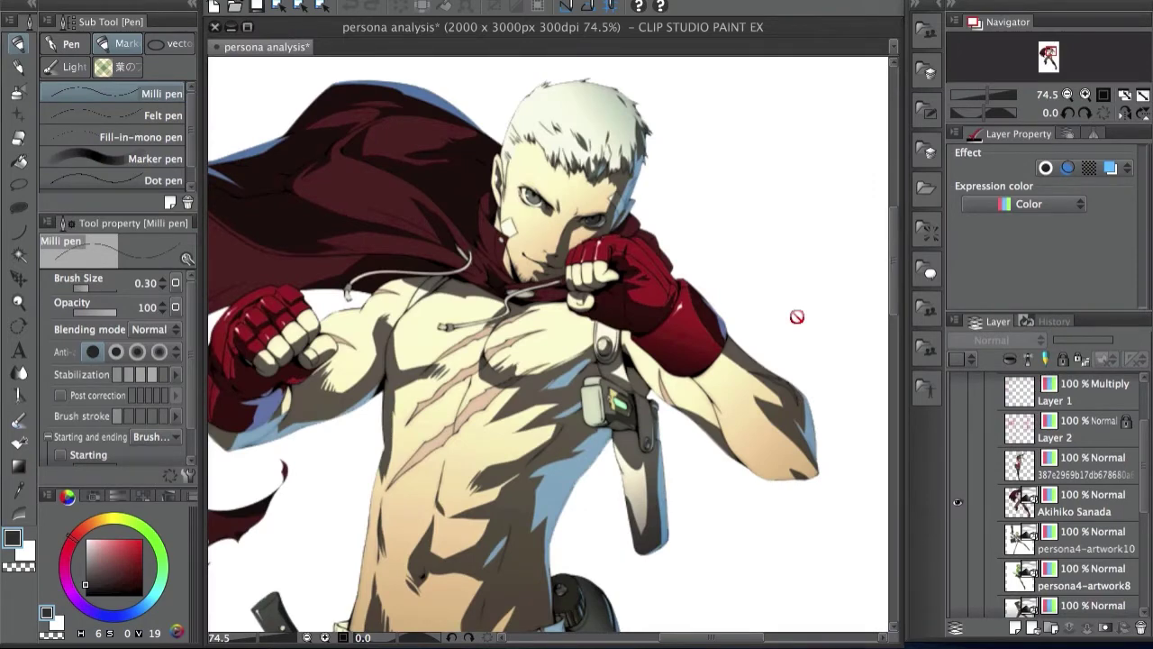
# Examine the light and shadow shapes on the hair, face and upper body of the Akihiko Sanada artwork
pyautogui.moveTo(900, 250); pyautogui.dragTo(893, 271)
pyautogui.scroll(2, 892, 270)
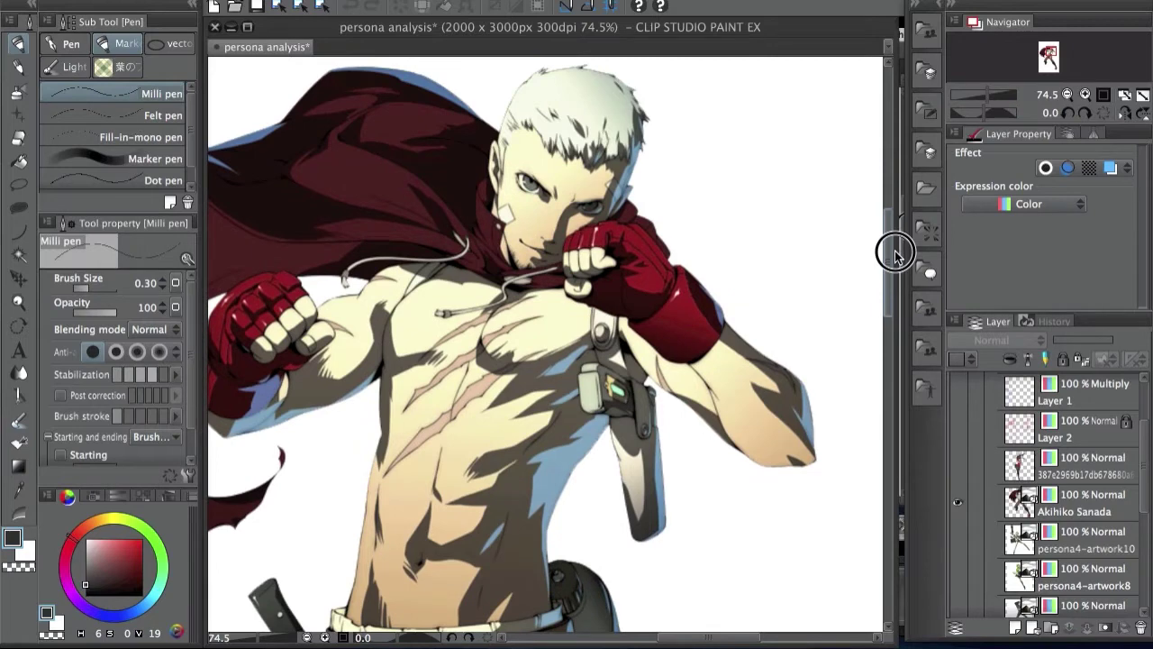
pyautogui.scroll(-2, 894, 253)
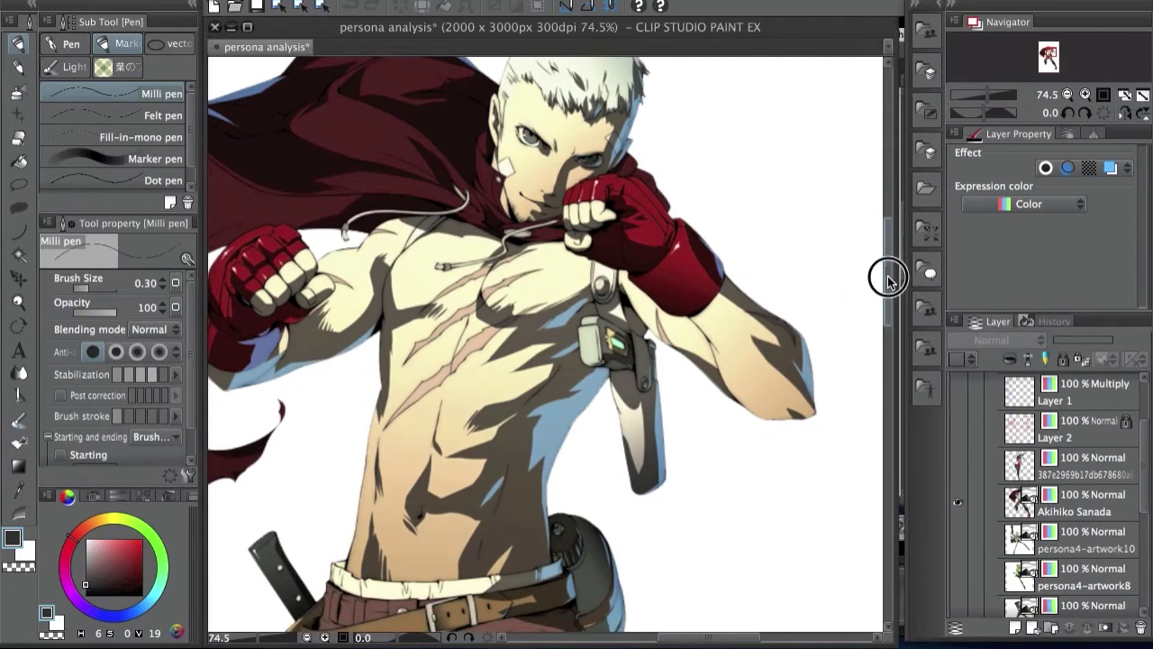
pyautogui.scroll(2, 889, 270)
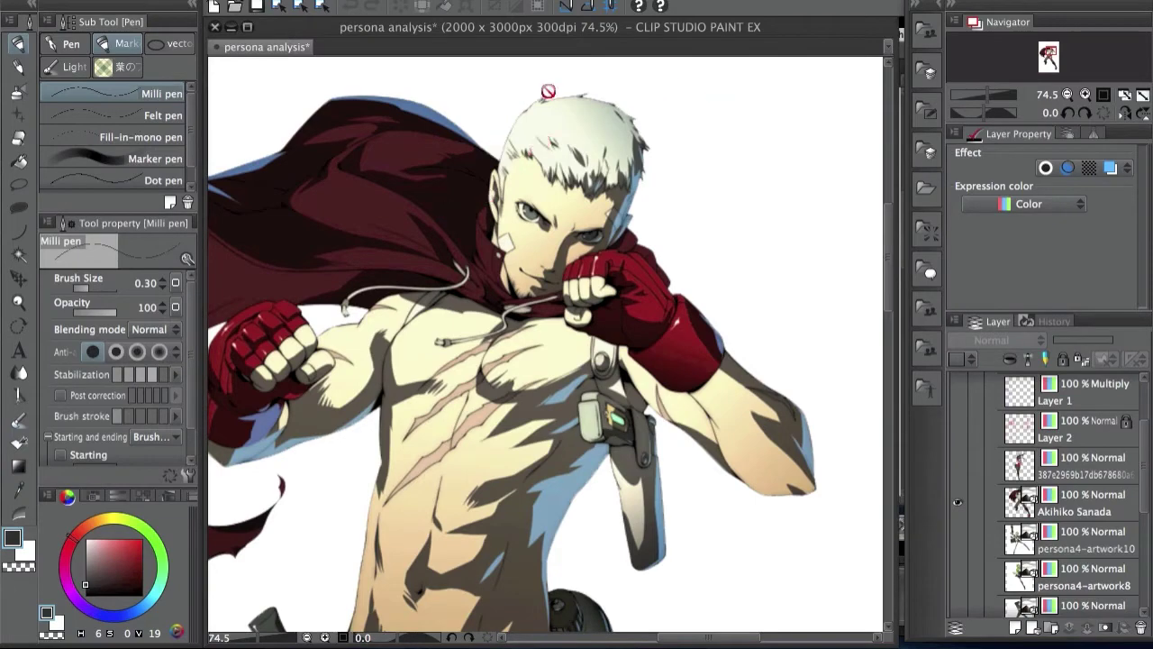
pyautogui.moveTo(581, 128); pyautogui.dragTo(640, 106)
pyautogui.scroll(-3, 641, 145)
pyautogui.scroll(-5, 582, 129)
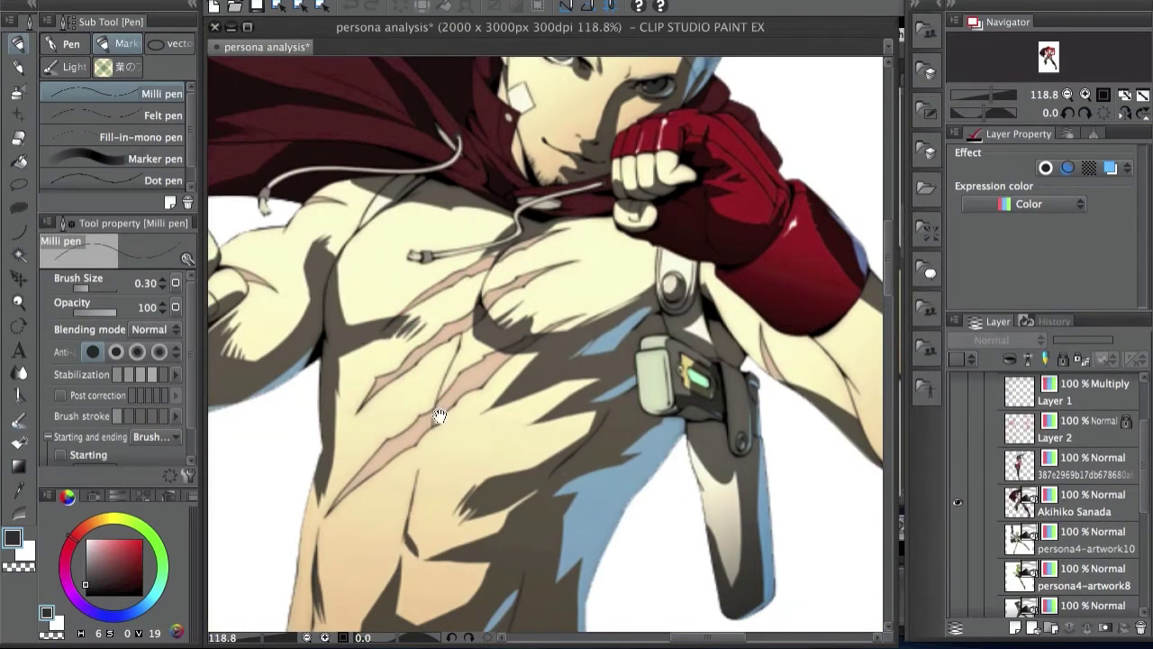
# Examine the shadow shapes and blue rim light on the abdomen, chest and raised forearm at close range
pyautogui.moveTo(438, 412); pyautogui.dragTo(459, 283)
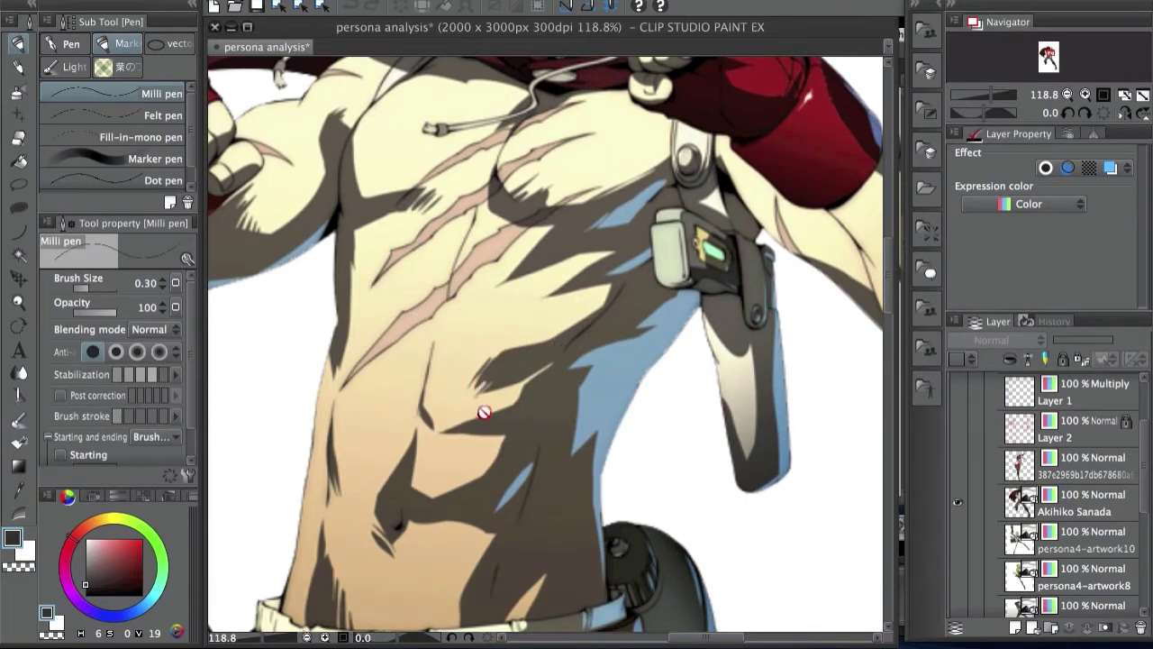
pyautogui.moveTo(568, 178); pyautogui.dragTo(538, 294)
pyautogui.moveTo(609, 275); pyautogui.dragTo(349, 246)
pyautogui.moveTo(593, 155); pyautogui.dragTo(591, 209)
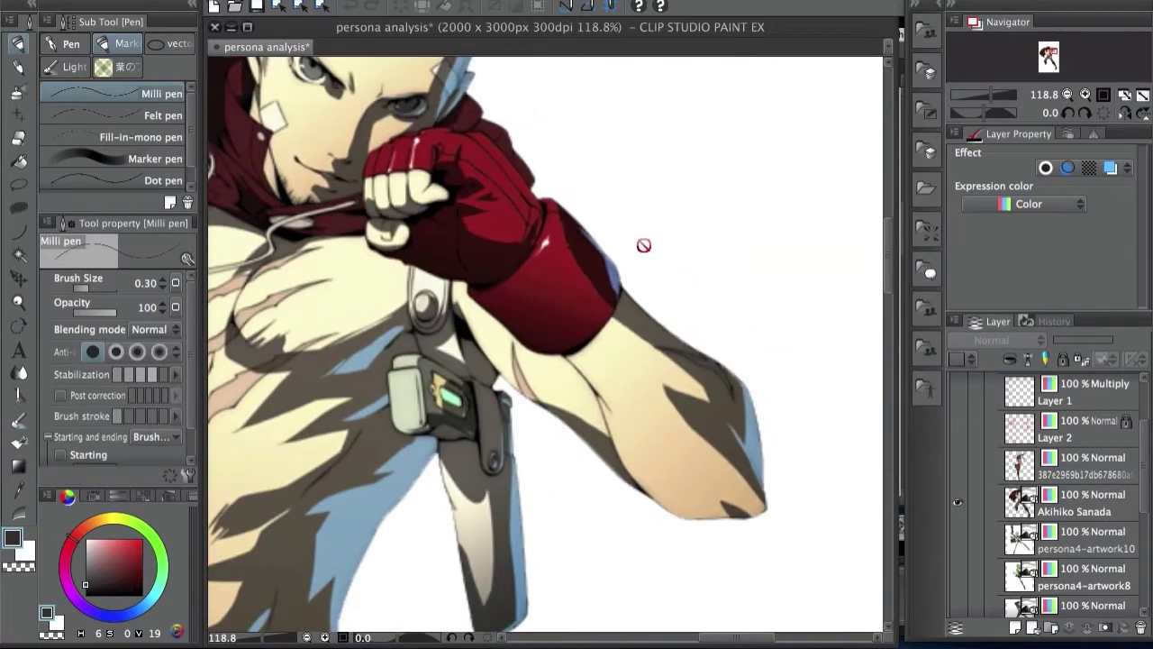
pyautogui.moveTo(654, 369); pyautogui.dragTo(804, 267)
pyautogui.moveTo(561, 274); pyautogui.dragTo(565, 308)
pyautogui.moveTo(451, 412); pyautogui.dragTo(539, 372)
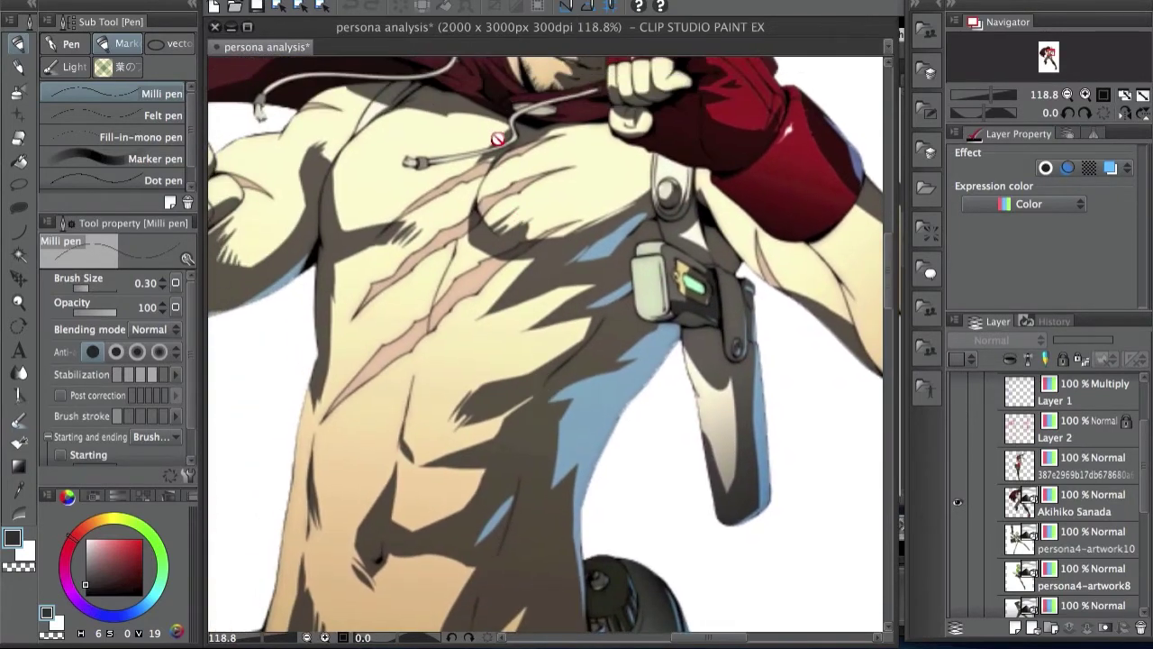
pyautogui.moveTo(486, 342); pyautogui.dragTo(585, 451)
pyautogui.moveTo(425, 391); pyautogui.dragTo(306, 252)
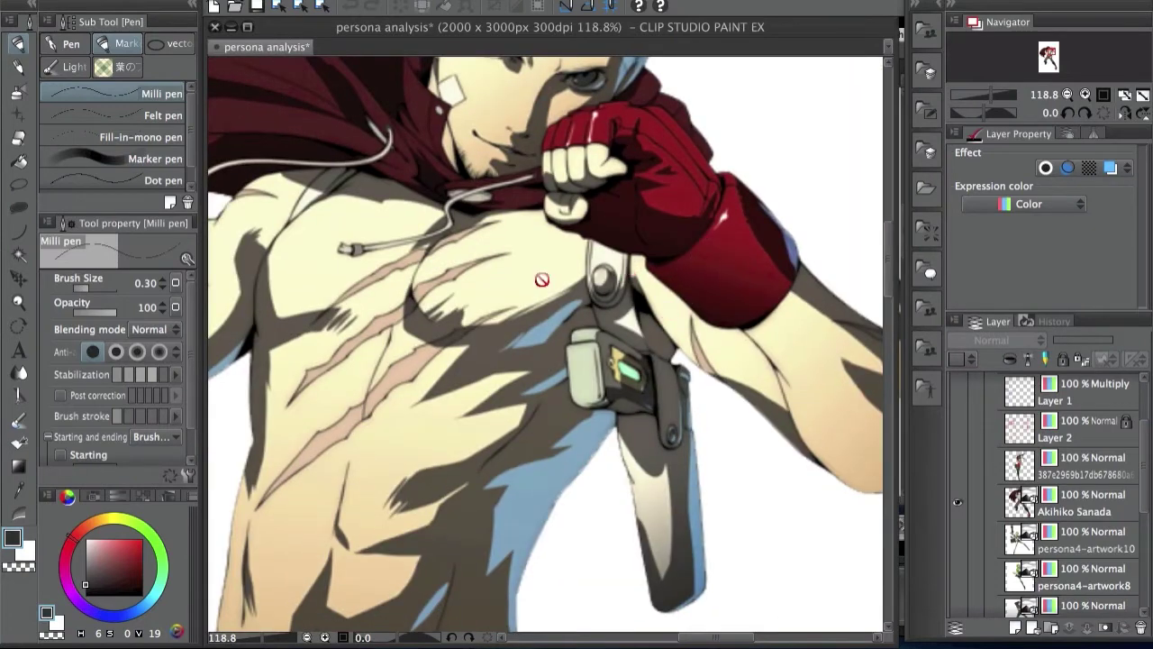
# Compare the shading on the lowered gloved arm with the torso muscles and the raised forearm
pyautogui.moveTo(471, 279); pyautogui.dragTo(624, 286)
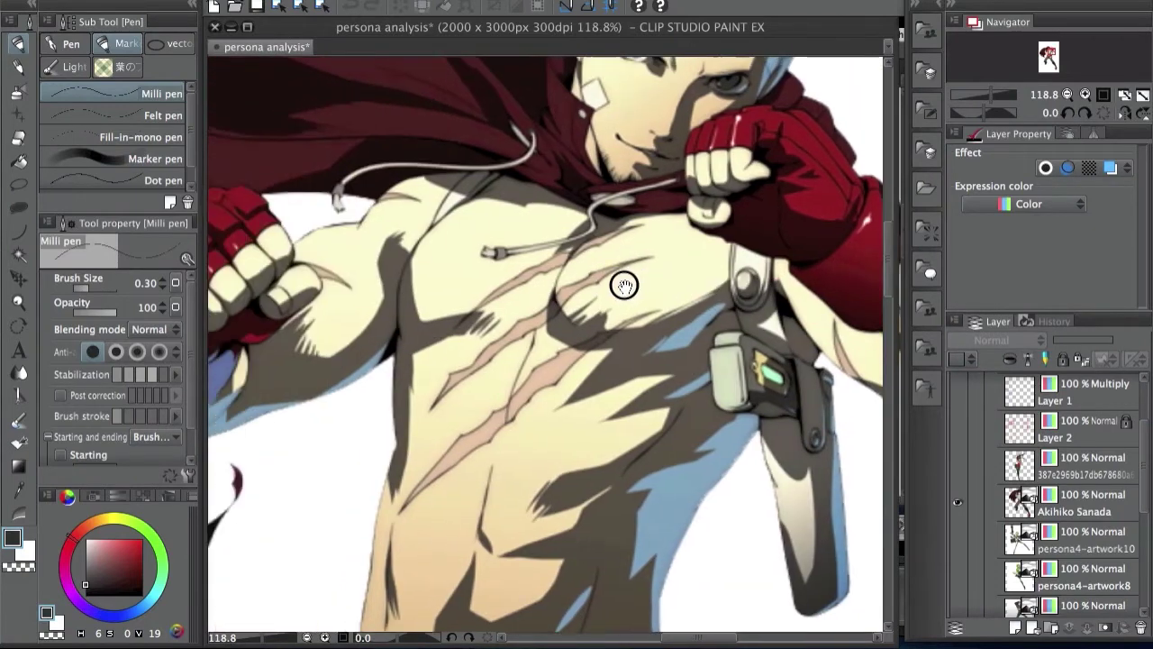
pyautogui.moveTo(485, 349); pyautogui.dragTo(572, 329)
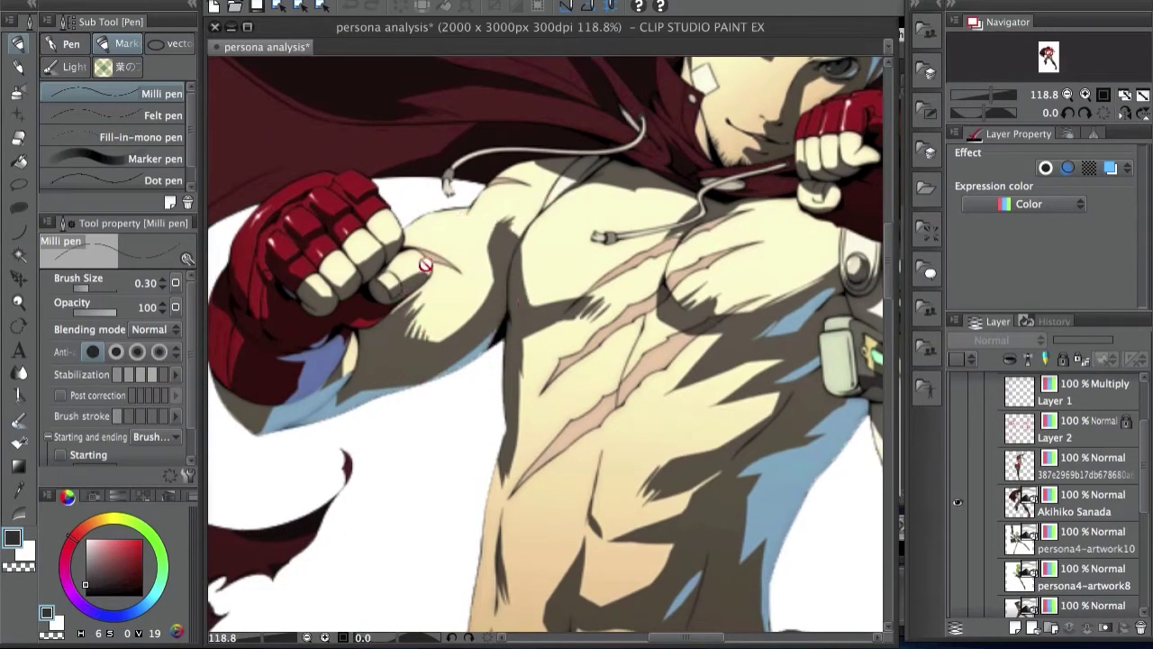
pyautogui.hscroll(3, 630, 230)
pyautogui.scroll(-1, 631, 230)
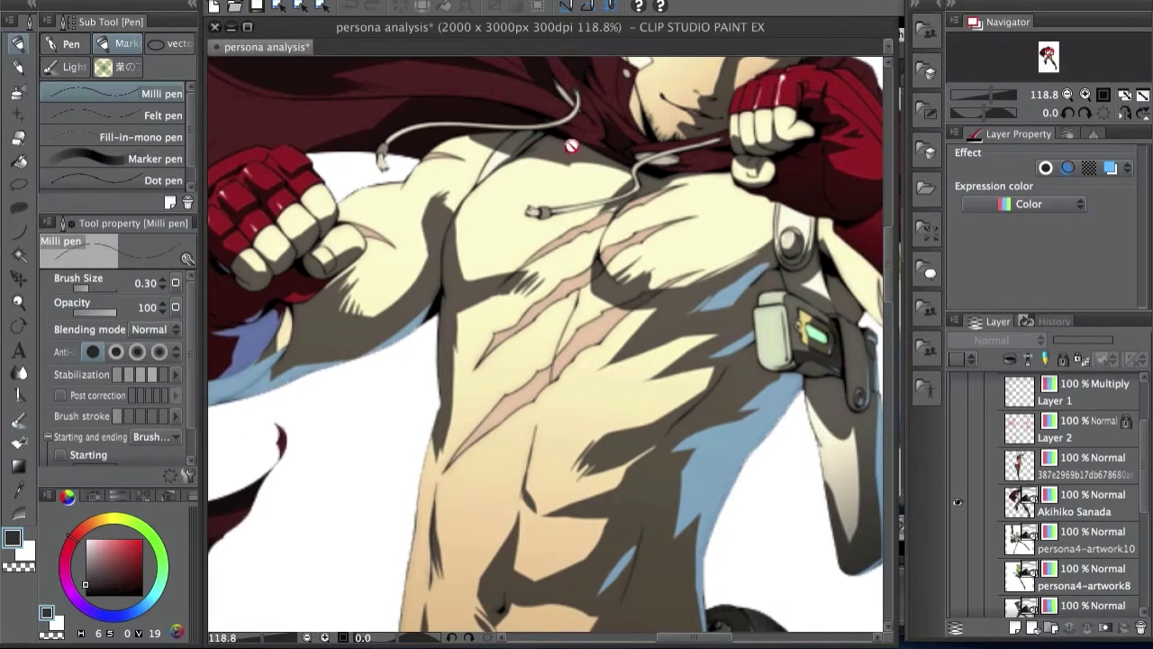
pyautogui.moveTo(526, 334); pyautogui.dragTo(465, 203)
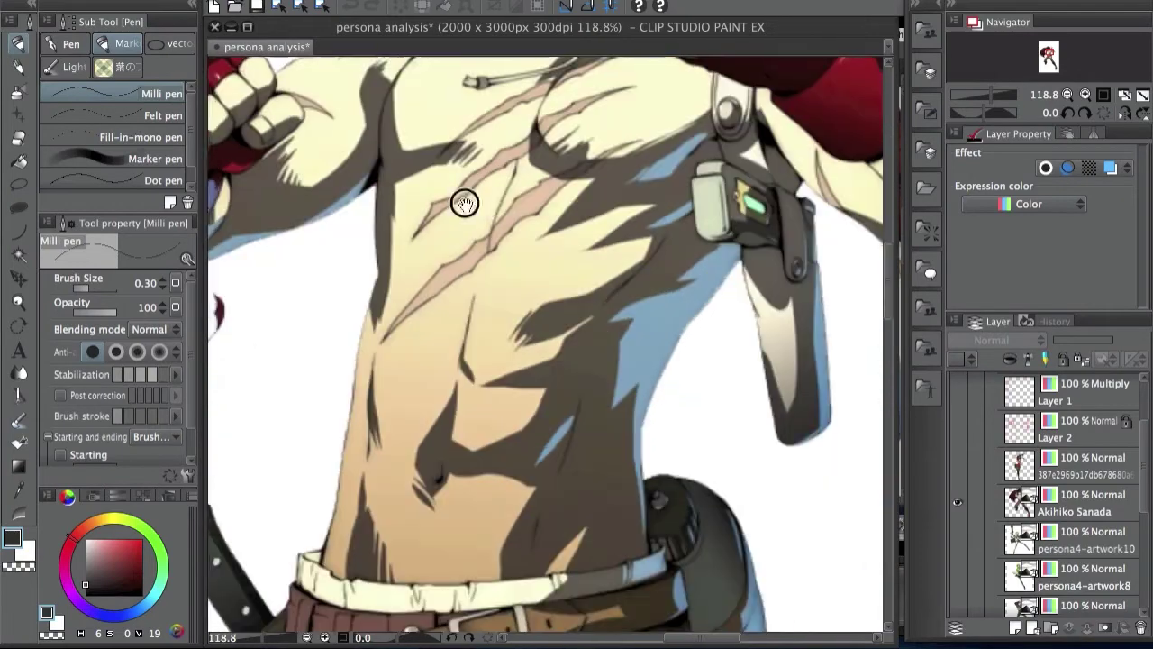
pyautogui.moveTo(616, 396); pyautogui.dragTo(538, 447)
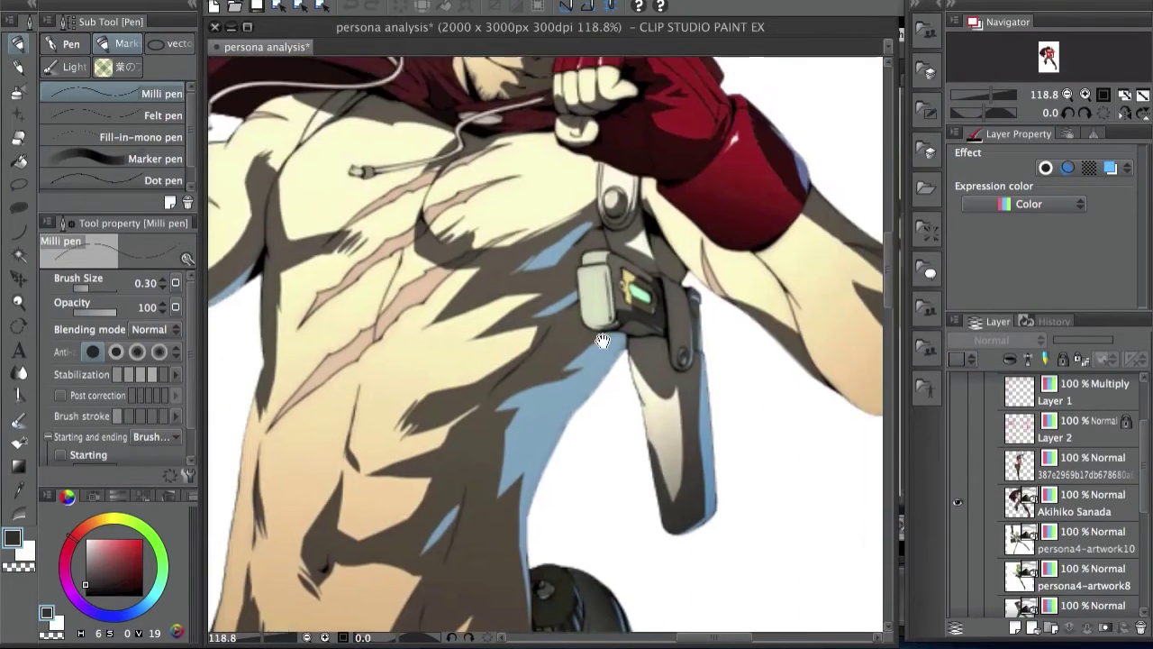
pyautogui.moveTo(590, 263); pyautogui.dragTo(466, 381)
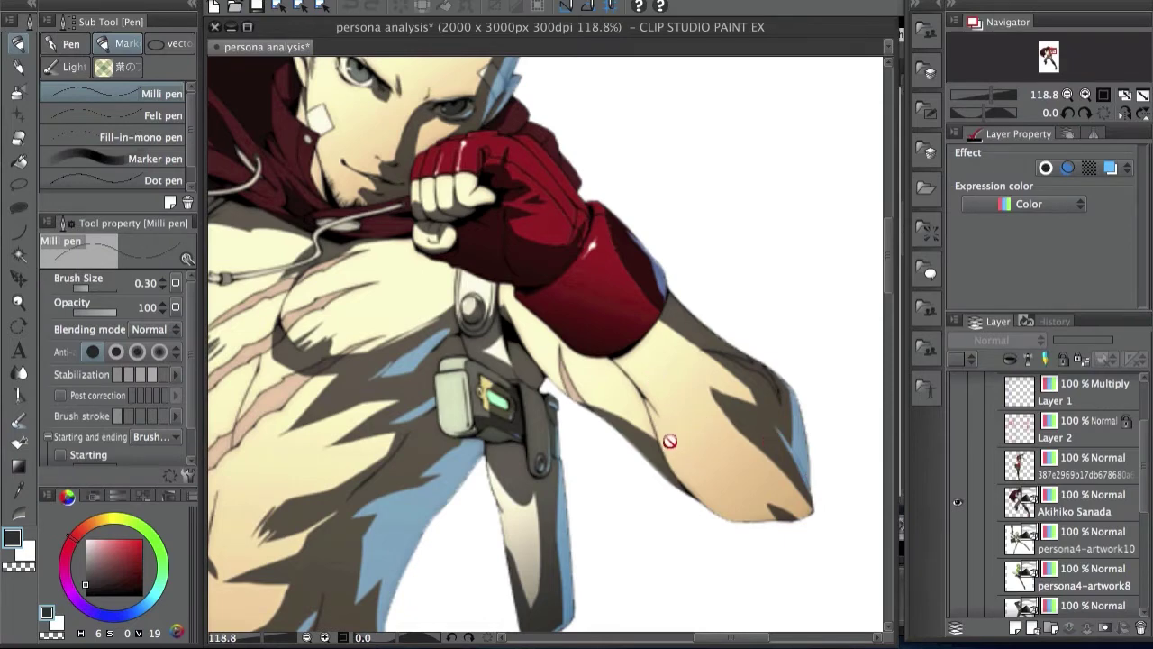
pyautogui.scroll(-2, 711, 451)
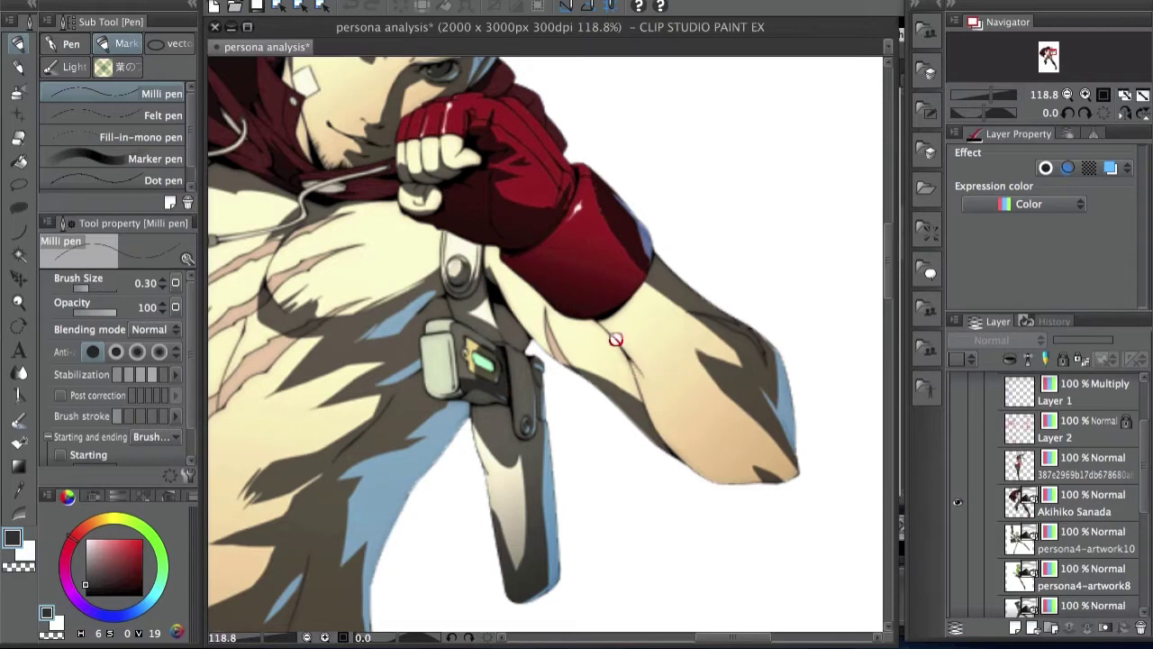
# Try out a forked pair of dark Milli pen strokes along the raised forearm on Layer 3, and undo them
pyautogui.scroll(3, 684, 382)
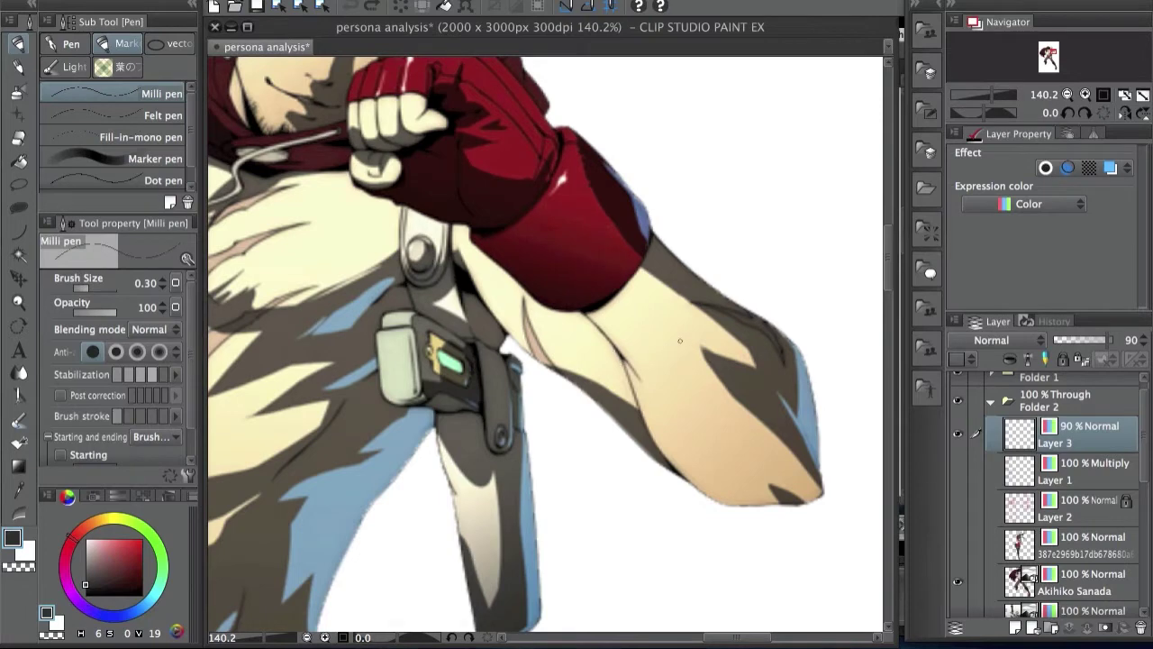
pyautogui.moveTo(649, 309); pyautogui.dragTo(708, 409)
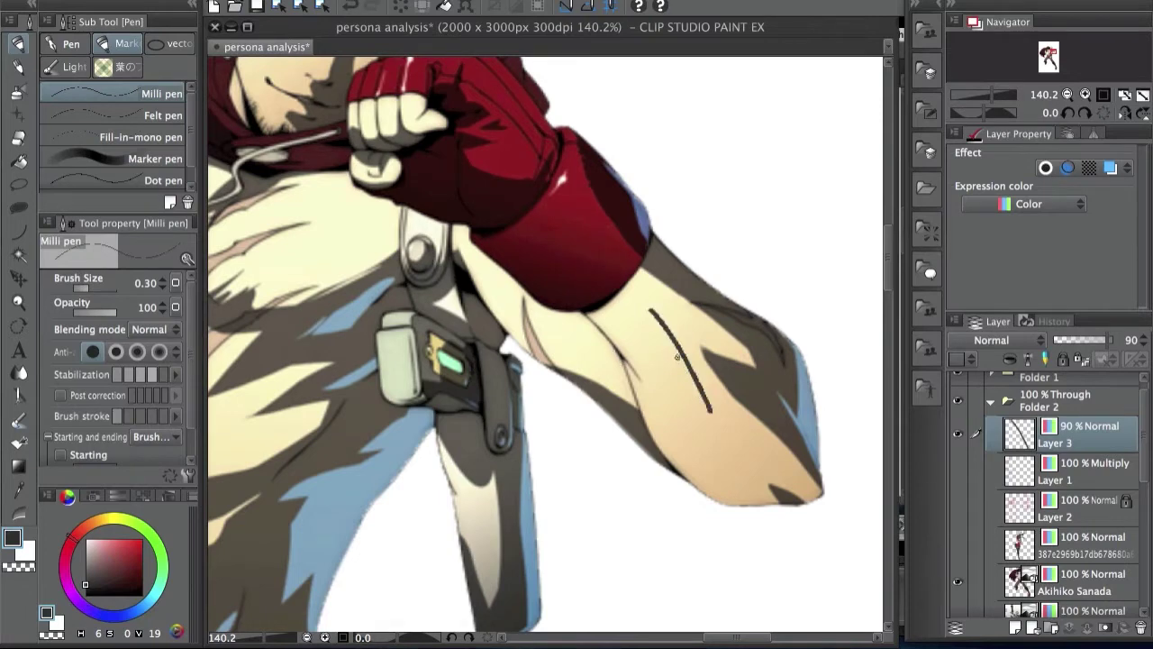
pyautogui.moveTo(681, 351); pyautogui.dragTo(686, 491)
pyautogui.hotkey('ctrl', 'z')
pyautogui.moveTo(683, 360); pyautogui.dragTo(688, 467)
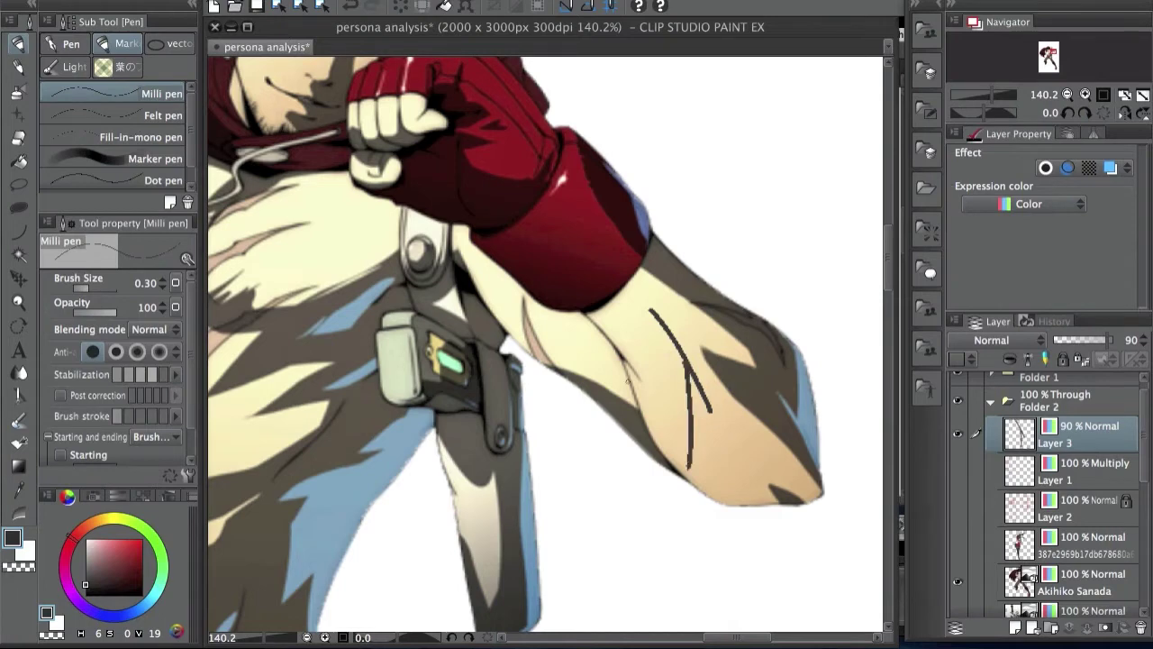
pyautogui.scroll(1, 705, 381)
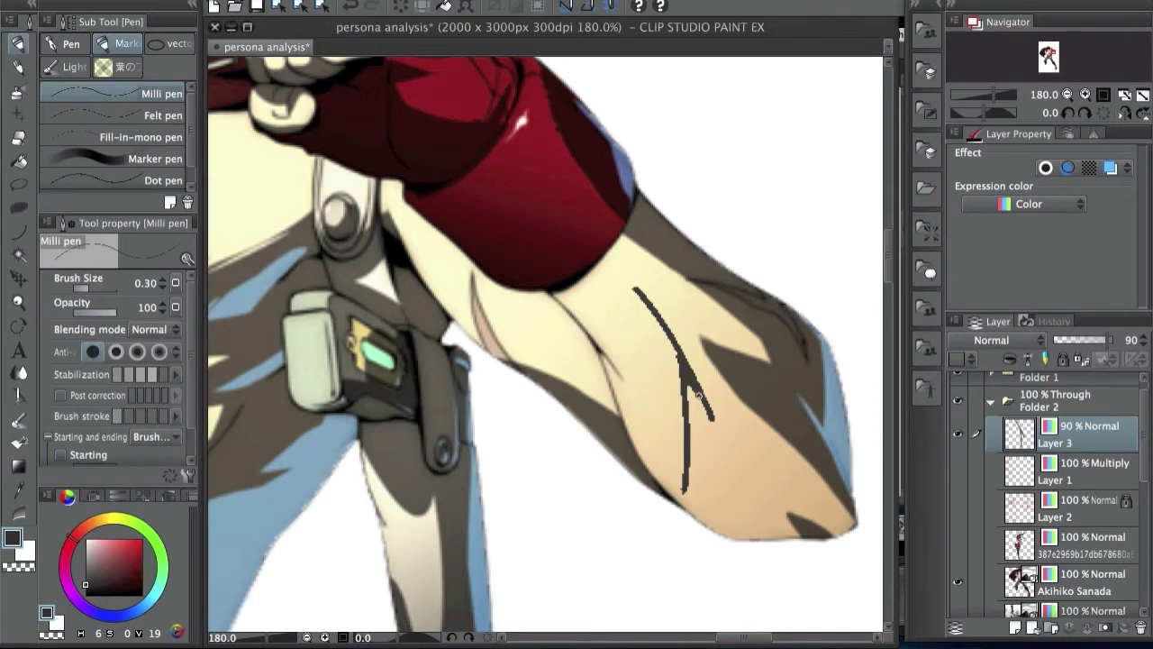
pyautogui.scroll(-2, 722, 361)
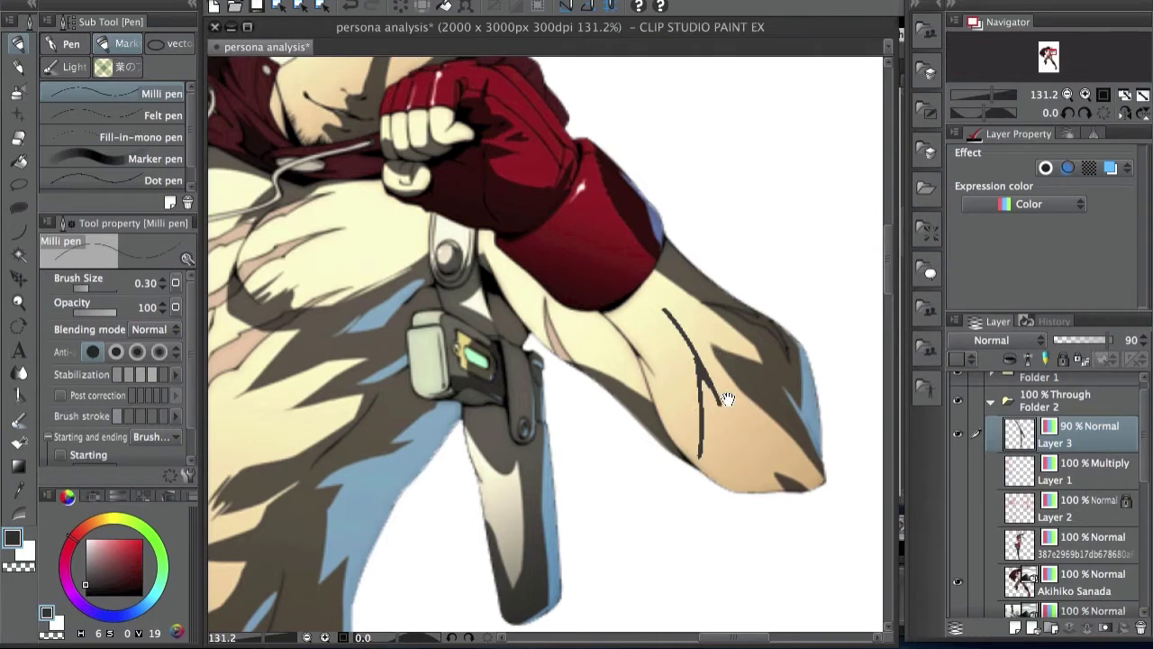
pyautogui.moveTo(755, 389); pyautogui.dragTo(759, 405)
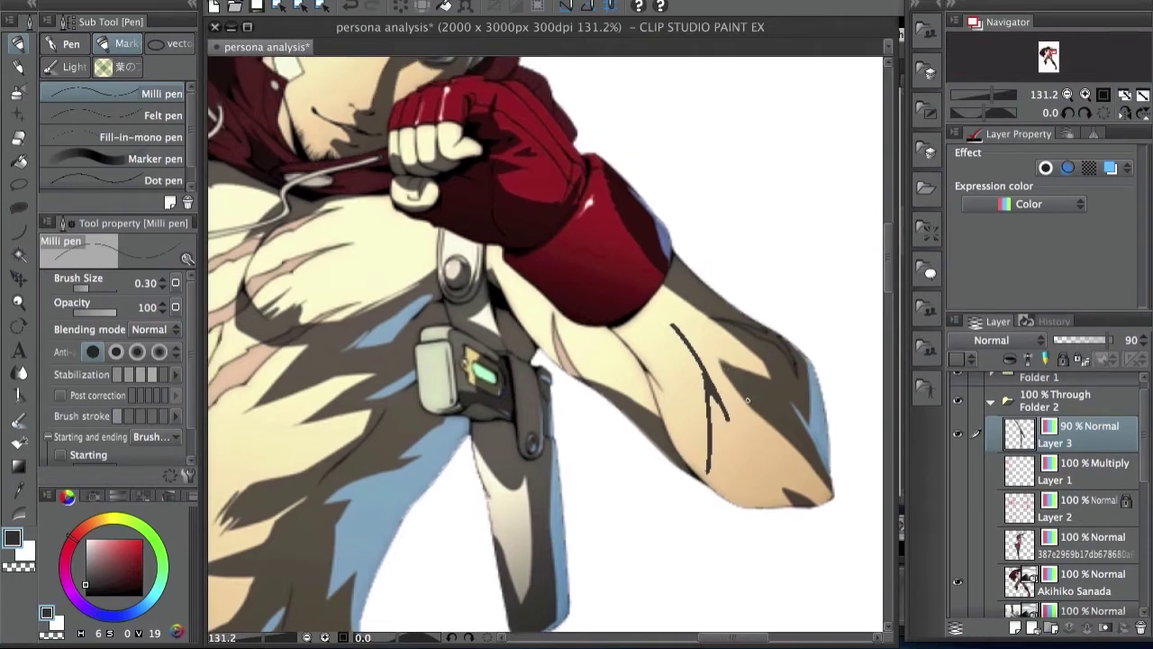
pyautogui.hotkey('ctrl', 'z')
# Examine how the shadows work across the torso, the trousers and the full figure
pyautogui.moveTo(726, 330); pyautogui.dragTo(689, 354)
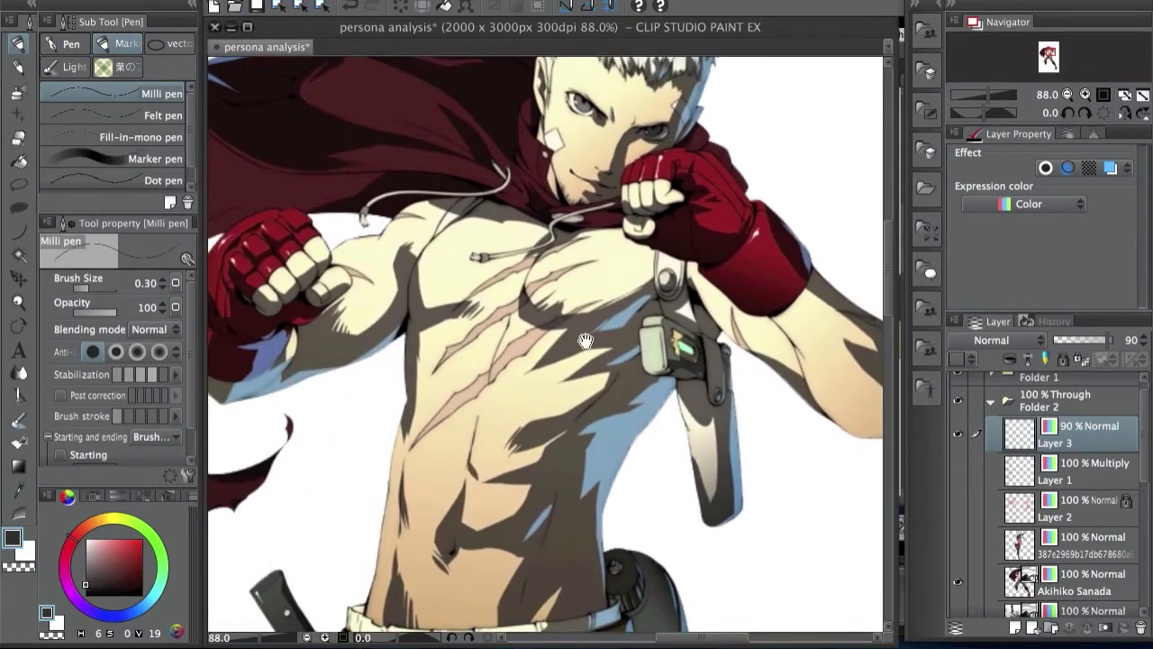
pyautogui.moveTo(595, 157); pyautogui.dragTo(573, 85)
pyautogui.moveTo(483, 455); pyautogui.dragTo(495, 273)
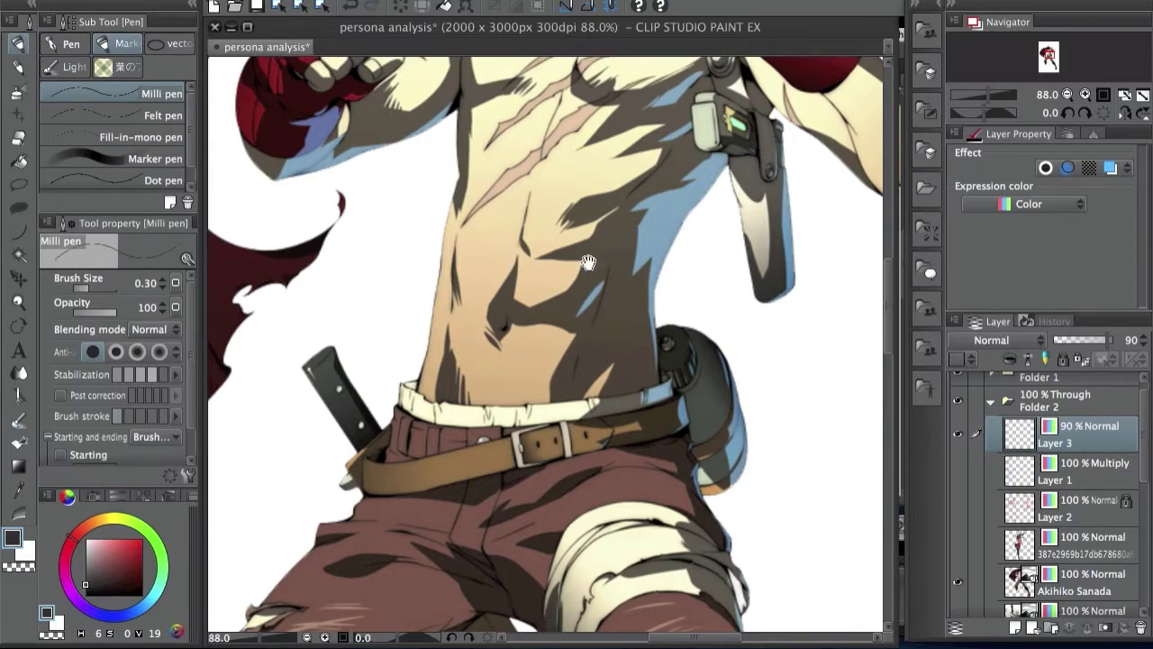
pyautogui.scroll(5, 588, 261)
pyautogui.scroll(-3, 538, 319)
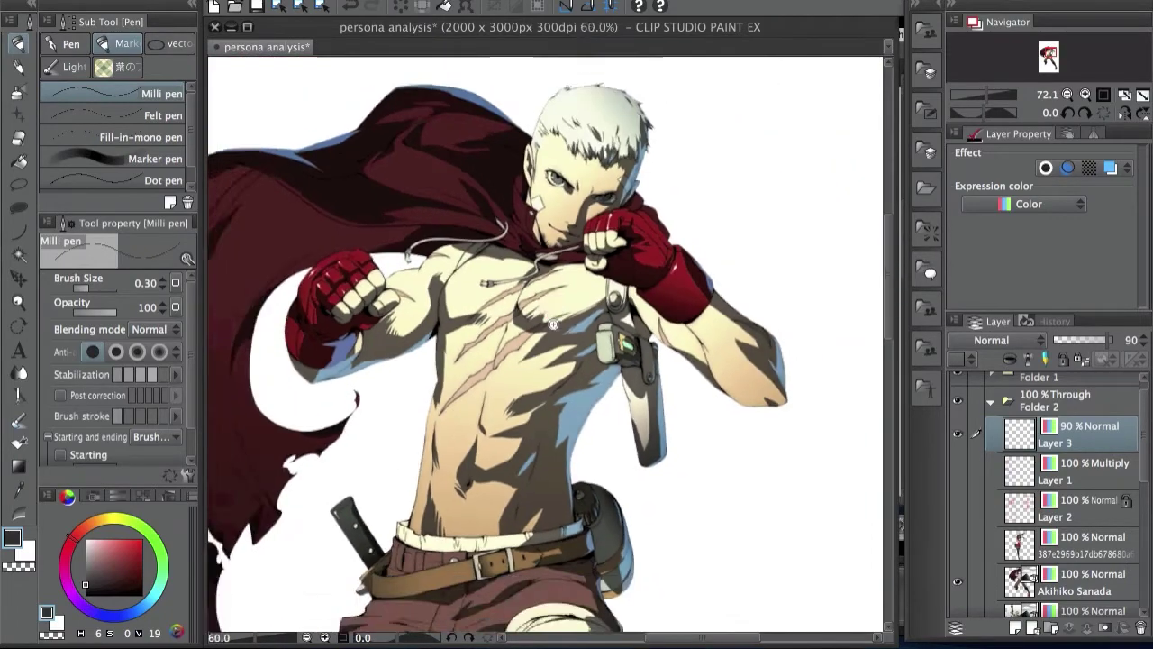
pyautogui.scroll(-4, 553, 323)
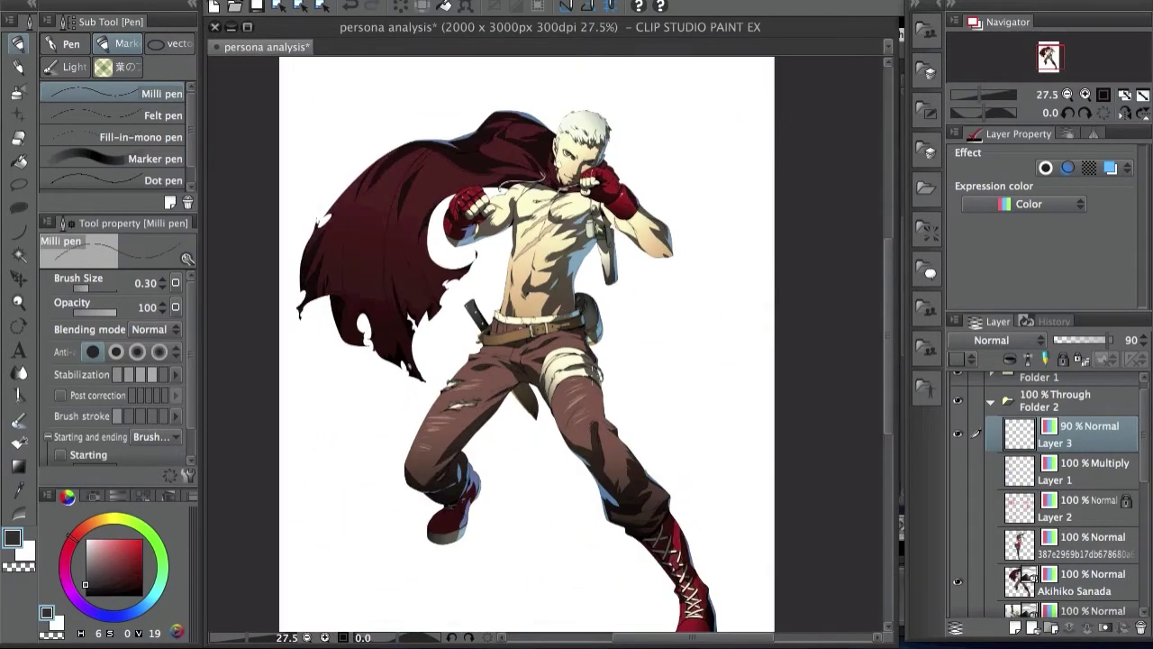
pyautogui.scroll(4, 586, 361)
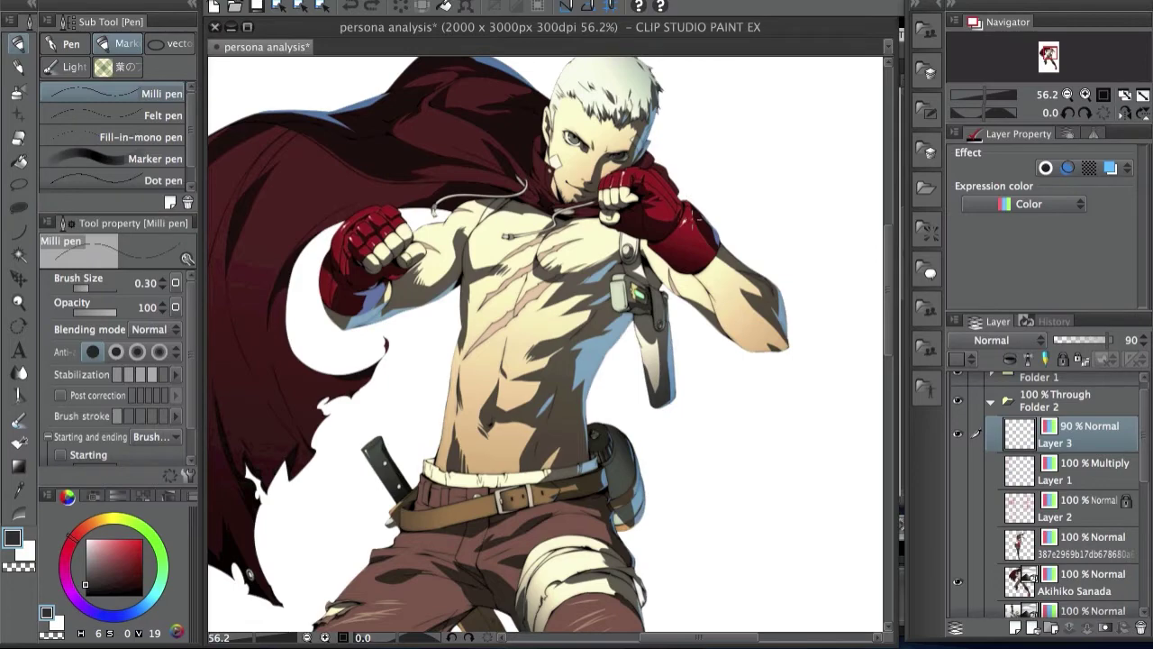
pyautogui.scroll(2, 757, 261)
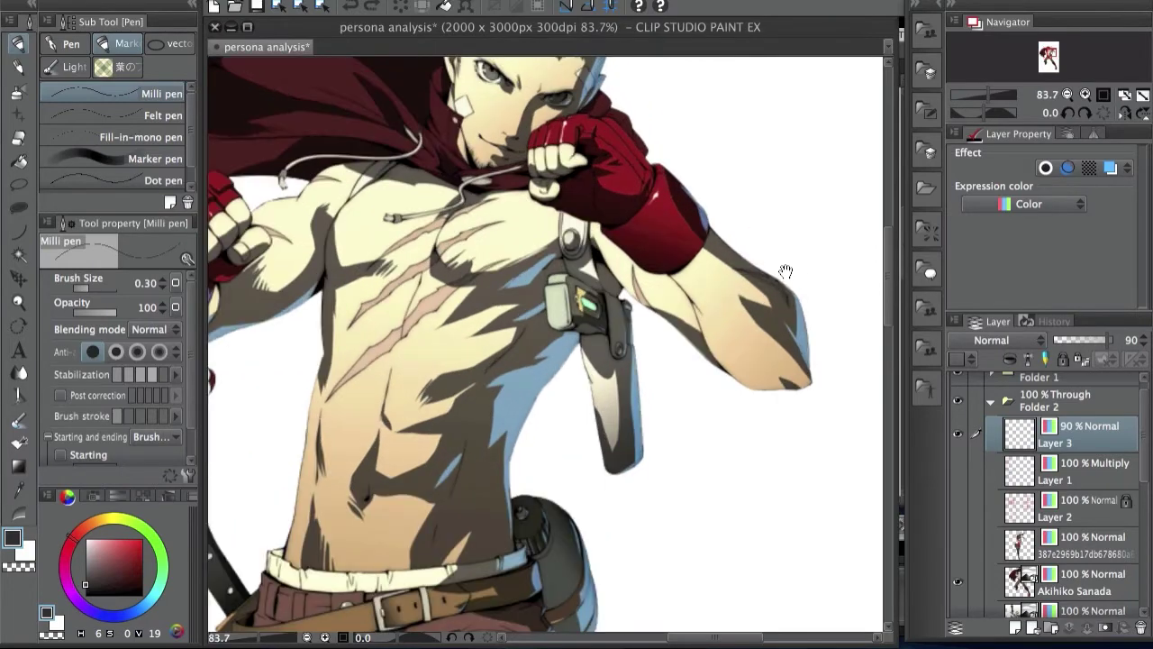
pyautogui.moveTo(785, 271); pyautogui.dragTo(729, 265)
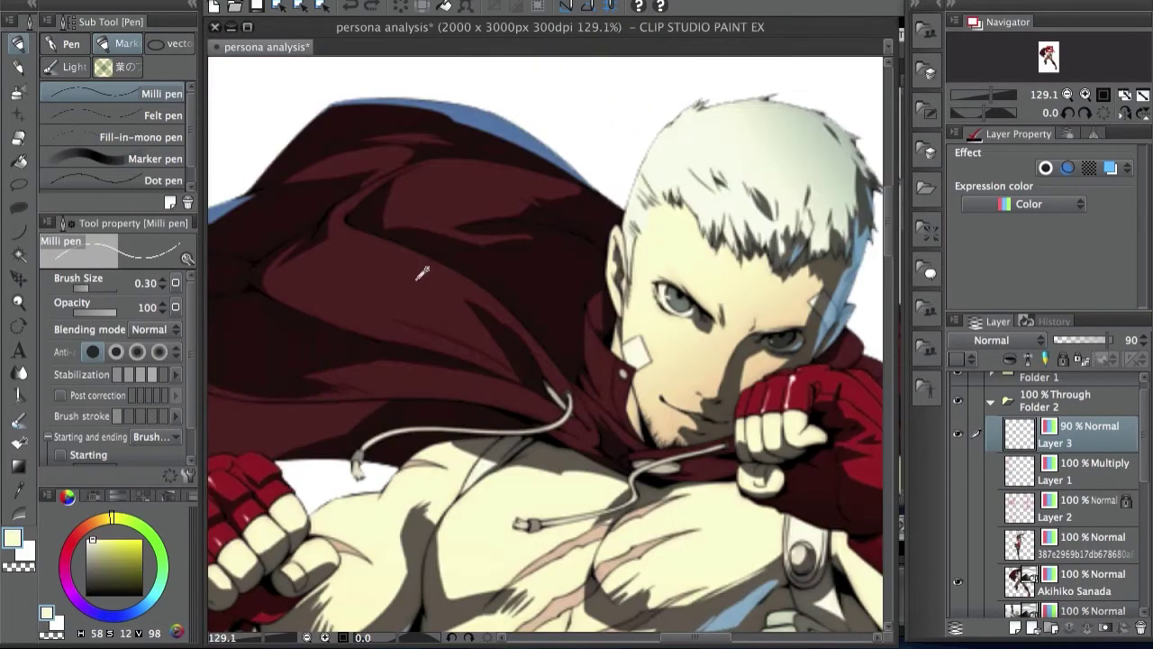
# Sample the cape's dark red and the raised forearm's skin tone from the artwork
pyautogui.keyDown('alt'); pyautogui.click(419, 280); pyautogui.keyUp('alt')
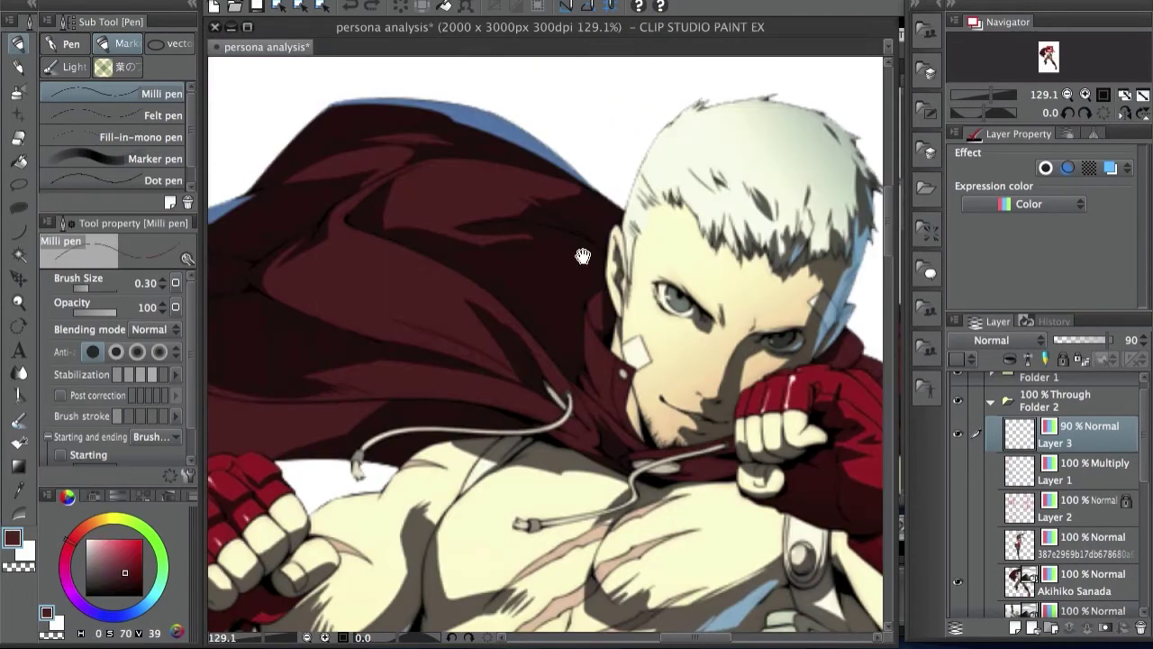
pyautogui.scroll(-5, 582, 256)
pyautogui.moveTo(571, 285); pyautogui.dragTo(620, 220)
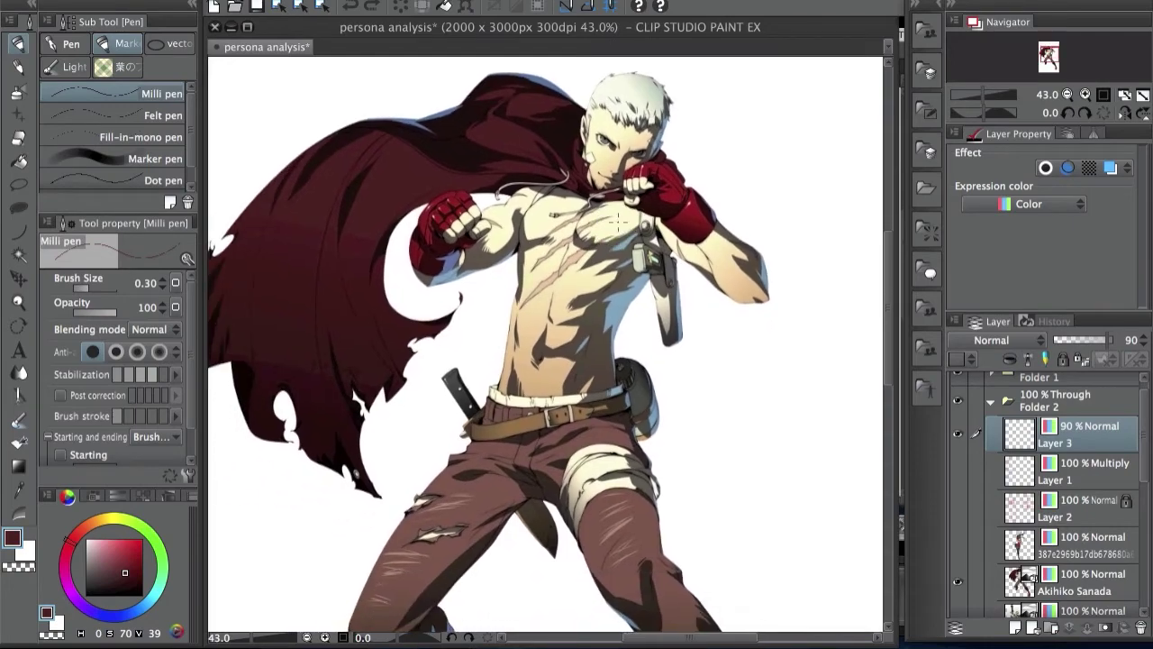
pyautogui.keyDown('alt'); pyautogui.click(718, 255); pyautogui.keyUp('alt')
pyautogui.moveTo(636, 146); pyautogui.dragTo(676, 287)
# Sample the chest's pale skin tone and the reddish brown of the trouser thigh
pyautogui.scroll(2, 676, 286)
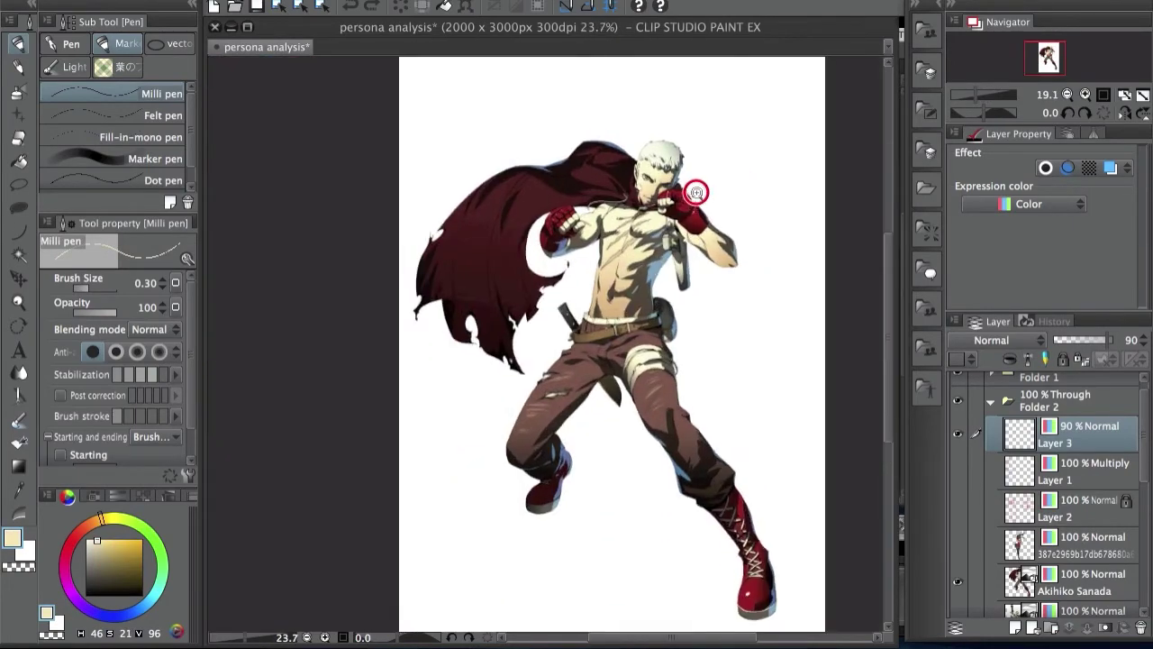
pyautogui.scroll(-1, 695, 242)
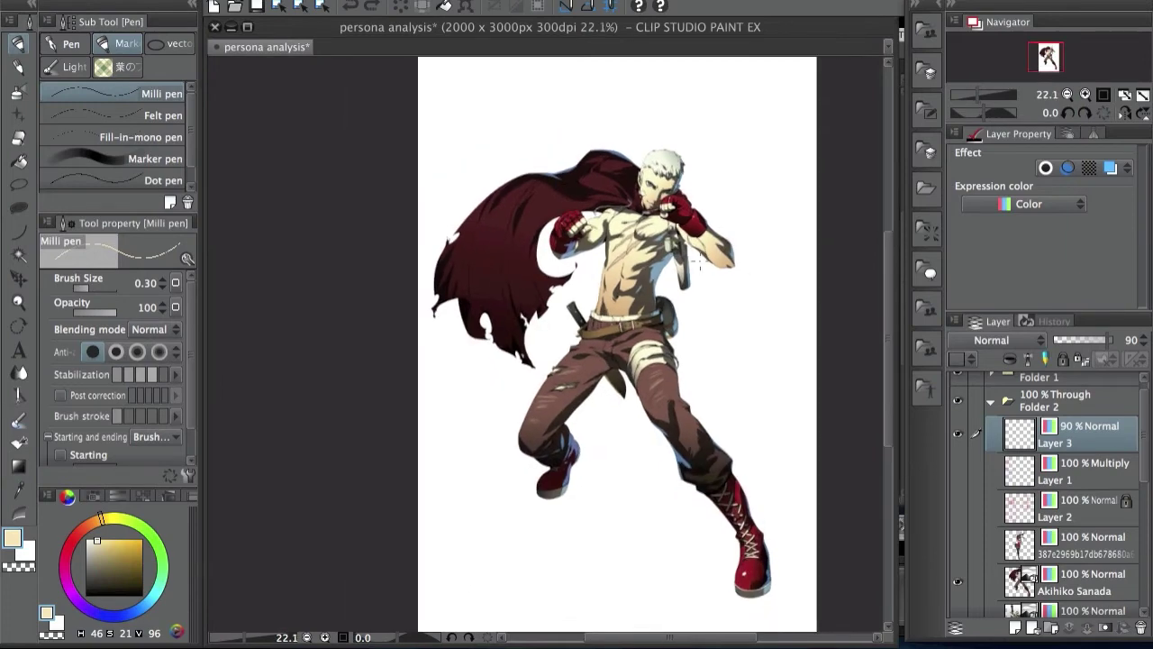
pyautogui.keyDown('alt'); pyautogui.click(627, 214); pyautogui.keyUp('alt')
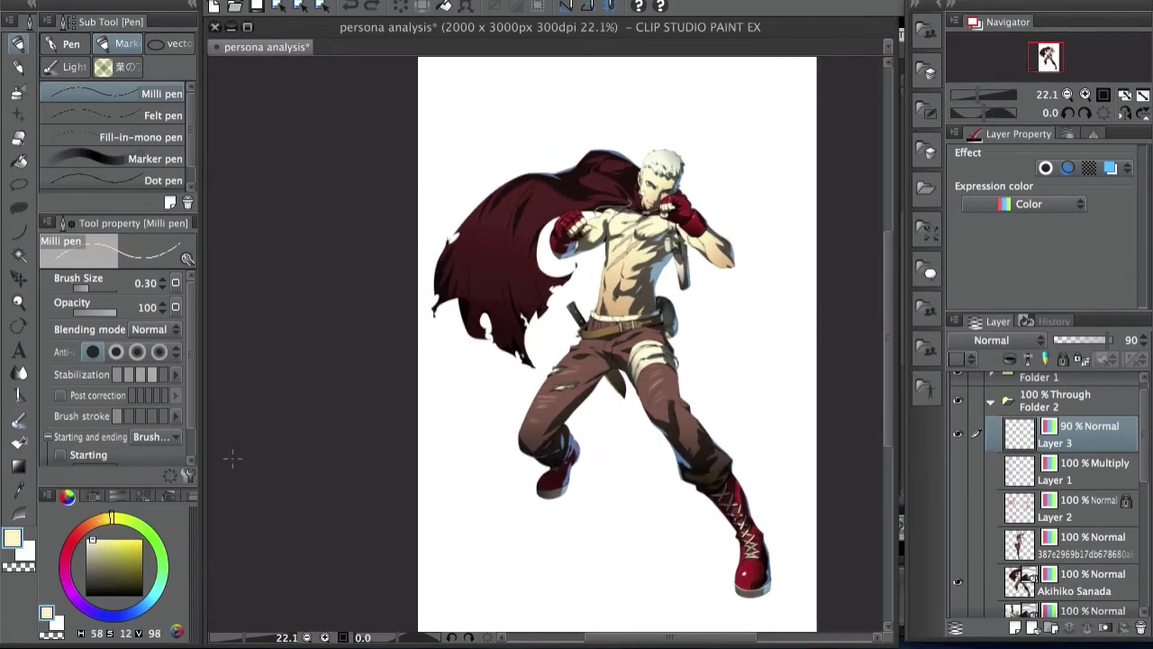
pyautogui.scroll(7, 685, 369)
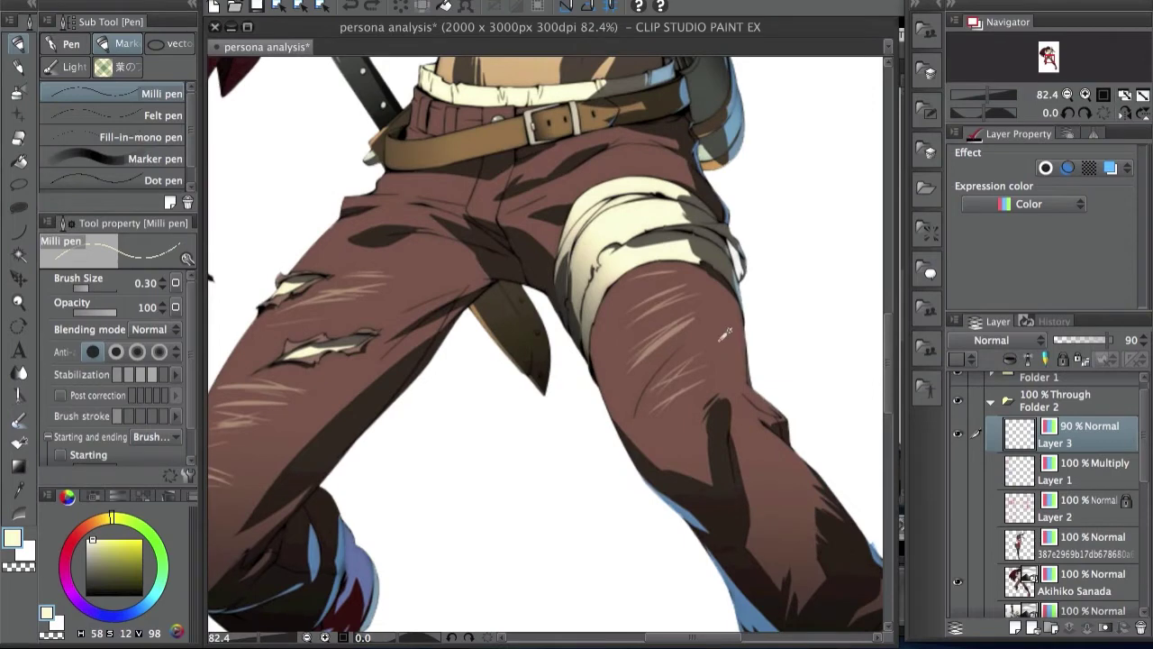
pyautogui.keyDown('alt'); pyautogui.click(725, 334); pyautogui.keyUp('alt')
pyautogui.moveTo(684, 323); pyautogui.dragTo(571, 520)
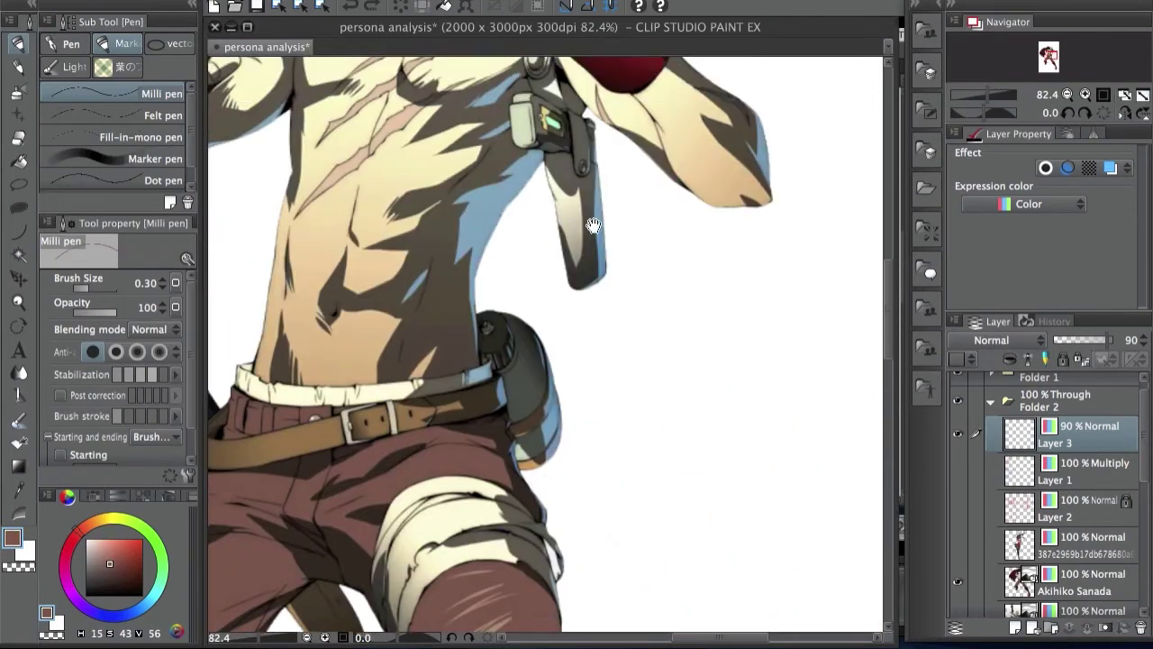
# Sample the glove's red, hide Layer 3 and the Akihiko Sanada layer, and show the artwork layer directly below Layer 2
pyautogui.moveTo(485, 269)
pyautogui.mouseDown()
pyautogui.moveTo(417, 394)
pyautogui.moveTo(370, 432)
pyautogui.mouseUp()
pyautogui.keyDown('alt'); pyautogui.click(512, 224); pyautogui.keyUp('alt')
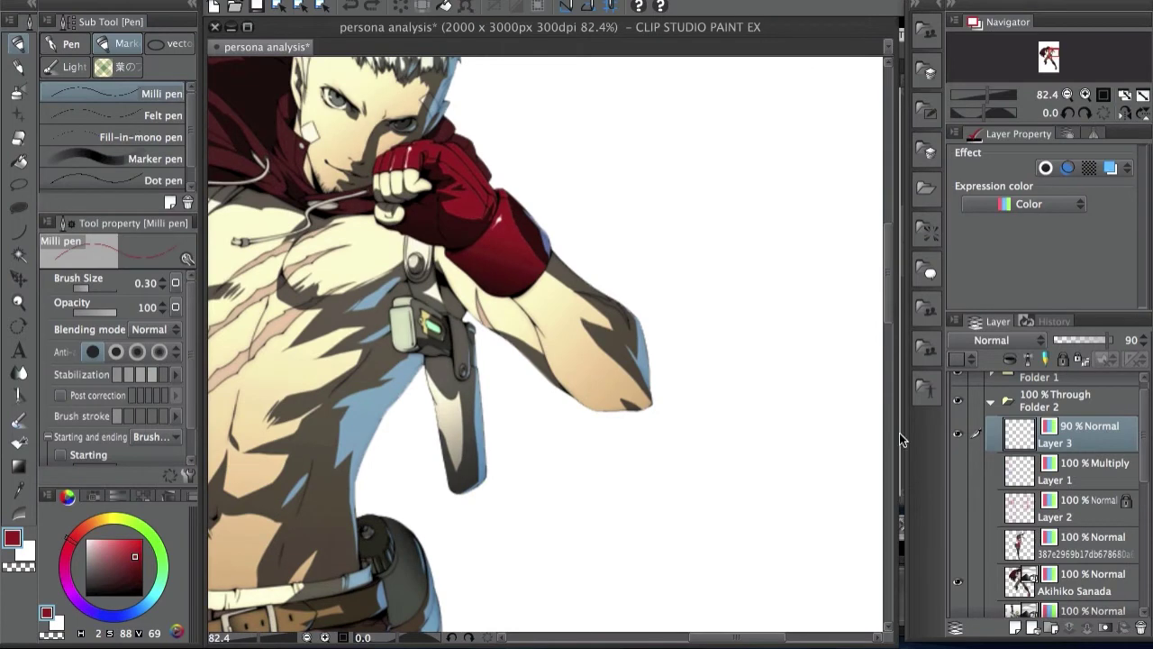
pyautogui.click(957, 436)
pyautogui.click(957, 581)
pyautogui.click(958, 544)
# Sample the pale skin tone of the woman's outstretched hand from the artwork
pyautogui.moveTo(515, 382); pyautogui.dragTo(847, 369)
pyautogui.moveTo(632, 301); pyautogui.dragTo(656, 235)
pyautogui.keyDown('alt'); pyautogui.click(635, 276); pyautogui.keyUp('alt')
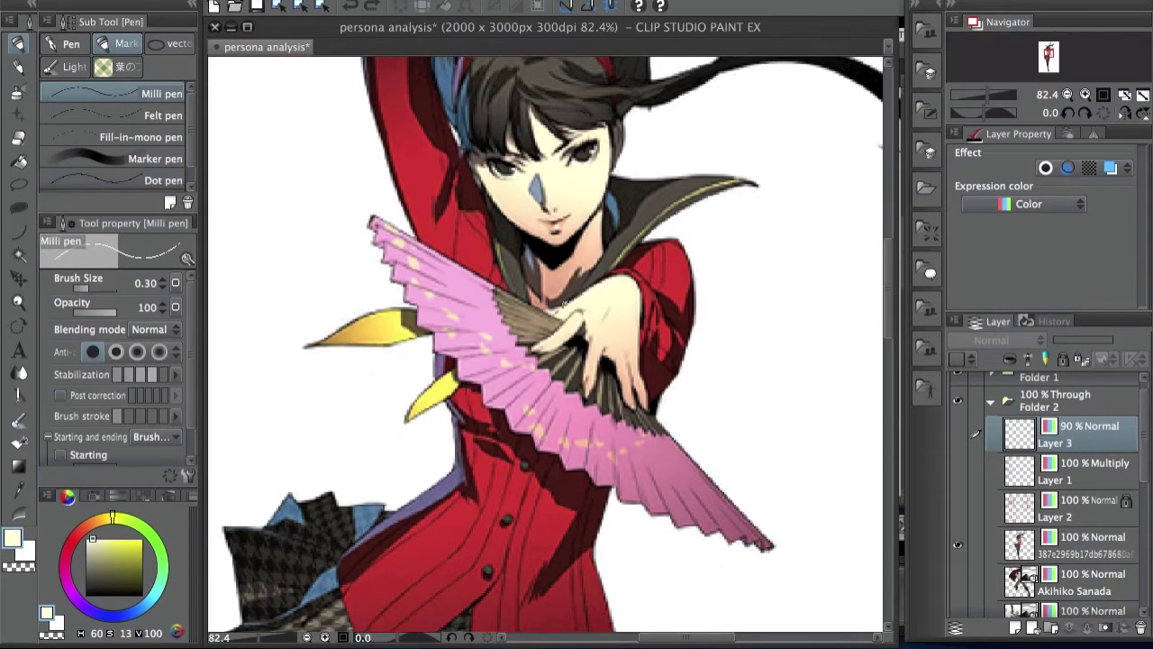
pyautogui.keyDown('alt'); pyautogui.click(651, 222); pyautogui.keyUp('alt')
pyautogui.keyDown('alt'); pyautogui.click(634, 281); pyautogui.keyUp('alt')
# Sample the yellow of the ribbon beside the fan and the pale skin tone of the face
pyautogui.moveTo(721, 171); pyautogui.dragTo(650, 154)
pyautogui.scroll(4, 649, 153)
pyautogui.moveTo(662, 367); pyautogui.dragTo(664, 162)
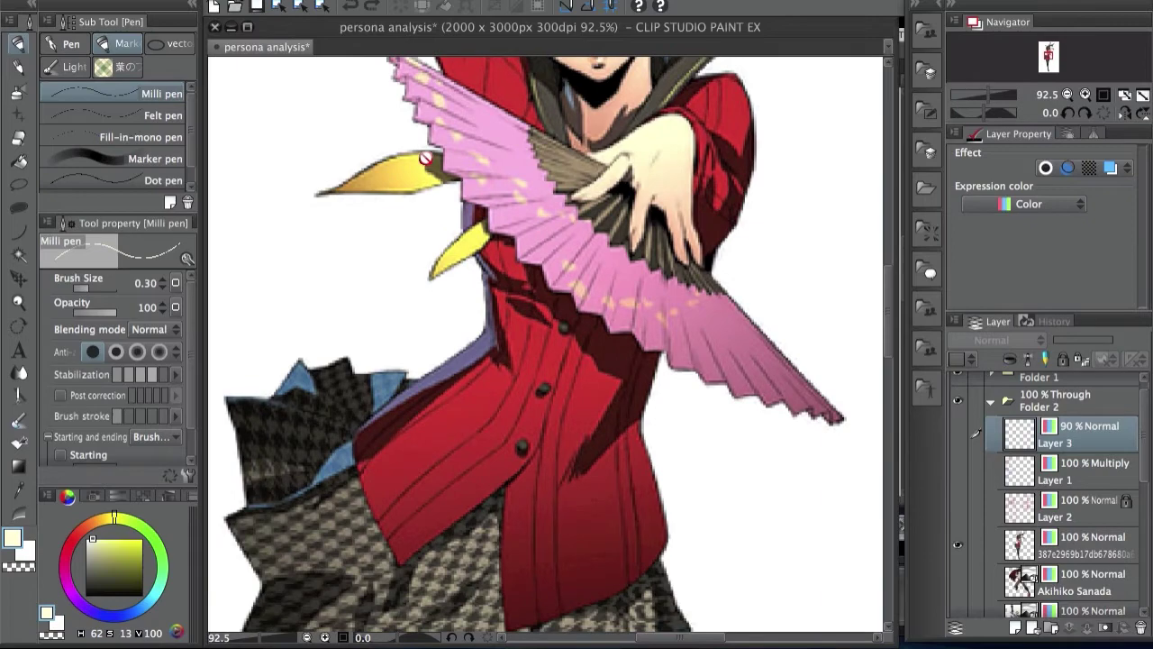
pyautogui.keyDown('alt'); pyautogui.click(416, 166); pyautogui.keyUp('alt')
pyautogui.moveTo(565, 177); pyautogui.dragTo(473, 434)
pyautogui.moveTo(561, 171); pyautogui.dragTo(626, 211)
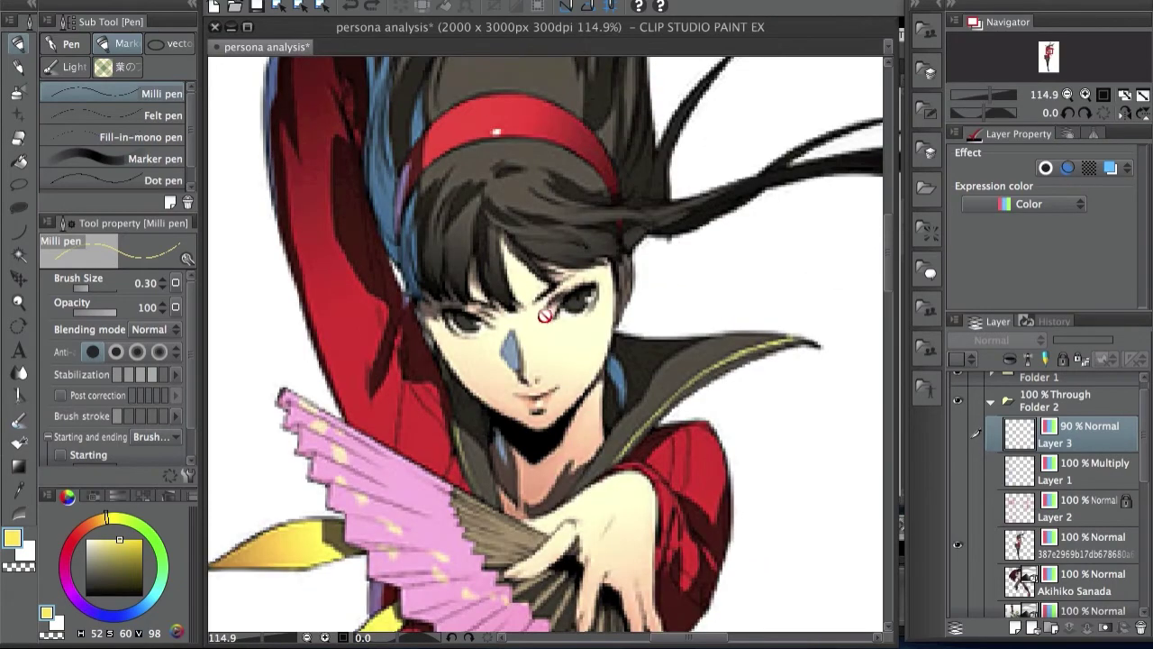
pyautogui.keyDown('alt'); pyautogui.click(529, 278); pyautogui.keyUp('alt')
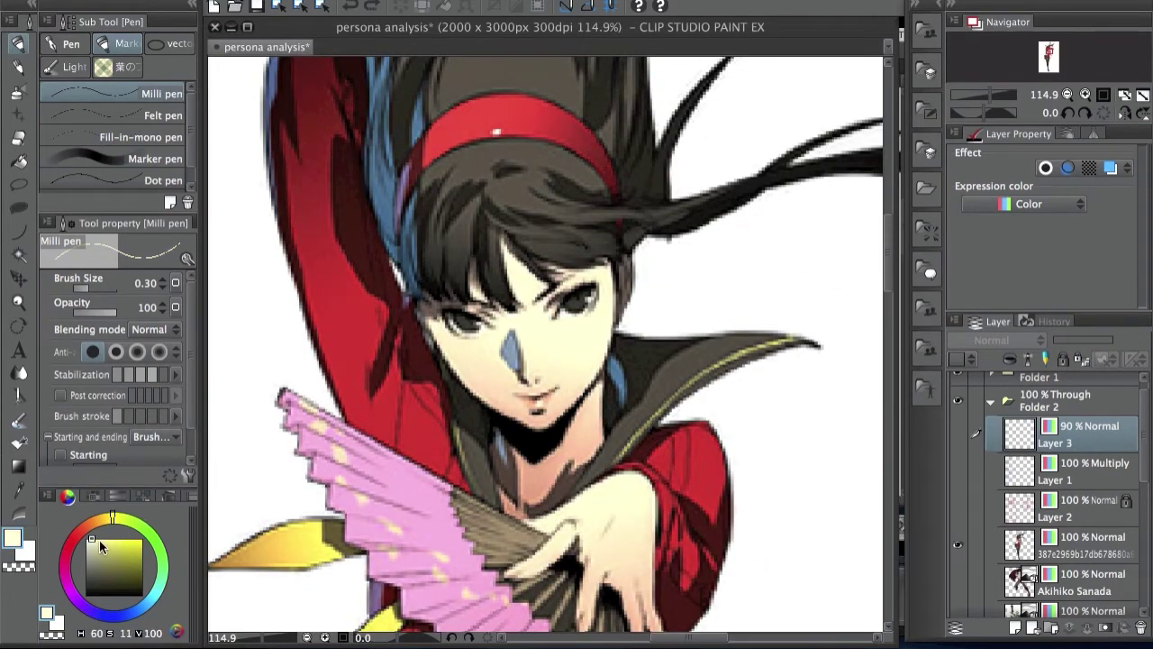
# Sample the cardigan's bright red below the fan and its darker red towards the hem
pyautogui.moveTo(621, 468); pyautogui.dragTo(659, 346)
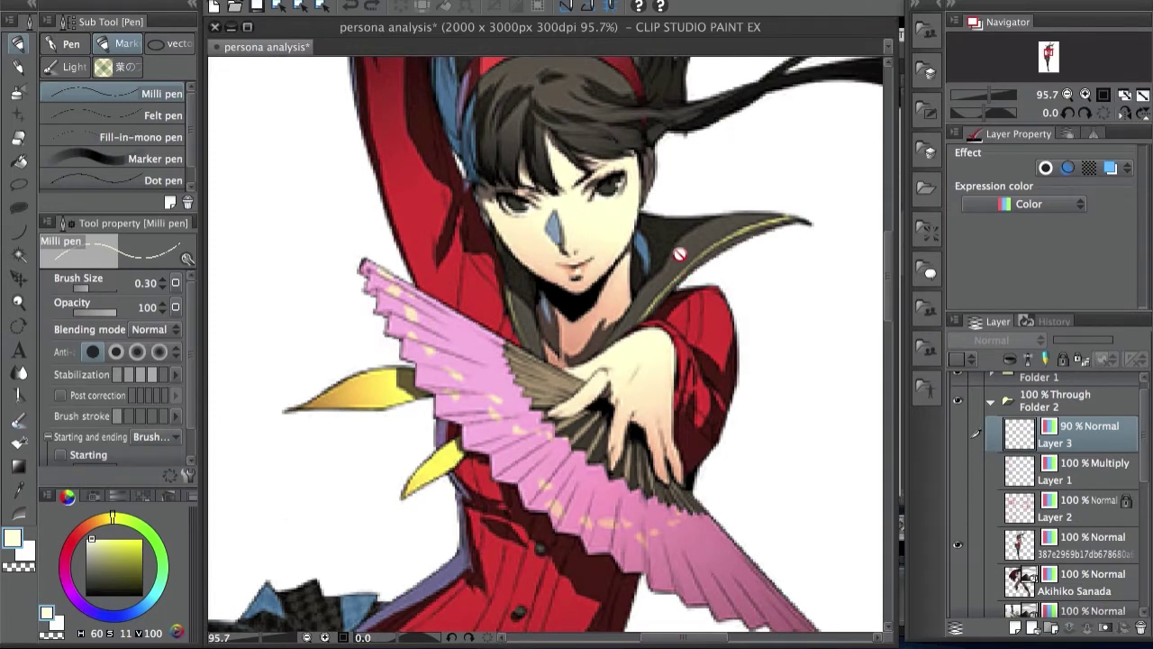
pyautogui.moveTo(696, 330)
pyautogui.mouseDown()
pyautogui.moveTo(694, 309)
pyautogui.moveTo(687, 319)
pyautogui.mouseUp()
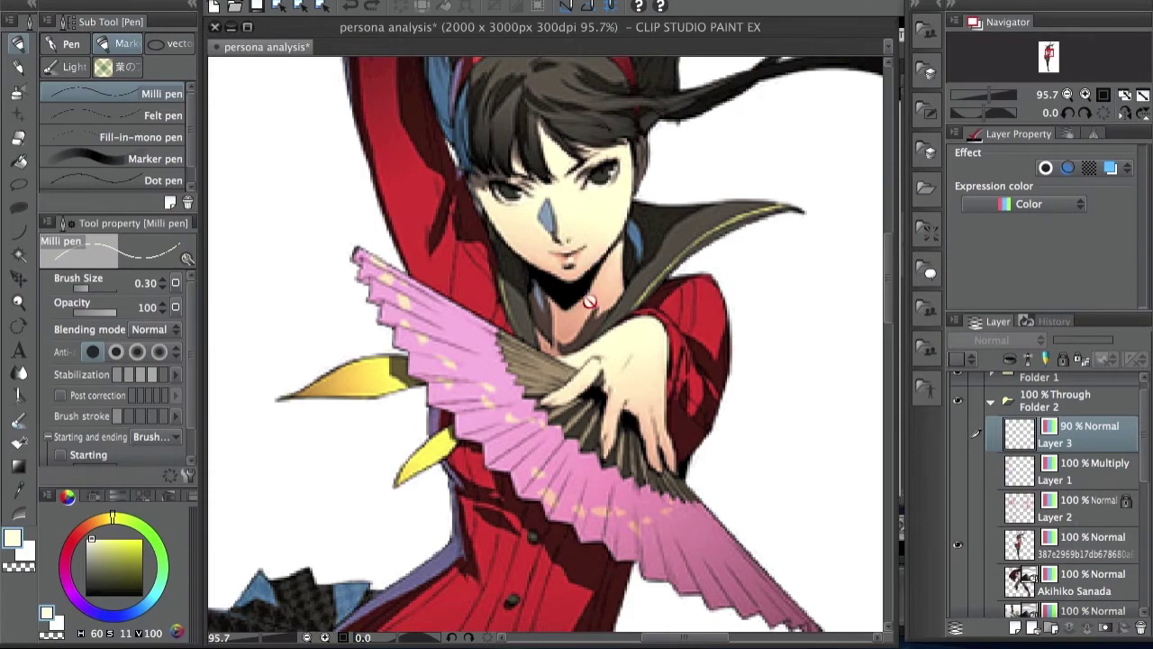
pyautogui.moveTo(657, 293); pyautogui.dragTo(671, 385)
pyautogui.moveTo(679, 384); pyautogui.dragTo(687, 199)
pyautogui.scroll(3, 606, 314)
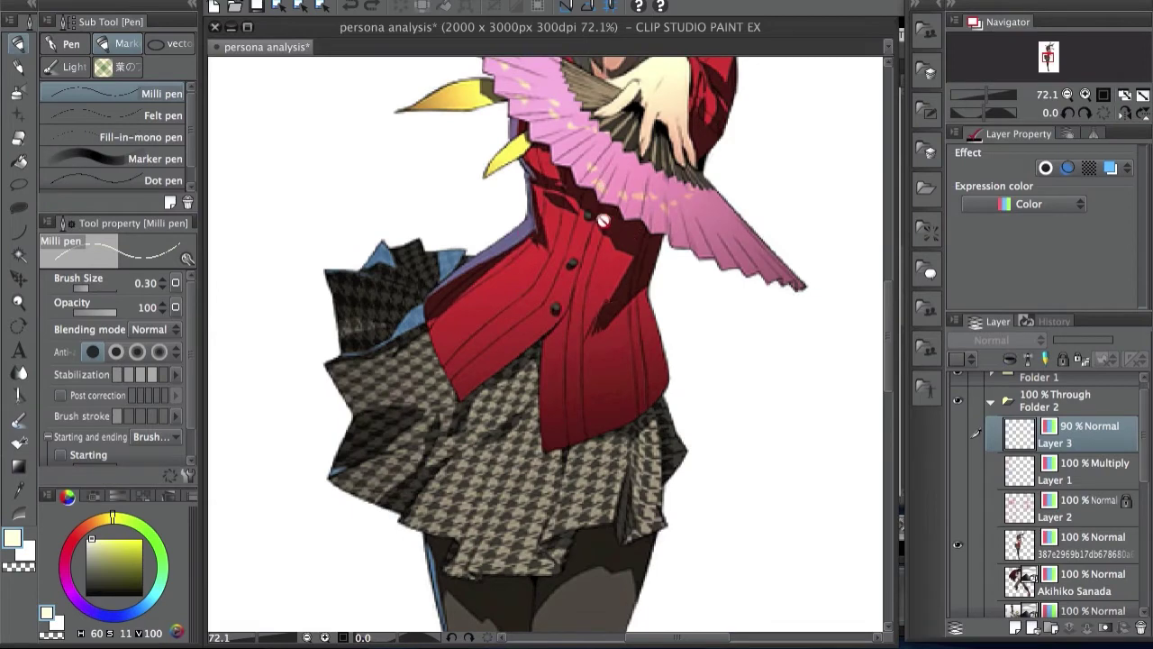
pyautogui.keyDown('alt'); pyautogui.click(615, 261); pyautogui.keyUp('alt')
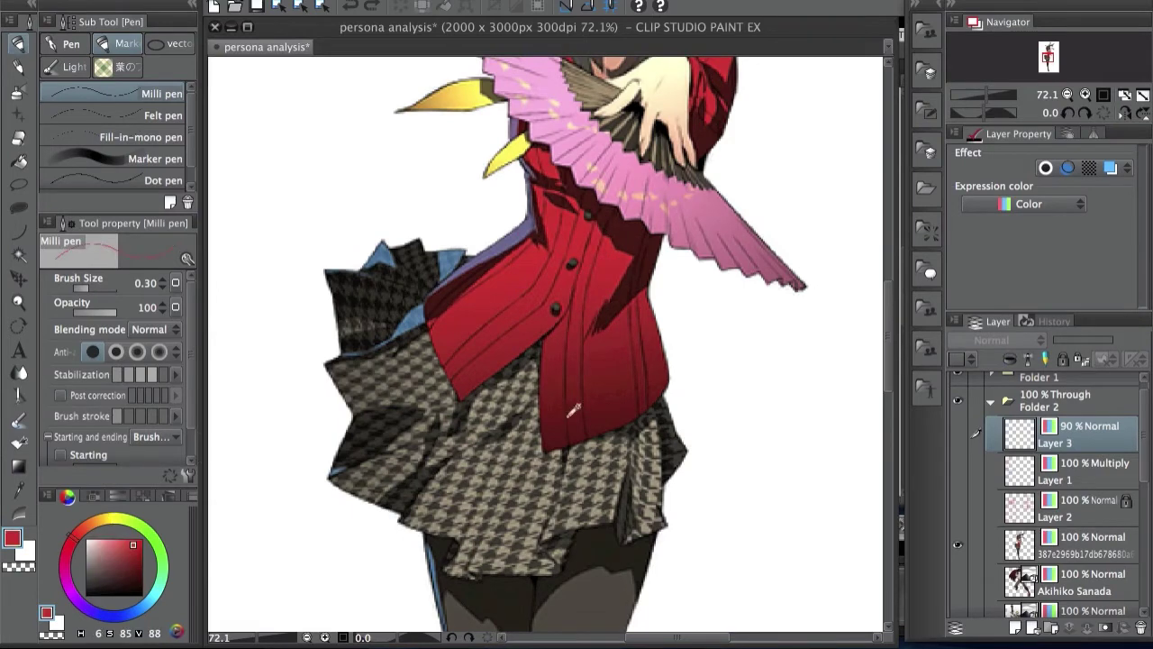
pyautogui.moveTo(602, 414); pyautogui.dragTo(581, 355)
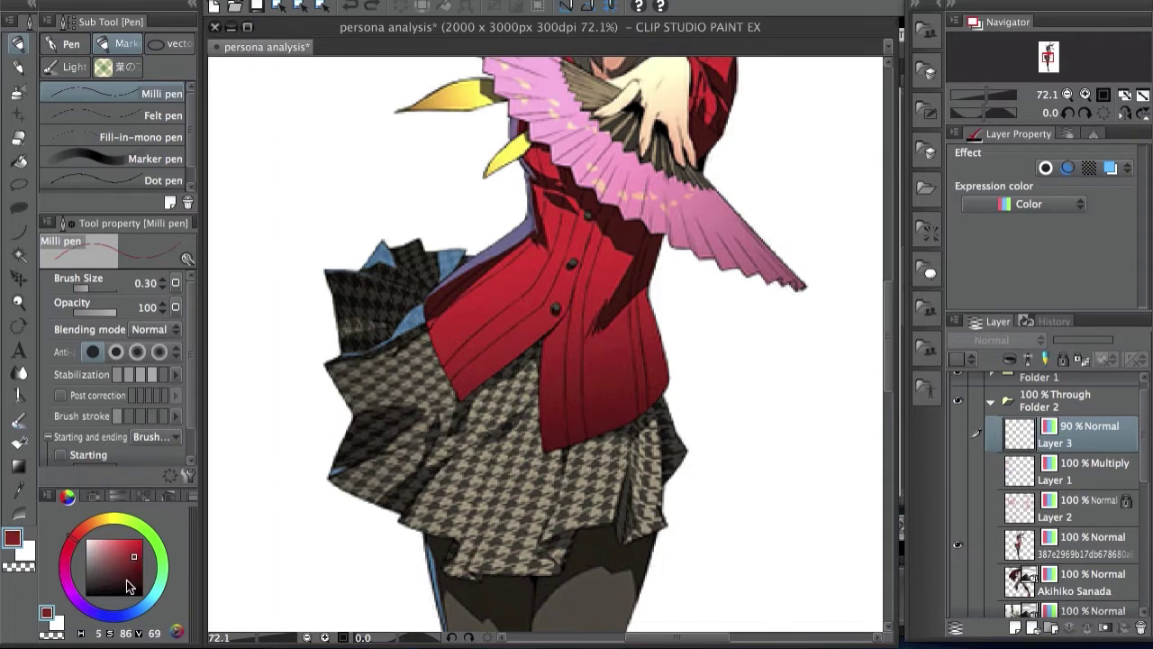
pyautogui.moveTo(601, 418); pyautogui.dragTo(618, 352)
# Sample the dark red at the cardigan's hem and shift its hue to 354 on the colour wheel
pyautogui.scroll(2, 597, 352)
pyautogui.scroll(-2, 597, 346)
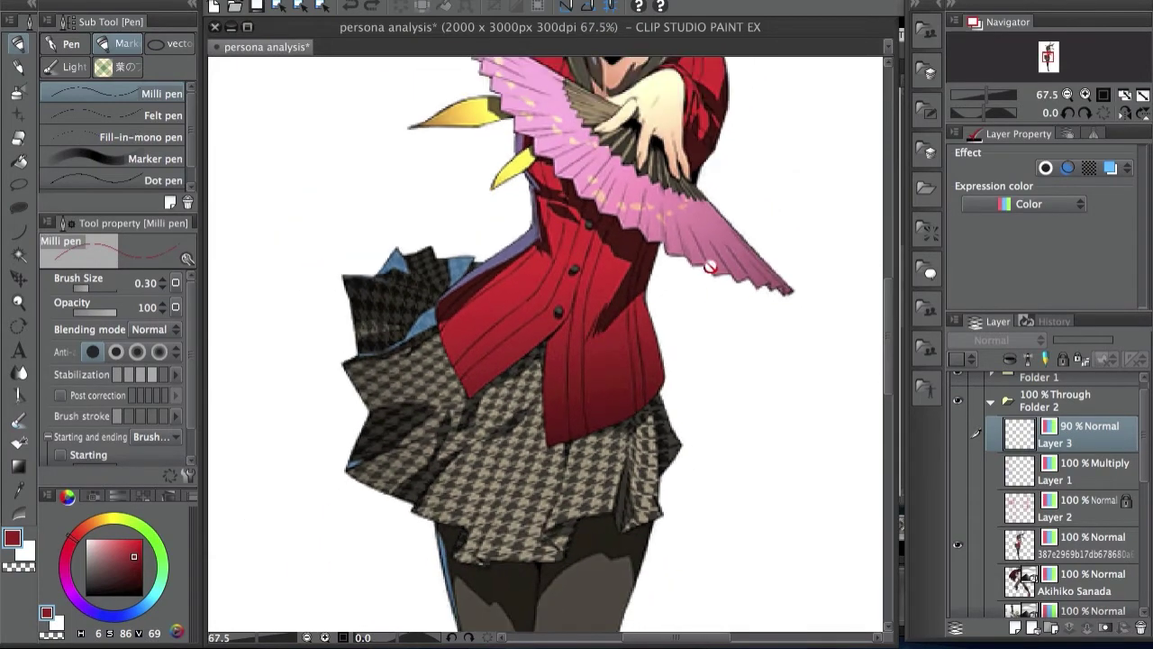
pyautogui.keyDown('alt'); pyautogui.click(619, 405); pyautogui.keyUp('alt')
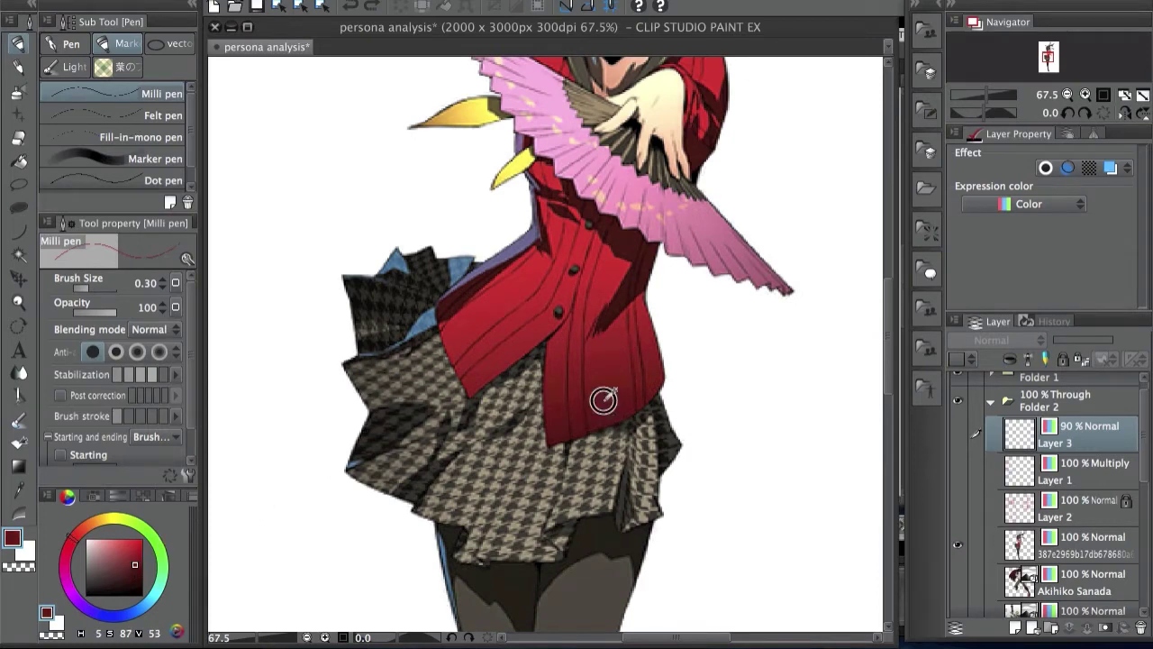
pyautogui.click(63, 565)
pyautogui.moveTo(63, 565); pyautogui.dragTo(65, 544)
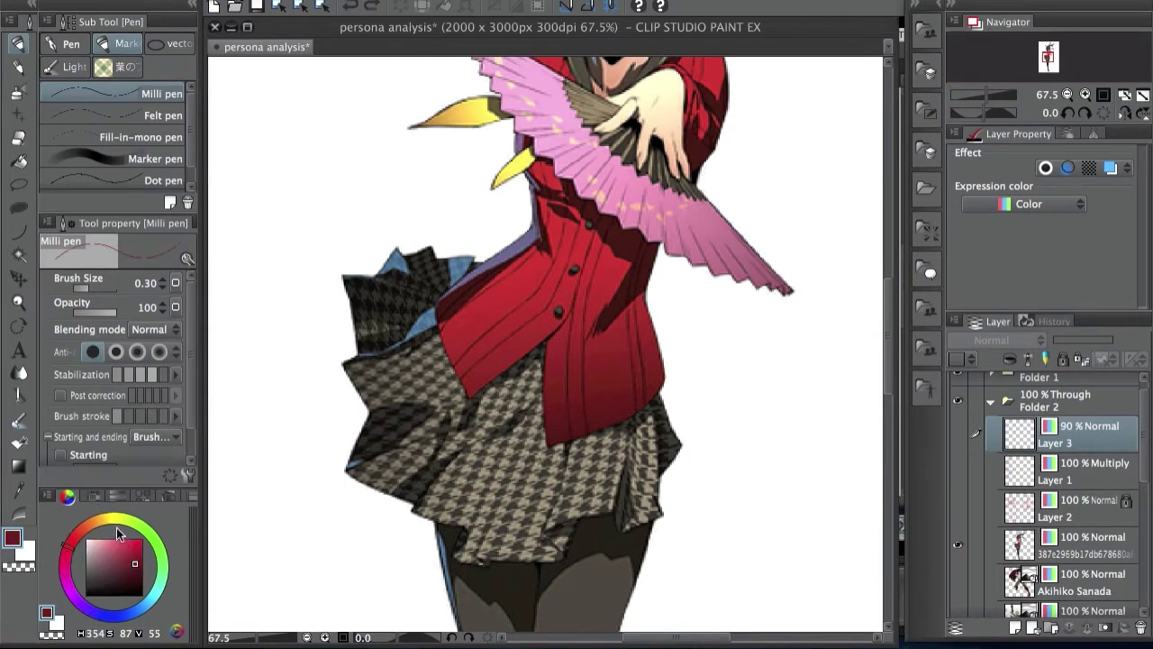
# Compare the dark tones of the lower figure with the cardigan's gradient by sampling its red again near the hem
pyautogui.moveTo(604, 410); pyautogui.dragTo(608, 348)
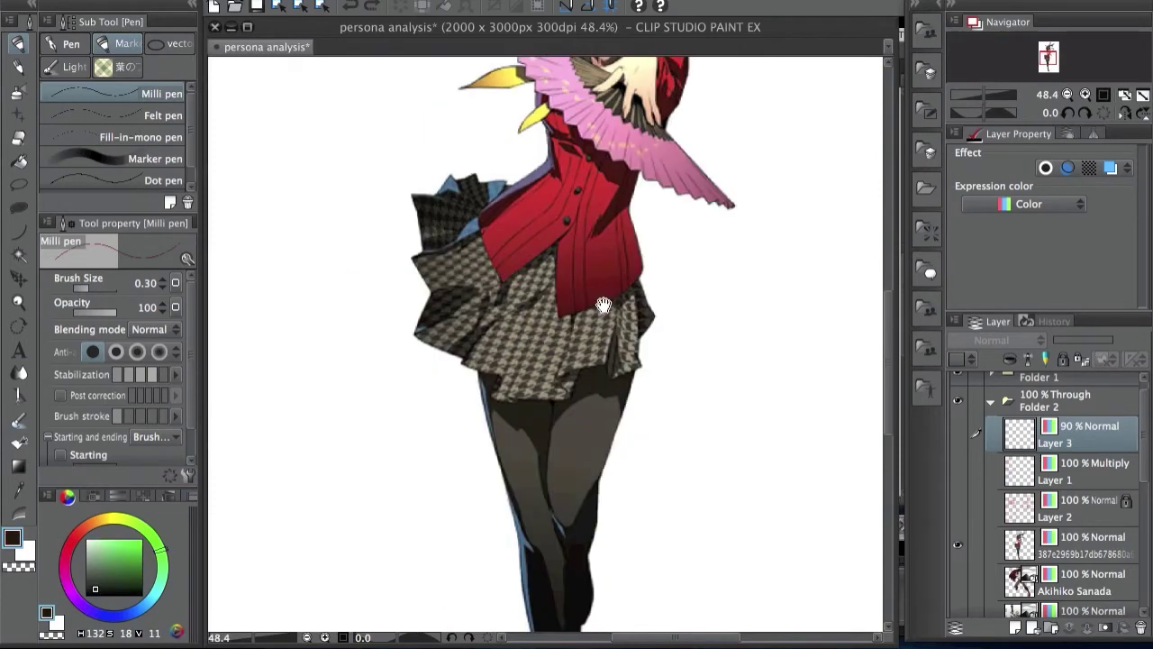
pyautogui.moveTo(606, 371); pyautogui.dragTo(619, 215)
pyautogui.moveTo(588, 263); pyautogui.dragTo(582, 420)
pyautogui.moveTo(517, 408)
pyautogui.mouseDown()
pyautogui.moveTo(518, 448)
pyautogui.moveTo(528, 388)
pyautogui.mouseUp()
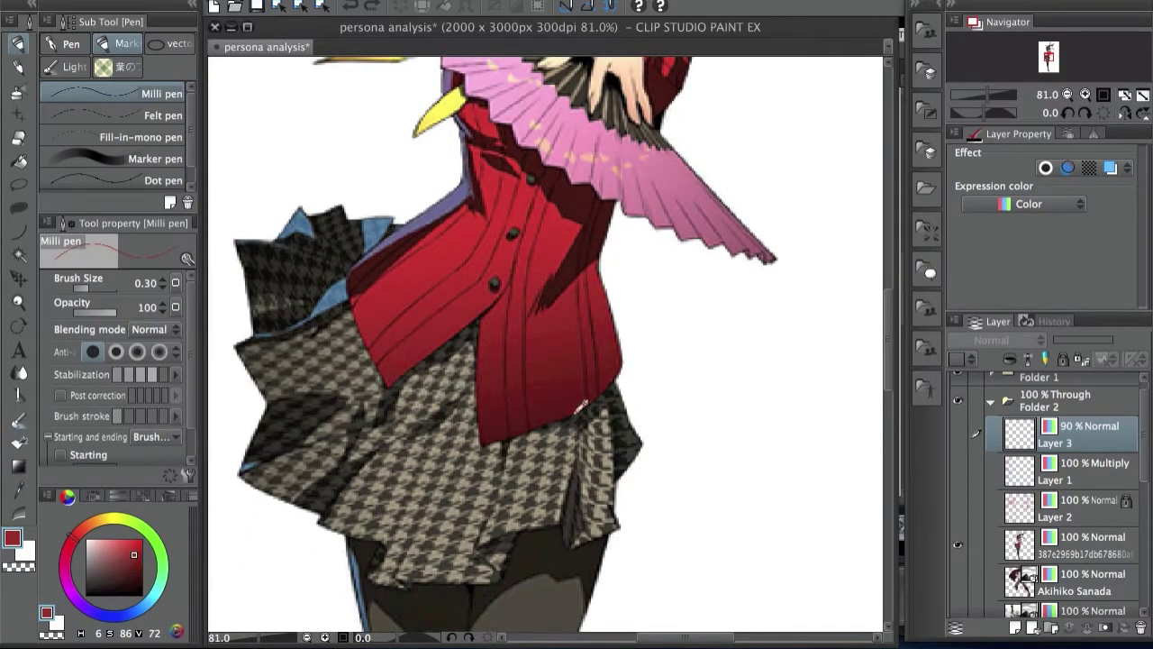
# Examine how the colours and shadows work over the woman's full figure, from the hair and raised arm down to the skirt
pyautogui.scroll(-1, 582, 329)
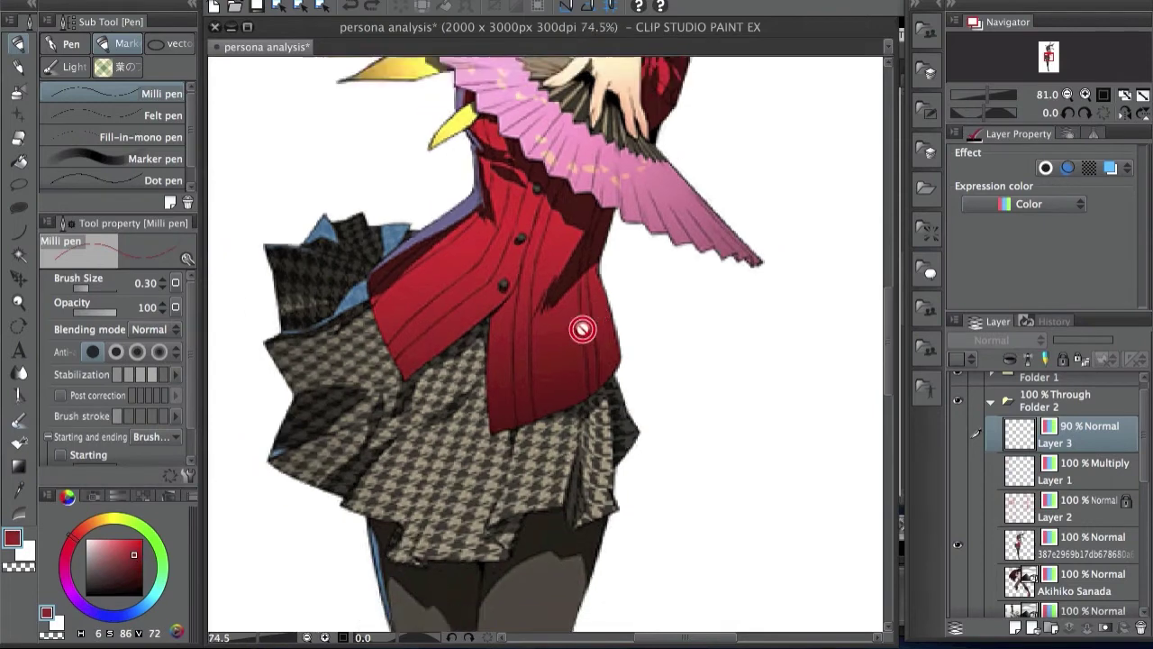
pyautogui.scroll(-4, 582, 329)
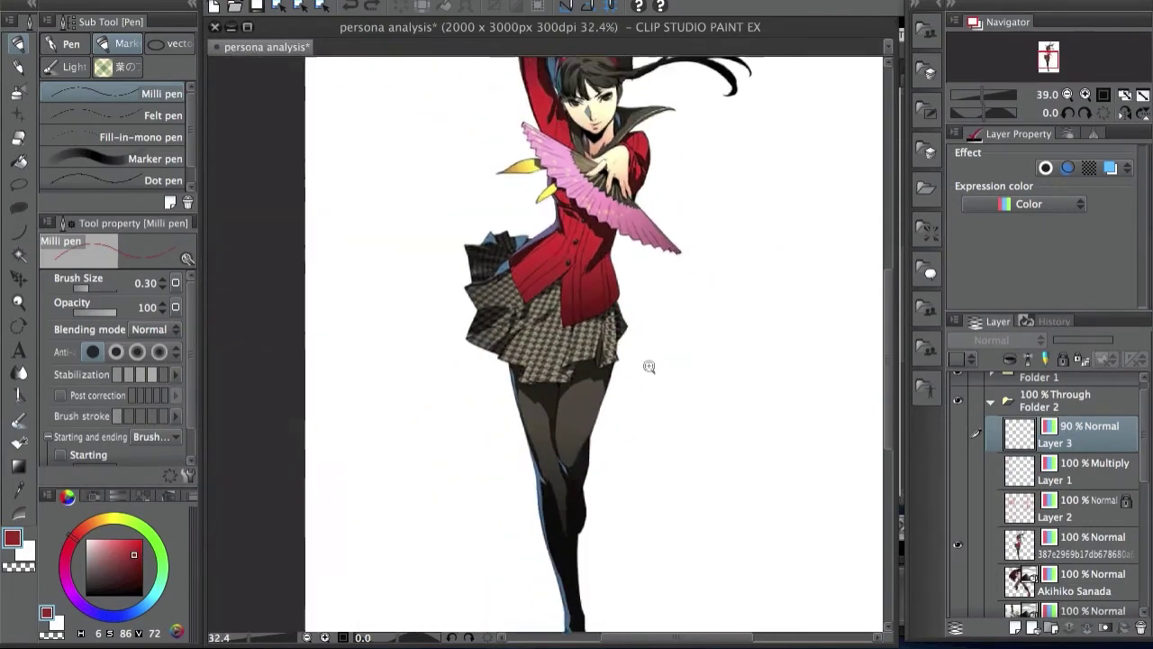
pyautogui.scroll(-1, 649, 366)
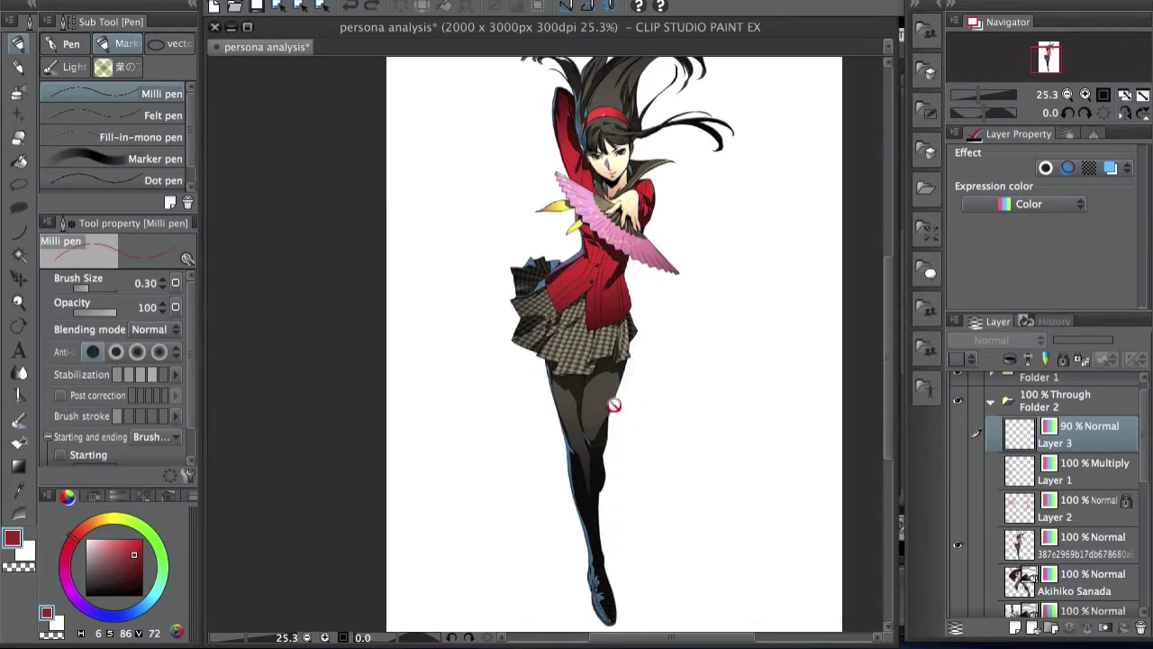
pyautogui.scroll(2, 610, 307)
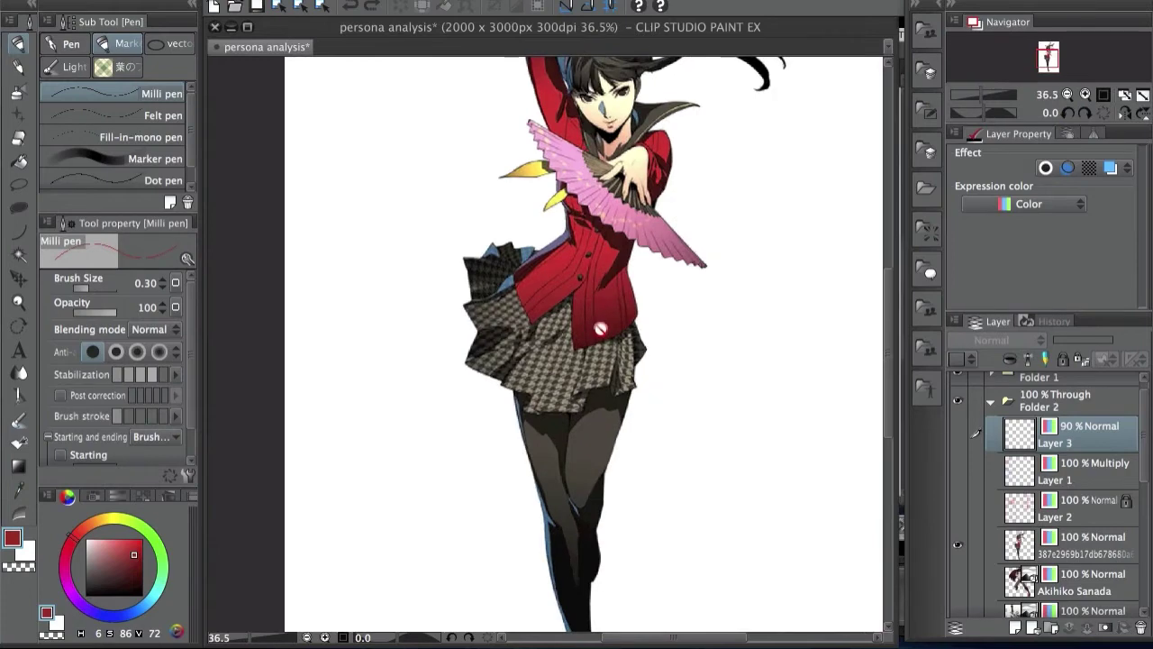
pyautogui.moveTo(624, 213); pyautogui.dragTo(593, 360)
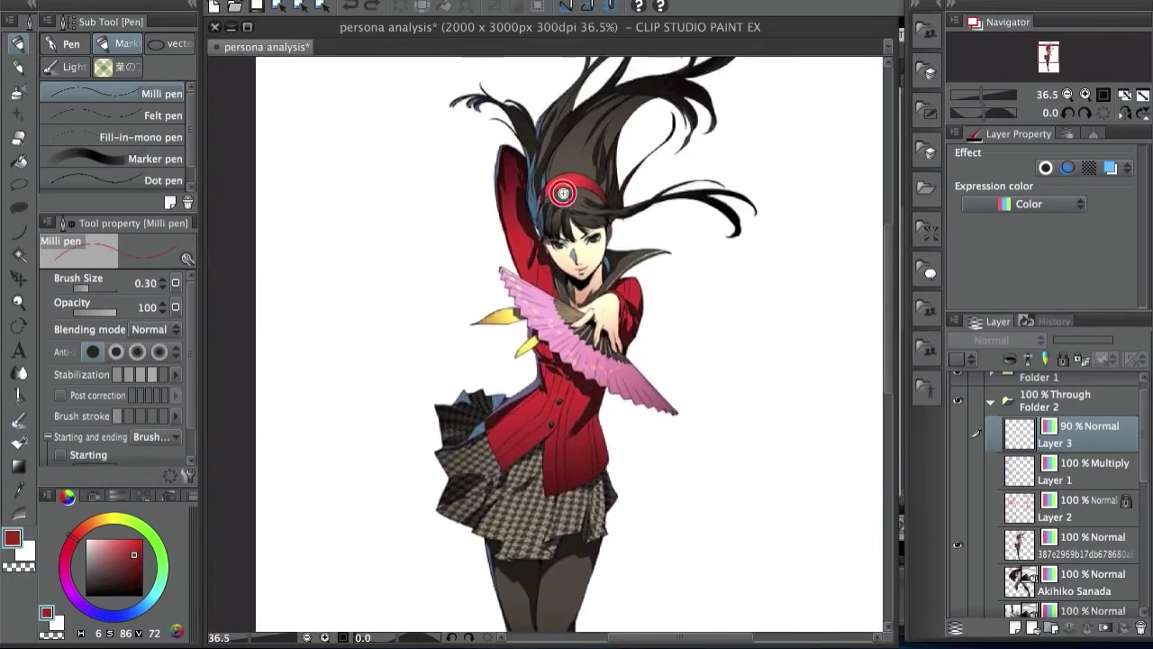
pyautogui.scroll(1, 564, 189)
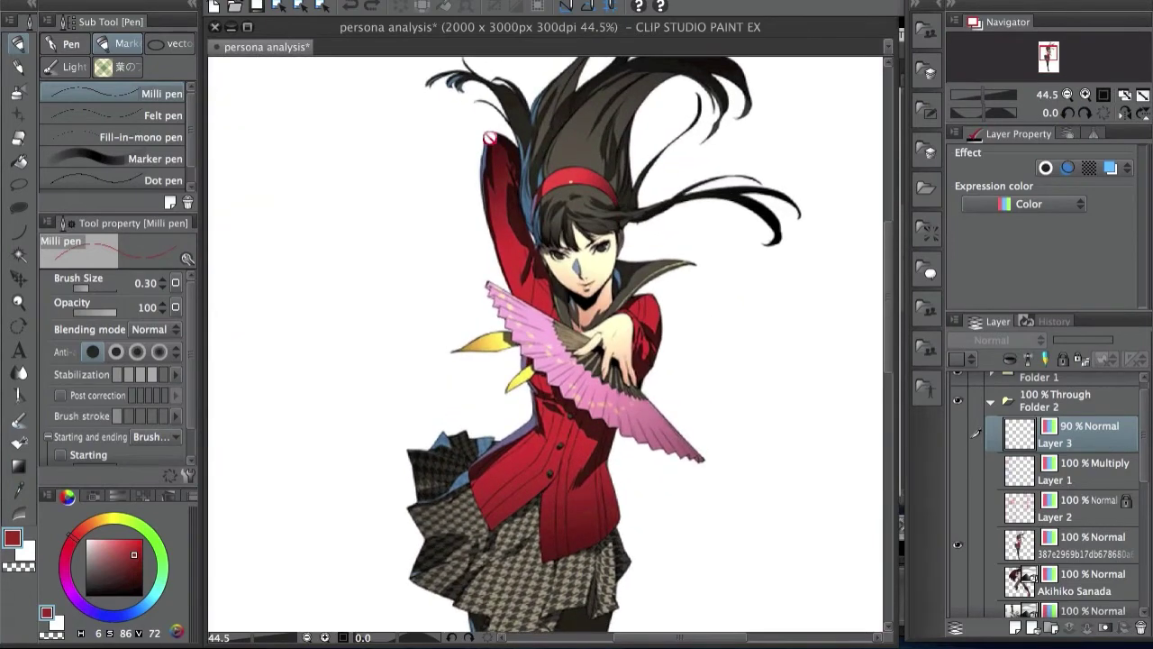
pyautogui.moveTo(694, 278); pyautogui.dragTo(665, 298)
pyautogui.moveTo(677, 361); pyautogui.dragTo(682, 338)
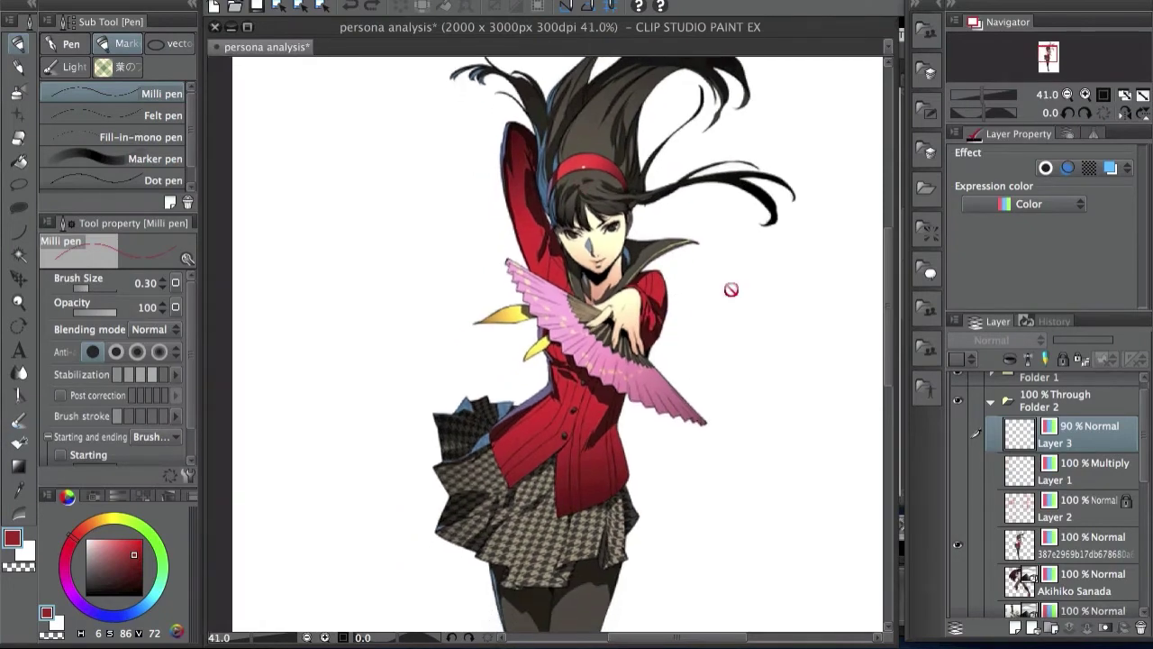
pyautogui.moveTo(725, 299); pyautogui.dragTo(726, 287)
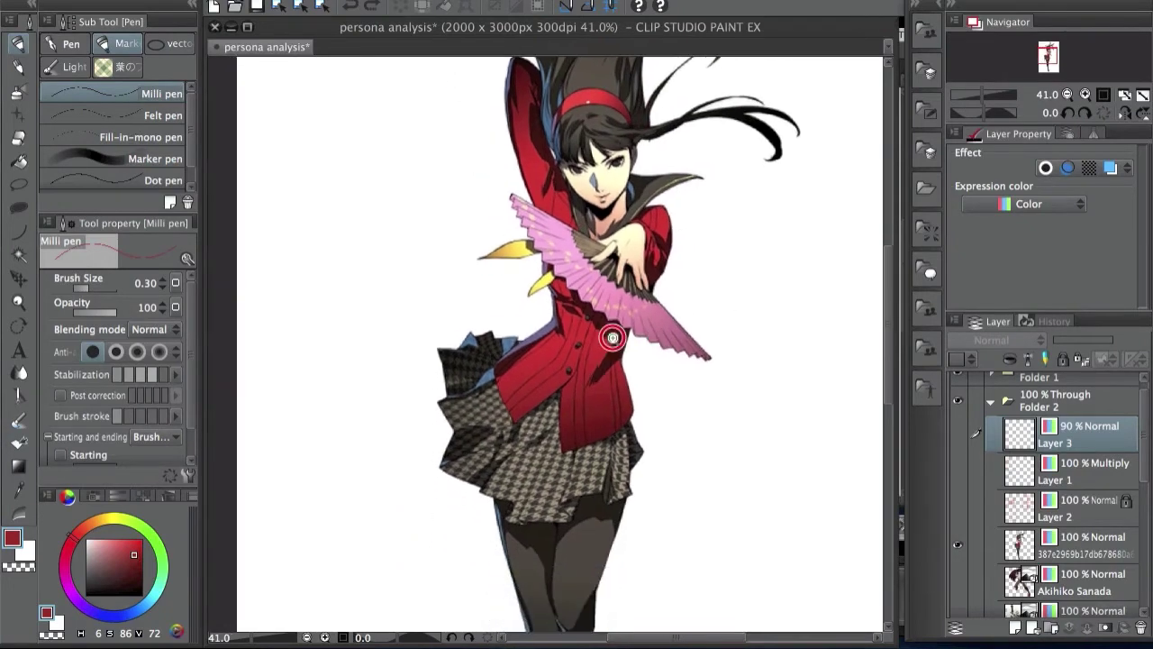
pyautogui.scroll(2, 621, 328)
pyautogui.scroll(-1, 622, 327)
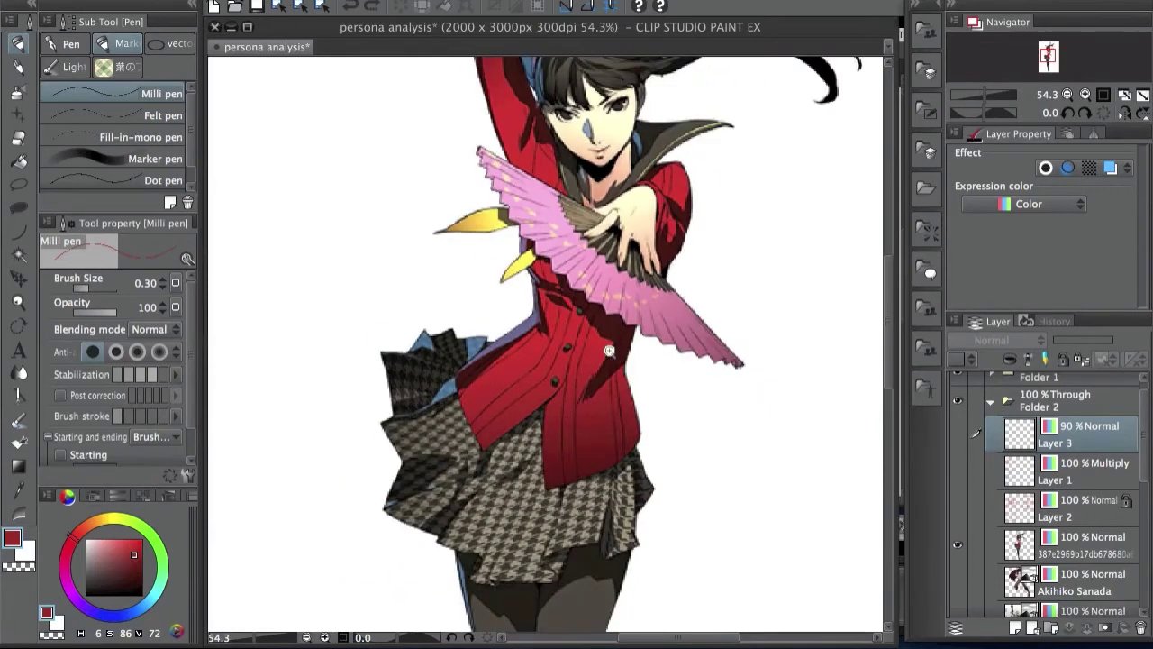
pyautogui.scroll(1, 629, 326)
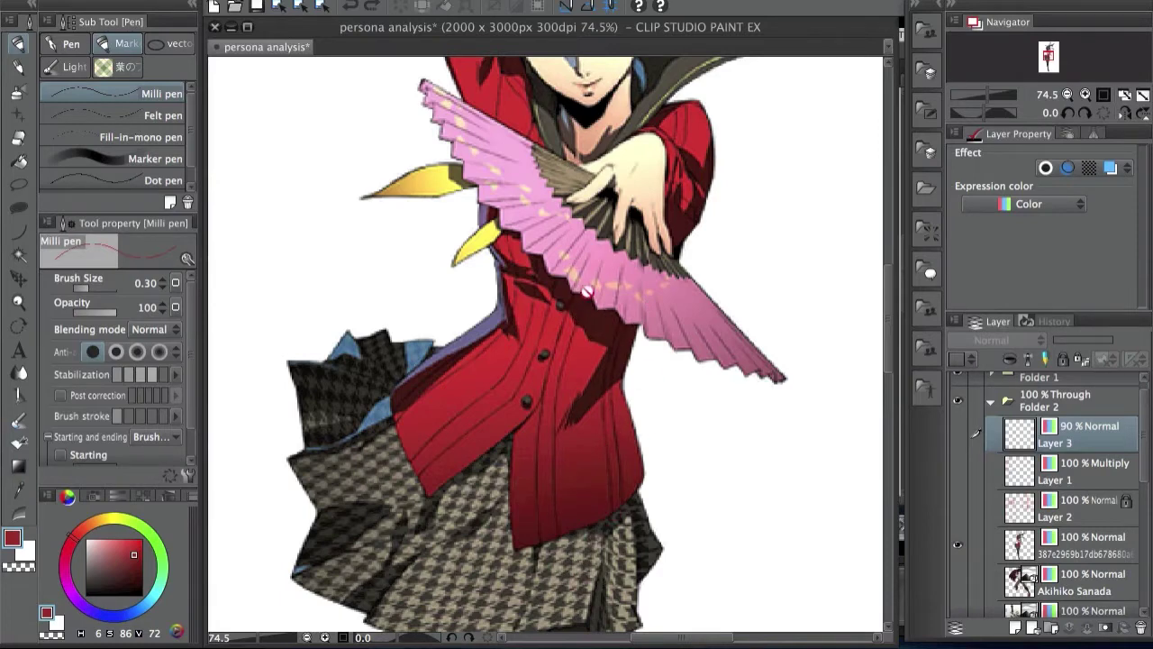
# Sample the fan's pink and a warm peach skin tone from the woman's artwork
pyautogui.moveTo(584, 321); pyautogui.dragTo(506, 361)
pyautogui.moveTo(643, 367); pyautogui.dragTo(619, 435)
pyautogui.moveTo(577, 238); pyautogui.dragTo(582, 235)
pyautogui.scroll(1, 582, 234)
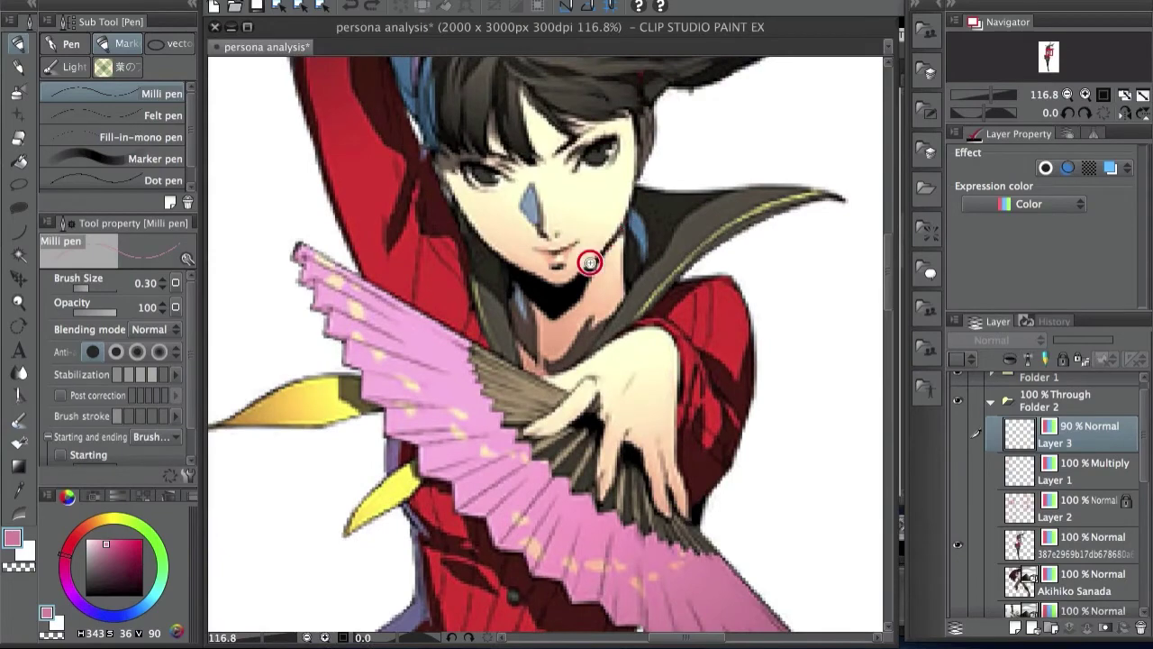
pyautogui.scroll(-3, 589, 257)
pyautogui.scroll(2, 646, 210)
pyautogui.scroll(1, 646, 210)
pyautogui.moveTo(604, 190); pyautogui.dragTo(600, 263)
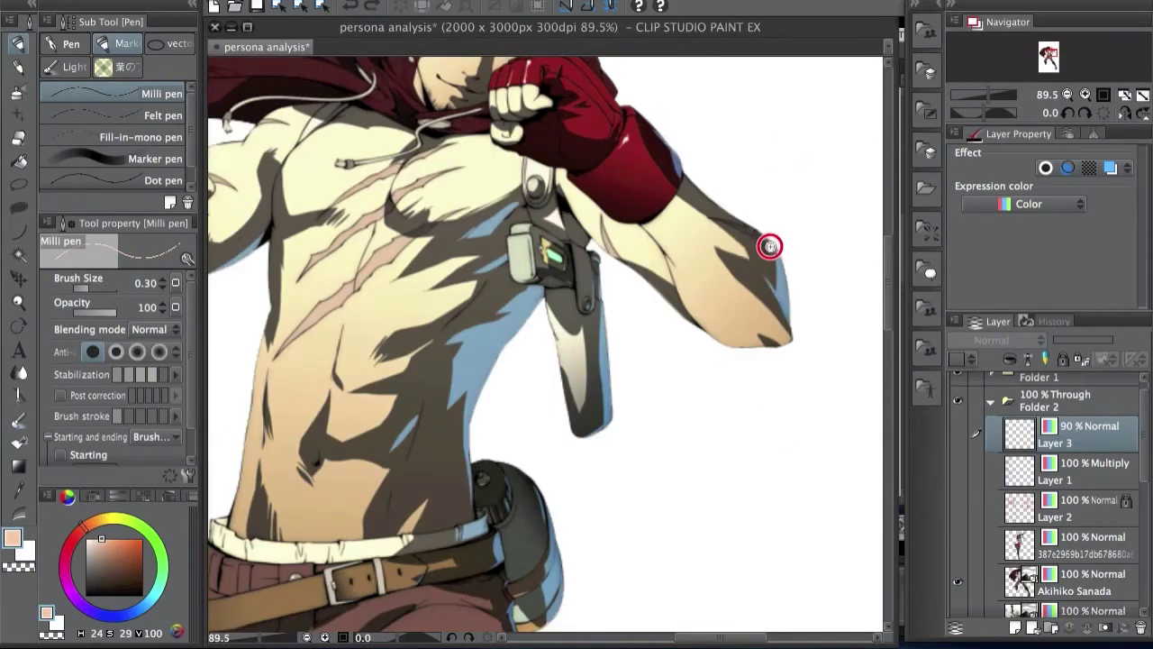
# Show the Akihiko Sanada layer in place of the woman's artwork and sample the raised forearm's skin tones from glove to elbow
pyautogui.scroll(2, 757, 259)
pyautogui.keyDown('alt'); pyautogui.click(638, 204); pyautogui.keyUp('alt')
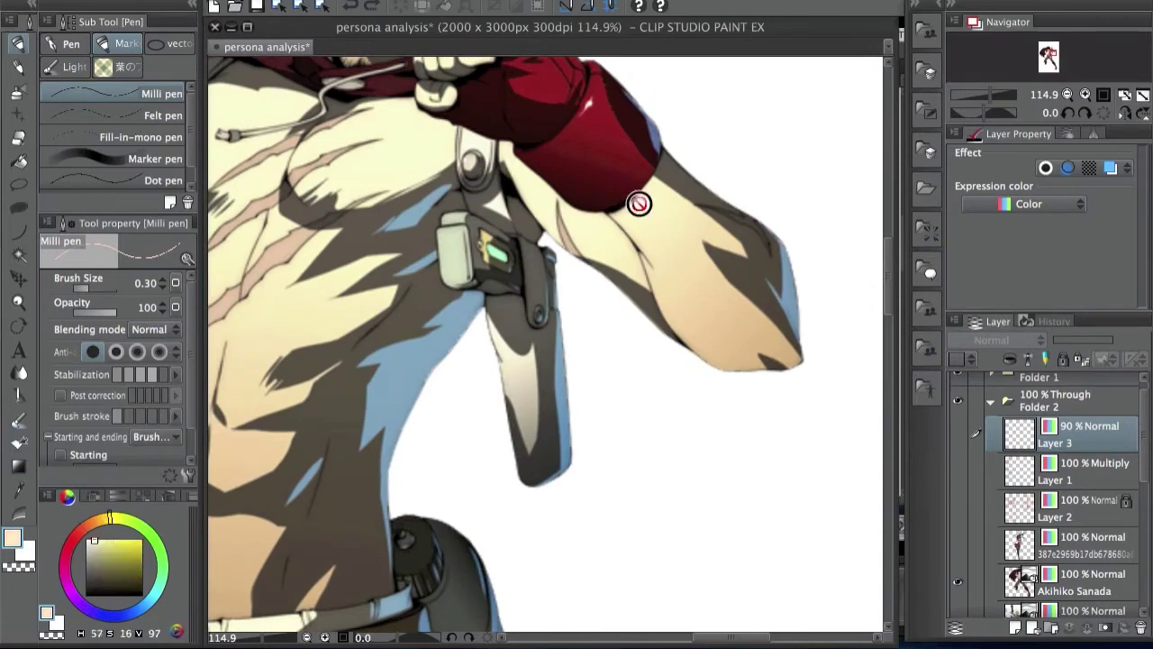
pyautogui.moveTo(639, 203)
pyautogui.mouseDown()
pyautogui.moveTo(718, 319)
pyautogui.moveTo(781, 348)
pyautogui.moveTo(773, 343)
pyautogui.mouseUp()
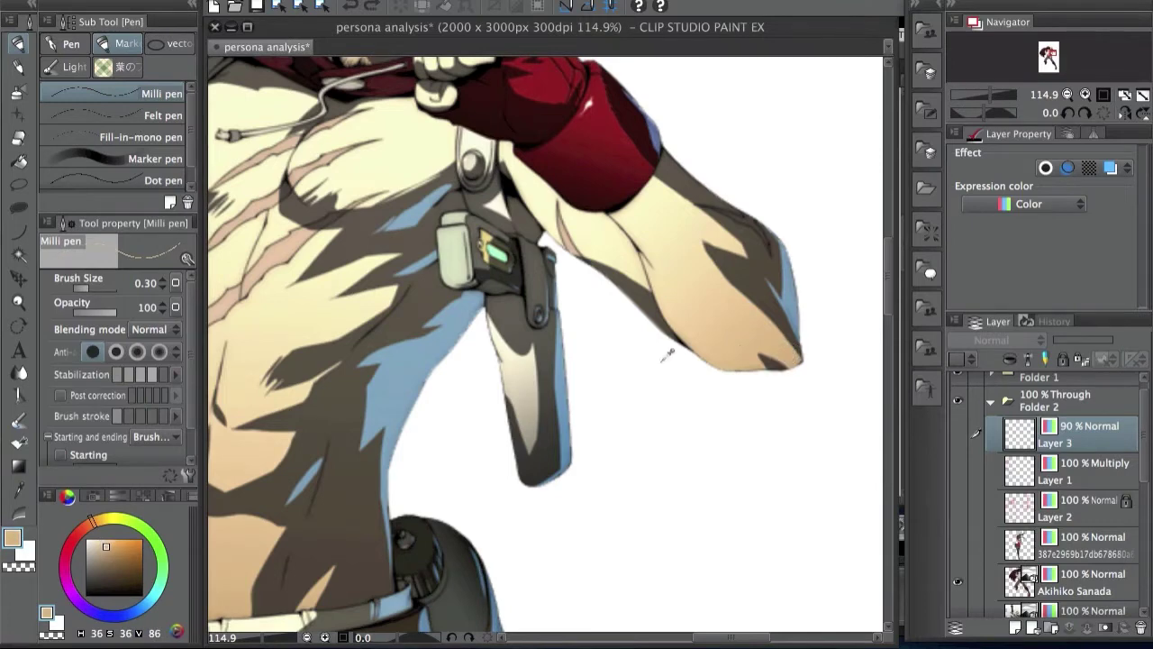
# Shift the sampled tan's hue to 46 and resample the forearm's skin near the glove and at the elbow
pyautogui.moveTo(100, 516)
pyautogui.mouseDown()
pyautogui.moveTo(87, 528)
pyautogui.moveTo(100, 518)
pyautogui.mouseUp()
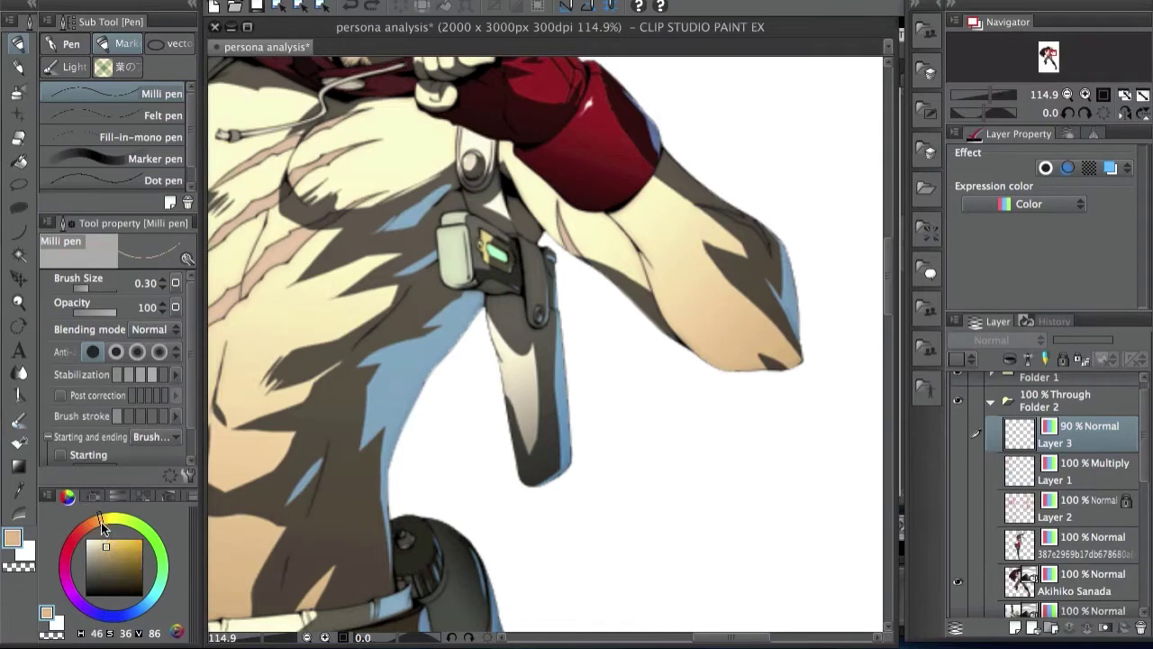
pyautogui.click(643, 199)
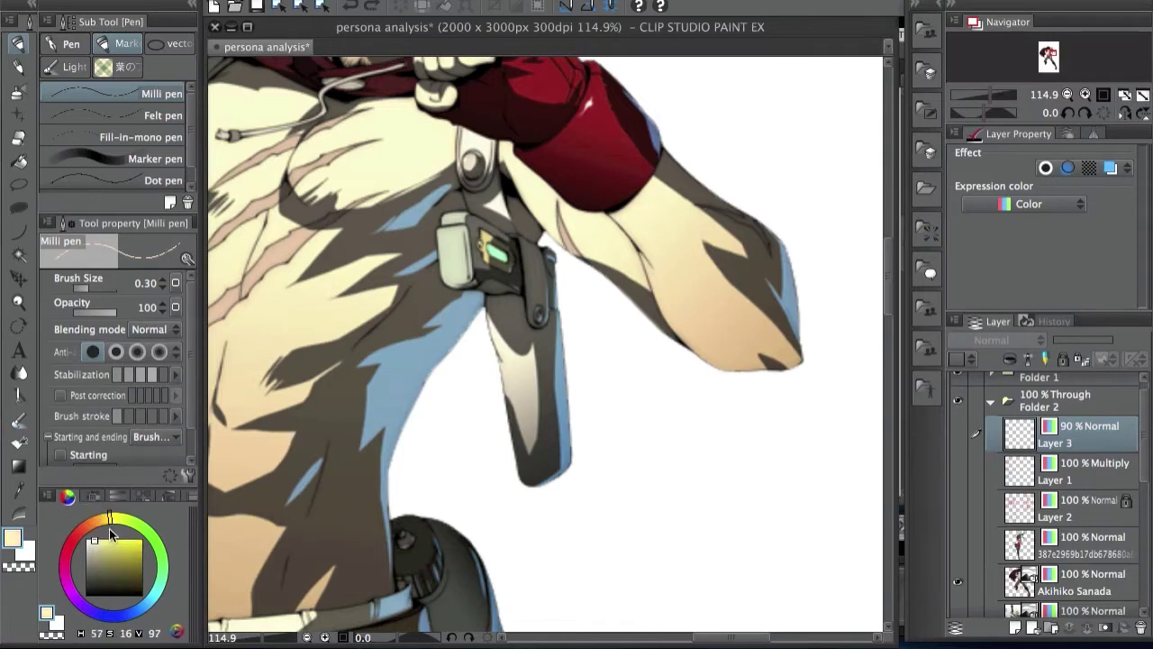
pyautogui.click(786, 353)
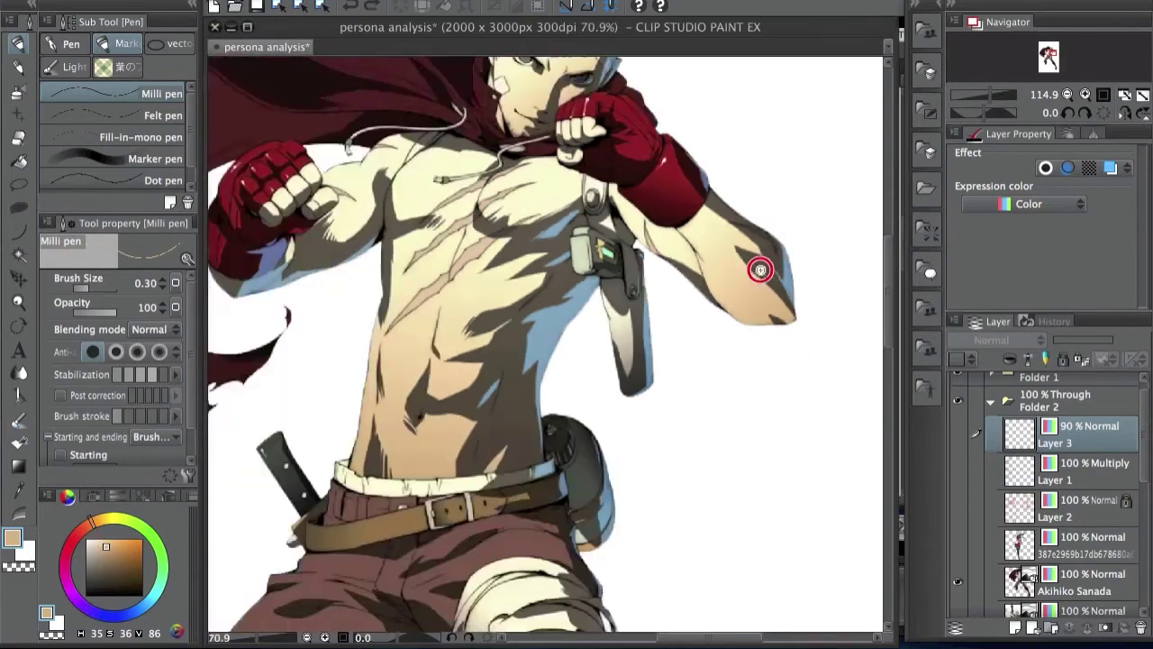
# Examine the colour gradient and shading from the upper body and torso down to the lower trouser legs
pyautogui.scroll(-2, 773, 270)
pyautogui.moveTo(759, 274); pyautogui.dragTo(762, 298)
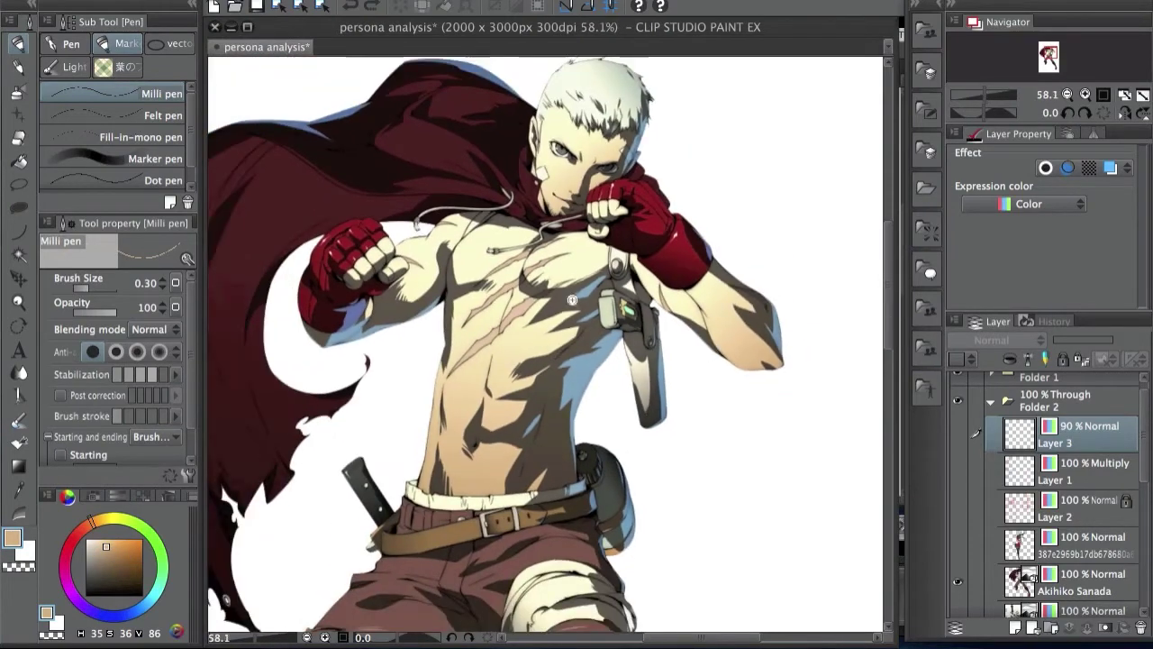
pyautogui.moveTo(673, 225); pyautogui.dragTo(674, 209)
pyautogui.scroll(1, 674, 210)
pyautogui.scroll(-5, 666, 297)
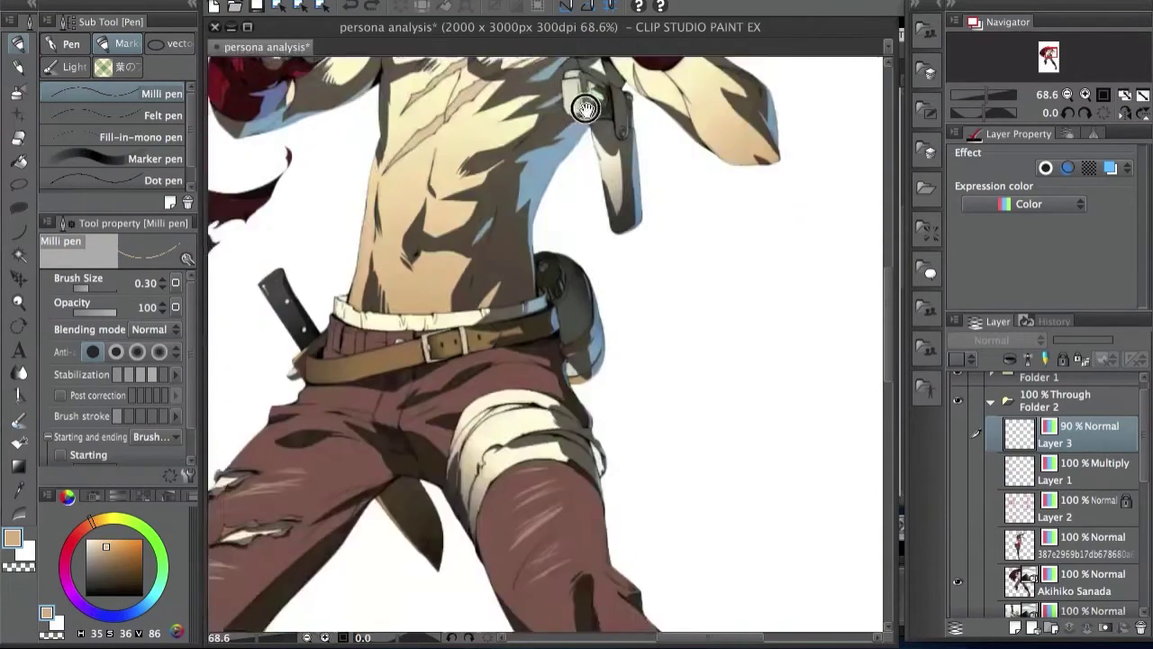
pyautogui.scroll(-3, 643, 303)
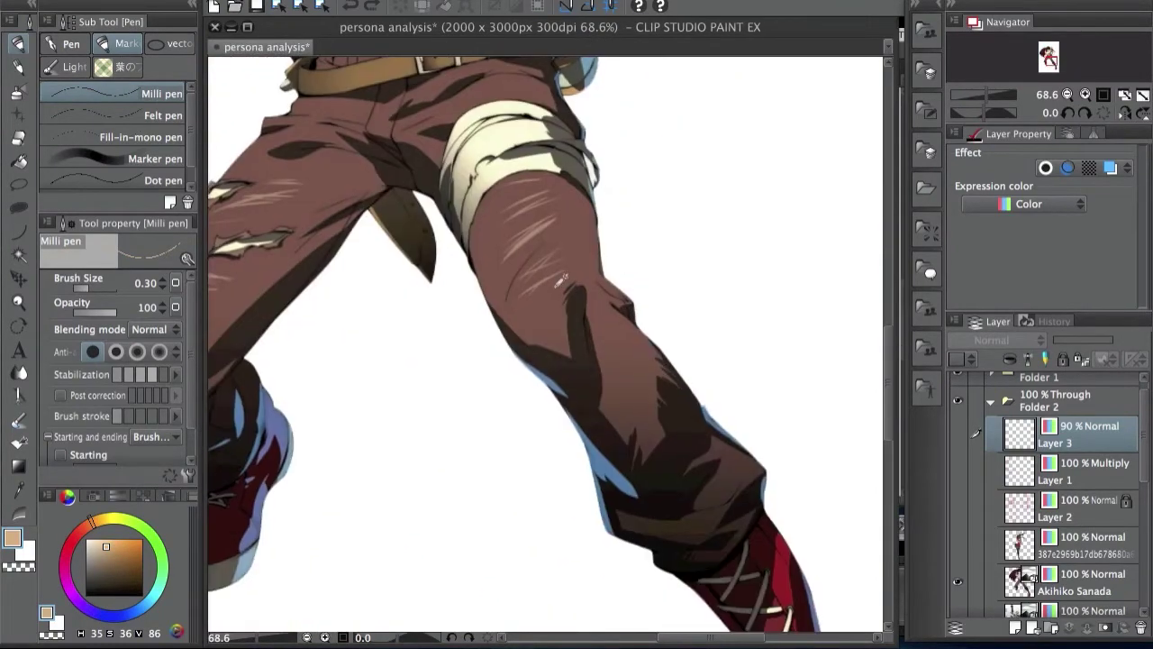
# Sample the trousers' brown tones on the lower leg and the dark red shadow on the raised glove
pyautogui.keyDown('alt'); pyautogui.click(645, 413); pyautogui.keyUp('alt')
pyautogui.keyDown('alt'); pyautogui.click(649, 430); pyautogui.keyUp('alt')
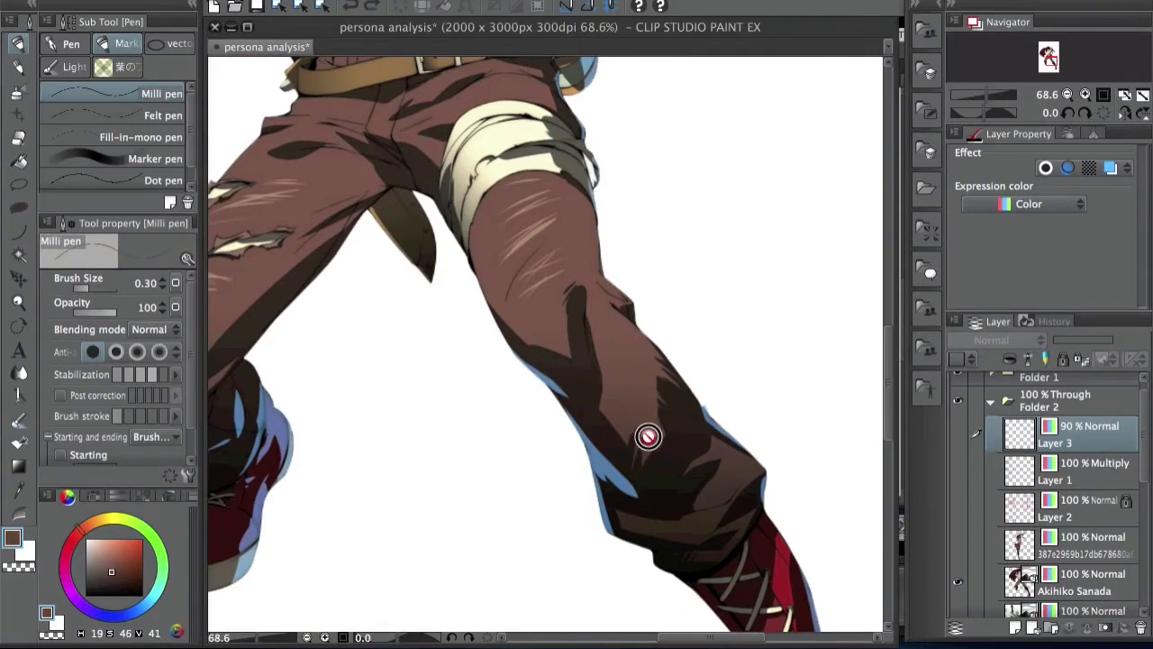
pyautogui.moveTo(621, 377); pyautogui.dragTo(600, 330)
pyautogui.scroll(-3, 711, 355)
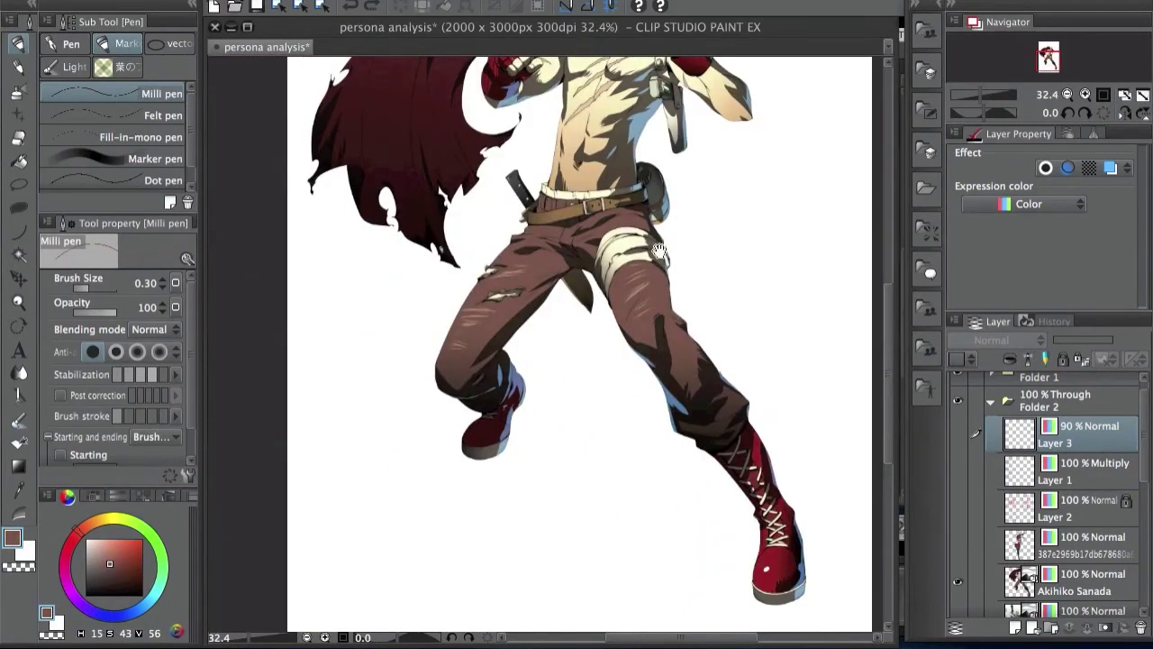
pyautogui.moveTo(720, 348); pyautogui.dragTo(748, 559)
pyautogui.scroll(5, 766, 261)
pyautogui.keyDown('alt'); pyautogui.click(751, 312); pyautogui.keyUp('alt')
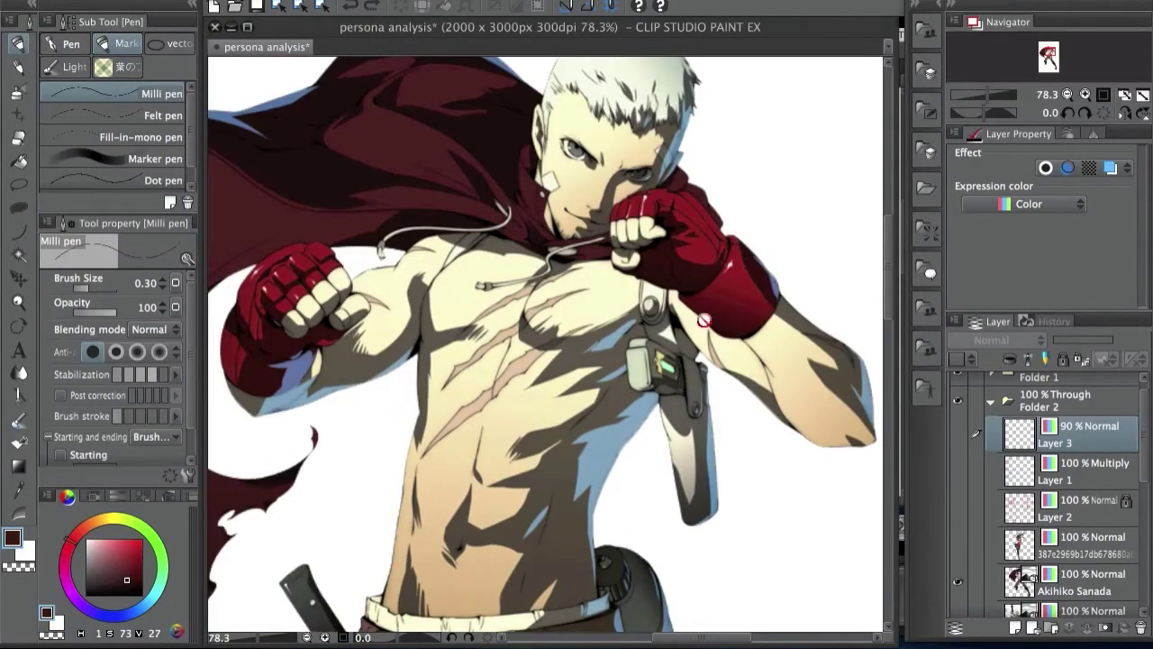
# Try a short pen stroke over the chest's hatched shadow and undo it
pyautogui.scroll(-1, 698, 297)
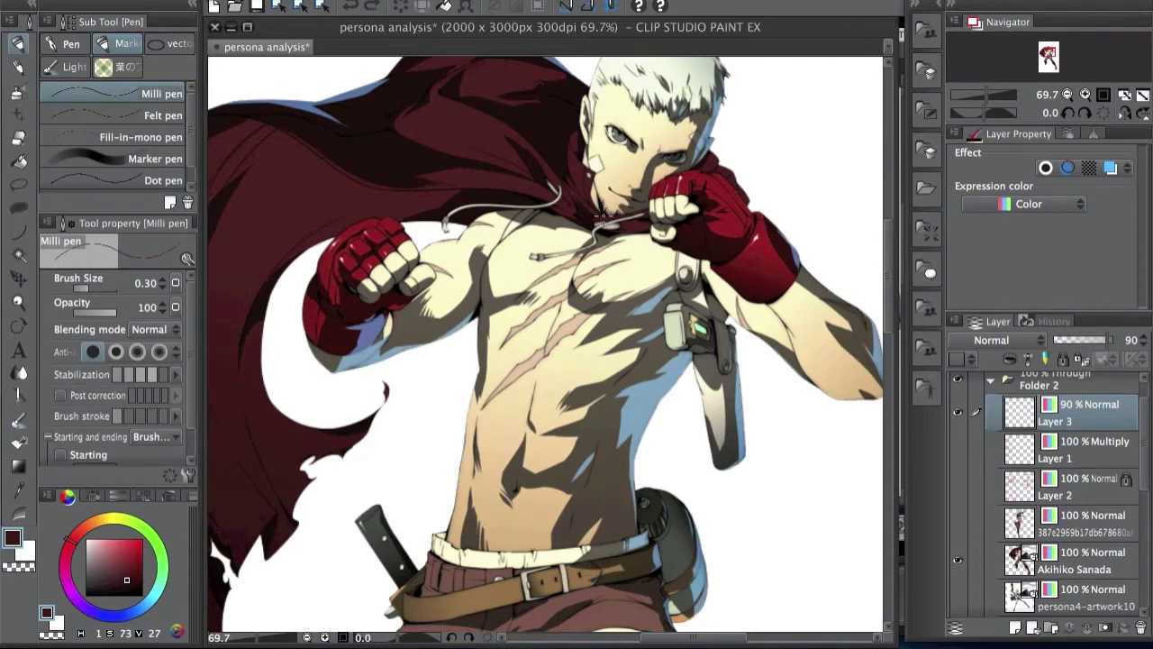
pyautogui.scroll(3, 523, 328)
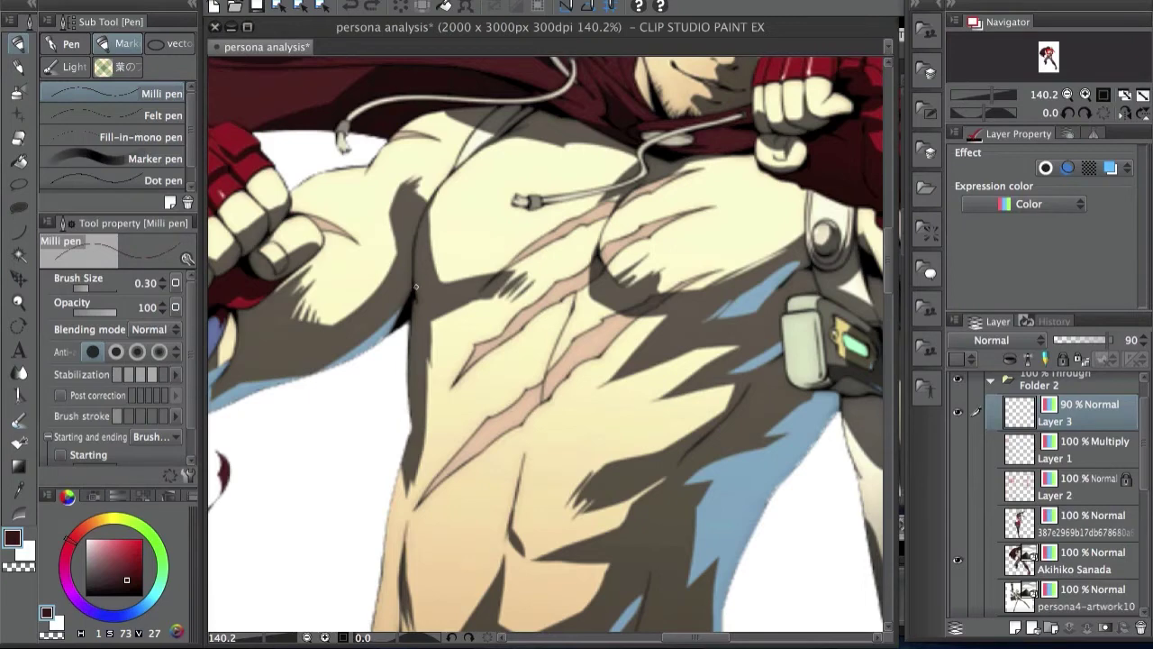
pyautogui.moveTo(494, 298)
pyautogui.mouseDown()
pyautogui.moveTo(539, 287)
pyautogui.moveTo(508, 290)
pyautogui.mouseUp()
pyautogui.press('super+z')
pyautogui.hotkey('ctrl', 'z')
pyautogui.hotkey('ctrl', 'z')
# Examine the hatched shadows and the light-to-warm skin gradient across the chest, abdomen and raised forearm, compared with the whole figure
pyautogui.scroll(-3, 580, 267)
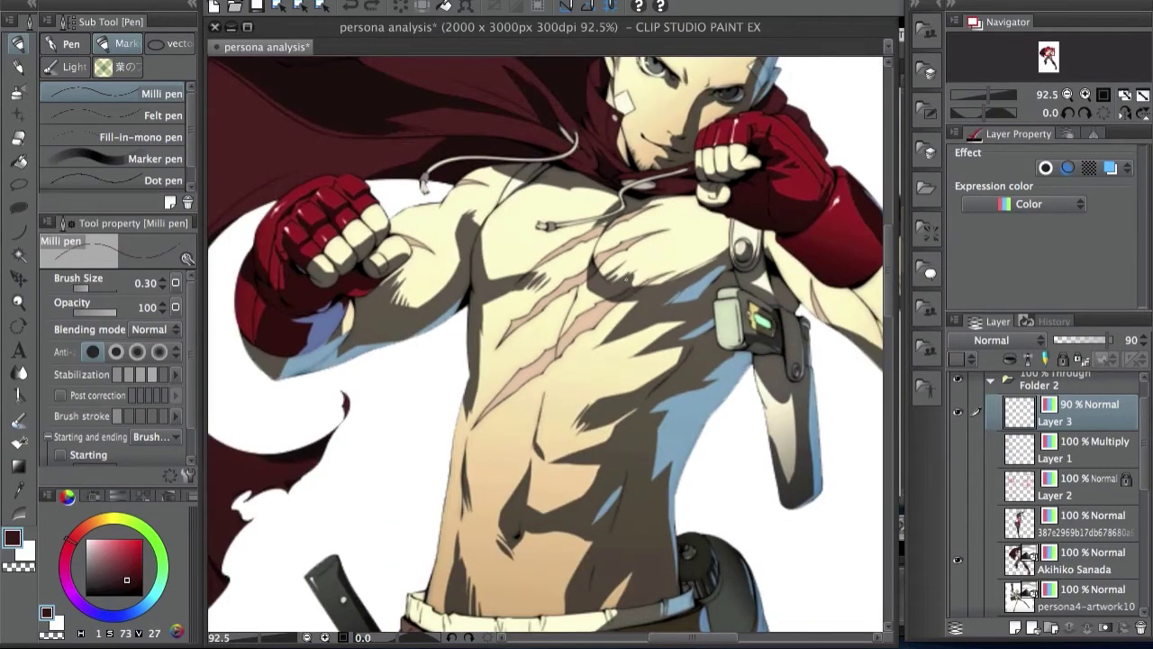
pyautogui.scroll(-3, 624, 281)
pyautogui.scroll(4, 534, 322)
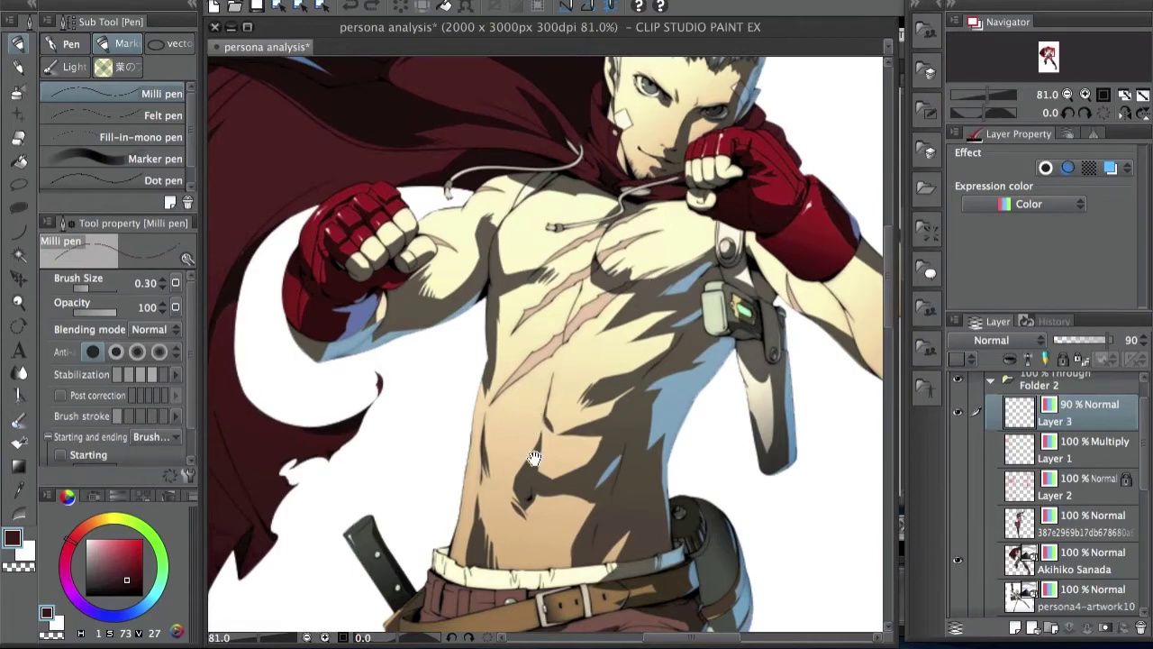
pyautogui.scroll(3, 534, 458)
pyautogui.scroll(-2, 522, 546)
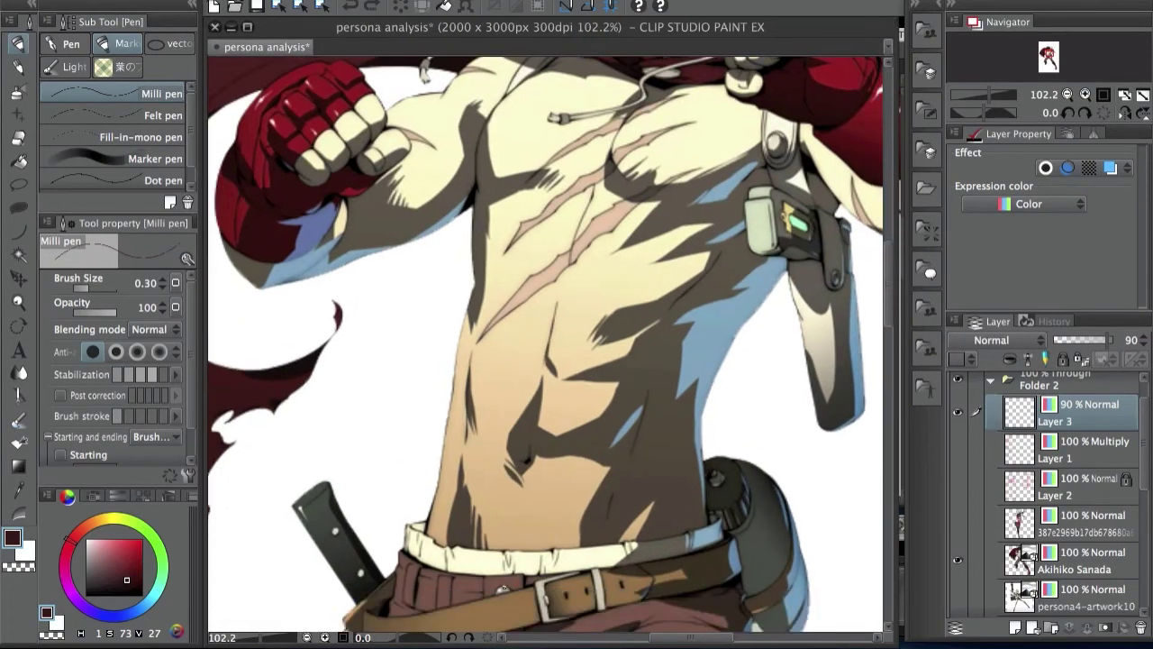
pyautogui.scroll(-4, 558, 386)
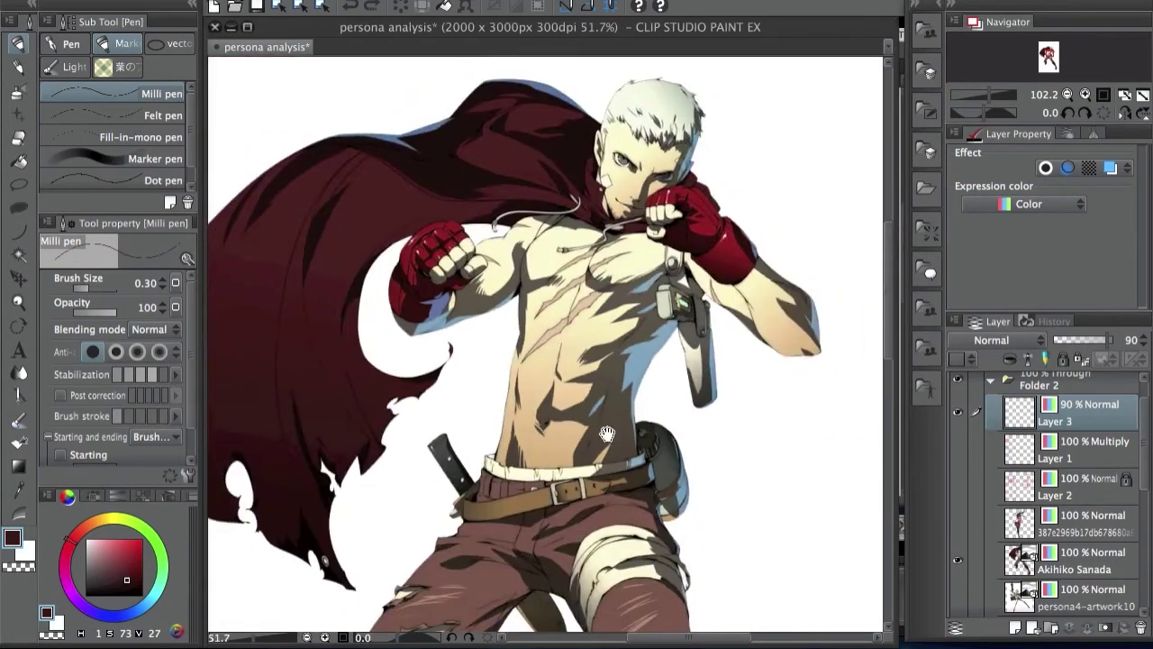
pyautogui.scroll(-4, 619, 358)
pyautogui.scroll(-2, 620, 357)
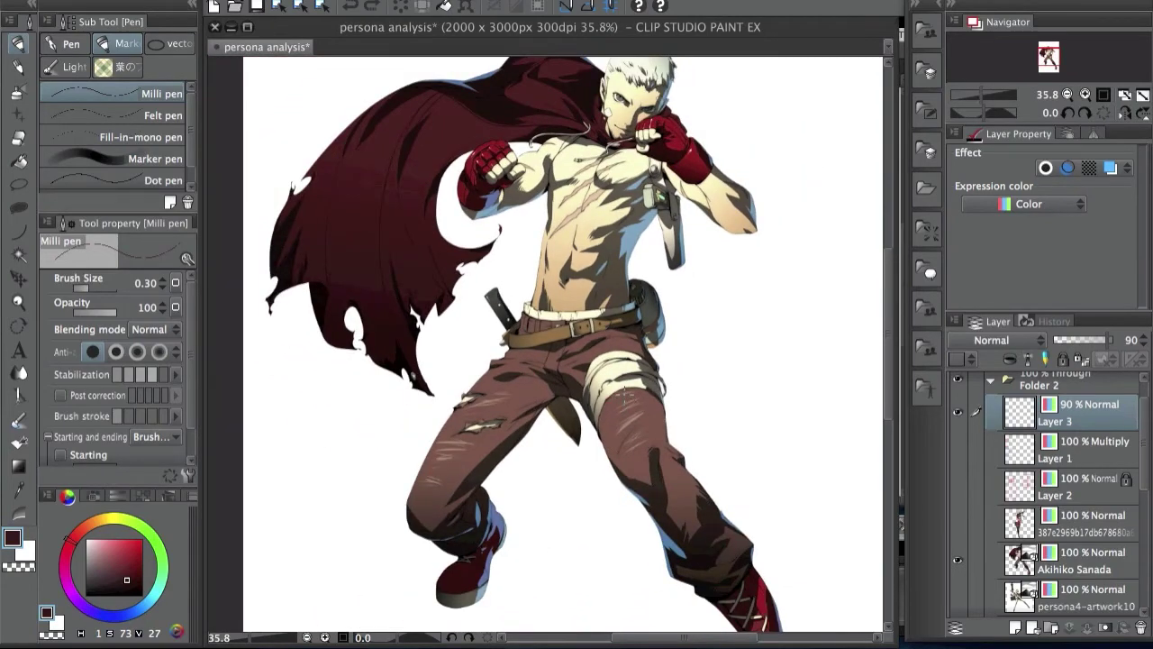
pyautogui.scroll(2, 819, 304)
pyautogui.scroll(2, 826, 345)
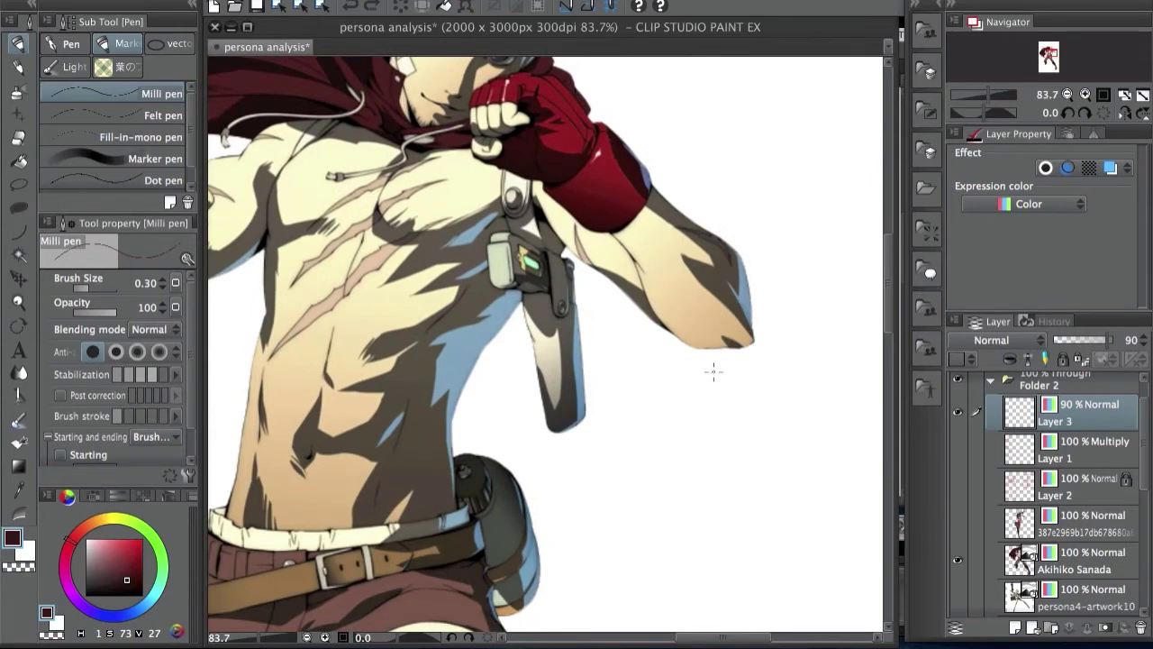
pyautogui.scroll(-2, 709, 315)
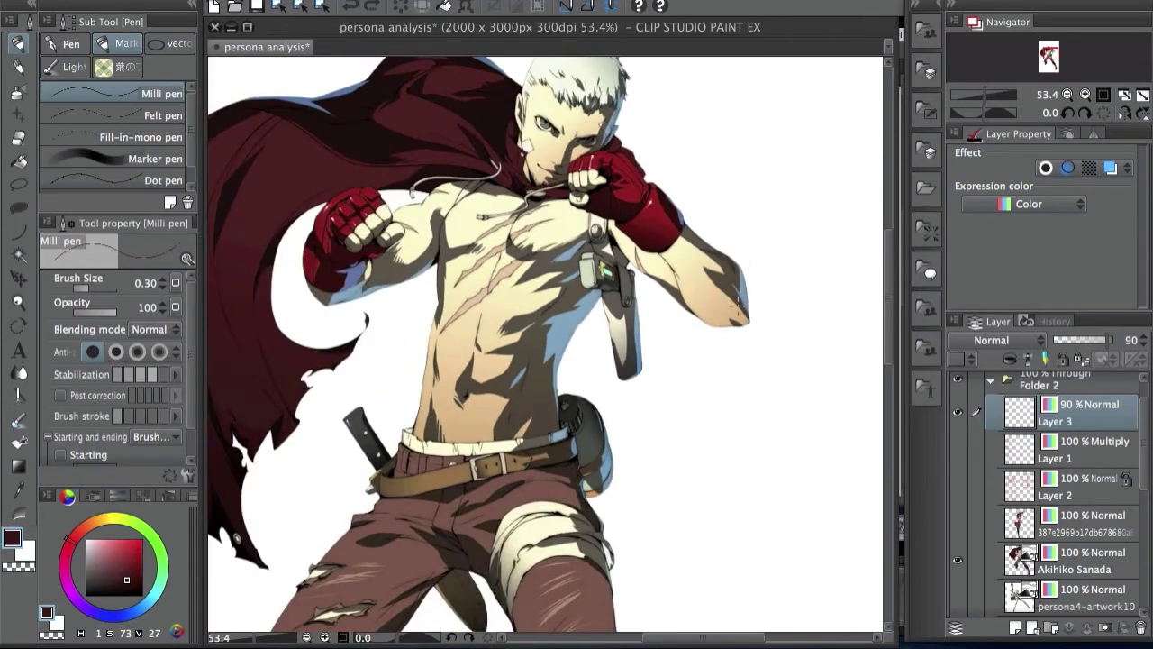
pyautogui.scroll(2, 560, 350)
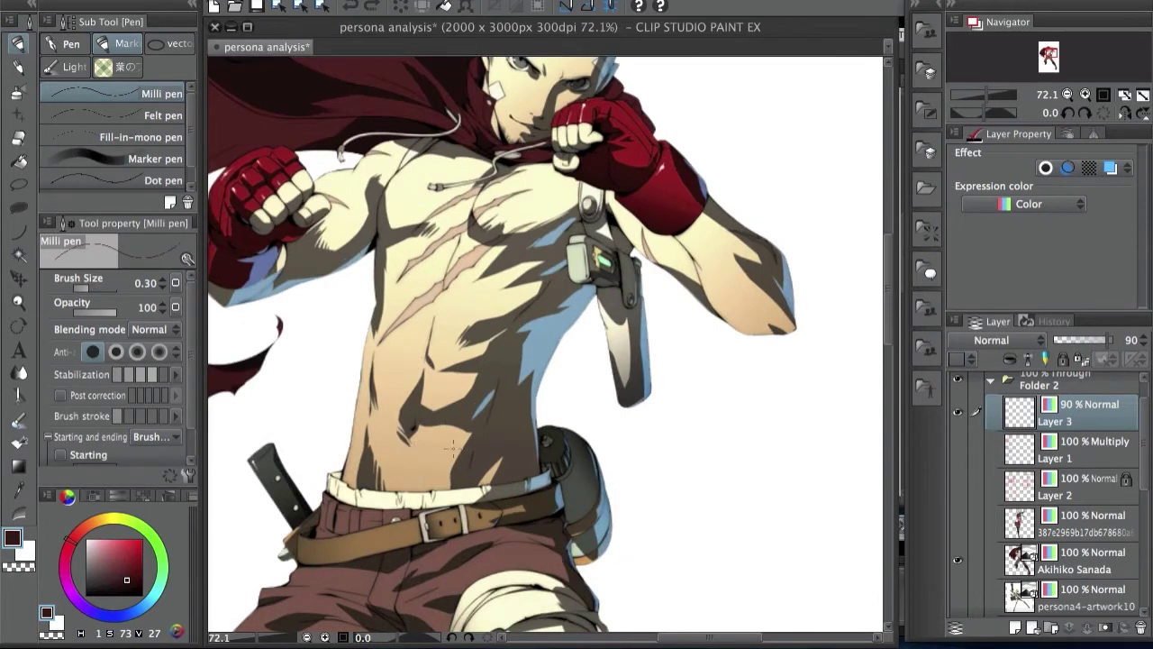
pyautogui.scroll(-3, 646, 309)
pyautogui.scroll(1, 586, 297)
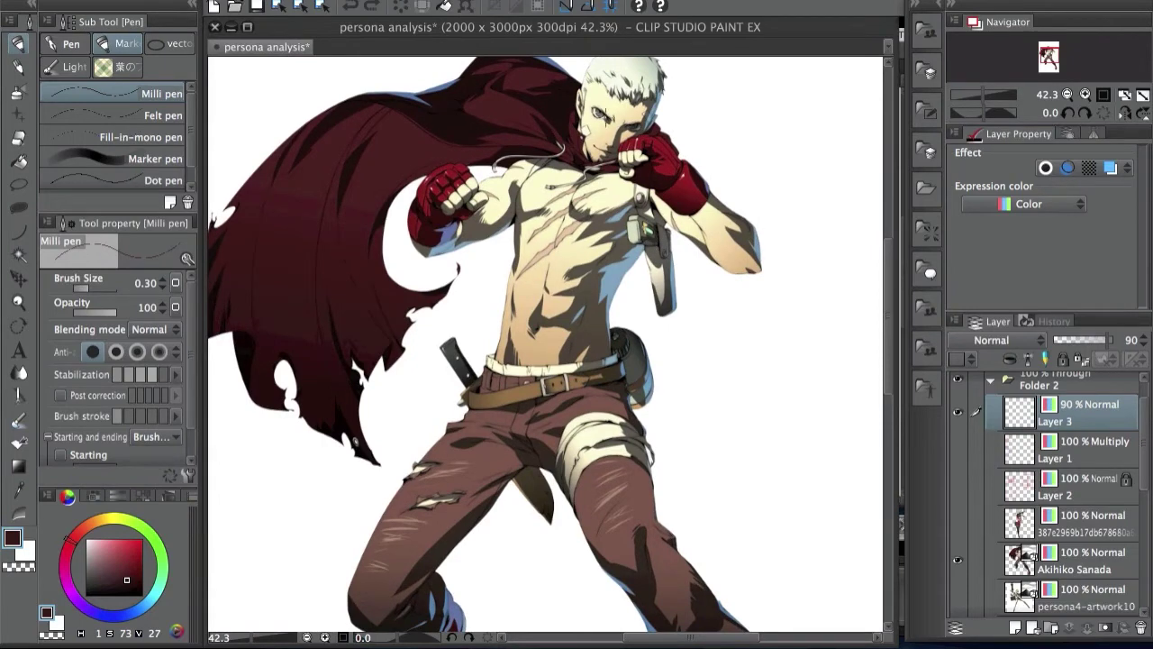
pyautogui.scroll(1, 552, 215)
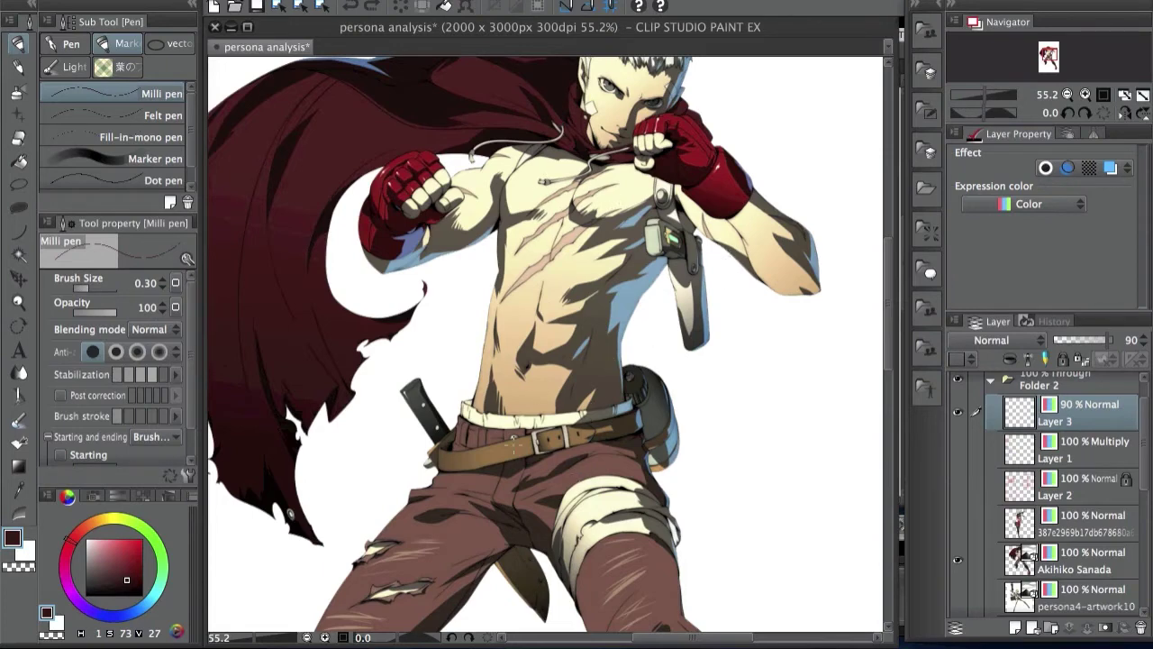
# Sample the blue rim-light tones on the torso's side, the lowered glove, the hip pouch and the forearm's underside
pyautogui.moveTo(722, 363); pyautogui.dragTo(659, 380)
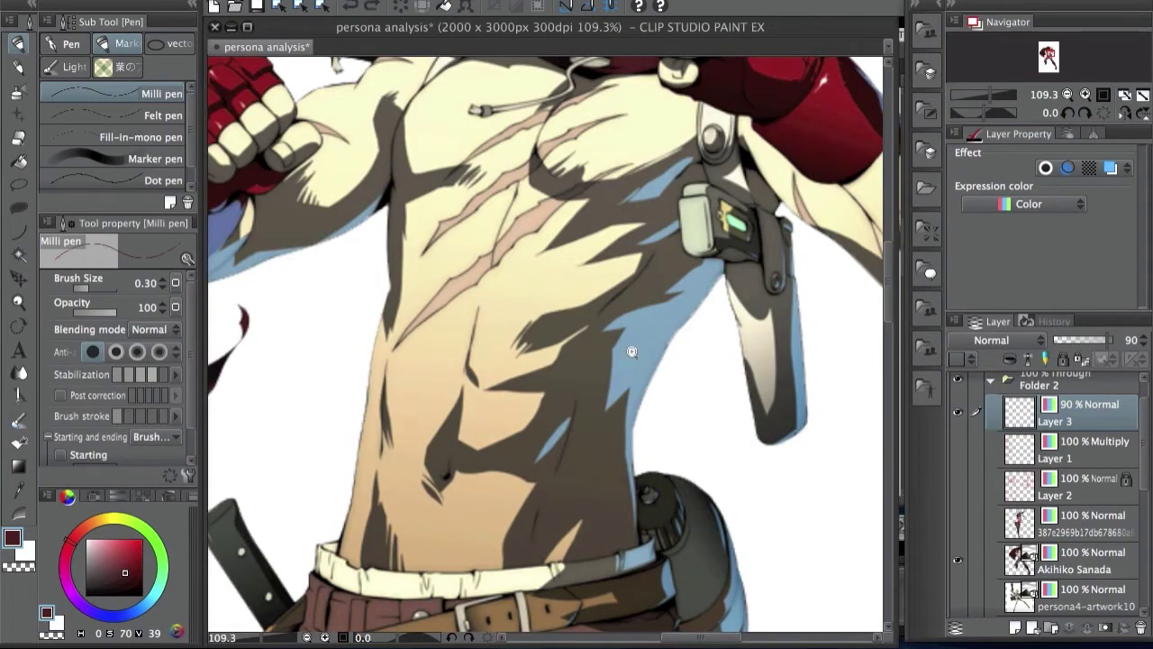
pyautogui.scroll(-2, 632, 352)
pyautogui.scroll(2, 632, 351)
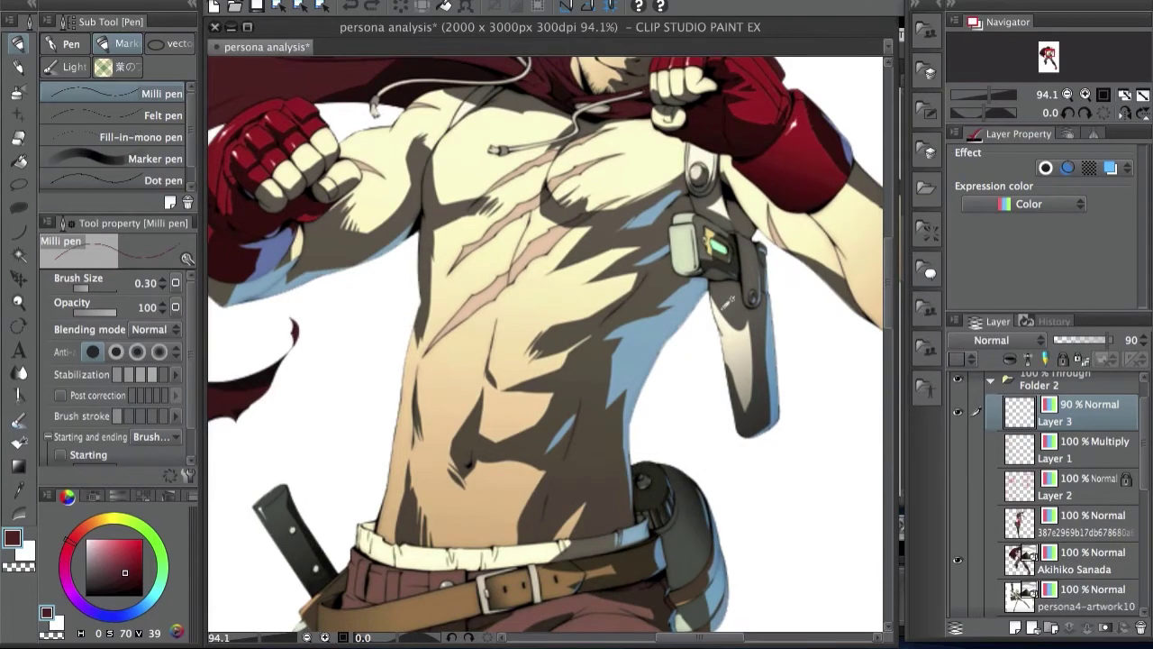
pyautogui.scroll(-4, 690, 322)
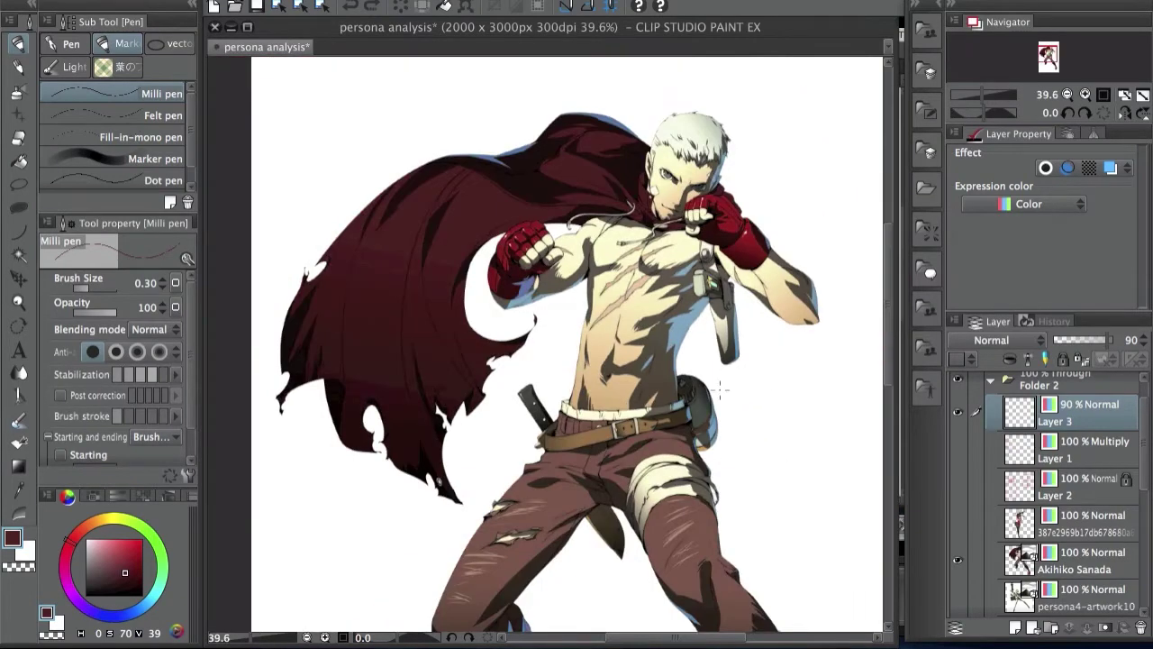
pyautogui.scroll(3, 604, 278)
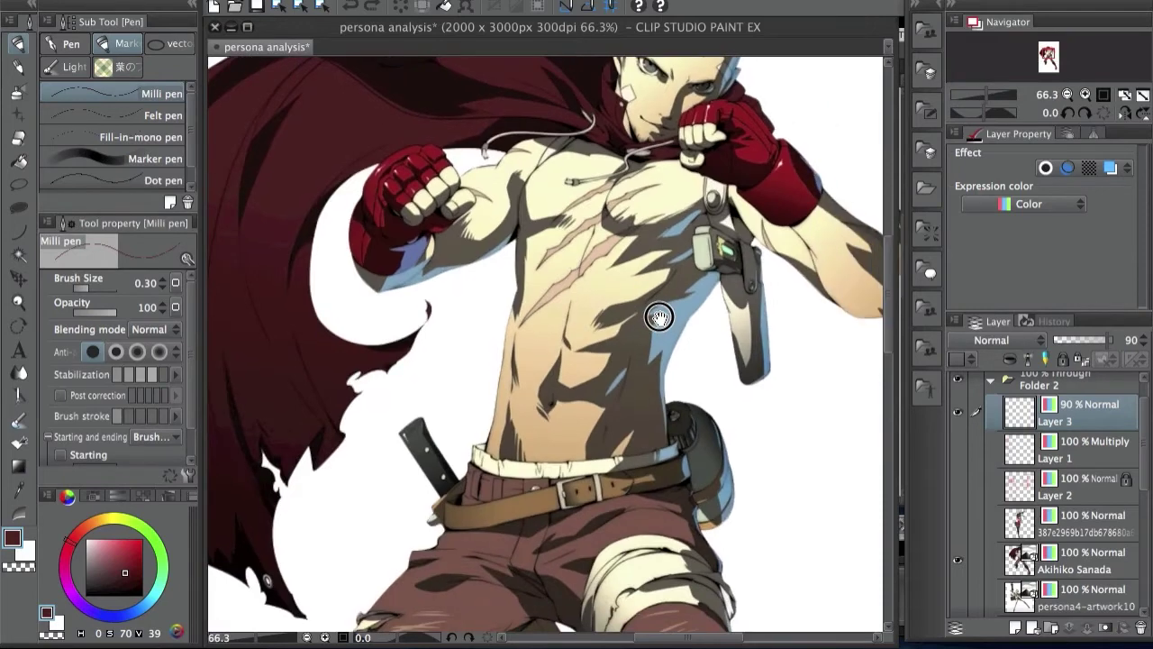
pyautogui.scroll(1, 694, 286)
pyautogui.keyDown('alt'); pyautogui.click(667, 317); pyautogui.keyUp('alt')
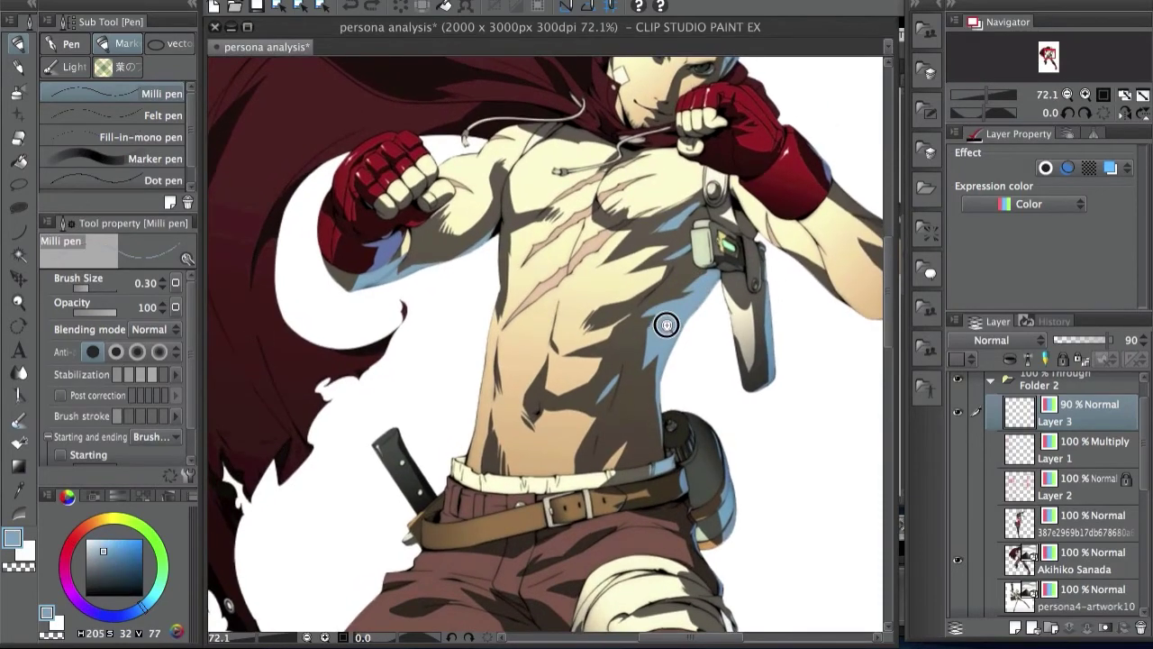
pyautogui.keyDown('alt'); pyautogui.click(381, 250); pyautogui.keyUp('alt')
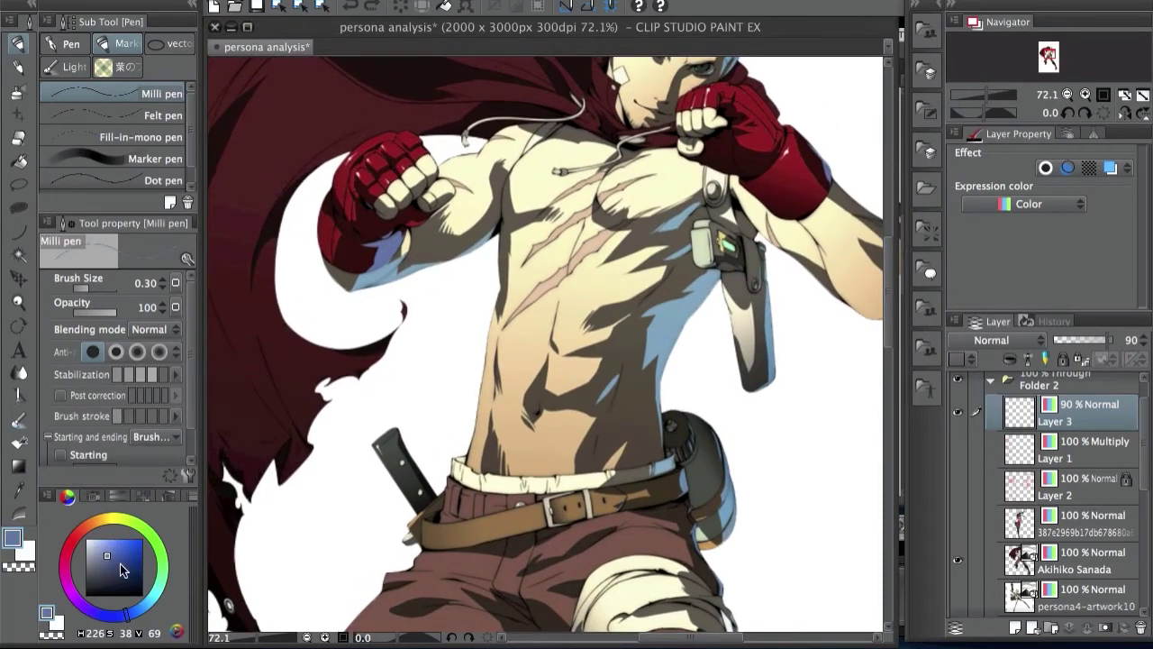
pyautogui.keyDown('alt'); pyautogui.click(659, 332); pyautogui.keyUp('alt')
pyautogui.keyDown('alt'); pyautogui.click(733, 511); pyautogui.keyUp('alt')
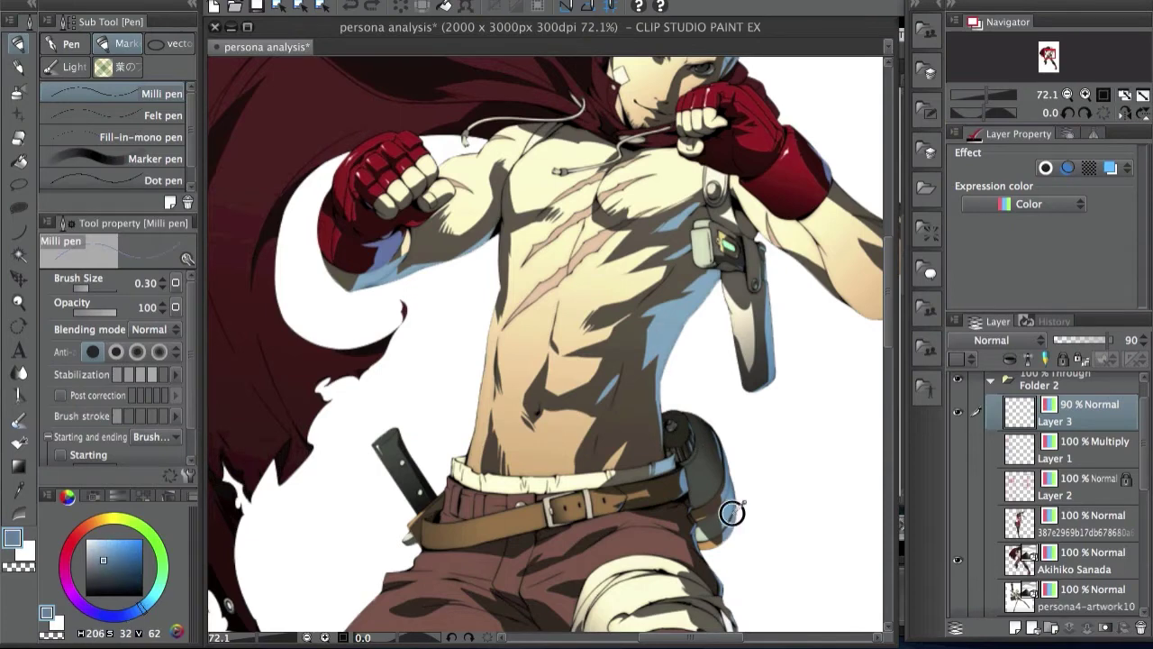
pyautogui.keyDown('alt'); pyautogui.click(379, 271); pyautogui.keyUp('alt')
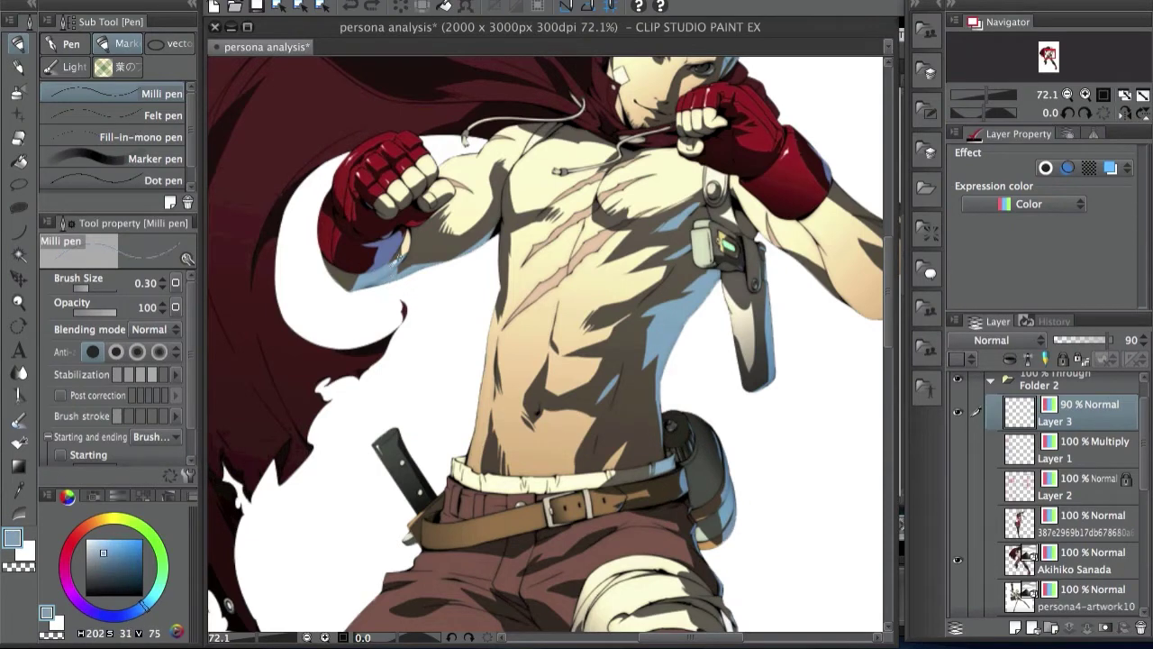
# Resample the light blue rim light on the torso's side and set Layer 3's opacity to 100%
pyautogui.scroll(-3, 699, 287)
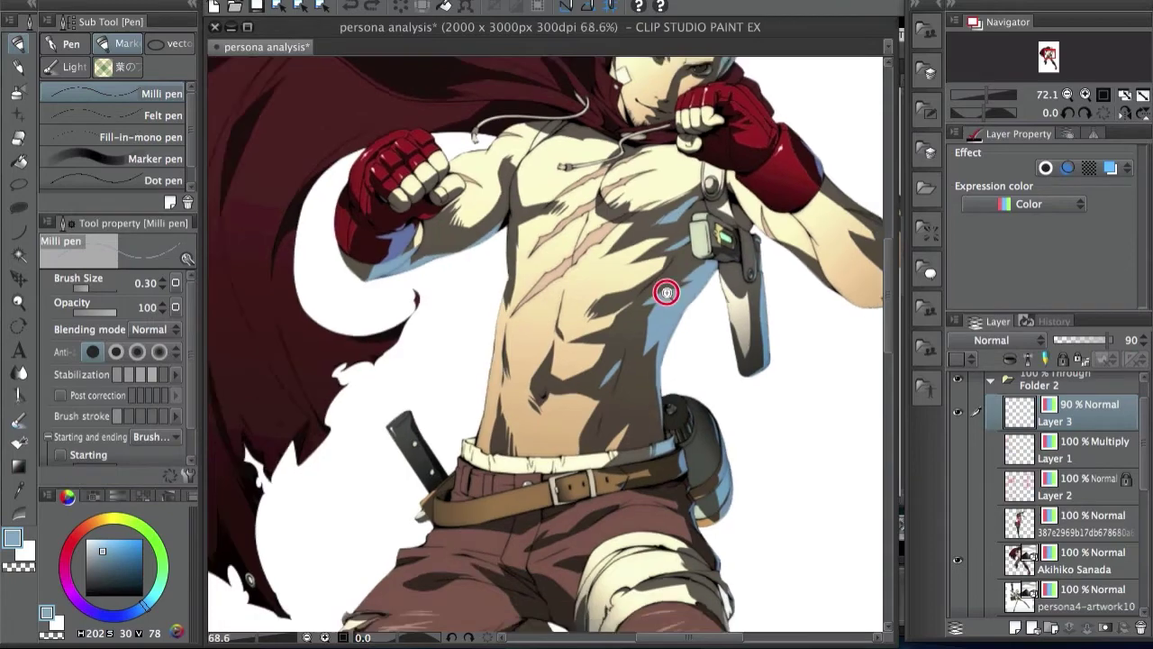
pyautogui.scroll(2, 552, 221)
pyautogui.scroll(2, 552, 221)
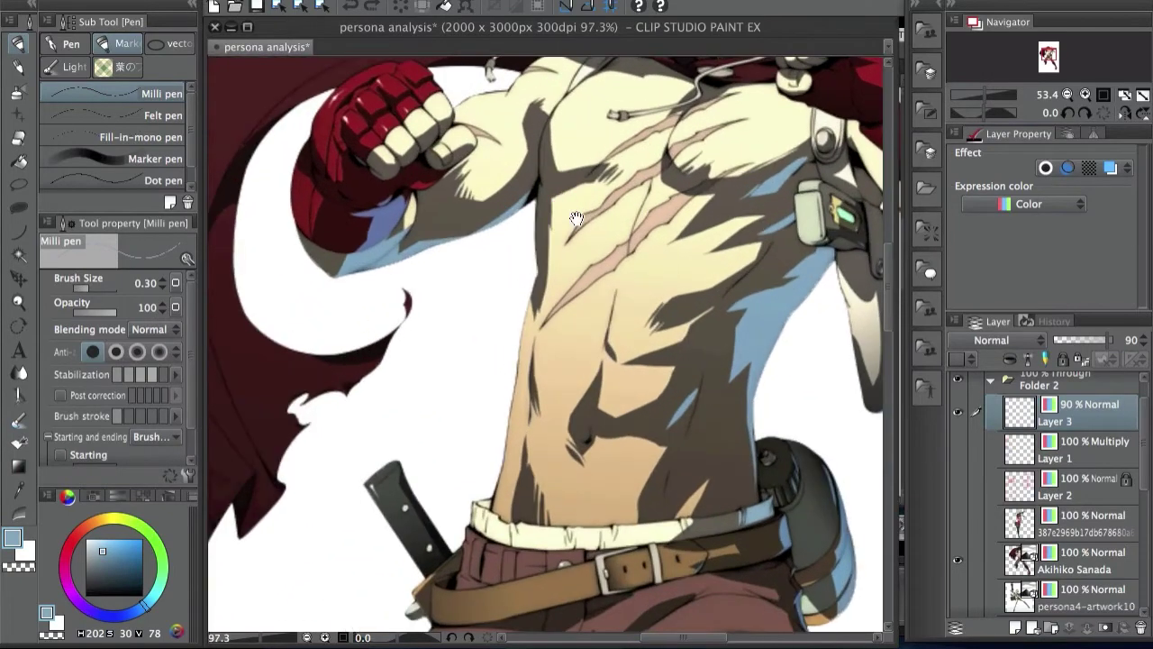
pyautogui.keyDown('alt'); pyautogui.click(740, 328); pyautogui.keyUp('alt')
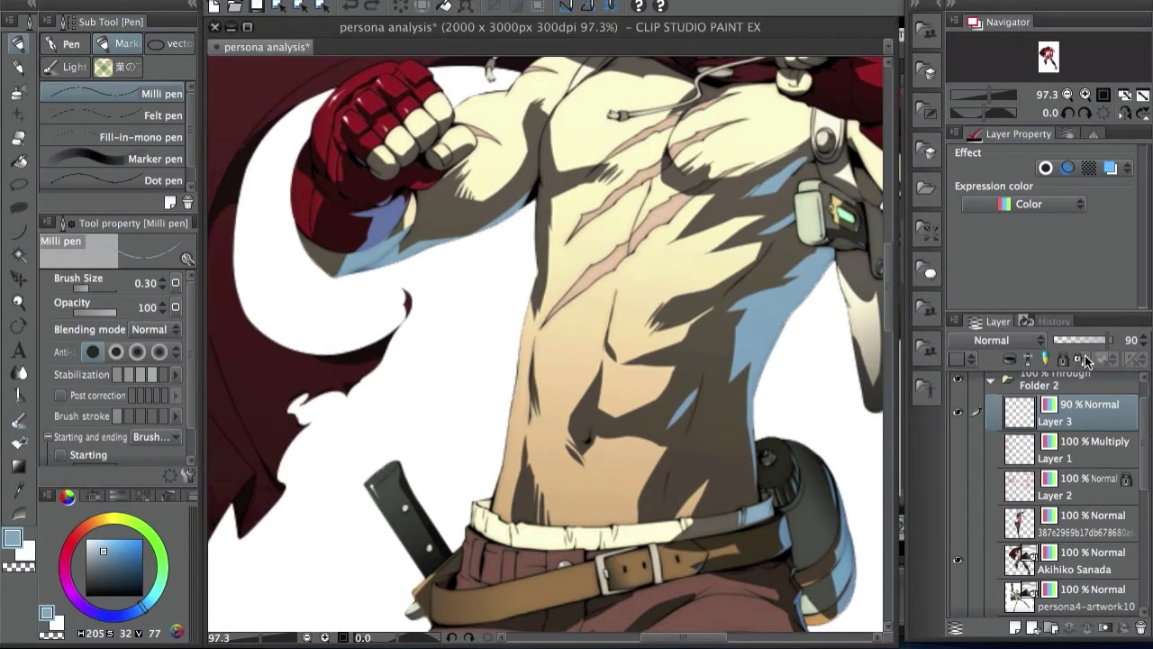
pyautogui.moveTo(1092, 346); pyautogui.dragTo(1115, 344)
# Paint blue 5.57-size test strokes over the scar, arm, holster, flank and chest, lowering Layer 3's opacity to 70% after the first
pyautogui.moveTo(580, 262)
pyautogui.mouseDown()
pyautogui.moveTo(603, 247)
pyautogui.moveTo(551, 302)
pyautogui.mouseUp()
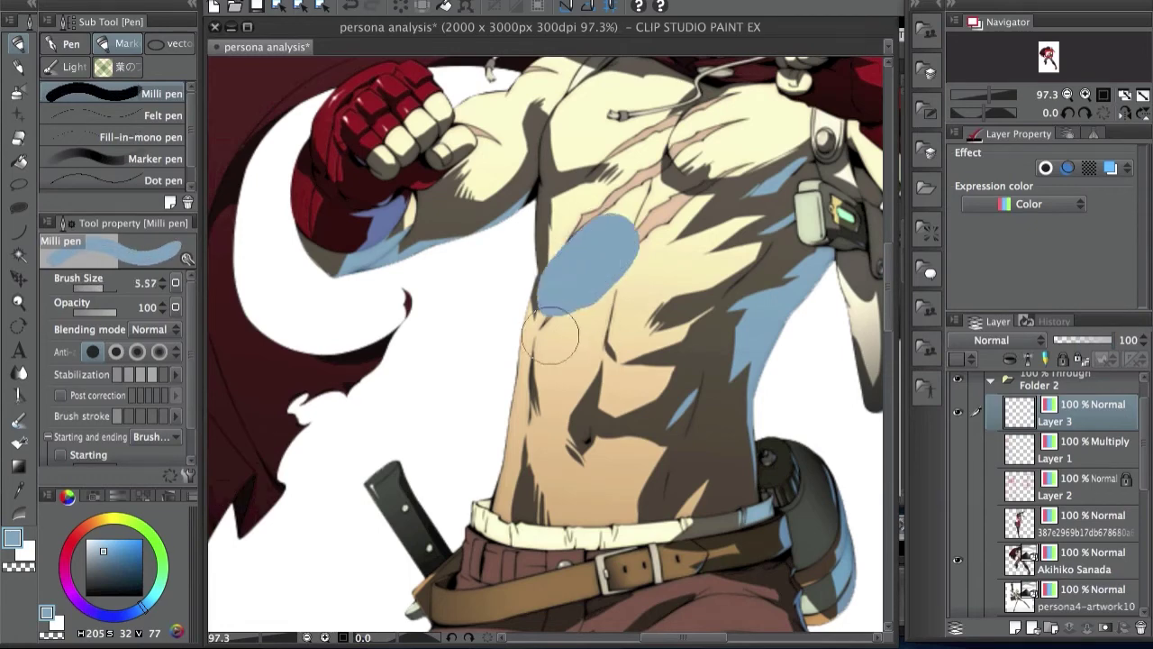
pyautogui.click(1097, 338)
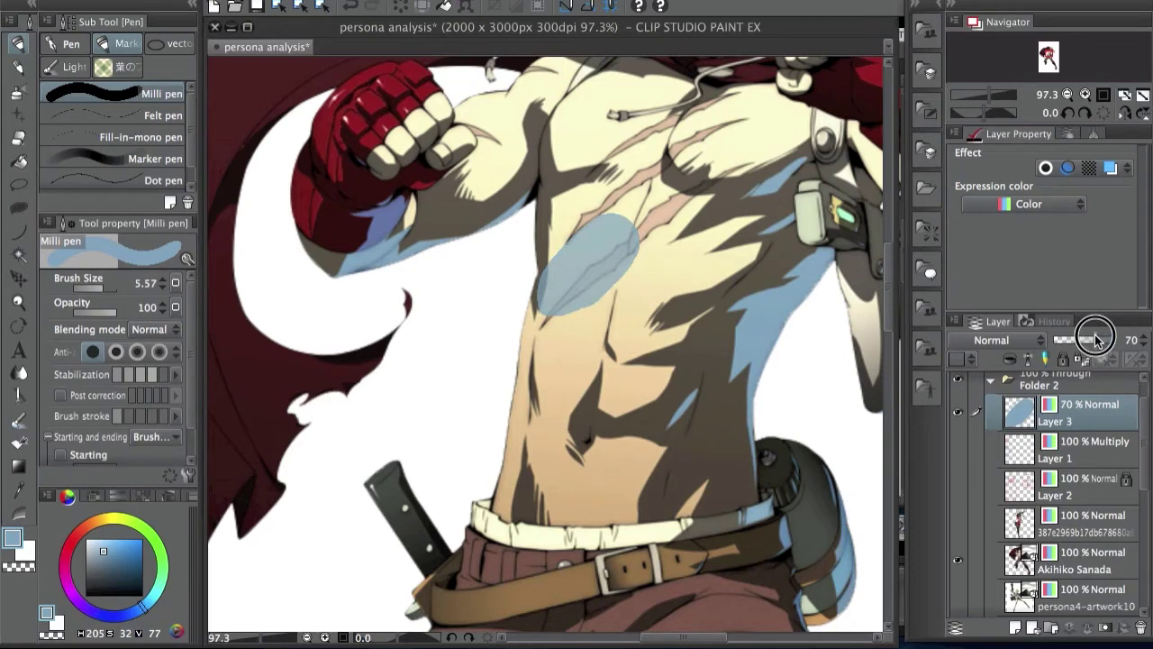
pyautogui.moveTo(464, 200); pyautogui.dragTo(436, 279)
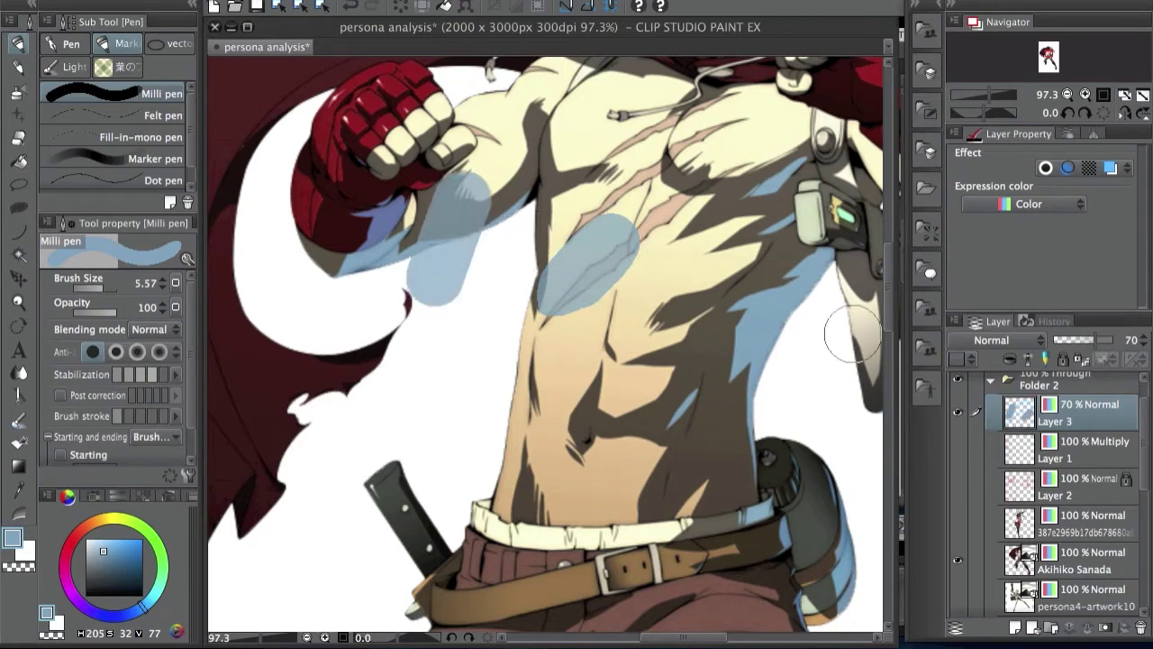
pyautogui.moveTo(852, 333); pyautogui.dragTo(854, 292)
pyautogui.moveTo(771, 311); pyautogui.dragTo(698, 396)
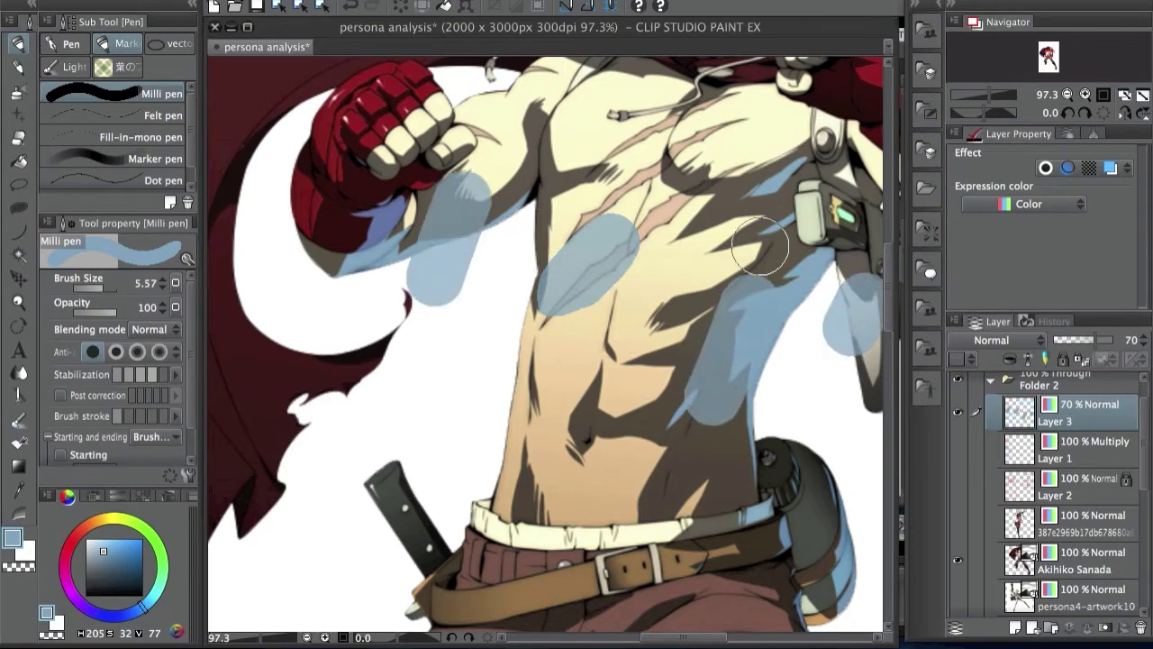
pyautogui.moveTo(777, 119); pyautogui.dragTo(831, 105)
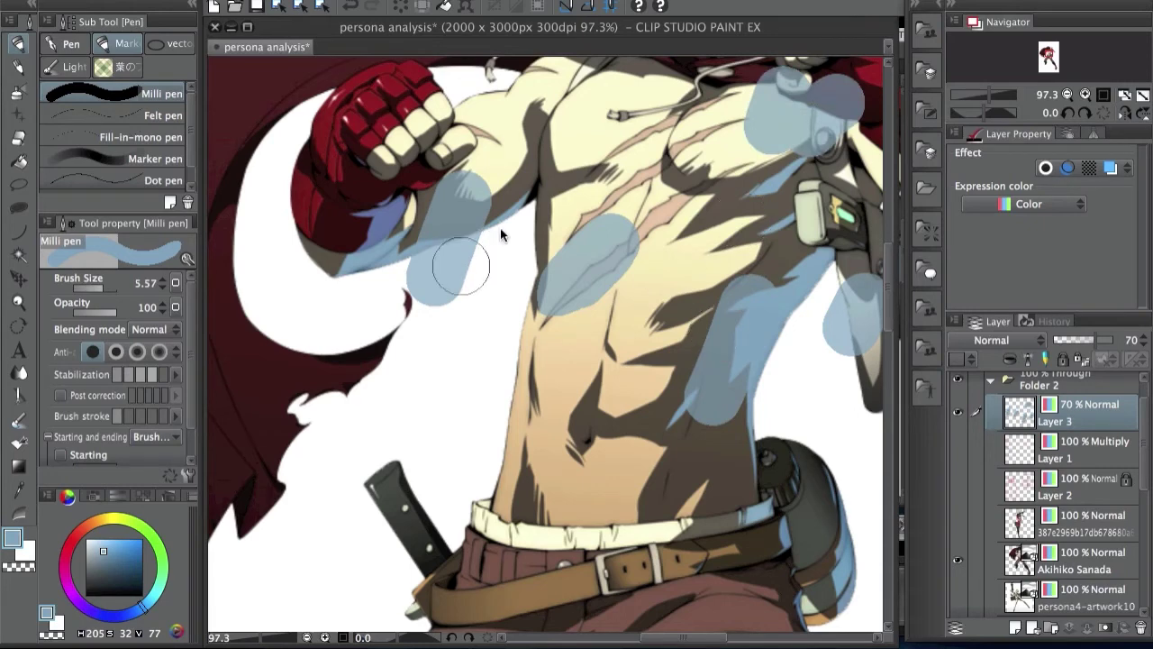
# Undo all the blue test strokes and Layer 3's opacity reduction
pyautogui.hotkey('ctrl', 'z')
pyautogui.hotkey('ctrl', 'z')
pyautogui.hotkey('ctrl', 'z')
pyautogui.hotkey('ctrl', 'z')
pyautogui.hotkey('ctrl', 'z')
pyautogui.hotkey('ctrl', 'z')
pyautogui.hotkey('ctrl', 'z')
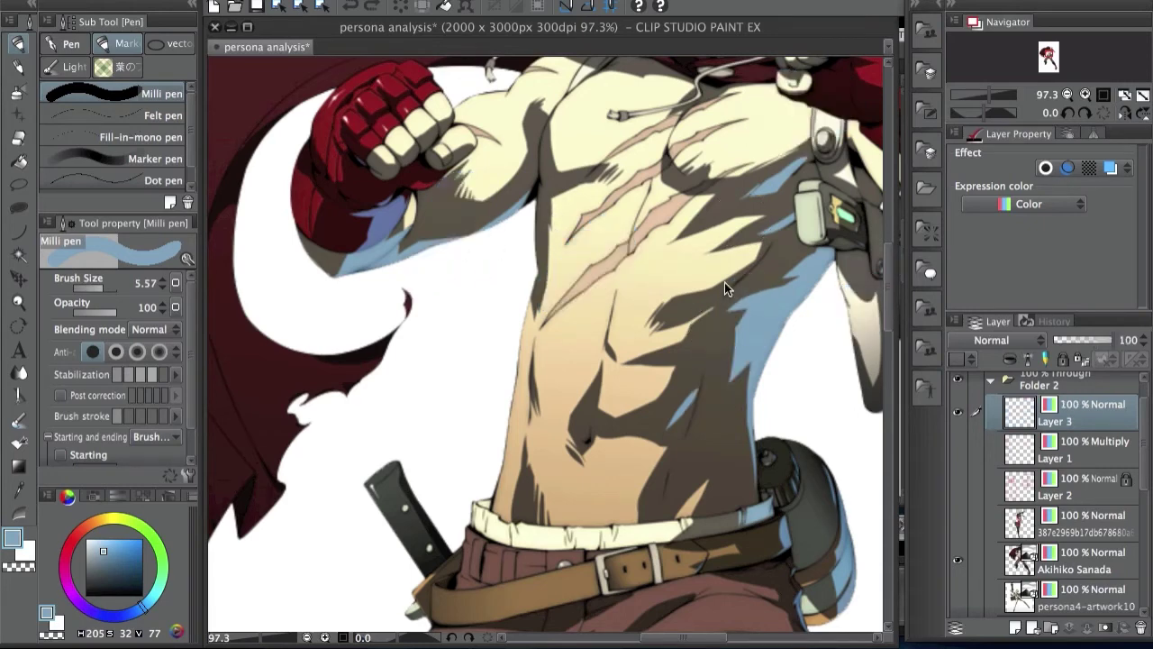
# Switch the pen colour to white and paint a 1.77-size test highlight across the white-haired fighter's hair
pyautogui.scroll(-5, 600, 394)
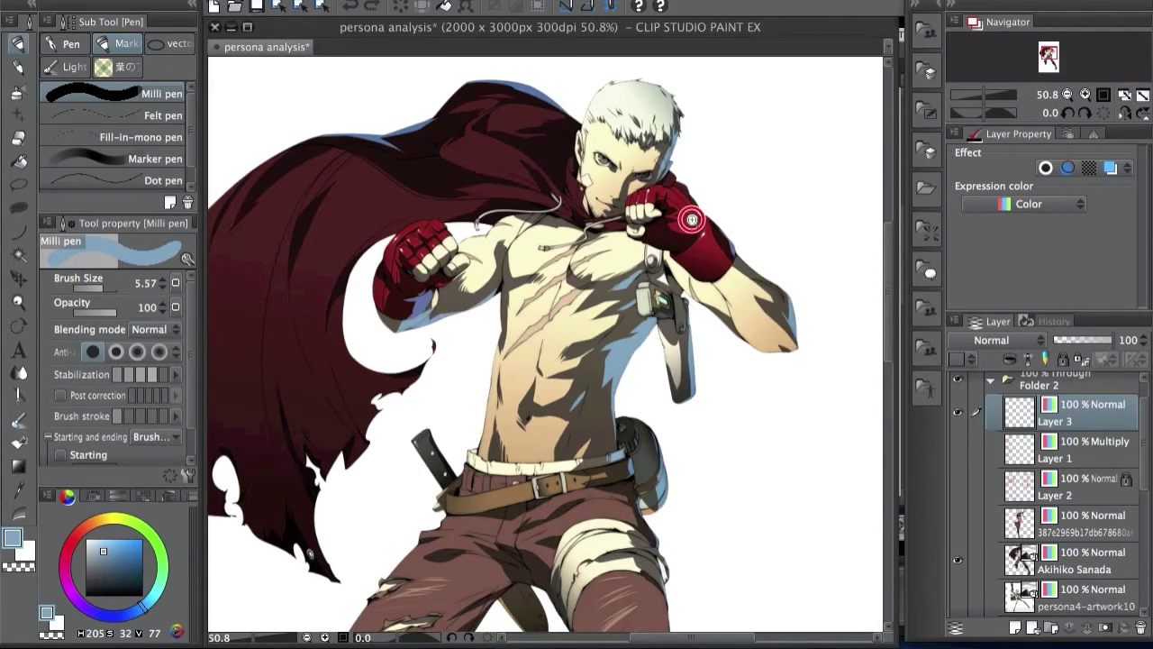
pyautogui.scroll(1, 693, 218)
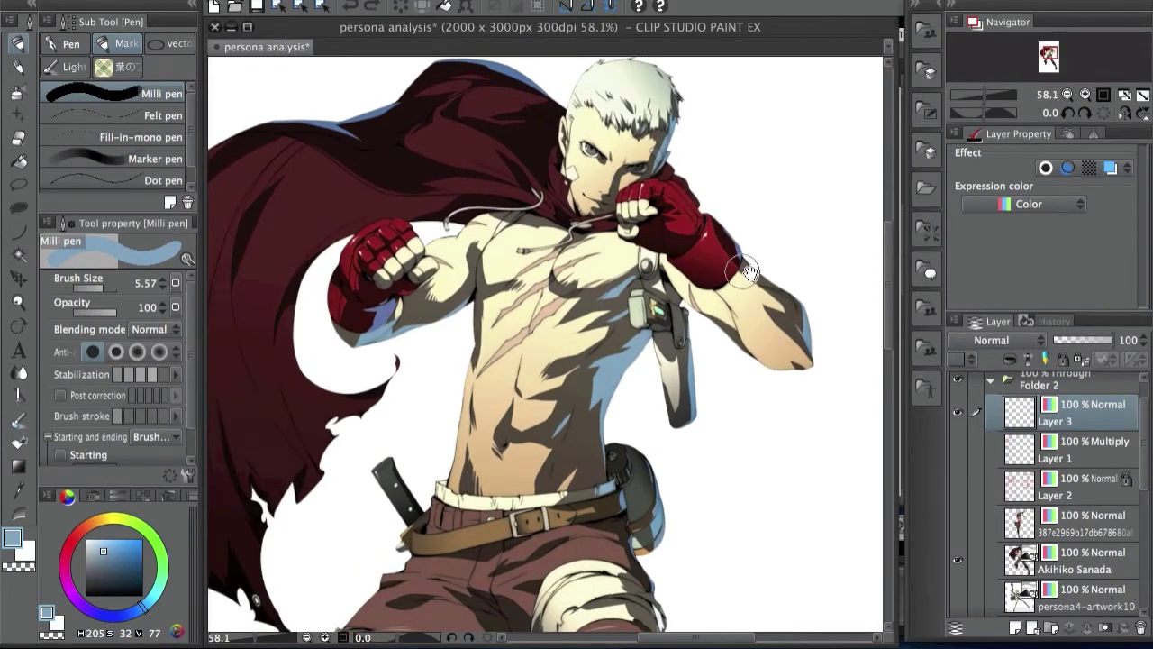
pyautogui.scroll(1, 682, 243)
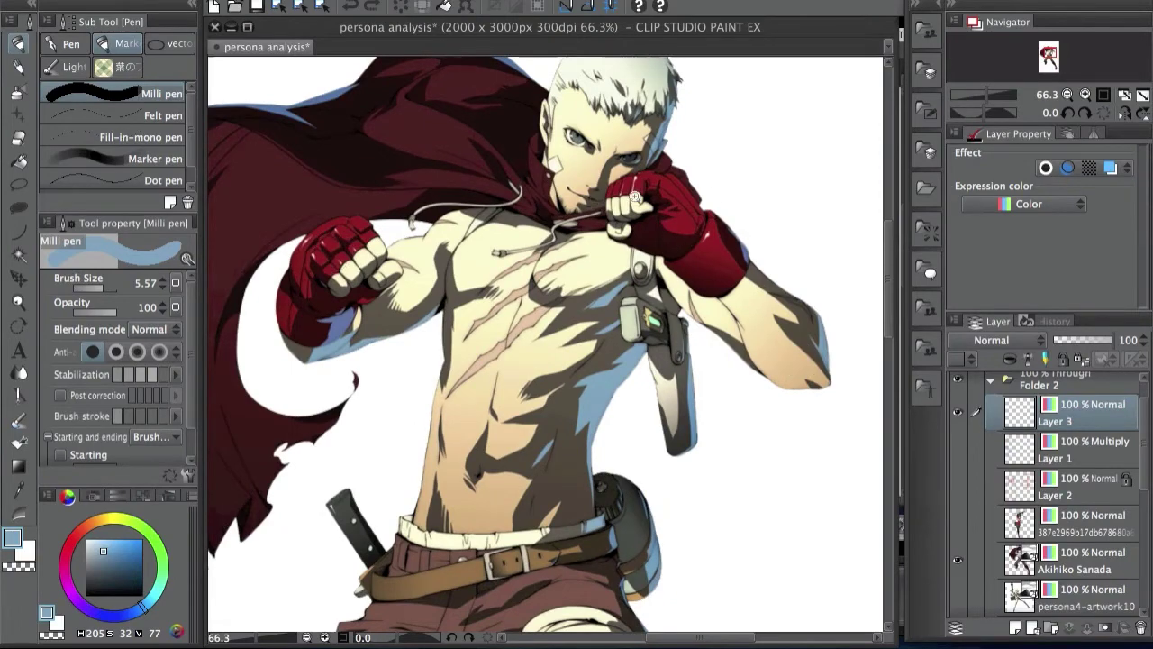
pyautogui.scroll(-3, 617, 171)
pyautogui.scroll(4, 637, 128)
pyautogui.moveTo(637, 128); pyautogui.dragTo(659, 118)
pyautogui.press('x')
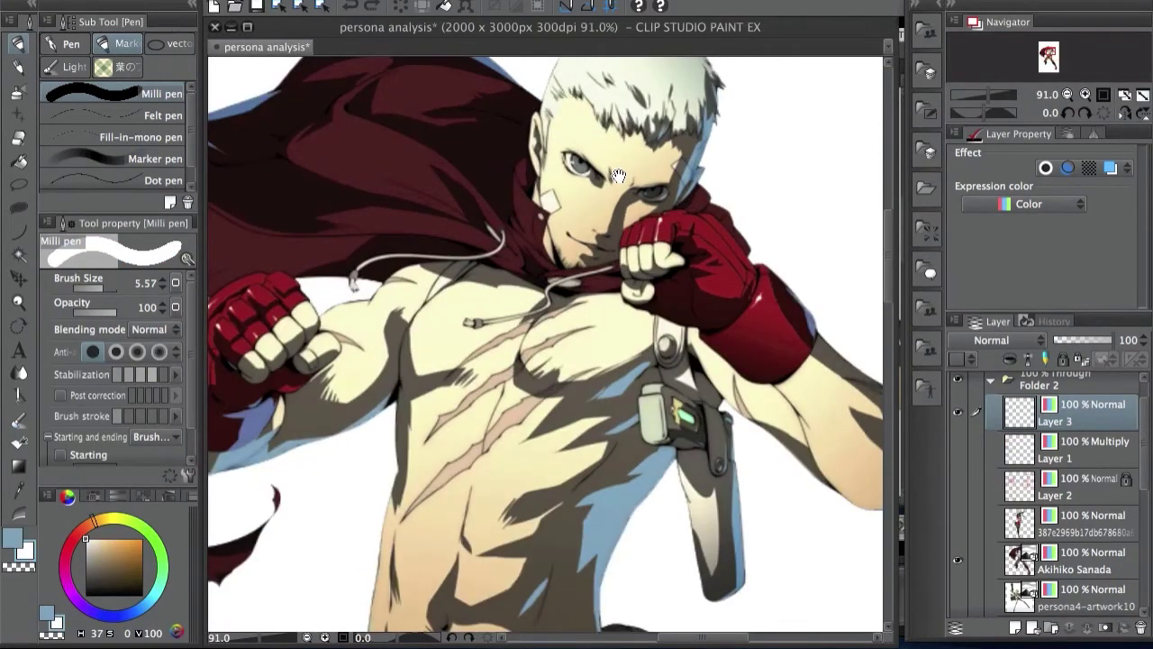
pyautogui.moveTo(619, 176); pyautogui.dragTo(626, 237)
pyautogui.moveTo(613, 197); pyautogui.dragTo(620, 193)
pyautogui.moveTo(604, 133)
pyautogui.mouseDown()
pyautogui.moveTo(690, 149)
pyautogui.moveTo(638, 136)
pyautogui.moveTo(695, 155)
pyautogui.mouseUp()
pyautogui.press('super+z')
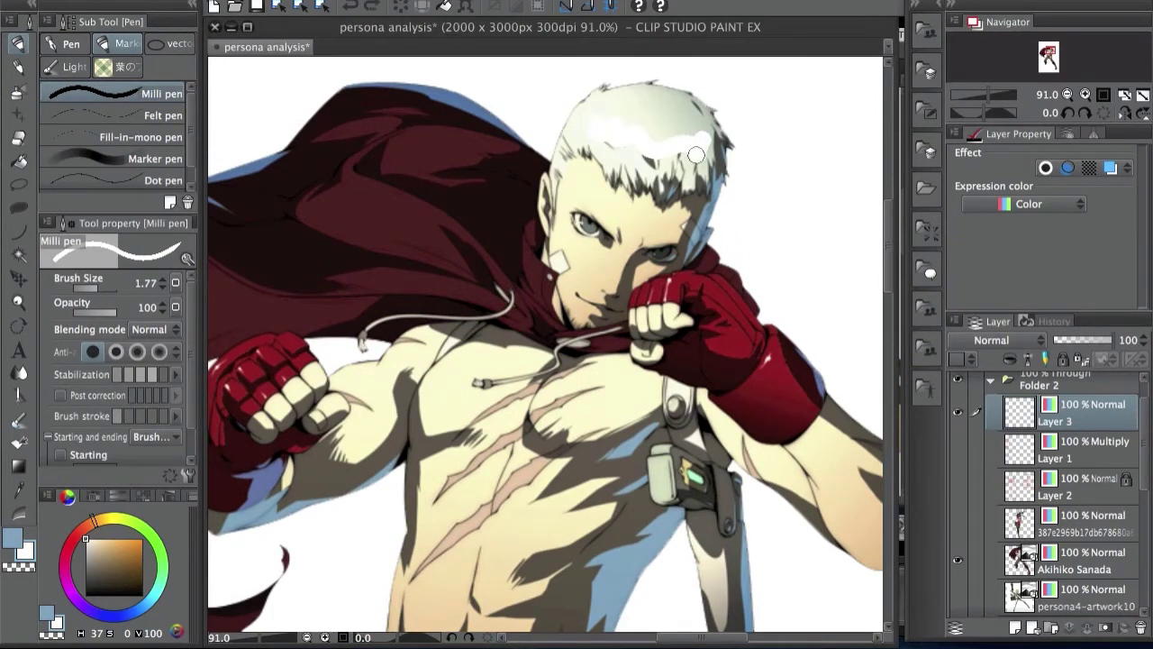
# Paint white test highlights on the fighter's cape and chest and compare them at full-figure size
pyautogui.moveTo(432, 219)
pyautogui.mouseDown()
pyautogui.moveTo(561, 244)
pyautogui.moveTo(422, 248)
pyautogui.mouseUp()
pyautogui.click(303, 263)
pyautogui.click(259, 274)
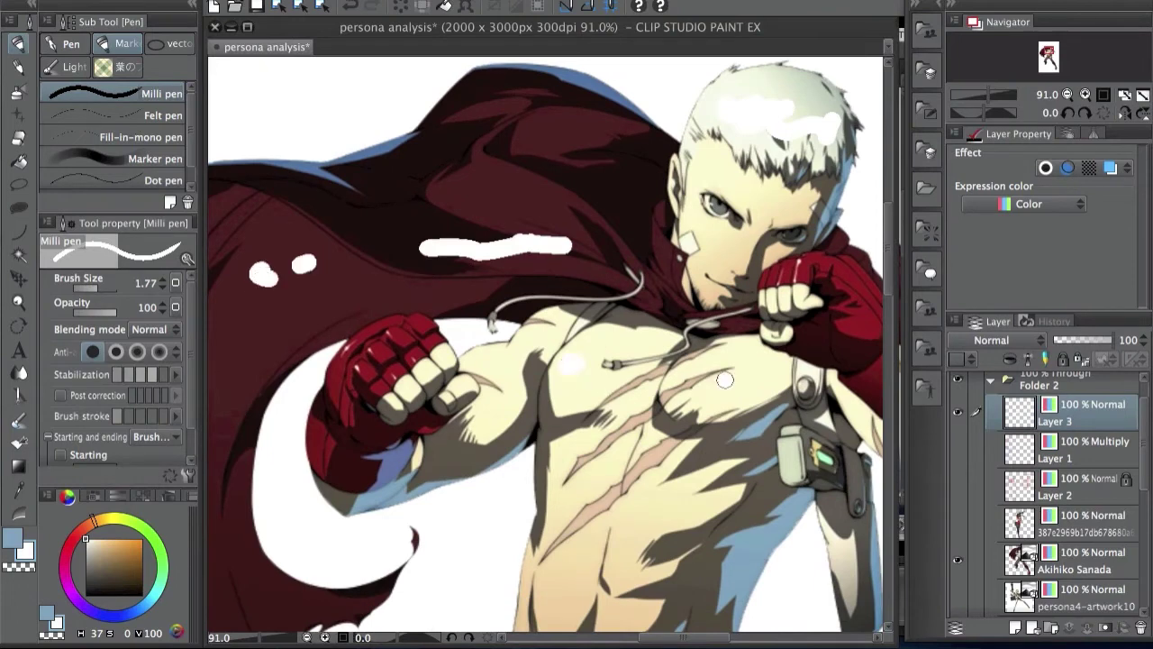
pyautogui.scroll(-4, 729, 191)
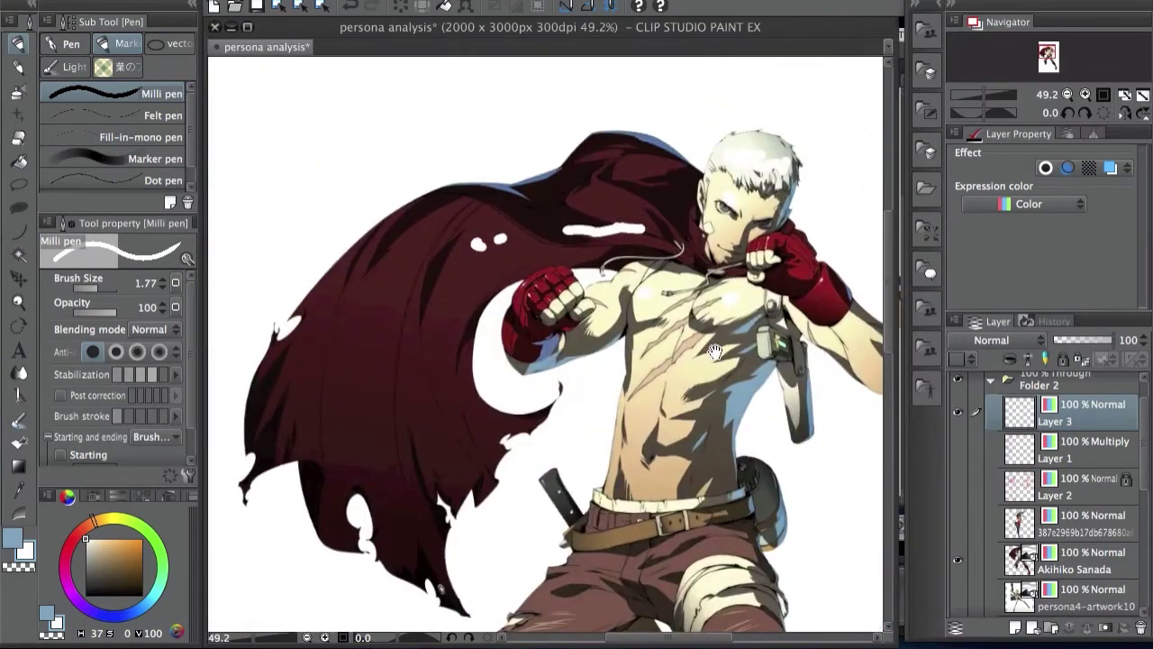
# Undo all the white test highlights on the hair, chest and cape
pyautogui.press('super+z')
pyautogui.press('super+z')
pyautogui.press('super+z')
pyautogui.press('super+z')
# Hide the Akihiko Sanada layer and show the persona4-artwork10 layer instead
pyautogui.moveTo(677, 297)
pyautogui.mouseDown()
pyautogui.moveTo(674, 258)
pyautogui.moveTo(598, 226)
pyautogui.mouseUp()
pyautogui.scroll(7, 680, 214)
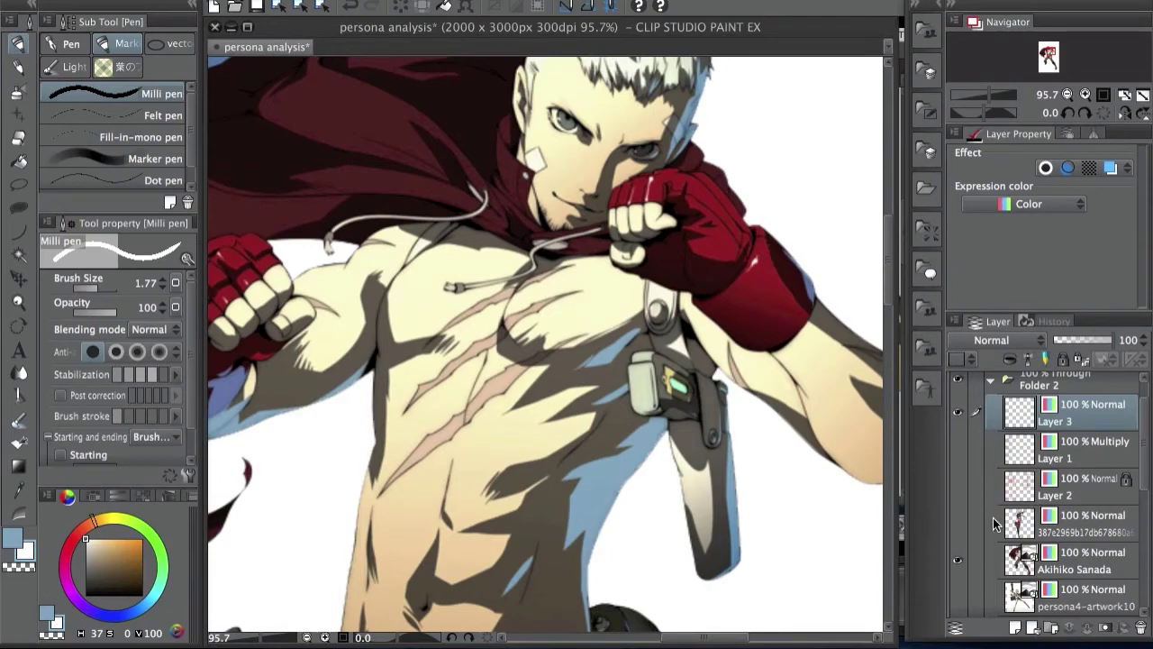
pyautogui.click(957, 596)
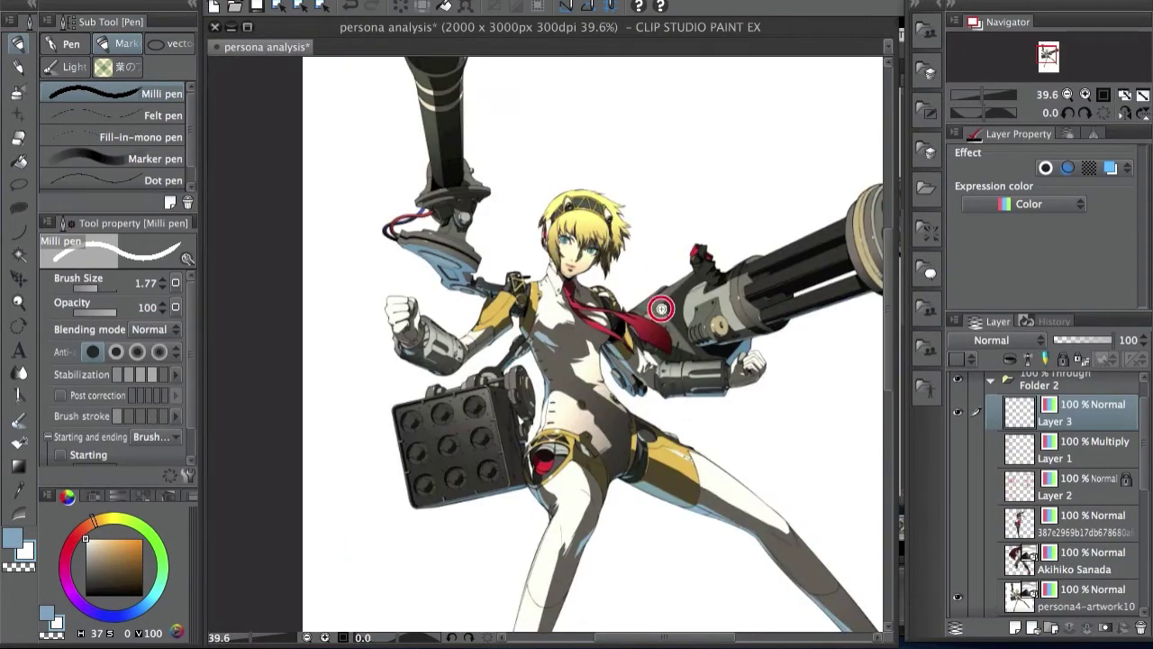
# Examine the shading, gradients and line work on the blonde android's face, hair, torso, arms and legs
pyautogui.moveTo(663, 313); pyautogui.dragTo(686, 265)
pyautogui.moveTo(572, 315); pyautogui.dragTo(630, 456)
pyautogui.moveTo(671, 369); pyautogui.dragTo(668, 276)
pyautogui.moveTo(787, 228); pyautogui.dragTo(720, 208)
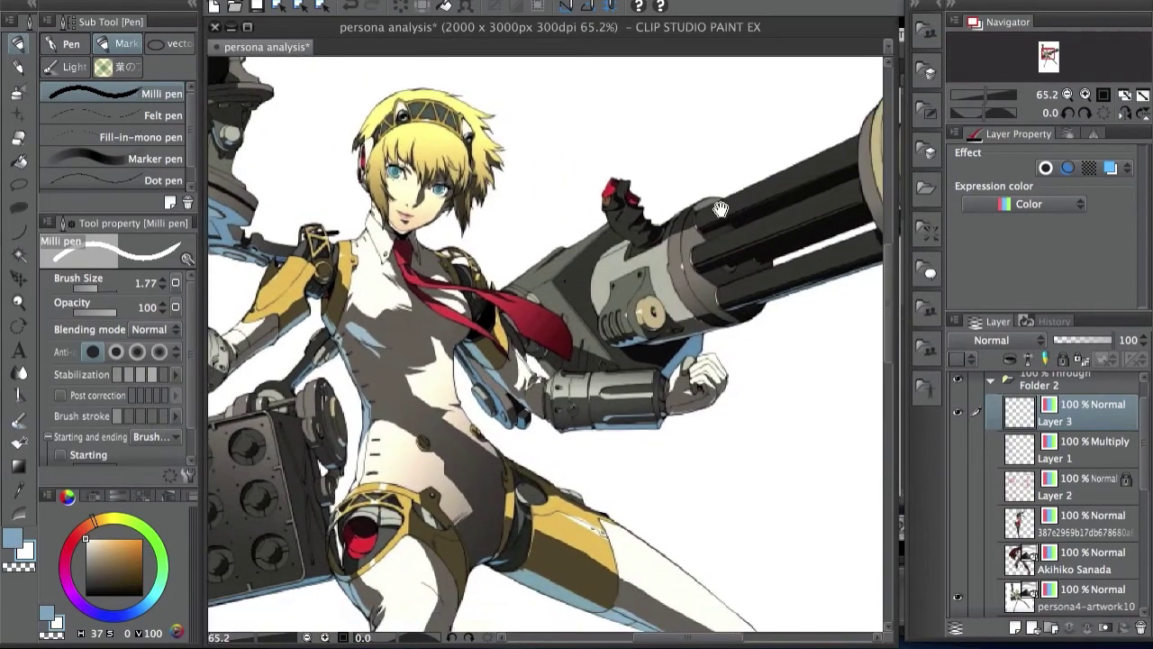
pyautogui.moveTo(591, 319); pyautogui.dragTo(684, 272)
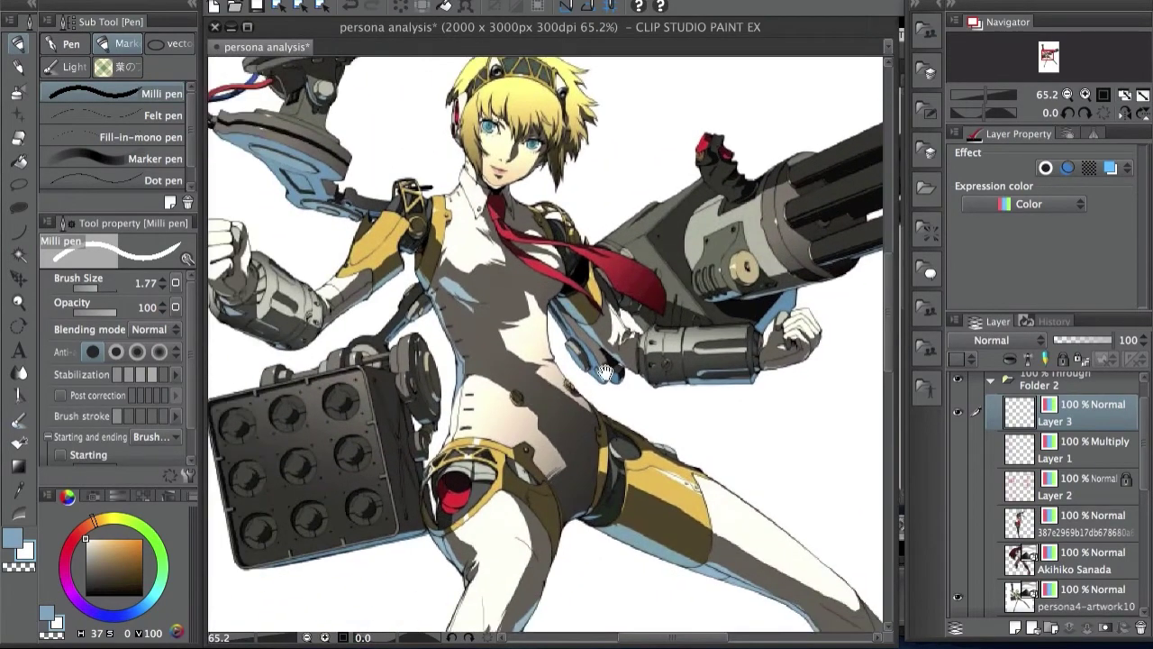
pyautogui.moveTo(458, 340); pyautogui.dragTo(468, 326)
pyautogui.moveTo(551, 291); pyautogui.dragTo(505, 297)
pyautogui.moveTo(735, 273); pyautogui.dragTo(690, 240)
pyautogui.scroll(8, 505, 202)
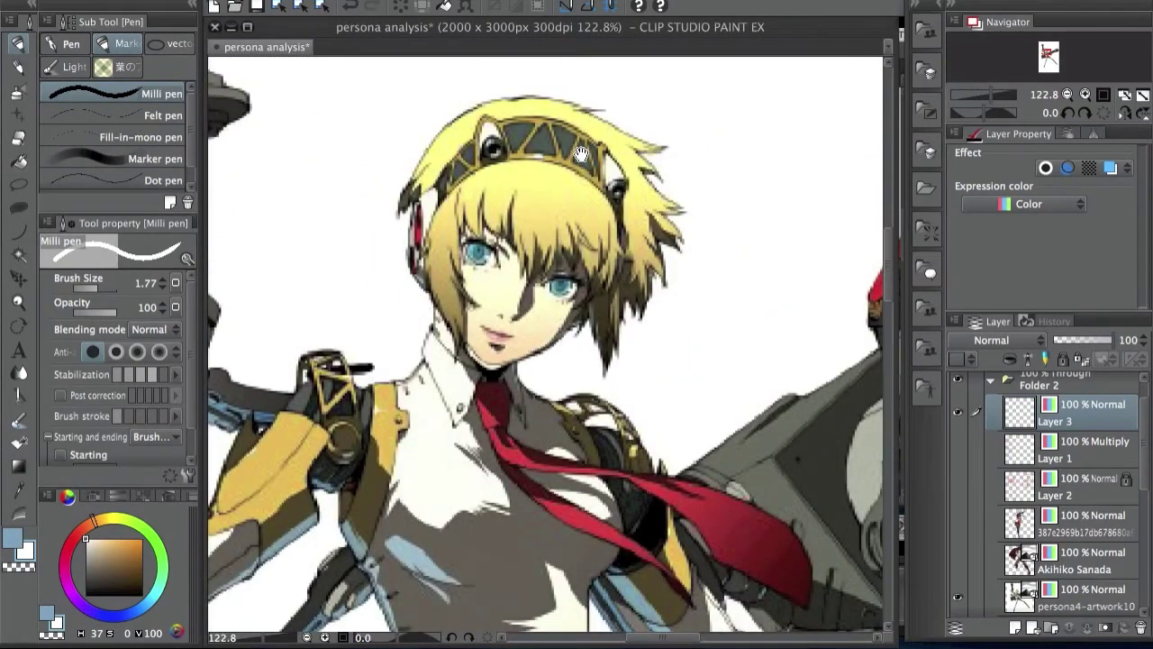
pyautogui.scroll(-6, 564, 393)
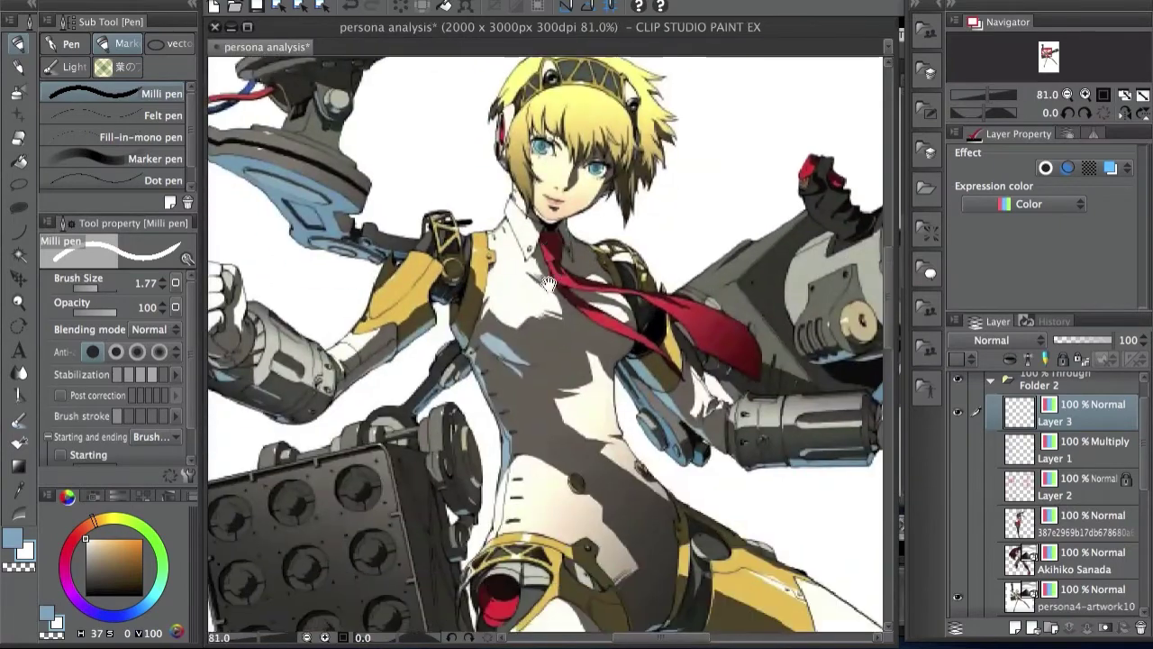
pyautogui.scroll(-2, 692, 338)
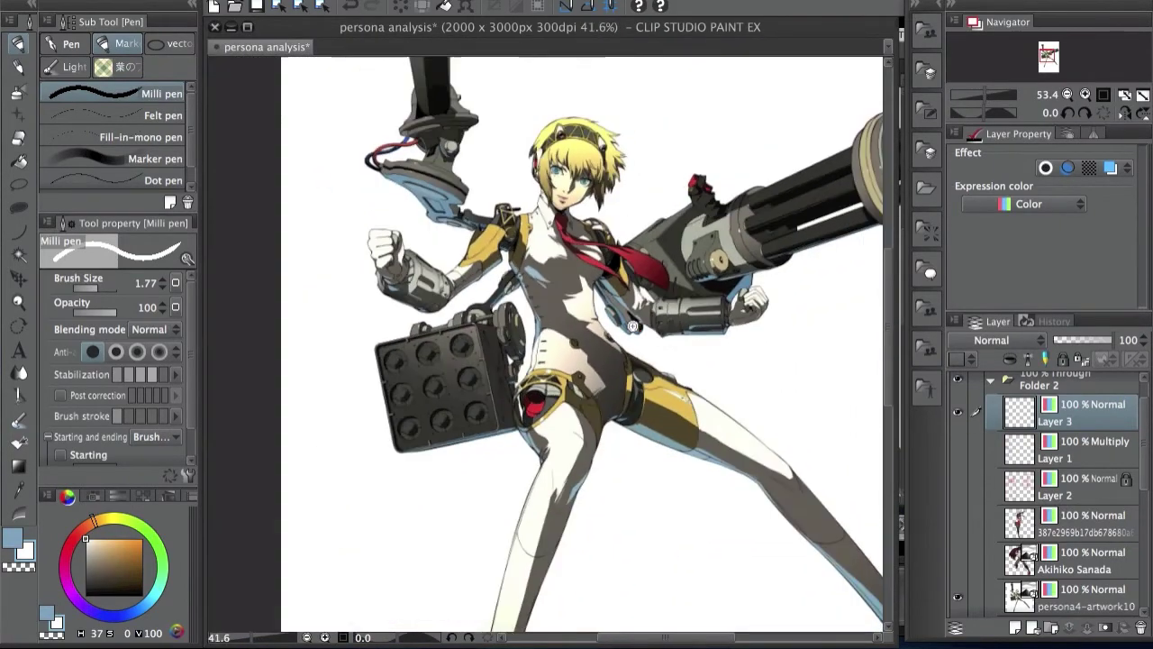
# Examine the blue rim light beneath the android's weapon mount and compare it with the guns, body and legs
pyautogui.scroll(5, 744, 290)
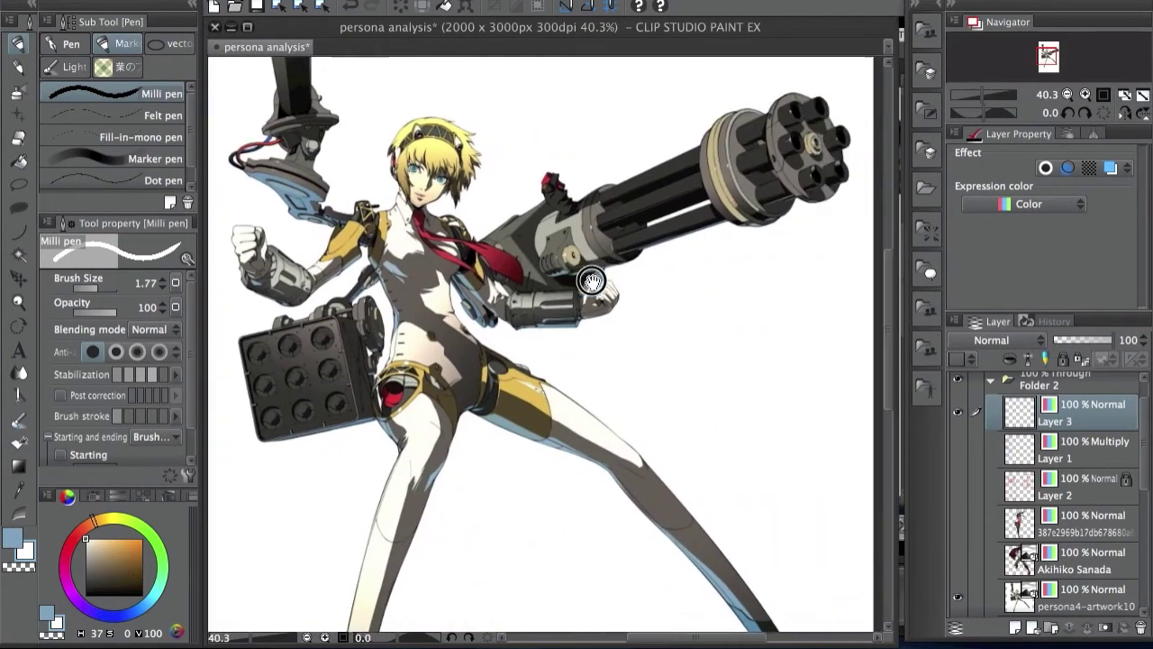
pyautogui.moveTo(767, 132); pyautogui.dragTo(516, 181)
pyautogui.scroll(6, 516, 181)
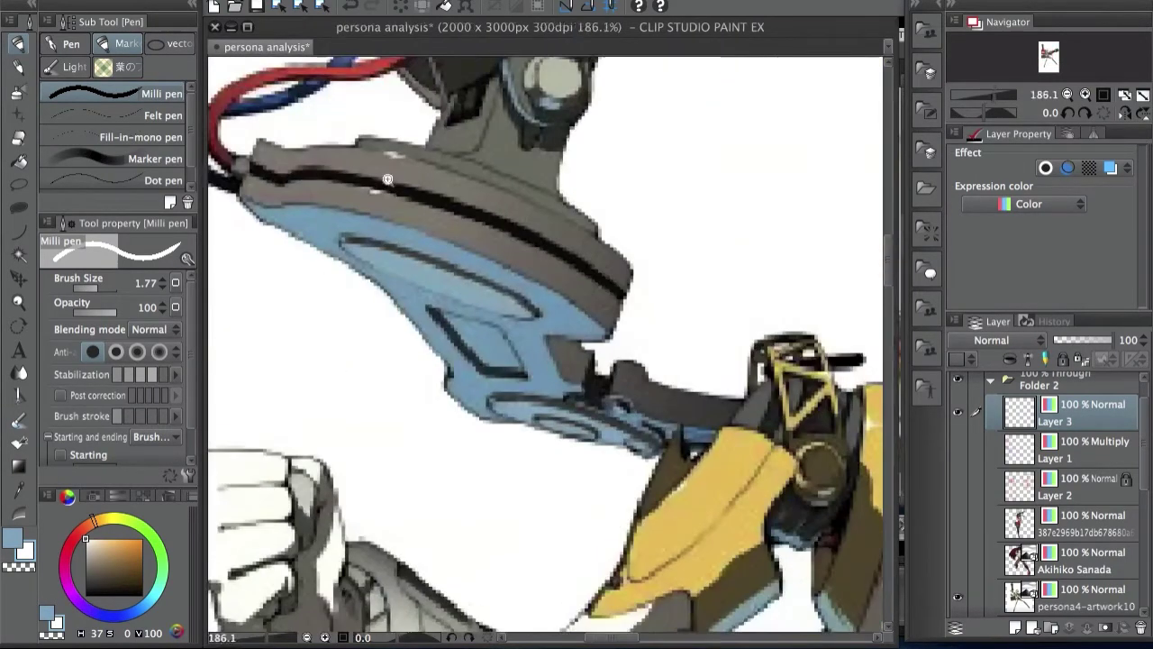
pyautogui.scroll(-5, 586, 193)
pyautogui.scroll(-3, 623, 338)
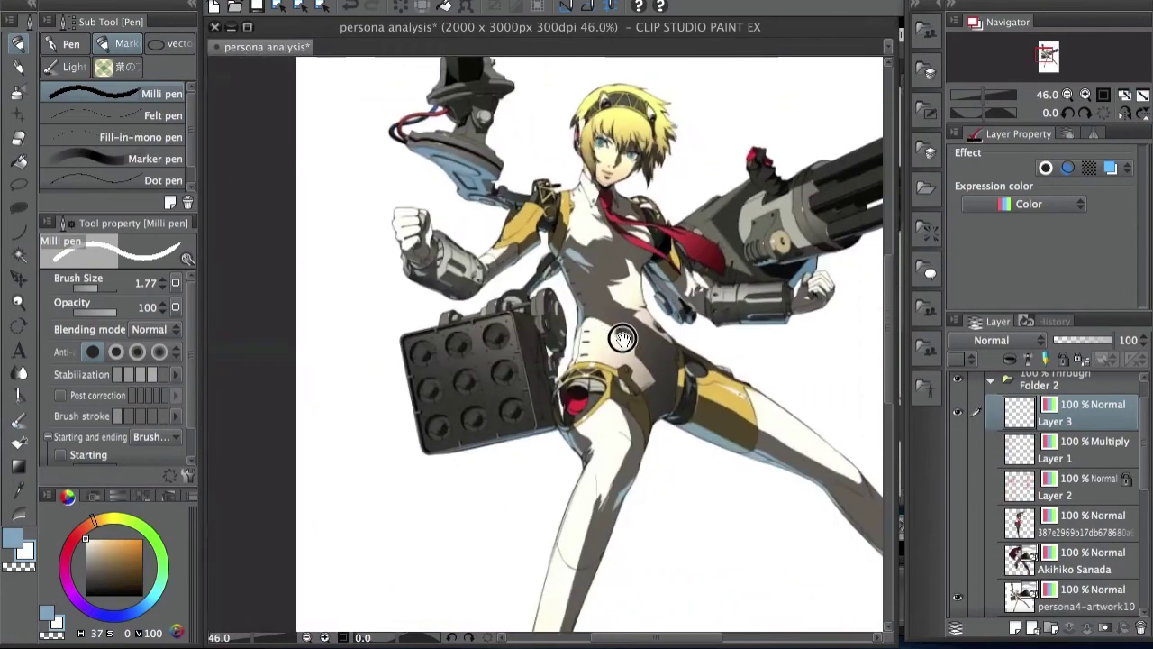
pyautogui.moveTo(623, 338); pyautogui.dragTo(601, 314)
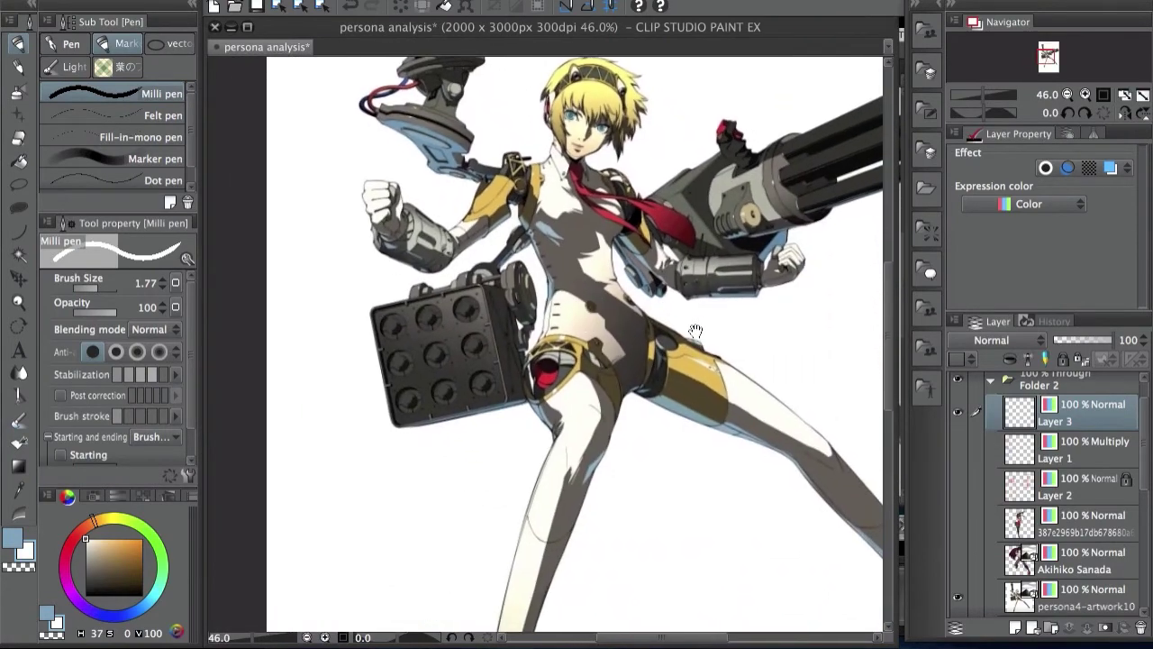
pyautogui.moveTo(687, 318); pyautogui.dragTo(667, 358)
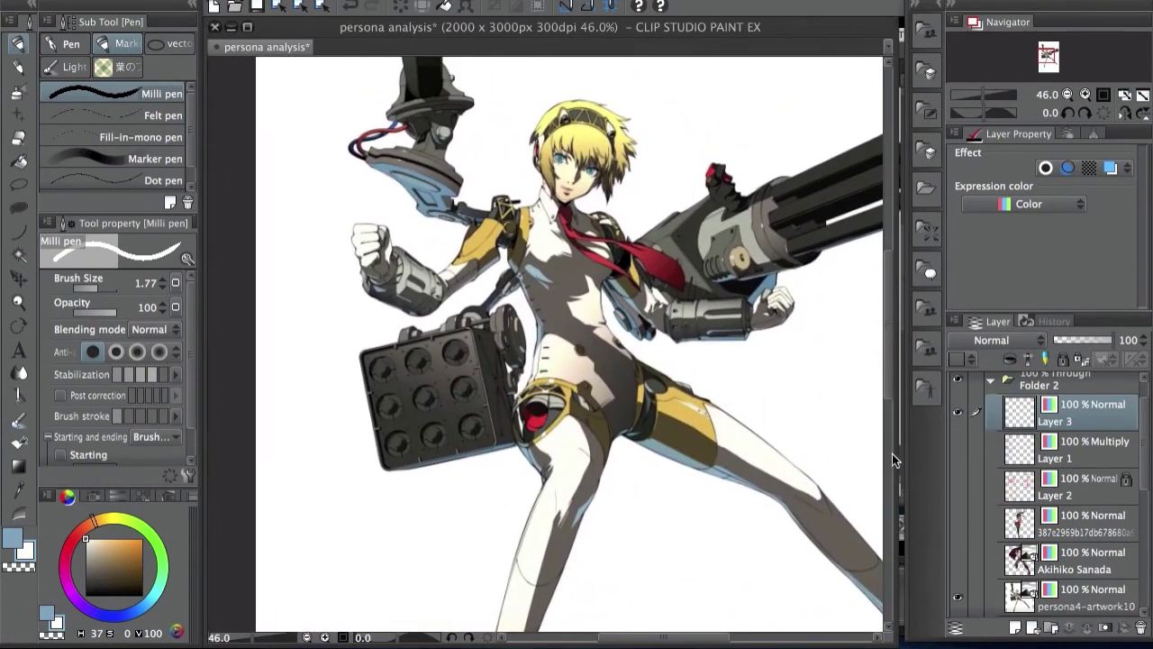
pyautogui.moveTo(627, 593); pyautogui.dragTo(580, 558)
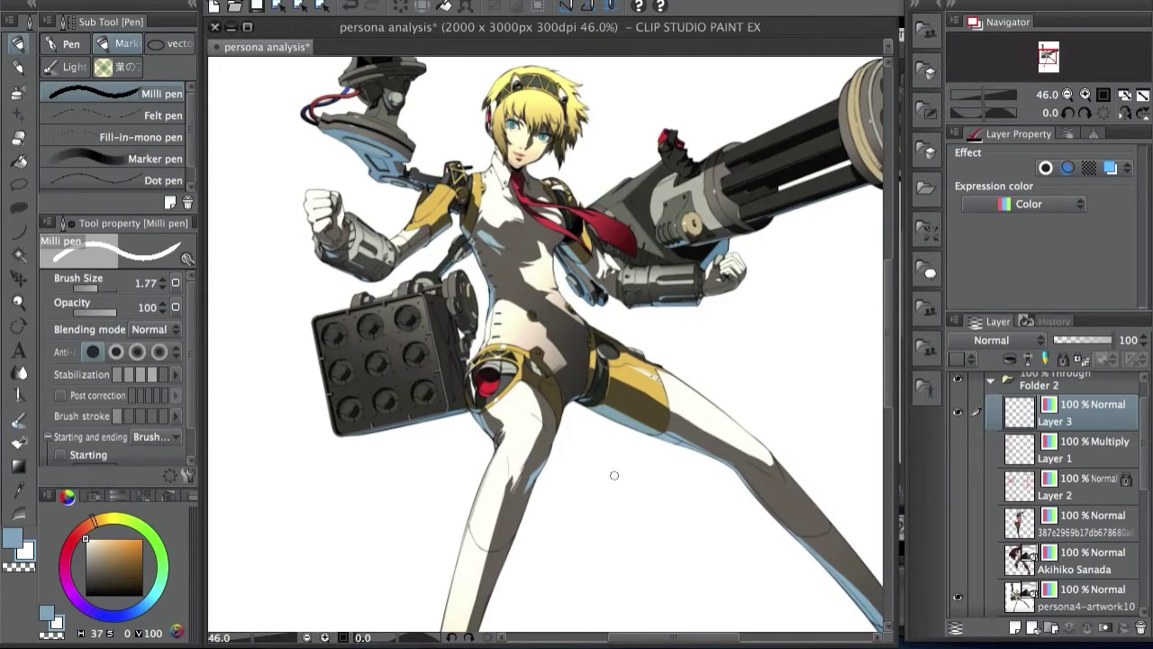
# Bring up the grey-haired and blue-haired characters' reference sheets and examine their head-count proportion marks
pyautogui.scroll(-3, 690, 350)
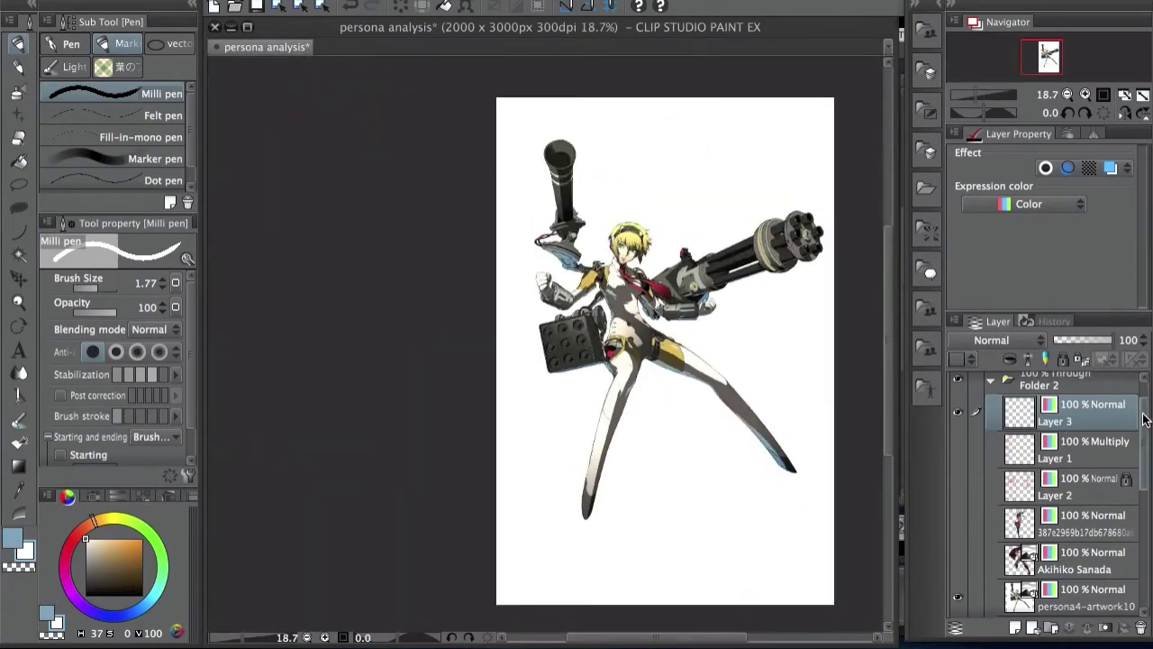
pyautogui.scroll(-1, 1140, 446)
pyautogui.moveTo(1141, 449); pyautogui.dragTo(1141, 462)
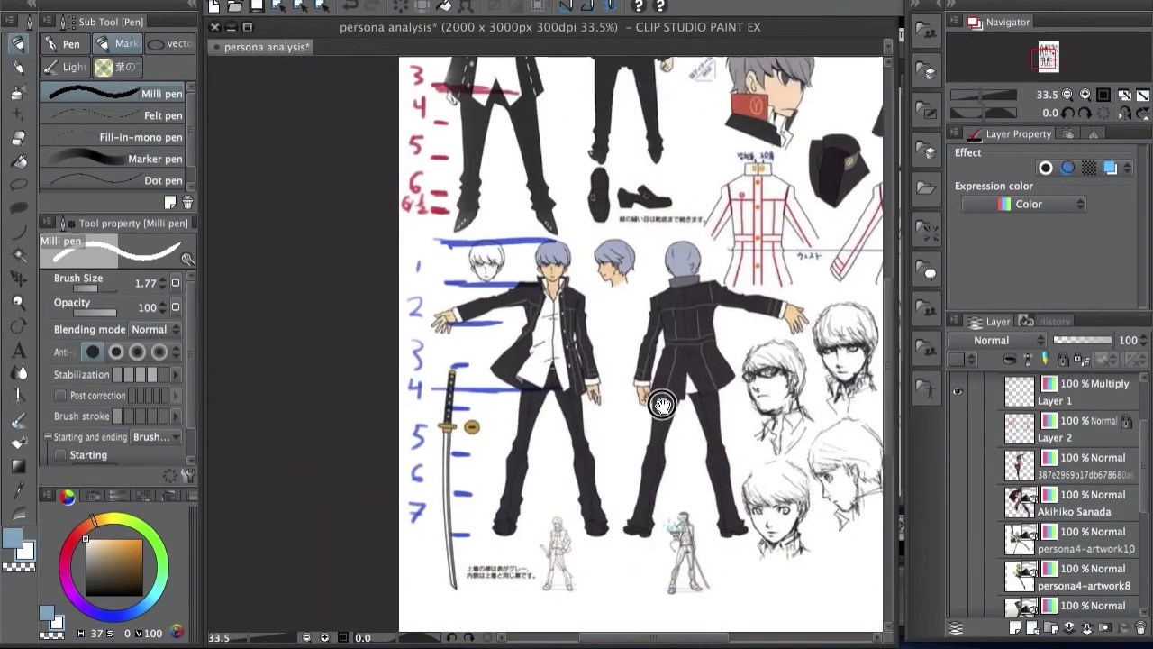
pyautogui.moveTo(688, 387); pyautogui.dragTo(667, 309)
pyautogui.moveTo(608, 374); pyautogui.dragTo(649, 407)
pyautogui.moveTo(590, 278); pyautogui.dragTo(609, 243)
pyautogui.moveTo(616, 309); pyautogui.dragTo(647, 288)
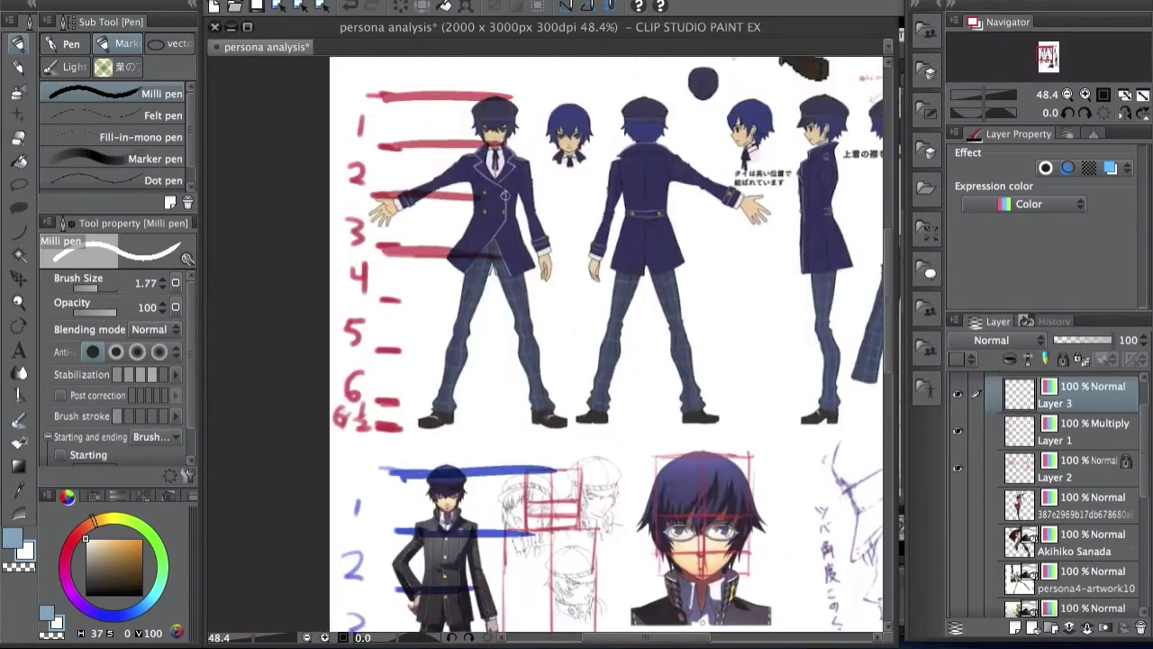
# Study the blue-haired character's proportions in the coat and black-uniform figures, including the gridded portrait
pyautogui.moveTo(634, 259); pyautogui.dragTo(565, 267)
pyautogui.moveTo(553, 172); pyautogui.dragTo(561, 106)
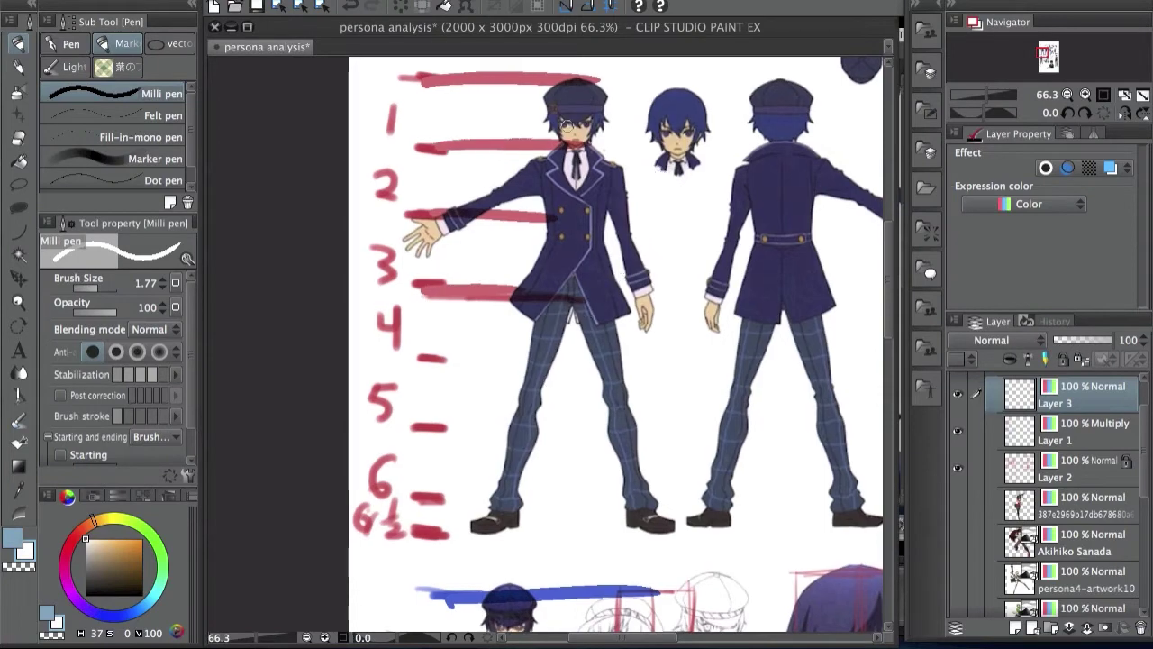
pyautogui.moveTo(540, 302); pyautogui.dragTo(495, 344)
pyautogui.moveTo(592, 454); pyautogui.dragTo(599, 214)
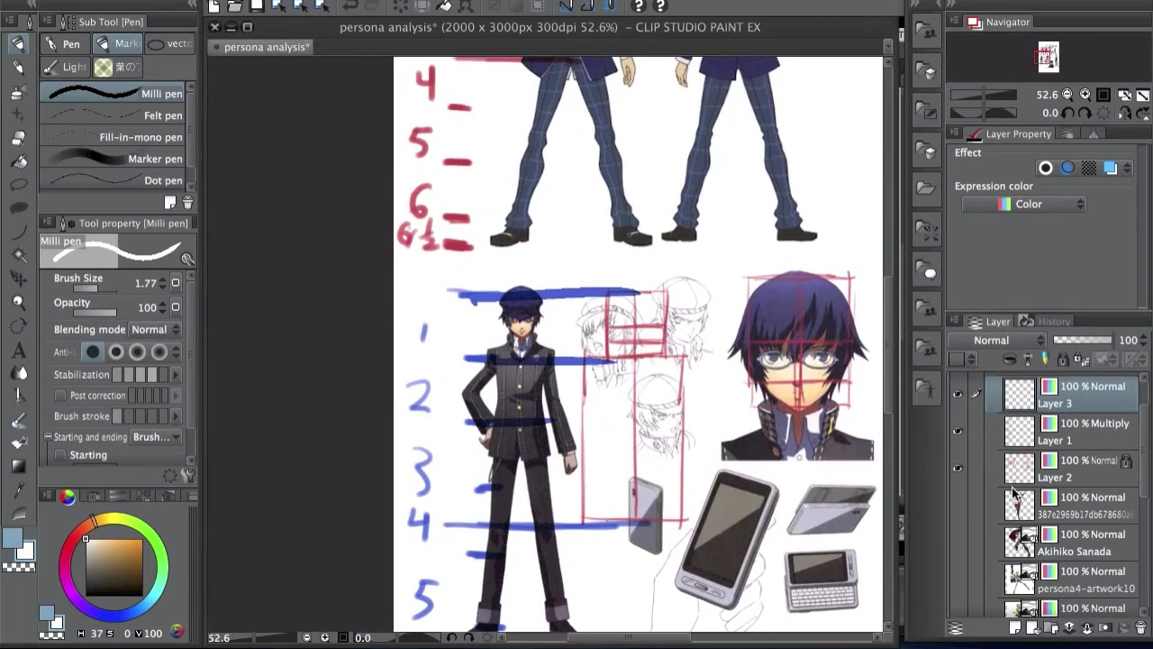
# Show the grey-haired character's reference sheet layer and hide the blue-haired character's sheet layer
pyautogui.scroll(-6, 1137, 470)
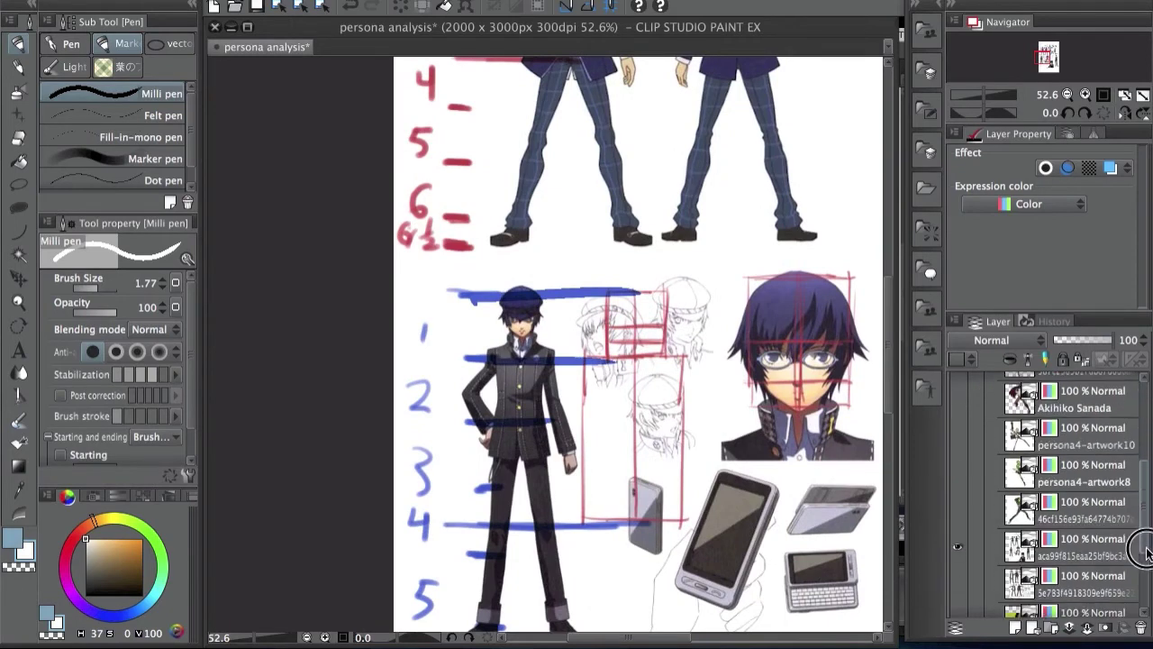
pyautogui.click(957, 484)
pyautogui.moveTo(685, 465); pyautogui.dragTo(696, 309)
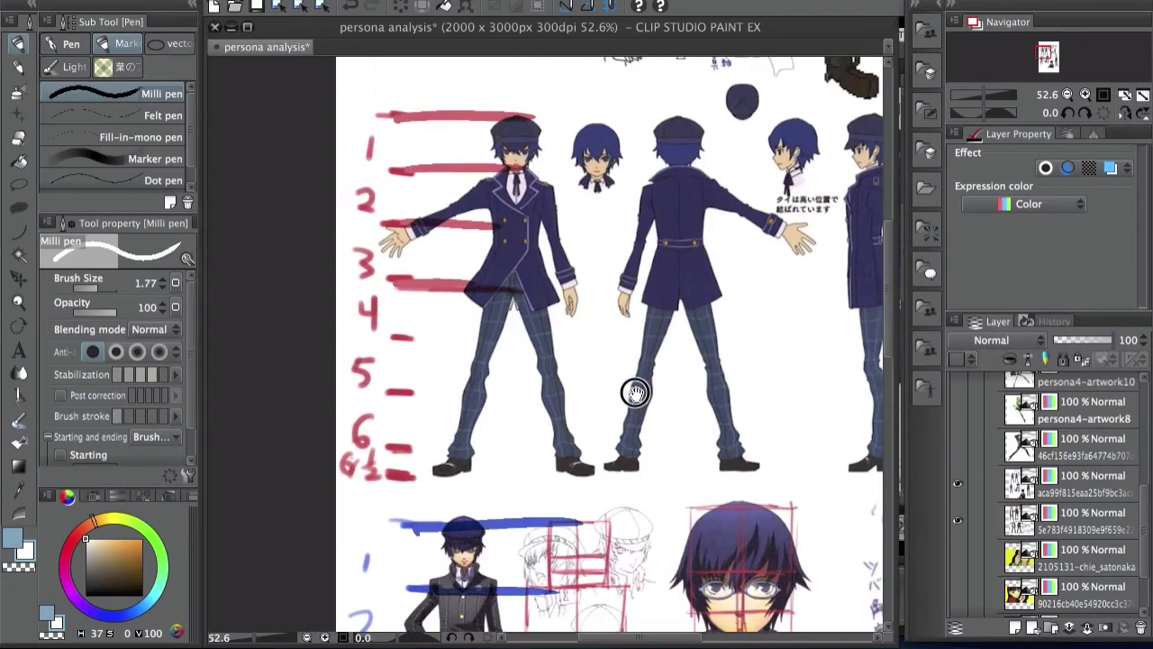
pyautogui.moveTo(636, 391); pyautogui.dragTo(581, 310)
pyautogui.click(958, 483)
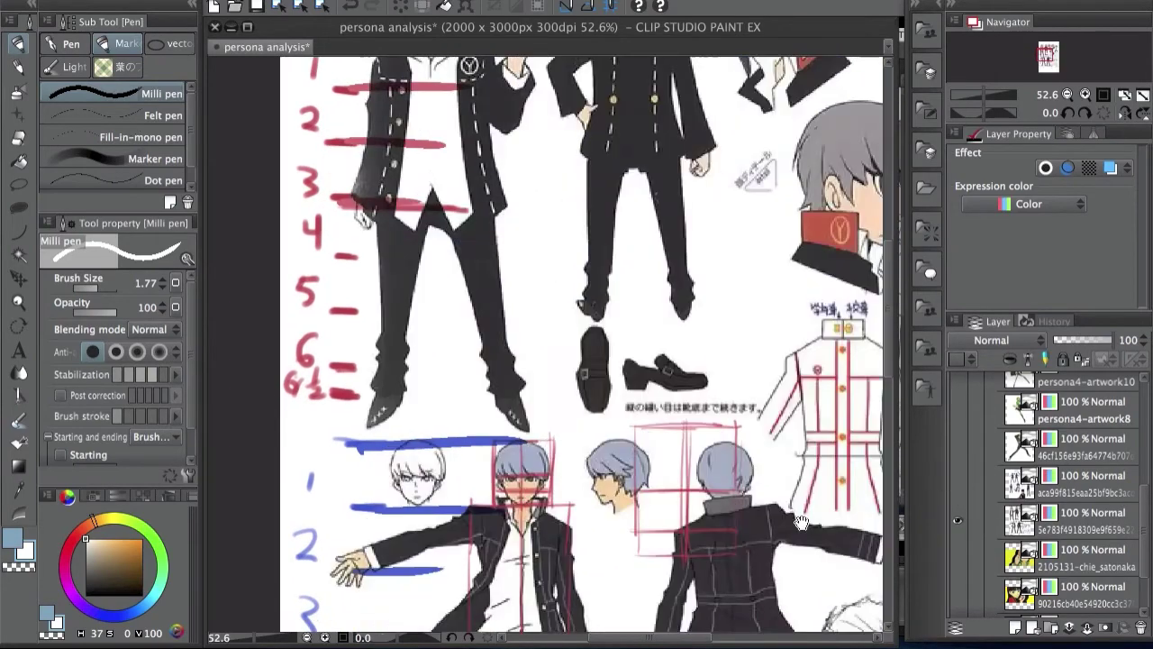
# Try a white line across the eyes of the grey-haired character's front-view head and undo it
pyautogui.scroll(-5, 690, 327)
pyautogui.scroll(3, 569, 341)
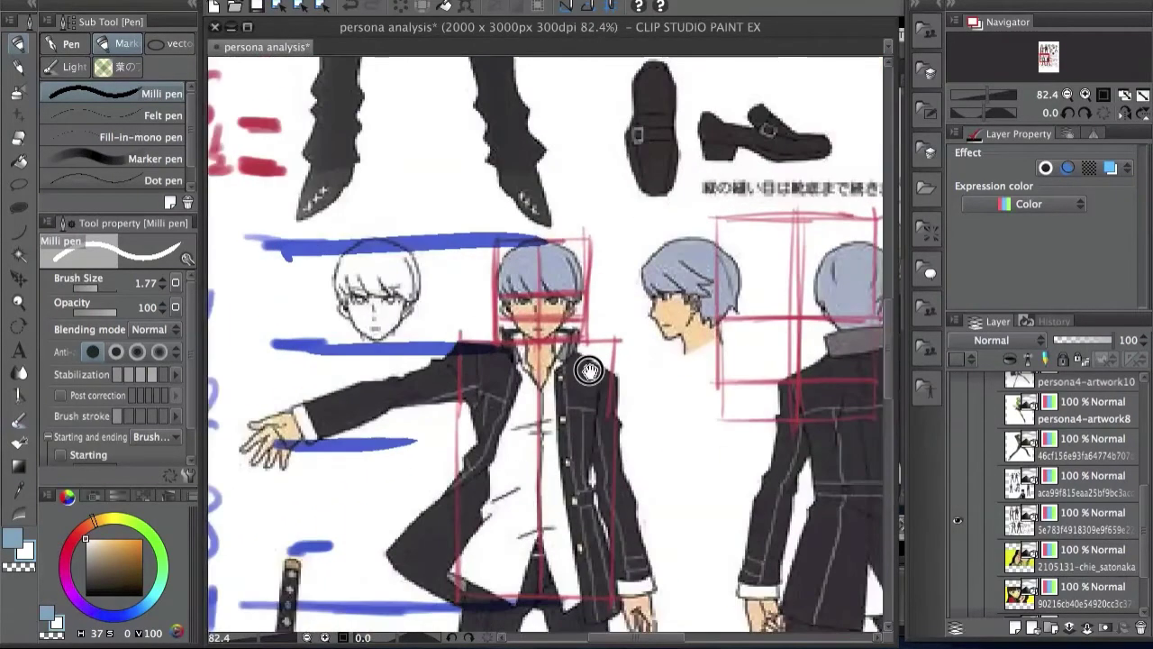
pyautogui.scroll(2, 587, 239)
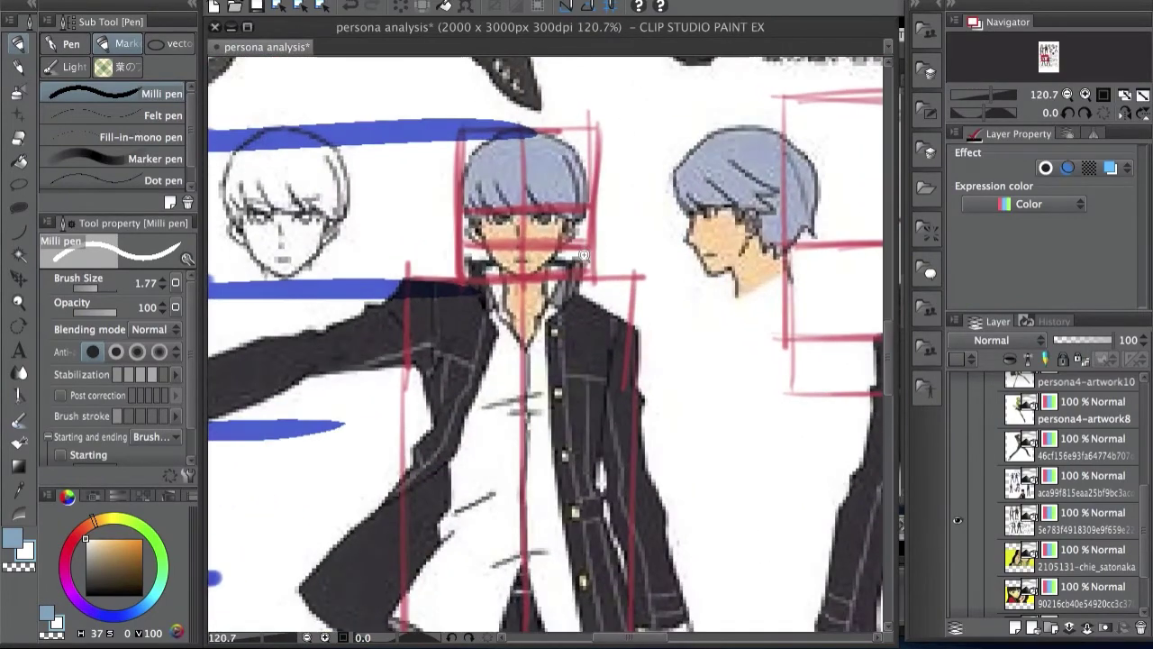
pyautogui.scroll(-3, 613, 220)
pyautogui.scroll(3, 586, 230)
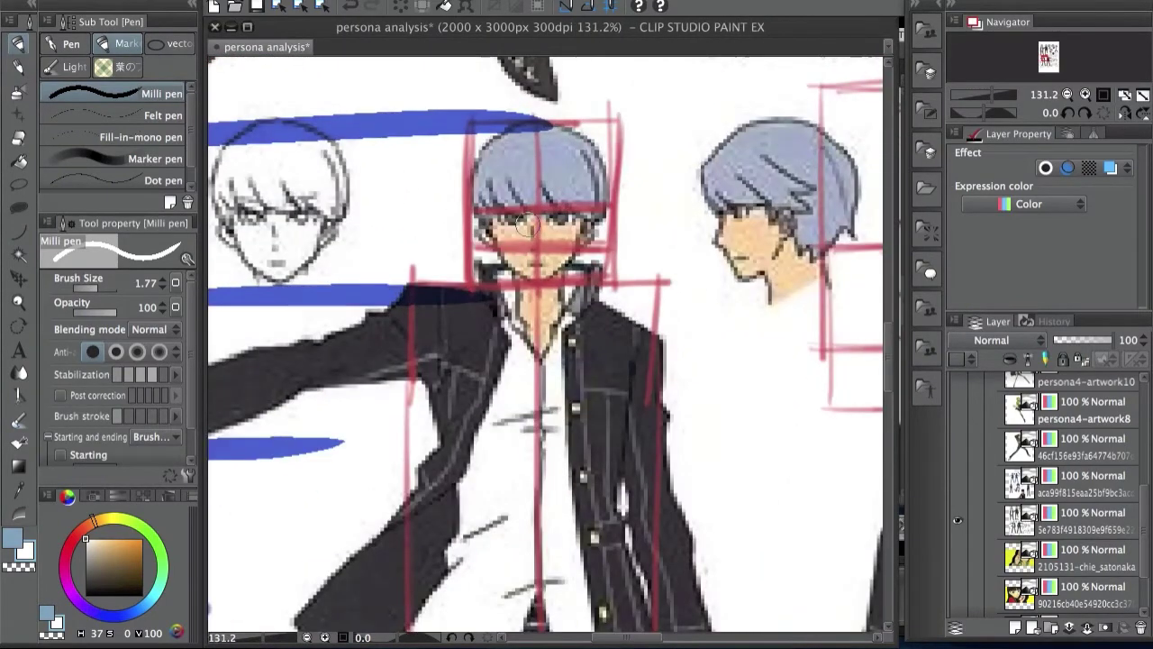
pyautogui.moveTo(475, 219); pyautogui.dragTo(597, 222)
pyautogui.press('super+z')
# Set the pen colour to black, try a 0.59-size test line beside the front-view head and undo it
pyautogui.press('x')
pyautogui.moveTo(107, 581); pyautogui.dragTo(40, 636)
pyautogui.moveTo(397, 208); pyautogui.dragTo(389, 210)
pyautogui.moveTo(587, 126); pyautogui.dragTo(689, 108)
pyautogui.press('super+z')
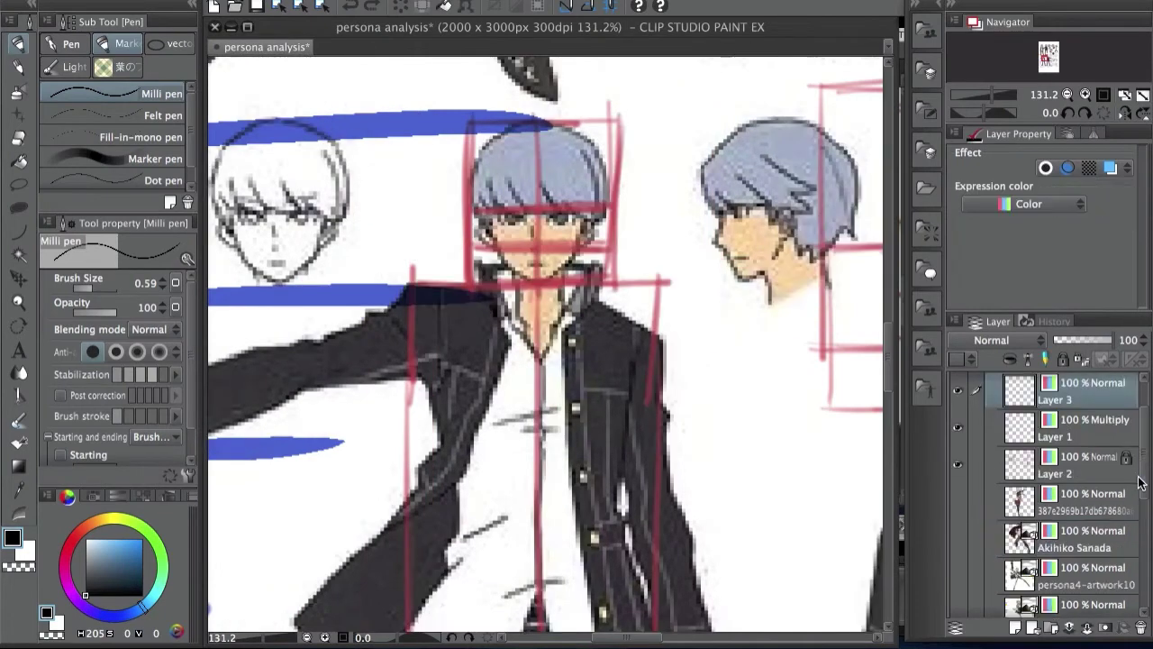
# Try 0.84-size Lighter pencil strokes over the front-view head's hair, eye line and lower face, undoing each
pyautogui.press('p')
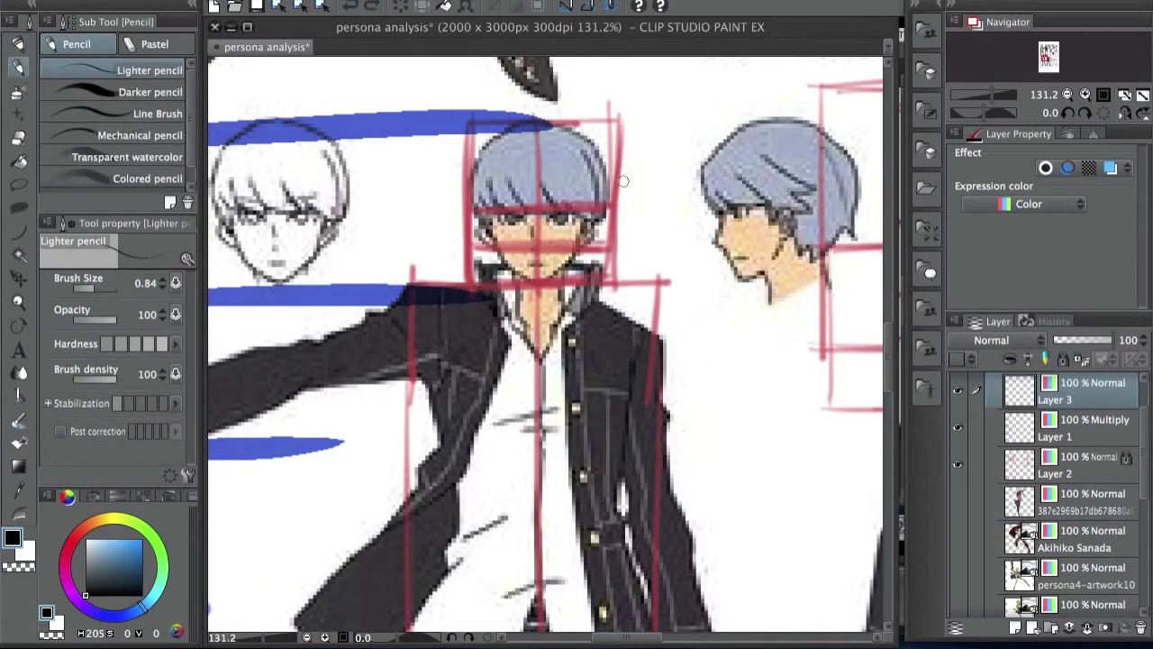
pyautogui.moveTo(513, 151)
pyautogui.mouseDown()
pyautogui.moveTo(590, 124)
pyautogui.moveTo(491, 178)
pyautogui.mouseUp()
pyautogui.press('super+z')
pyautogui.moveTo(469, 216); pyautogui.dragTo(635, 223)
pyautogui.hotkey('ctrl', 'z')
pyautogui.moveTo(475, 261); pyautogui.dragTo(598, 245)
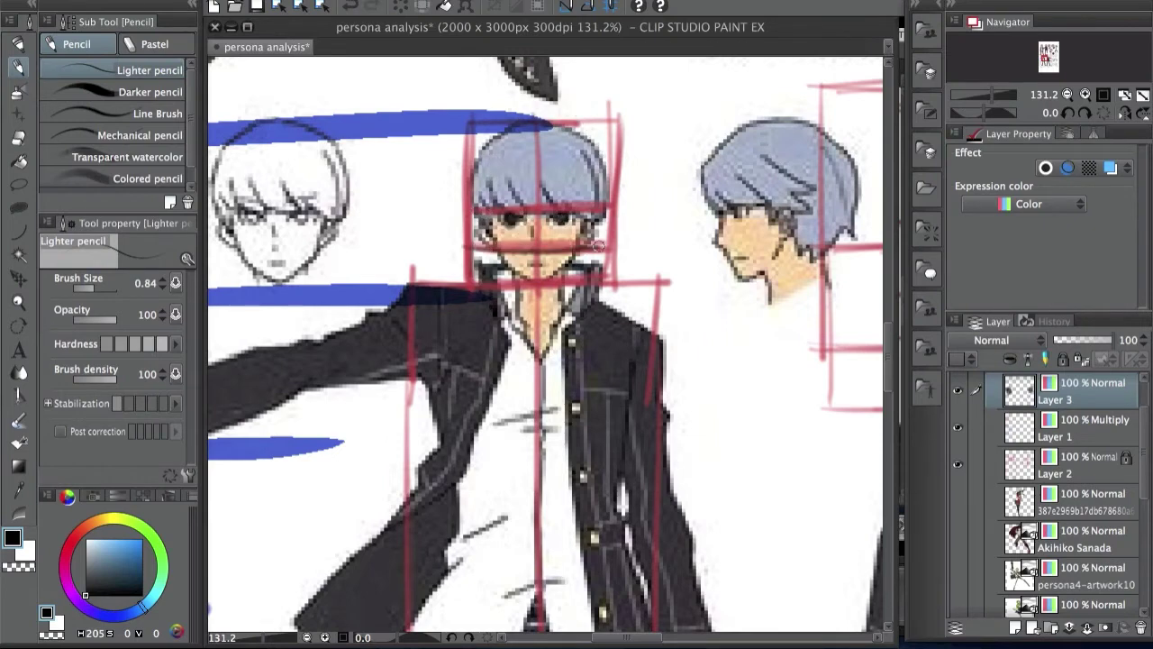
pyautogui.hotkey('ctrl', 'z')
pyautogui.scroll(-5, 510, 244)
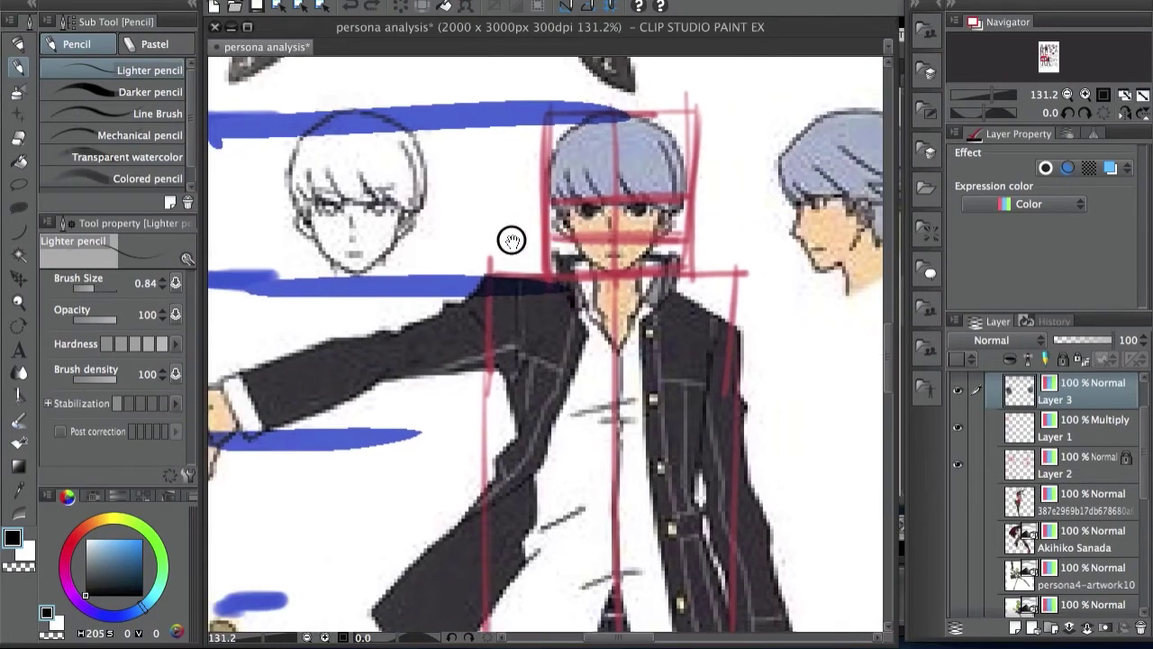
# Examine the grey-haired character's front view against the red proportion guides, comparing head, shoulders and torso
pyautogui.moveTo(585, 282); pyautogui.dragTo(507, 216)
pyautogui.moveTo(600, 226); pyautogui.dragTo(590, 231)
pyautogui.scroll(-1, 589, 231)
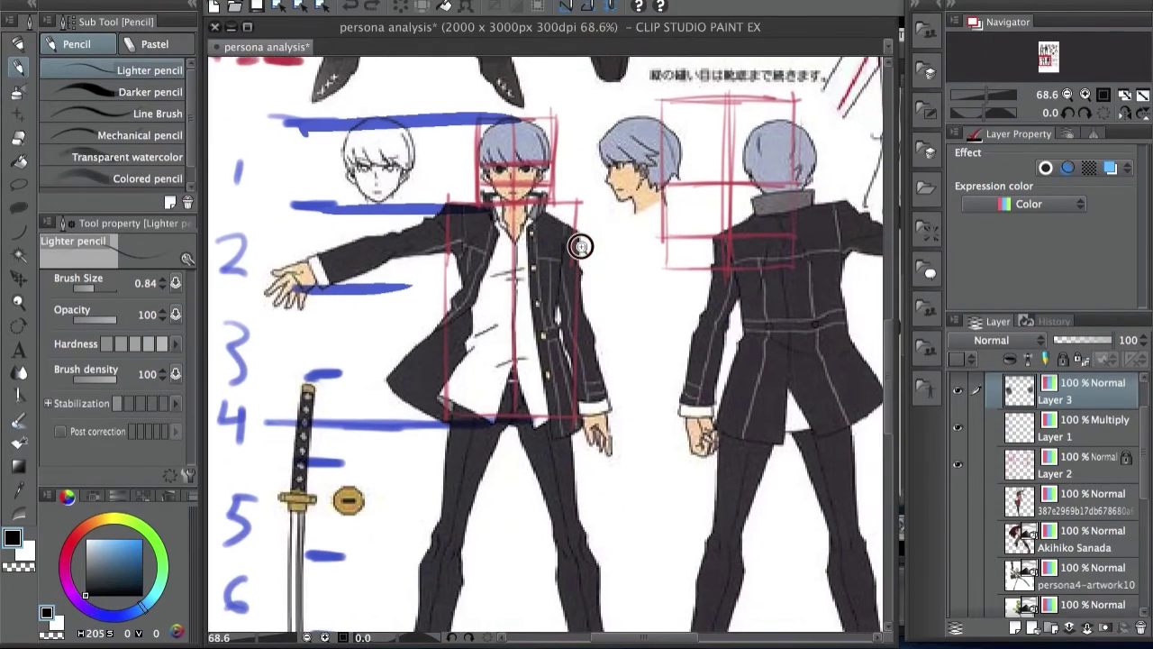
pyautogui.scroll(-3, 584, 270)
pyautogui.moveTo(590, 262); pyautogui.dragTo(602, 228)
pyautogui.scroll(3, 601, 228)
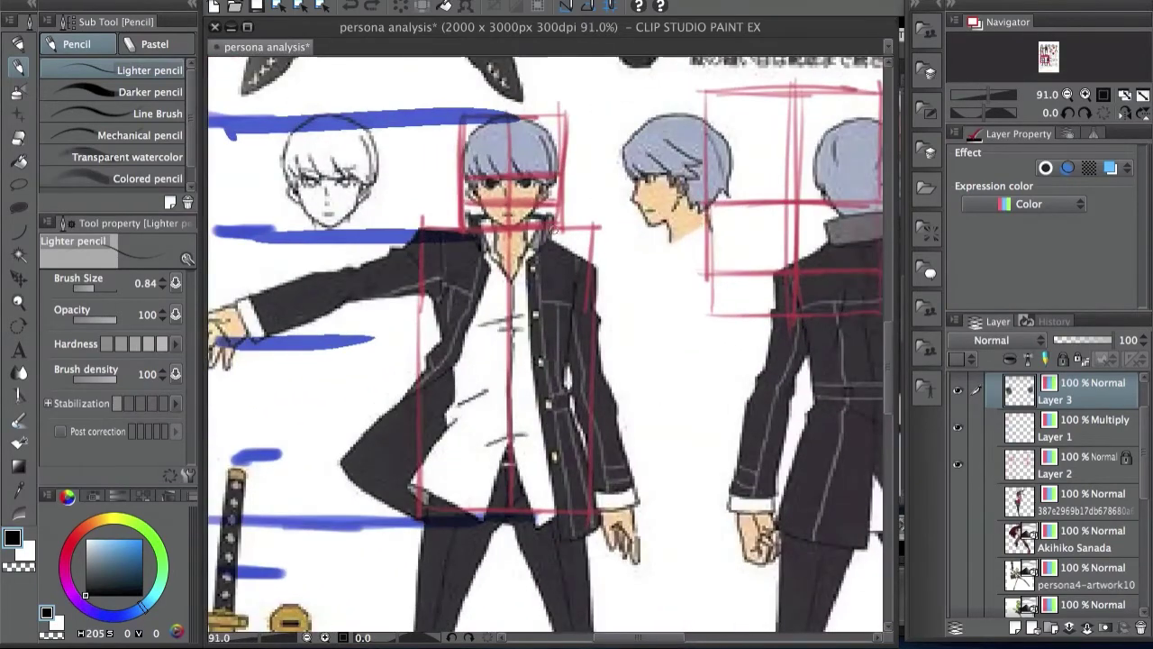
pyautogui.scroll(1, 546, 231)
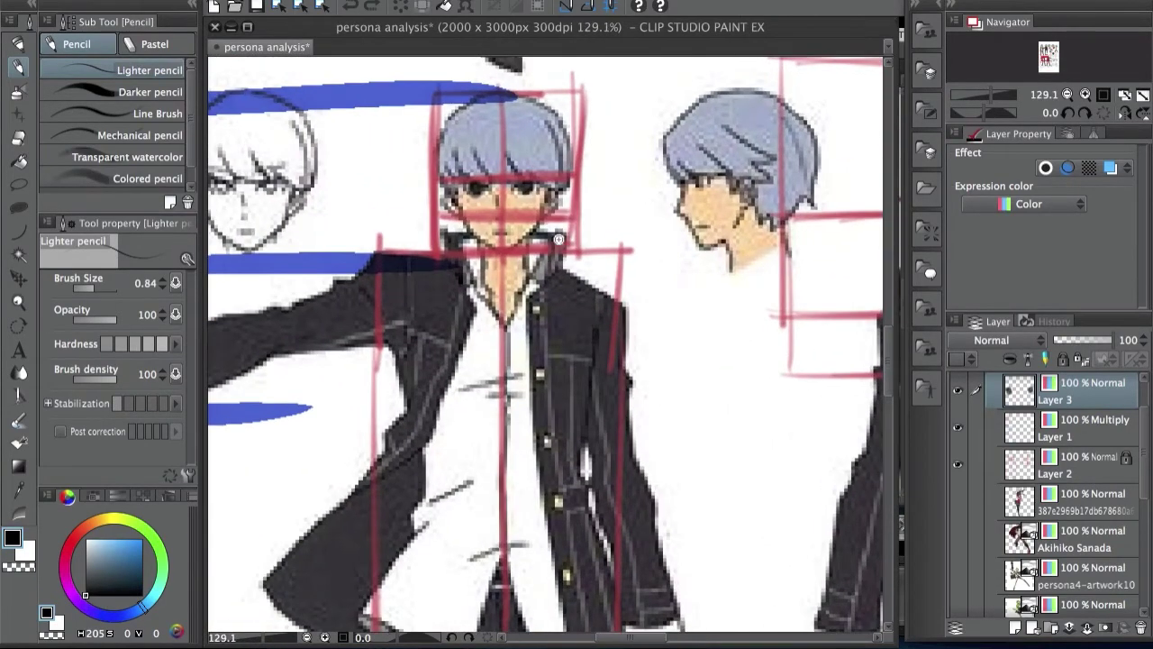
pyautogui.scroll(-1, 529, 296)
pyautogui.scroll(-1, 529, 295)
pyautogui.scroll(1, 493, 233)
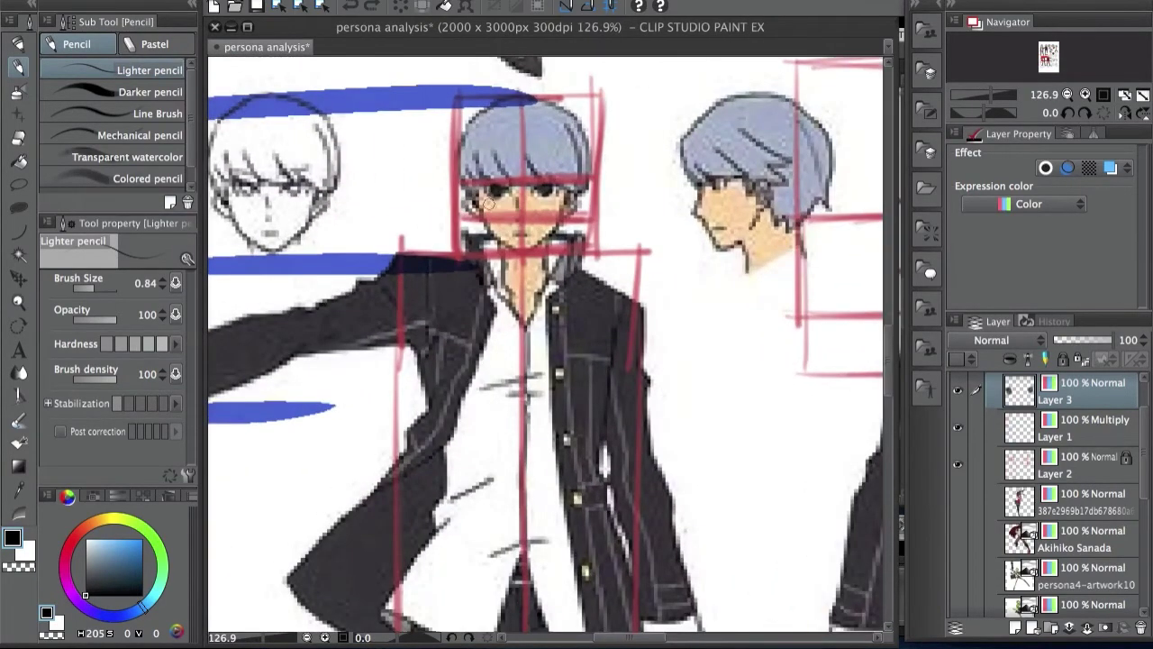
# Try 0.84-size pencil lines across the shoulders and down the side of the front-view head, undoing each
pyautogui.moveTo(414, 259); pyautogui.dragTo(636, 258)
pyautogui.hotkey('ctrl', 'z')
pyautogui.moveTo(464, 141); pyautogui.dragTo(466, 256)
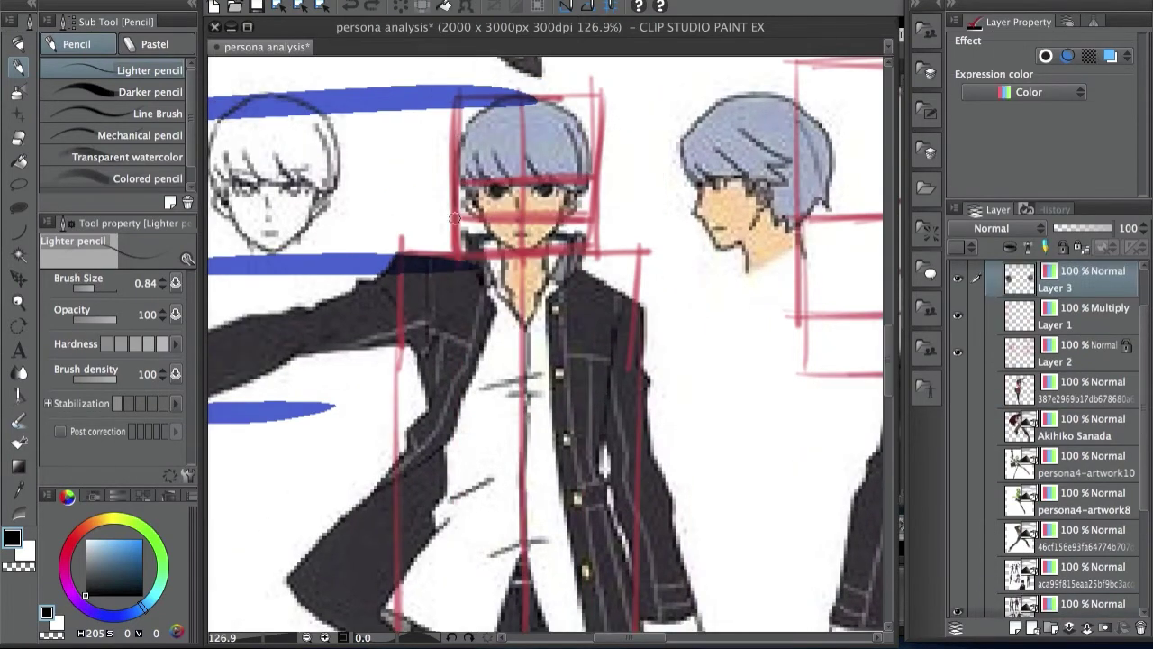
pyautogui.press('super+z')
# Scribble a small loop on the front-view head's hair, try bracket lines beside the head and undo those lines
pyautogui.moveTo(500, 151)
pyautogui.mouseDown()
pyautogui.moveTo(476, 153)
pyautogui.moveTo(492, 168)
pyautogui.mouseUp()
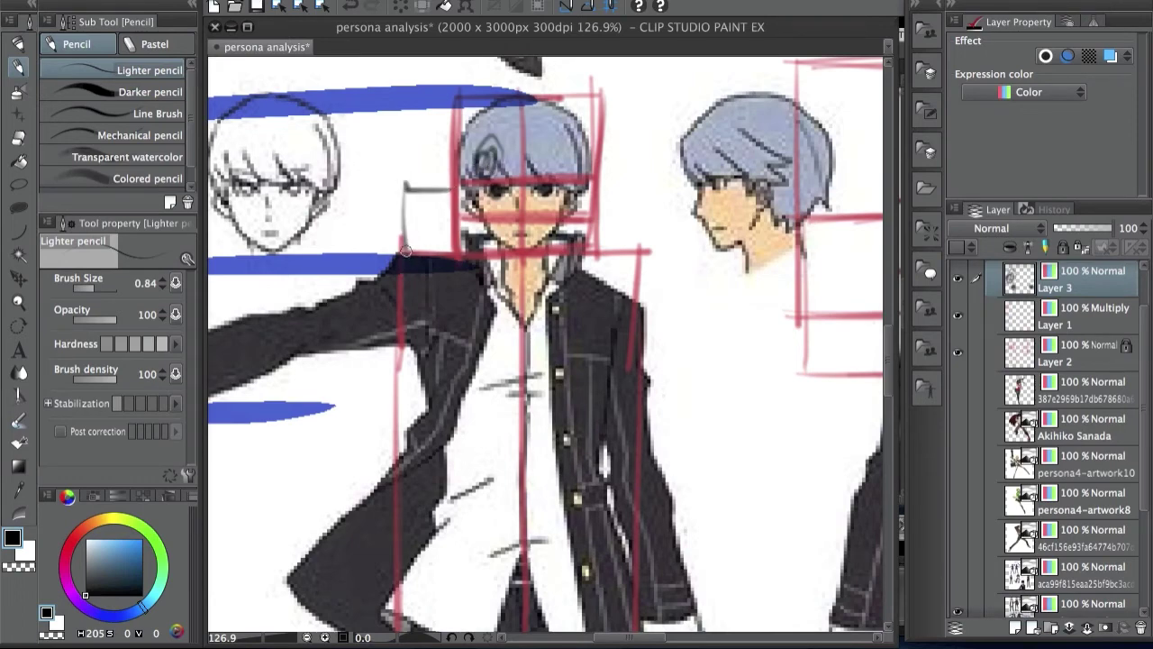
pyautogui.moveTo(604, 182)
pyautogui.mouseDown()
pyautogui.moveTo(659, 181)
pyautogui.moveTo(649, 244)
pyautogui.mouseUp()
pyautogui.press('super+z')
pyautogui.press('super+z')
# Examine the front-view figure's torso box and full-body height against the blue head-count marks
pyautogui.moveTo(623, 195); pyautogui.dragTo(607, 210)
pyautogui.scroll(-5, 607, 210)
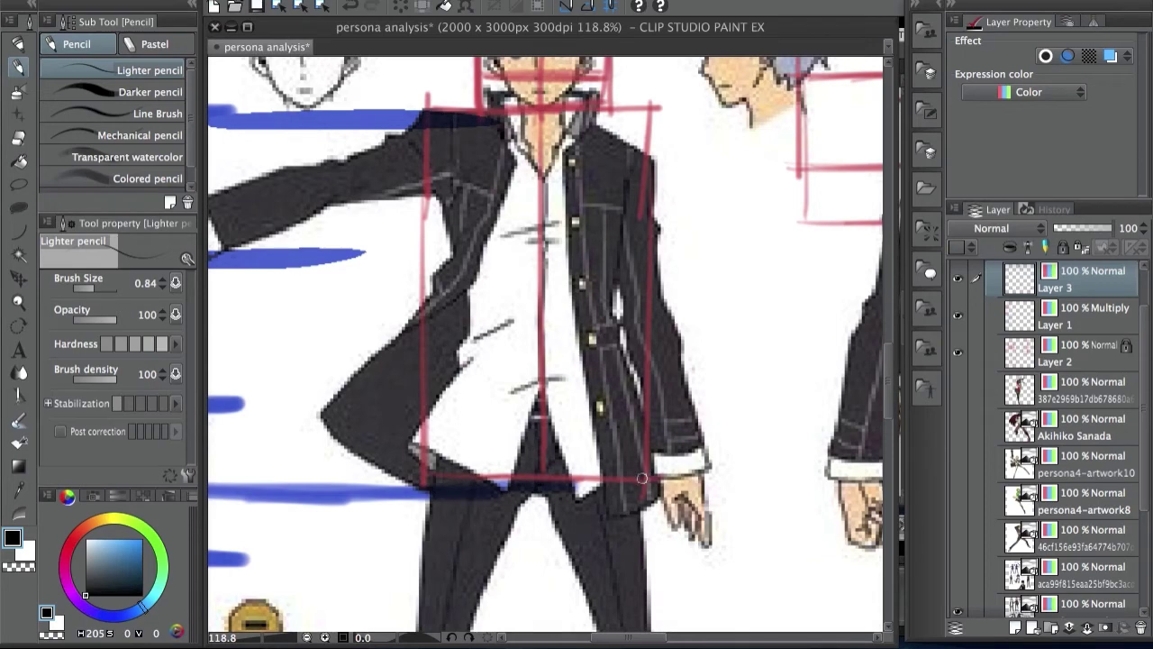
pyautogui.moveTo(419, 165); pyautogui.dragTo(460, 323)
pyautogui.scroll(-4, 550, 241)
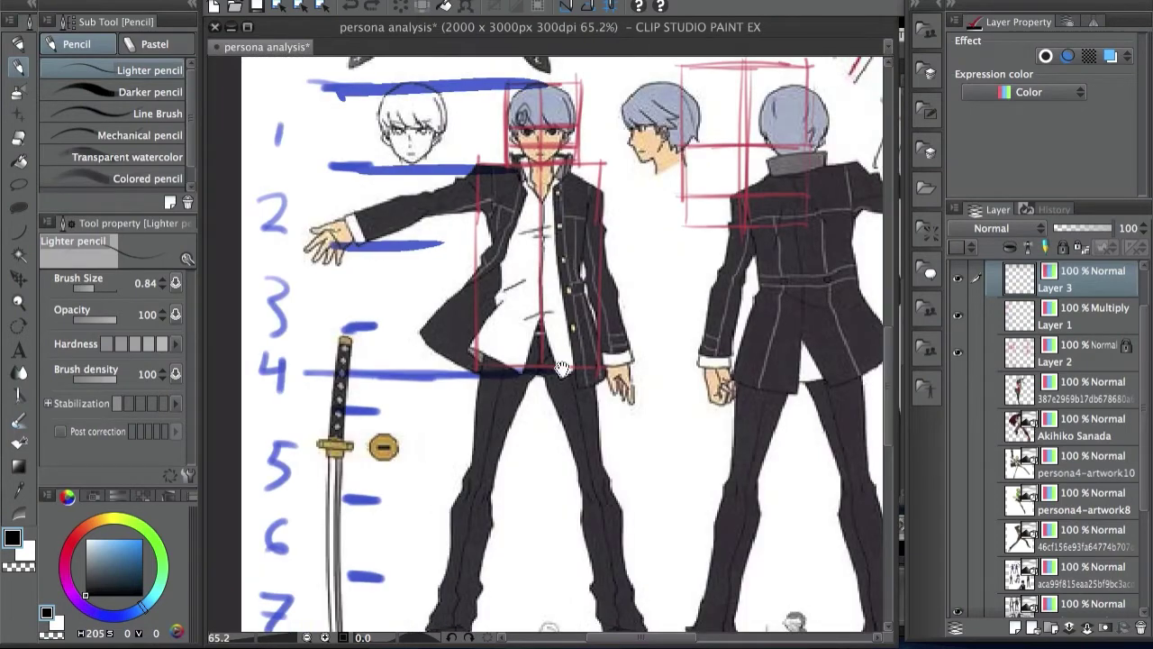
pyautogui.moveTo(562, 369); pyautogui.dragTo(552, 365)
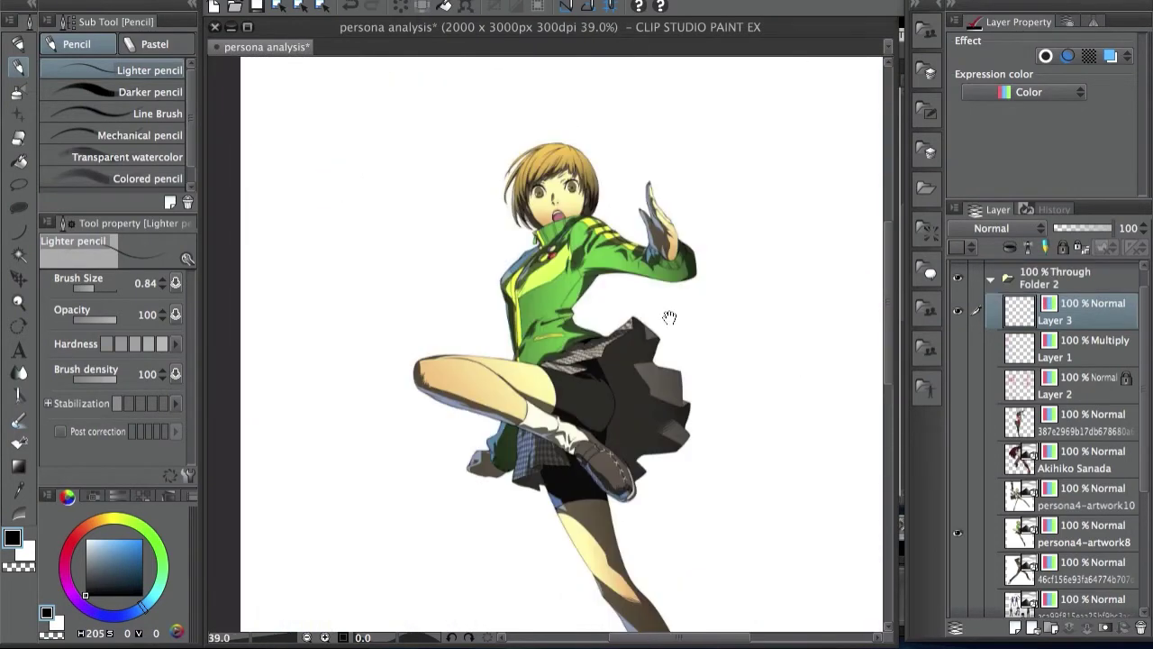
# Examine the shading and line work on the green-jacketed character's head, jacket and raised leg
pyautogui.moveTo(553, 224); pyautogui.dragTo(601, 133)
pyautogui.moveTo(692, 88); pyautogui.dragTo(631, 128)
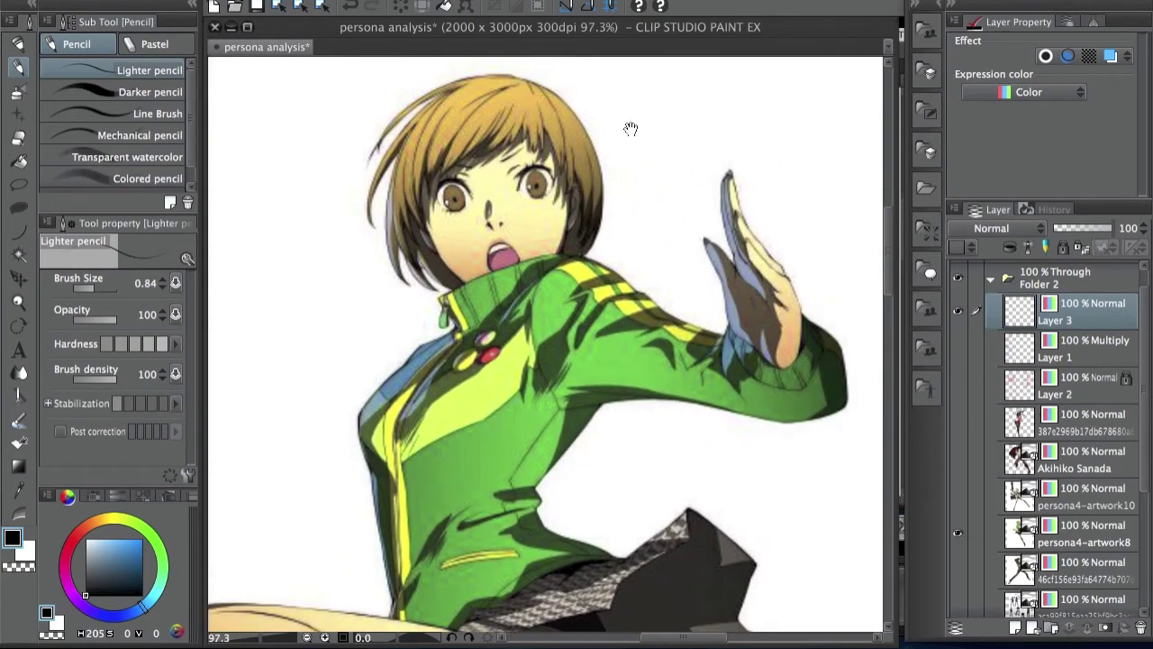
pyautogui.scroll(-2, 664, 231)
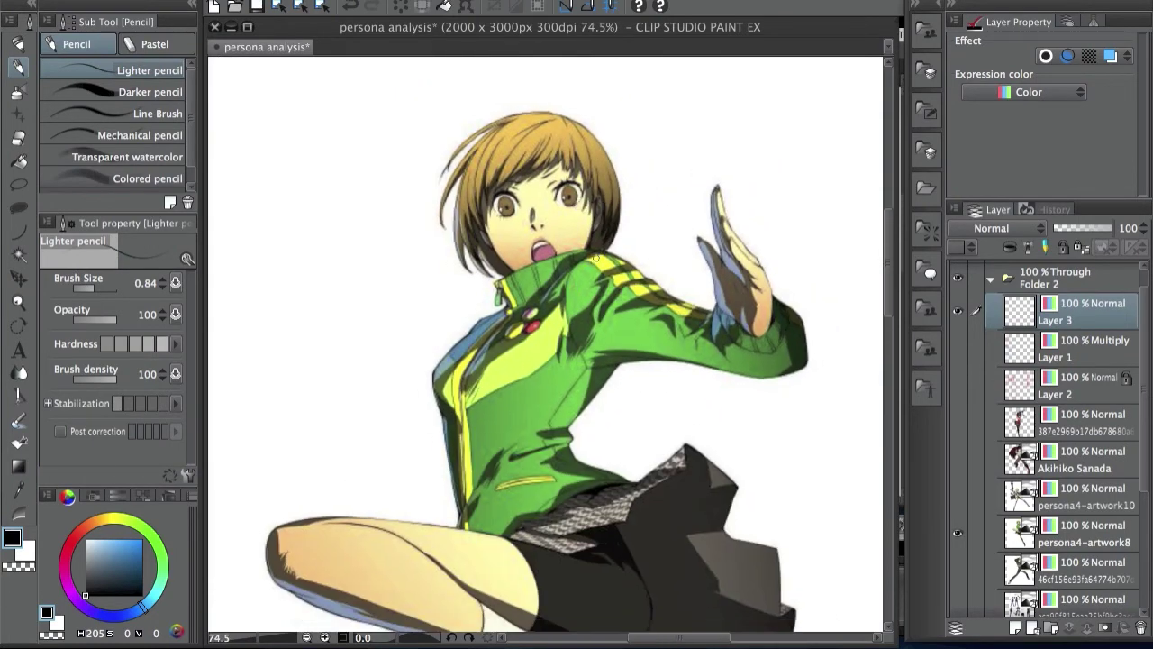
pyautogui.scroll(-5, 716, 192)
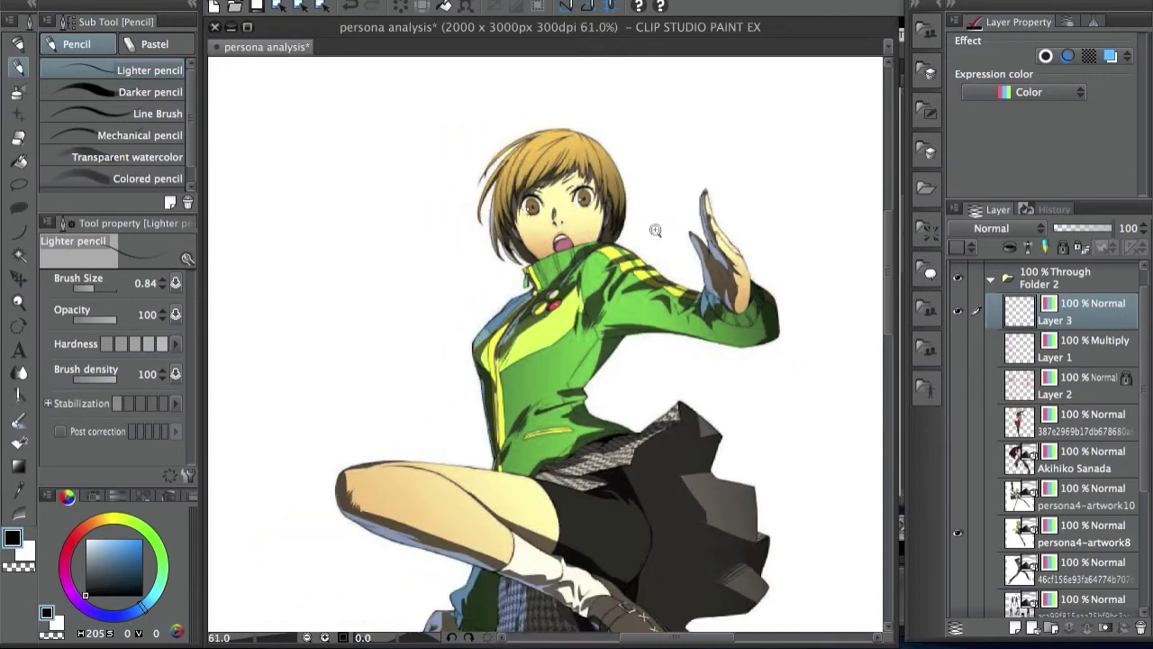
pyautogui.moveTo(651, 338); pyautogui.dragTo(608, 305)
pyautogui.moveTo(609, 305); pyautogui.dragTo(663, 353)
pyautogui.moveTo(526, 155); pyautogui.dragTo(577, 236)
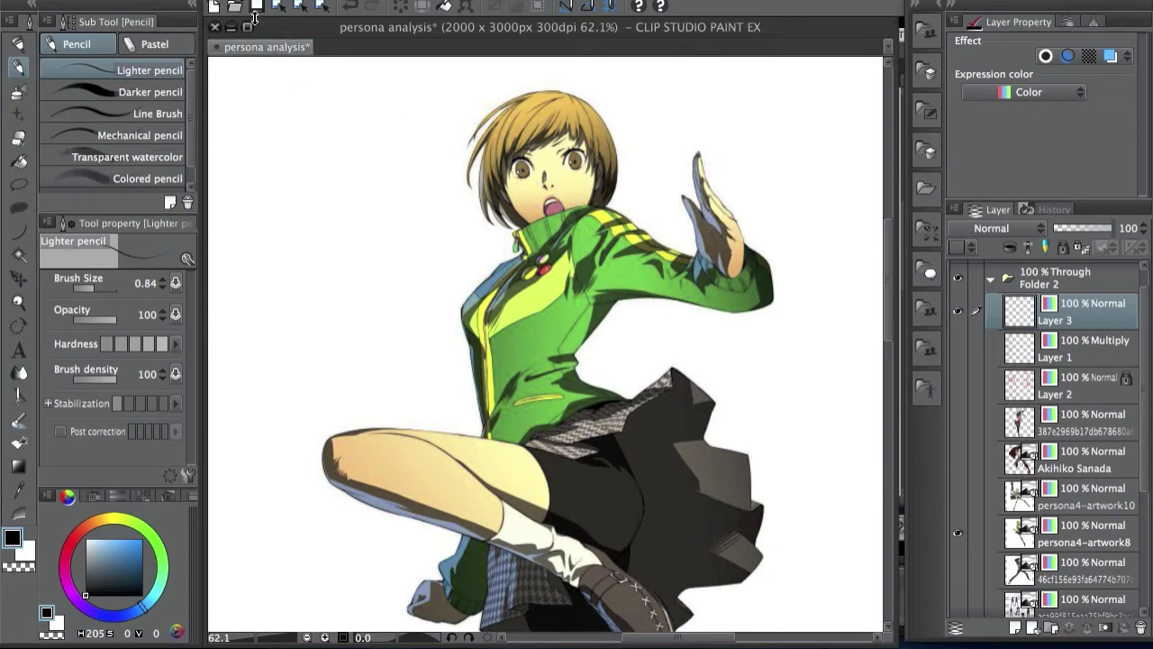
# Open the recent file sakura.clip alongside the persona analysis document
pyautogui.click(200, 0)
pyautogui.moveTo(304, 56)
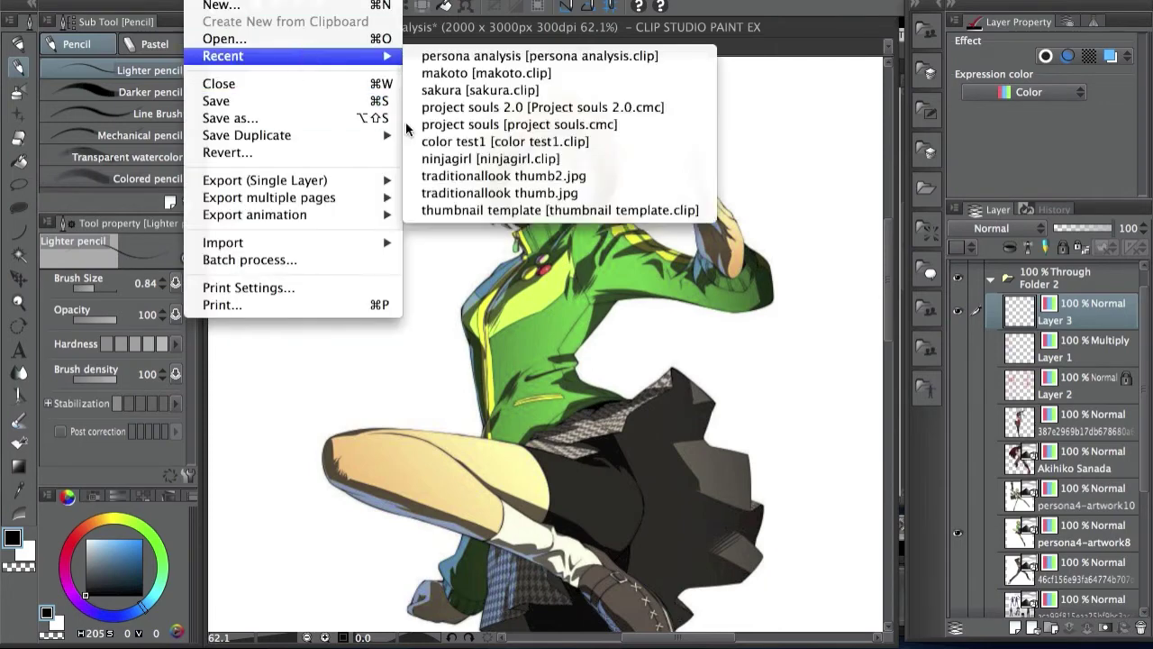
pyautogui.click(470, 265)
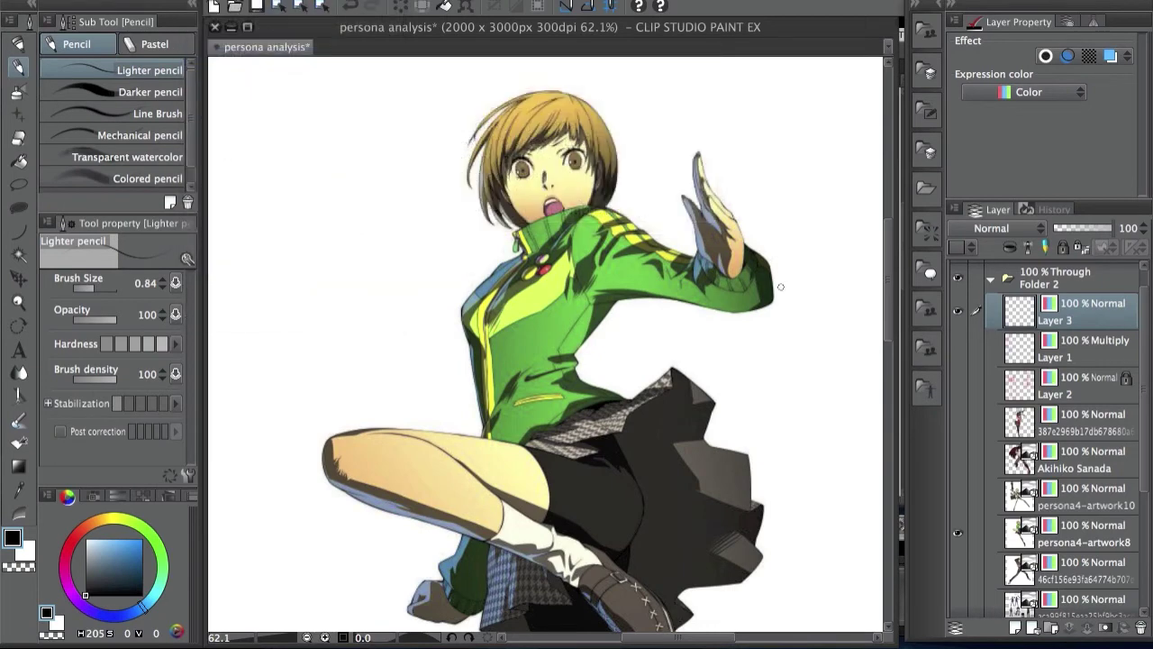
pyautogui.click(200, 0)
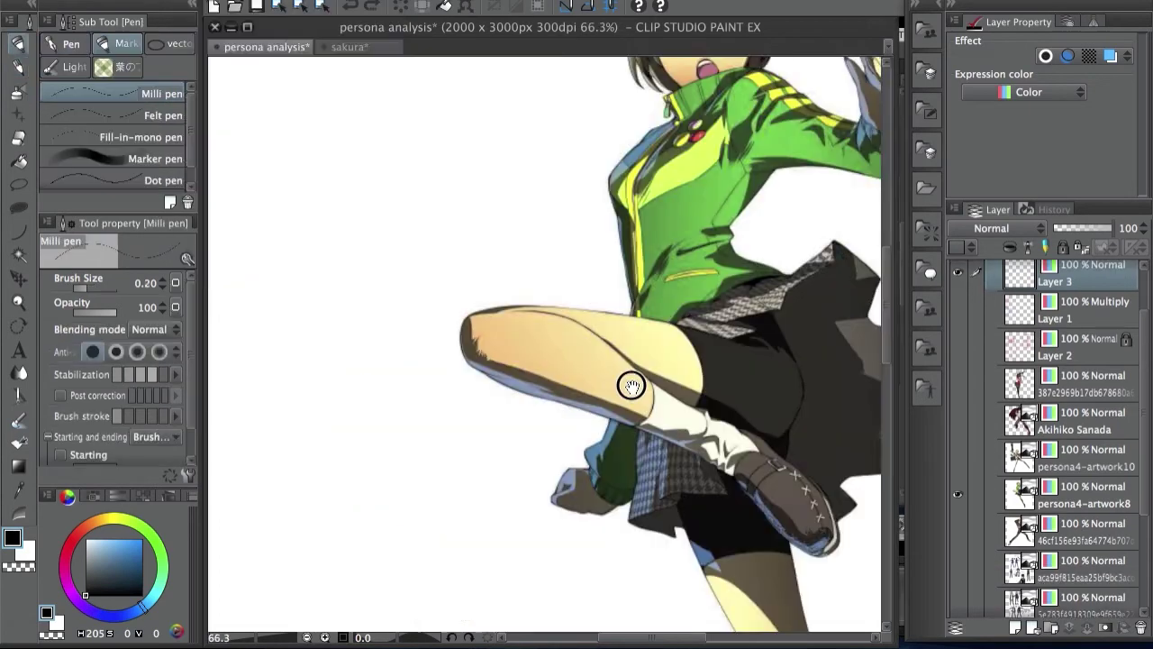
# Try curved 0.20-size Milli pen lines on the green-jacketed character's bent leg, undoing each
pyautogui.moveTo(631, 385); pyautogui.dragTo(562, 391)
pyautogui.scroll(5, 522, 331)
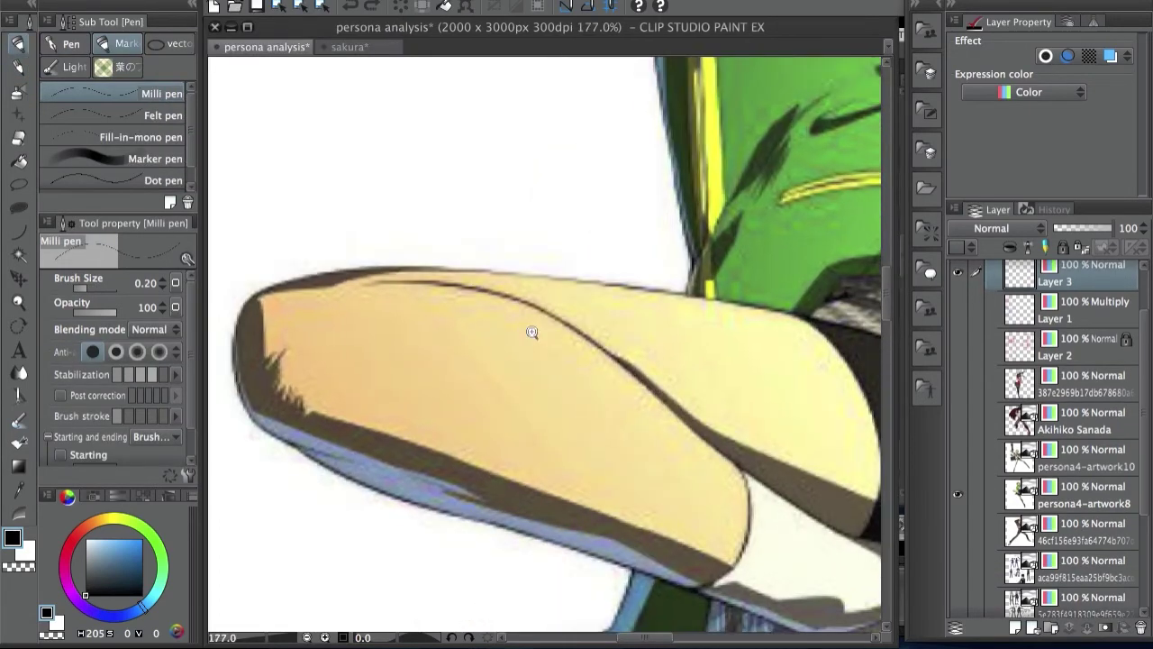
pyautogui.moveTo(380, 307)
pyautogui.mouseDown()
pyautogui.moveTo(616, 446)
pyautogui.moveTo(622, 427)
pyautogui.mouseUp()
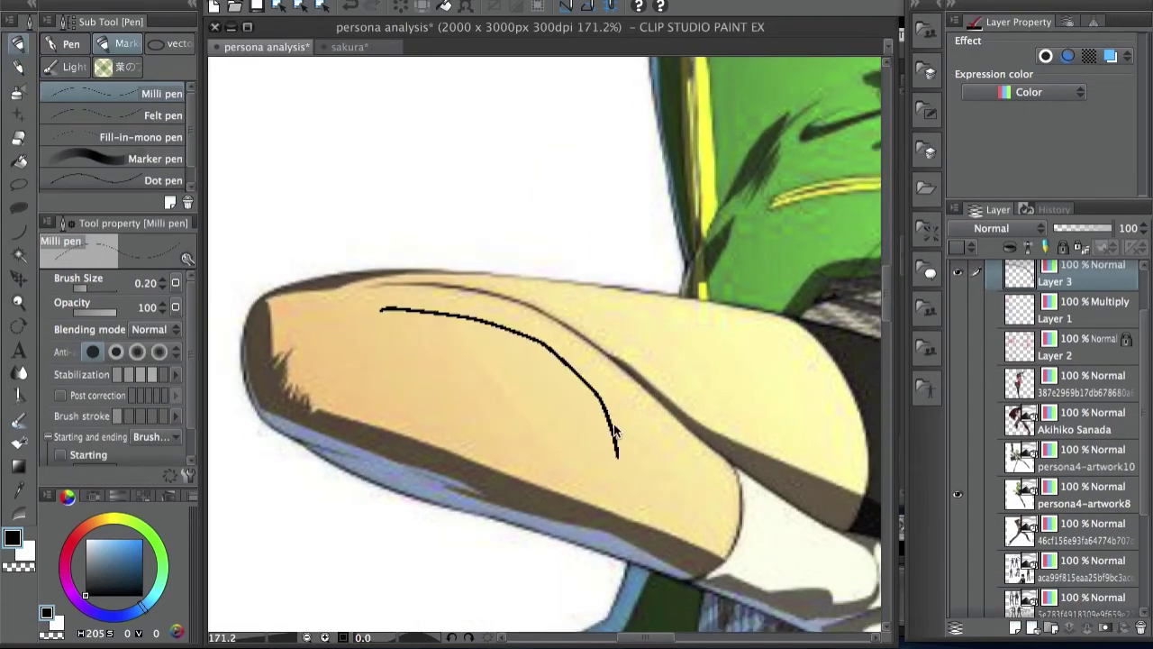
pyautogui.hotkey('ctrl', 'z')
pyautogui.moveTo(381, 327)
pyautogui.mouseDown()
pyautogui.moveTo(521, 343)
pyautogui.moveTo(584, 388)
pyautogui.mouseUp()
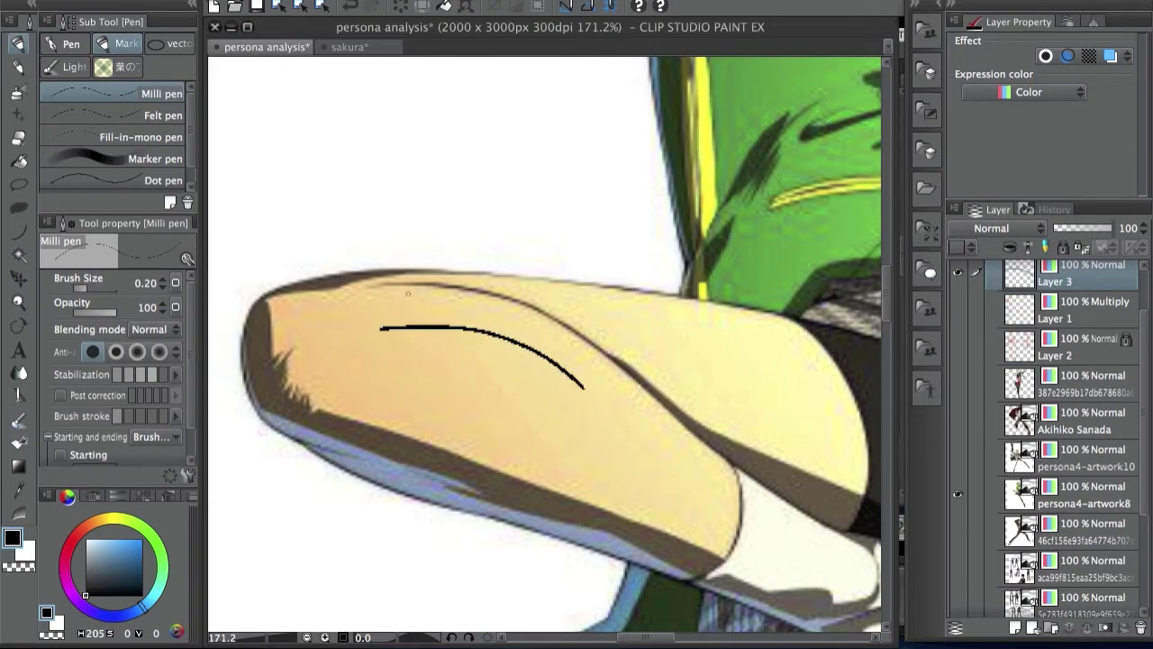
pyautogui.hotkey('ctrl', 'z')
pyautogui.hotkey('ctrl', 'y')
pyautogui.hotkey('ctrl', 'z')
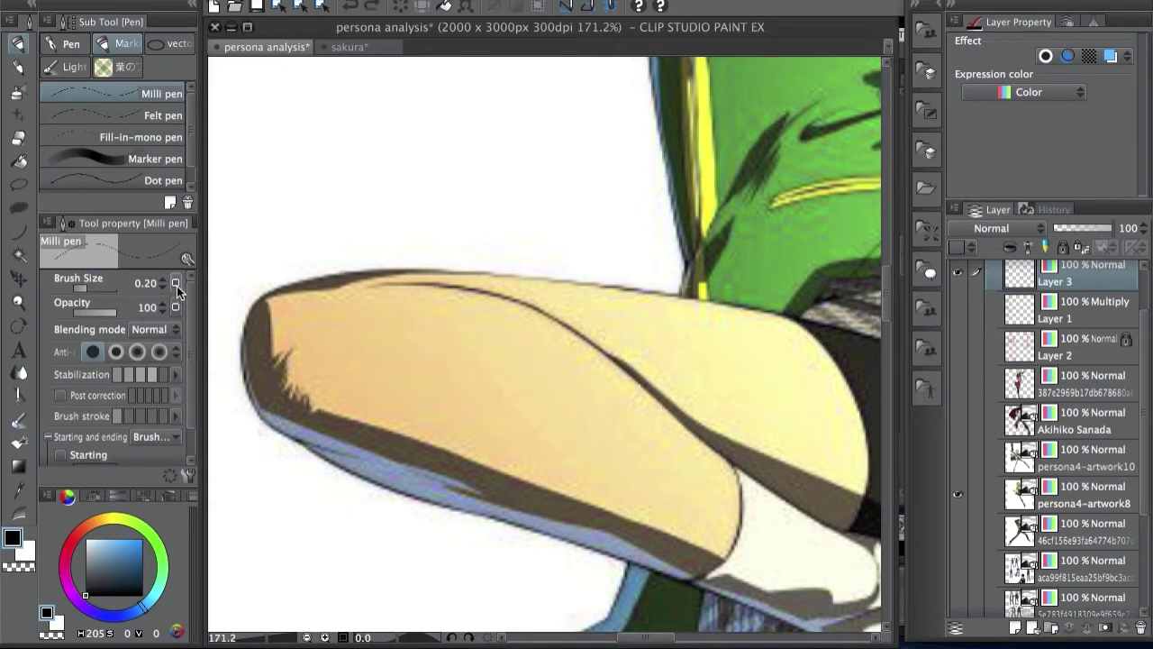
# Make the Milli pen's brush size respond to pen pressure
pyautogui.click(177, 284)
pyautogui.click(180, 330)
pyautogui.click(277, 259)
# Try pressure-sensitive Milli pen curves above and on the bent leg, then undo them
pyautogui.moveTo(315, 206)
pyautogui.mouseDown()
pyautogui.moveTo(442, 237)
pyautogui.moveTo(477, 283)
pyautogui.mouseUp()
pyautogui.hotkey('ctrl', 'z')
pyautogui.moveTo(386, 203); pyautogui.dragTo(611, 235)
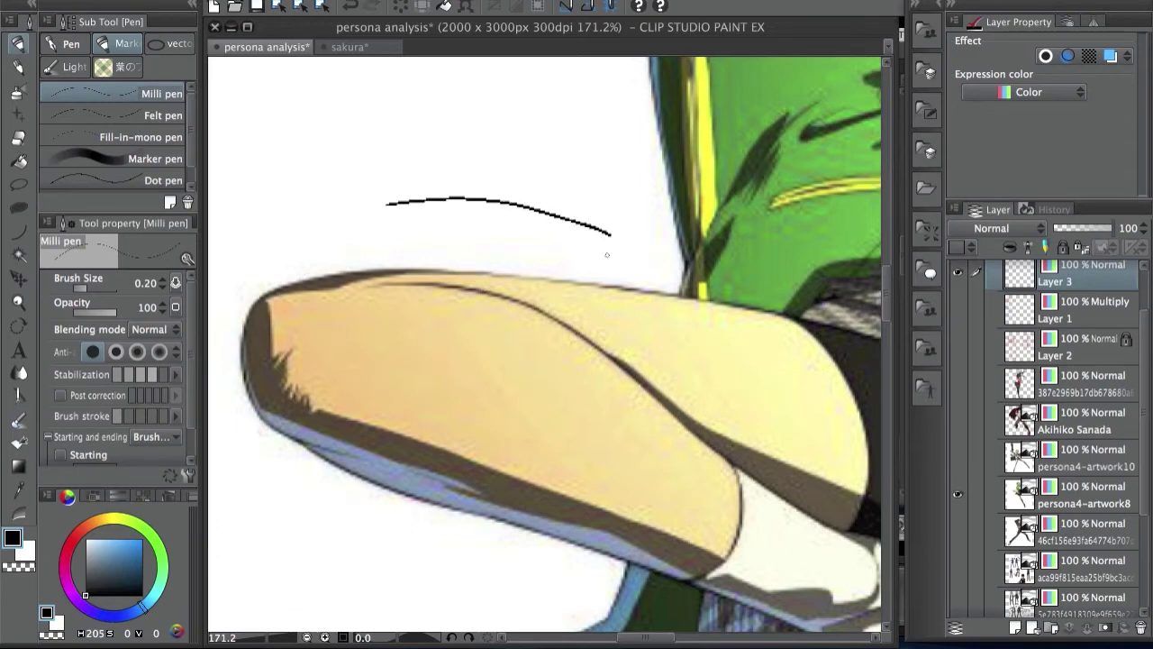
pyautogui.moveTo(420, 324); pyautogui.dragTo(545, 355)
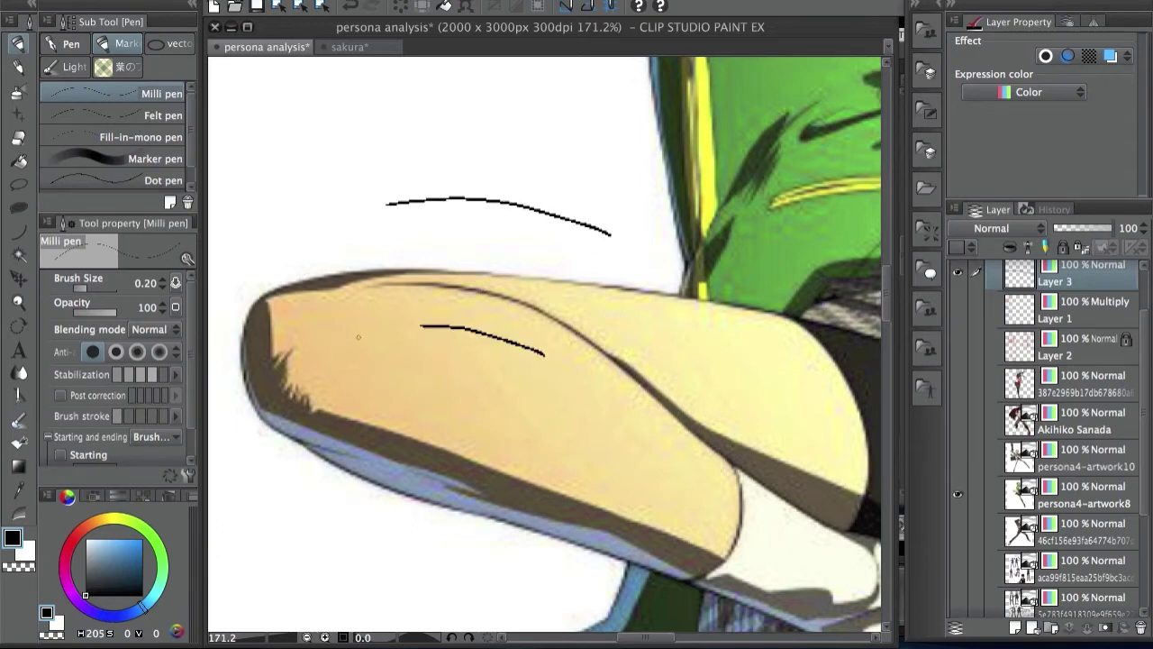
pyautogui.hotkey('ctrl', 'z')
pyautogui.hotkey('ctrl', 'z')
# Try a short Milli pen line along the green jacket's underarm fold and undo it
pyautogui.moveTo(506, 319); pyautogui.dragTo(457, 335)
pyautogui.moveTo(566, 245); pyautogui.dragTo(439, 324)
pyautogui.moveTo(605, 238)
pyautogui.mouseDown()
pyautogui.moveTo(641, 210)
pyautogui.moveTo(504, 386)
pyautogui.mouseUp()
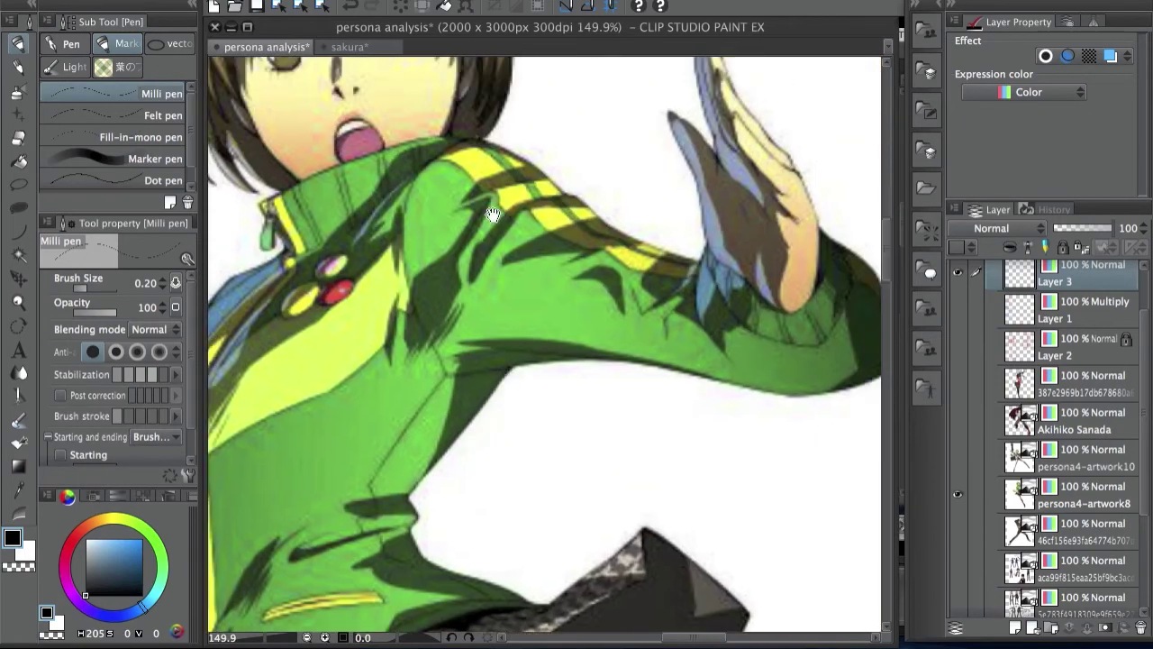
pyautogui.moveTo(493, 215); pyautogui.dragTo(575, 332)
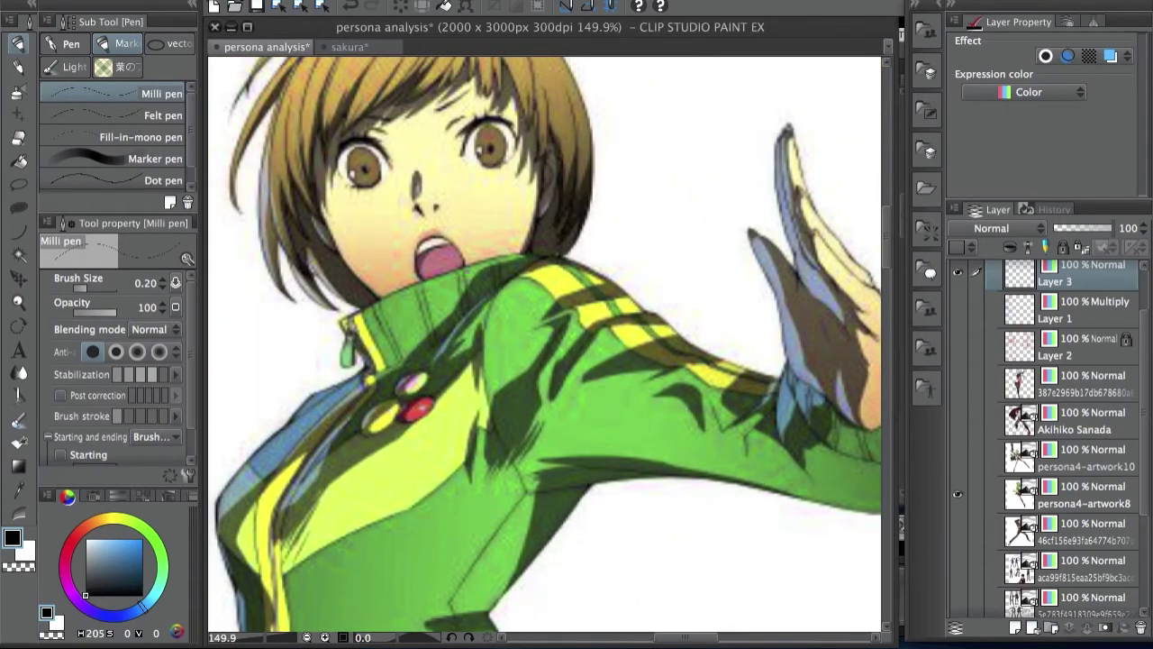
pyautogui.moveTo(547, 408); pyautogui.dragTo(540, 345)
pyautogui.moveTo(524, 394); pyautogui.dragTo(567, 388)
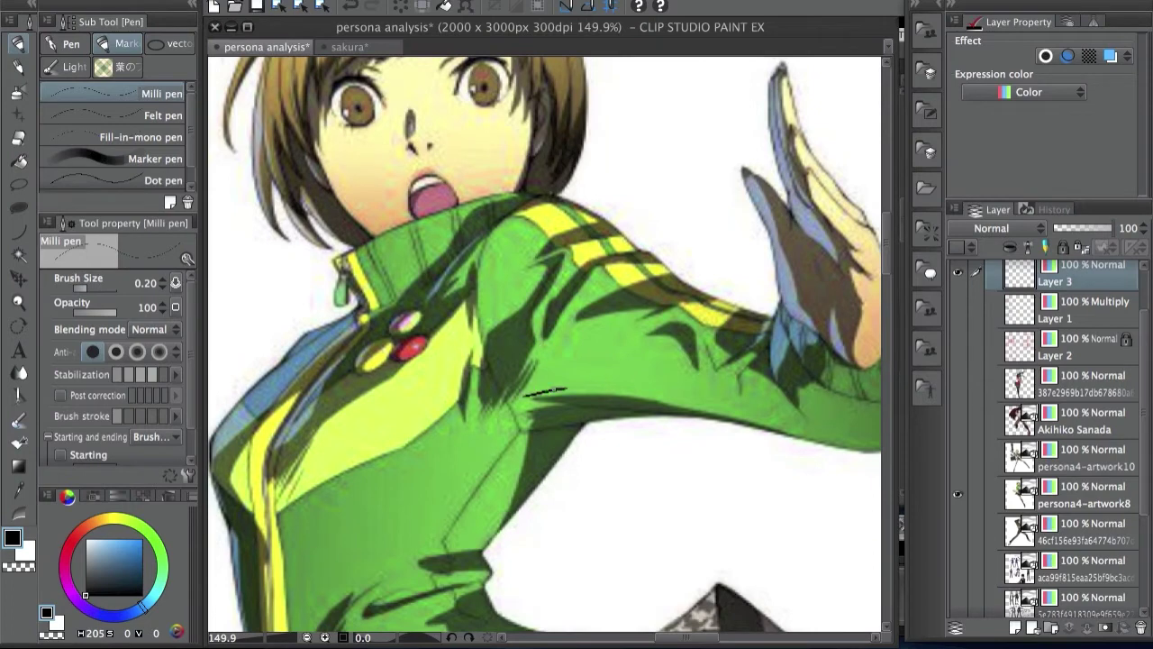
pyautogui.press('super+z')
pyautogui.press('super+z')
# Try short Milli pen hatch strokes along the shadow edge on the raised hand's palm, undoing them
pyautogui.moveTo(723, 355); pyautogui.dragTo(596, 364)
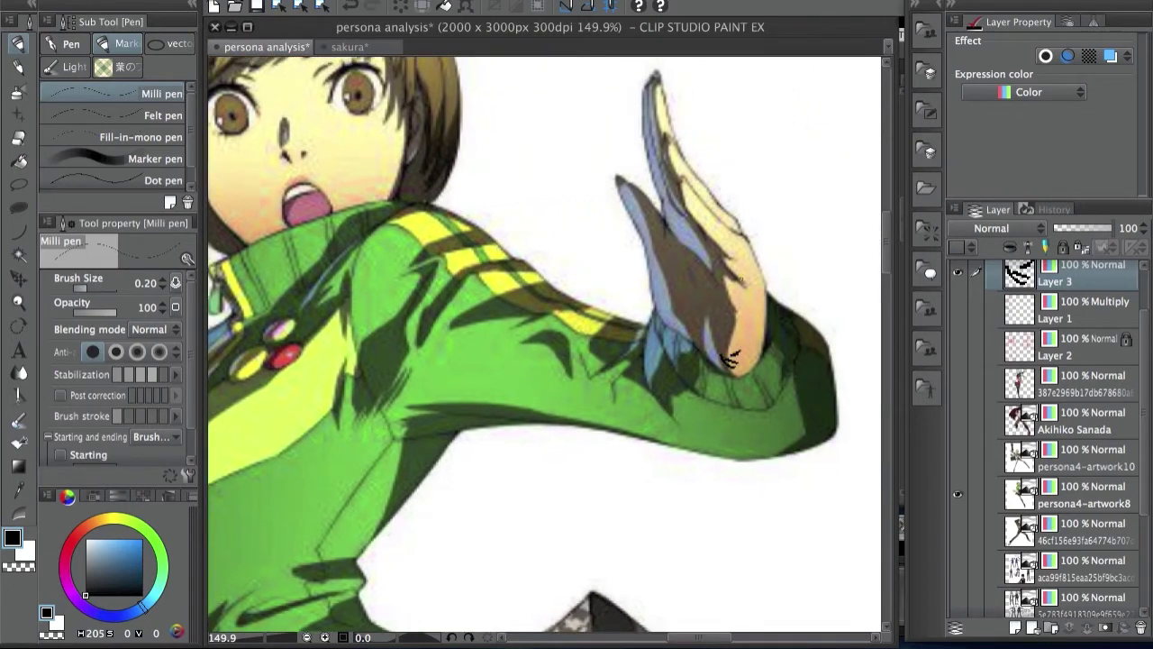
pyautogui.hotkey('ctrl', 'z')
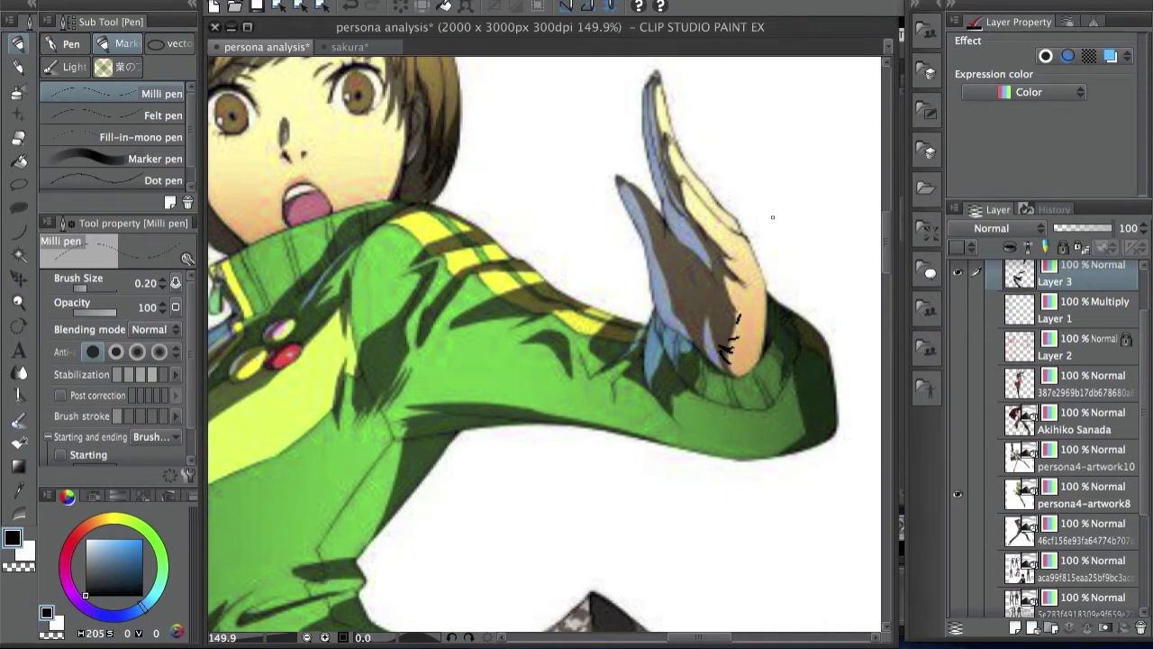
pyautogui.hotkey('ctrl', 'z')
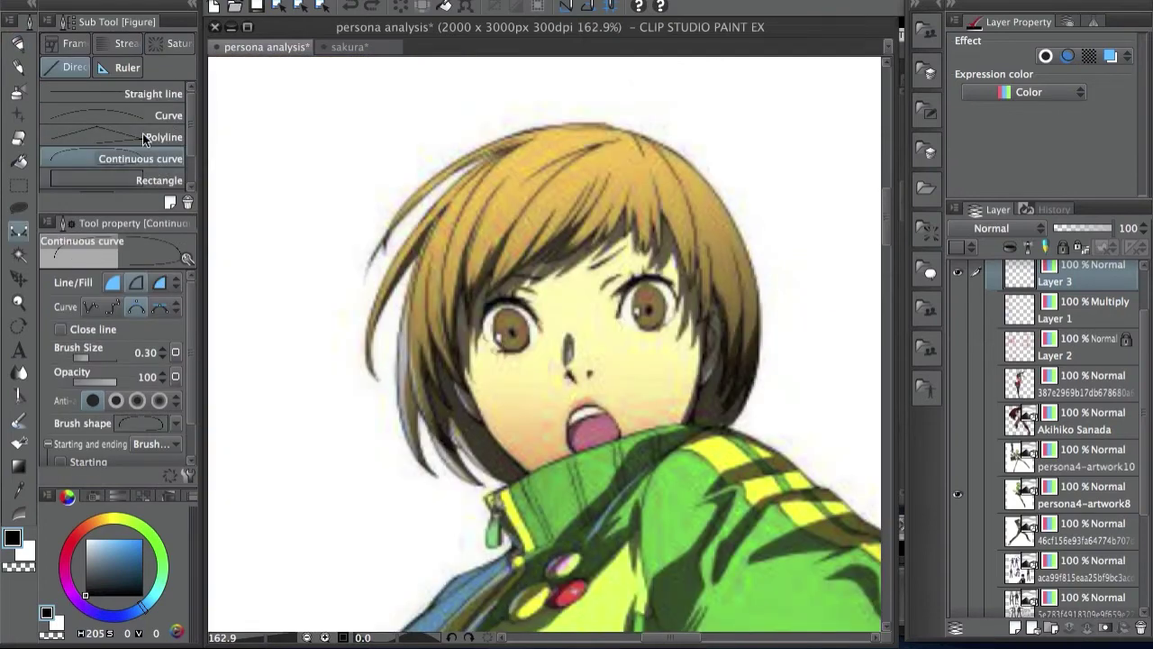
# Draw a freehand 0.30-size Milli pen arc beside the brown-haired head and a matching arc next to it with the Curve tool
pyautogui.click(148, 117)
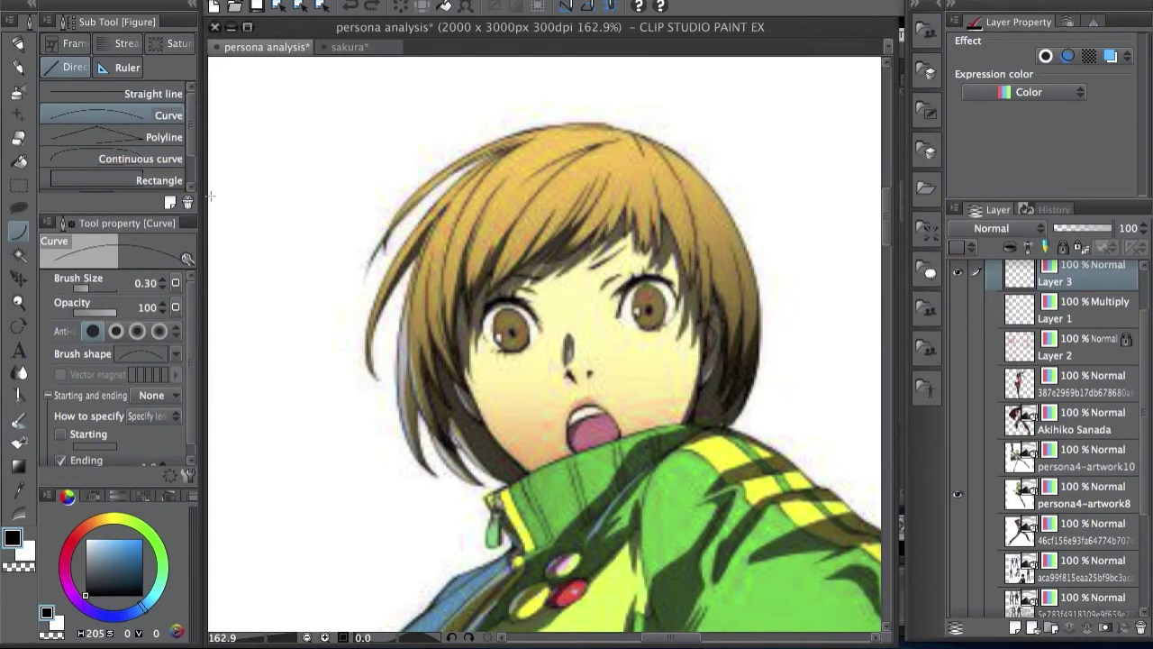
pyautogui.press('p')
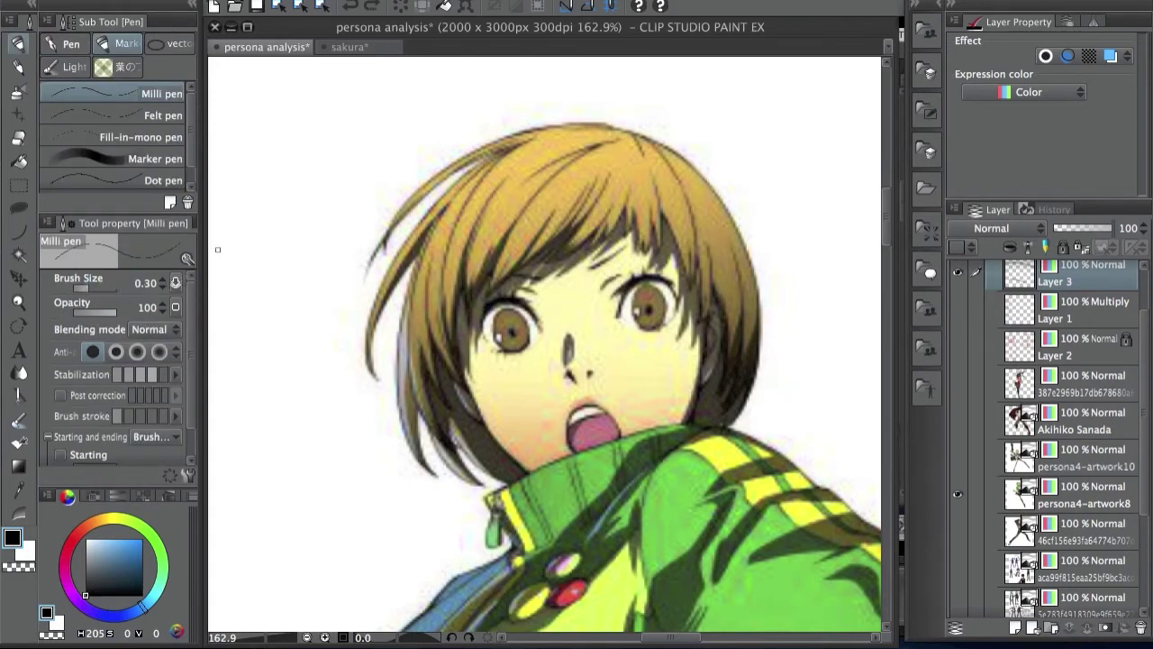
pyautogui.moveTo(335, 130); pyautogui.dragTo(227, 404)
pyautogui.press('super+z')
pyautogui.moveTo(314, 149); pyautogui.dragTo(253, 322)
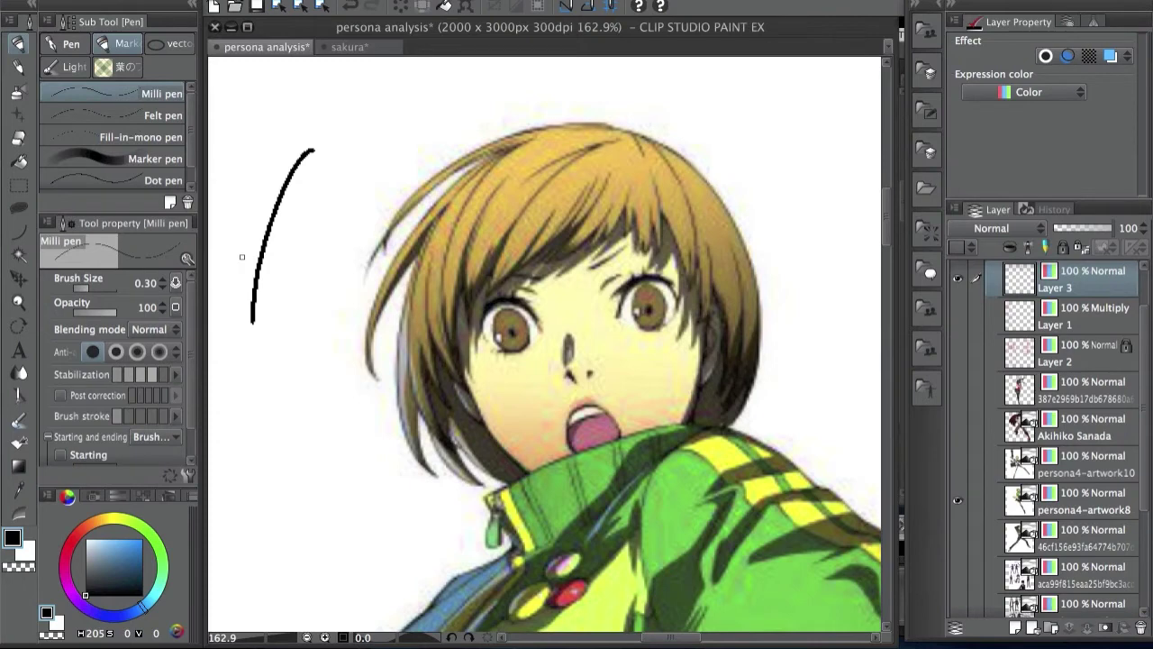
pyautogui.press('u')
pyautogui.moveTo(338, 158); pyautogui.dragTo(288, 326)
pyautogui.click(279, 265)
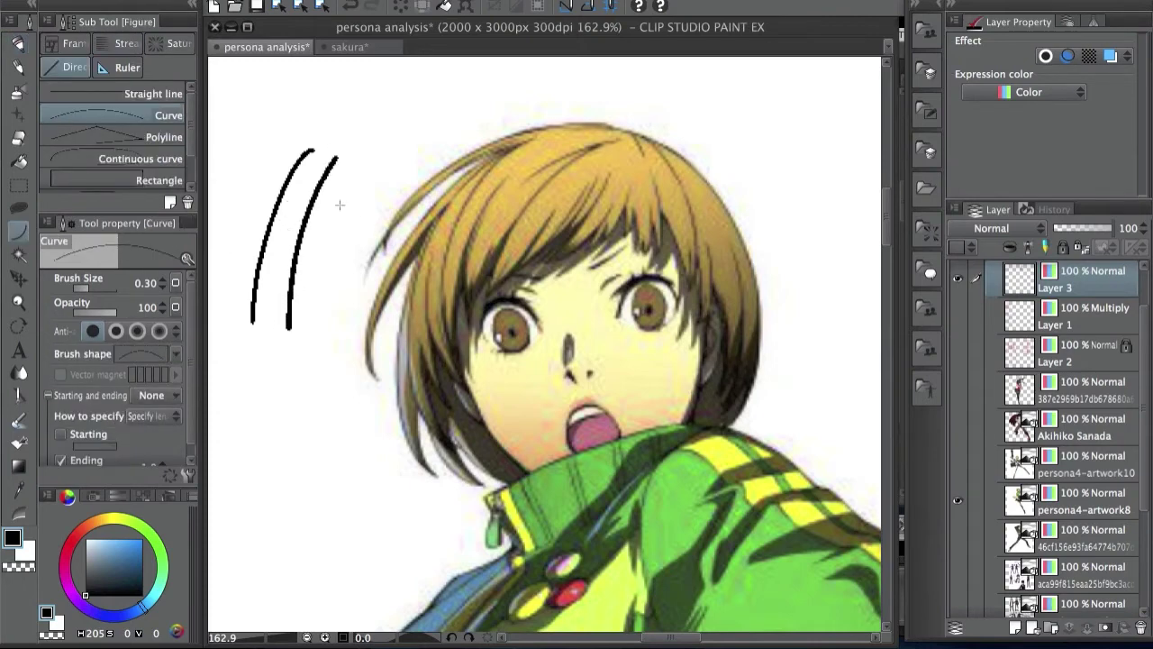
# Try a winding Continuous curve line beside the two arcs, then undo all three test lines
pyautogui.press('u')
pyautogui.click(354, 176)
pyautogui.click(333, 361)
pyautogui.click(277, 363)
pyautogui.click(256, 479)
pyautogui.click(324, 506)
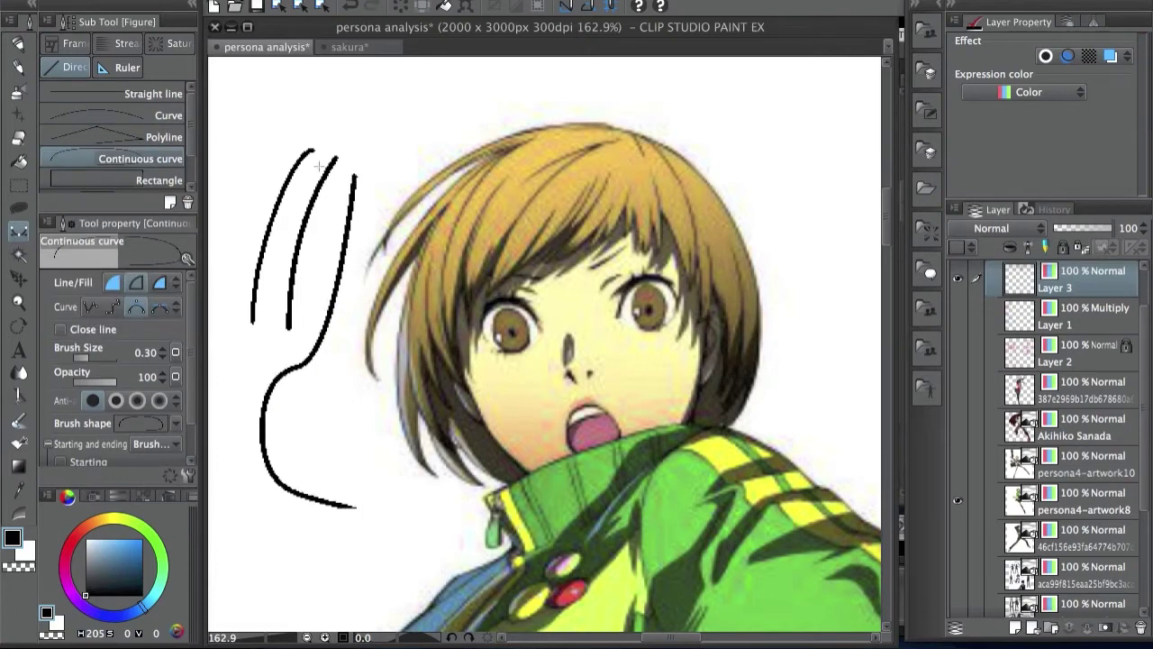
pyautogui.hotkey('ctrl', 'z')
pyautogui.hotkey('ctrl', 'z')
pyautogui.hotkey('ctrl', 'z')
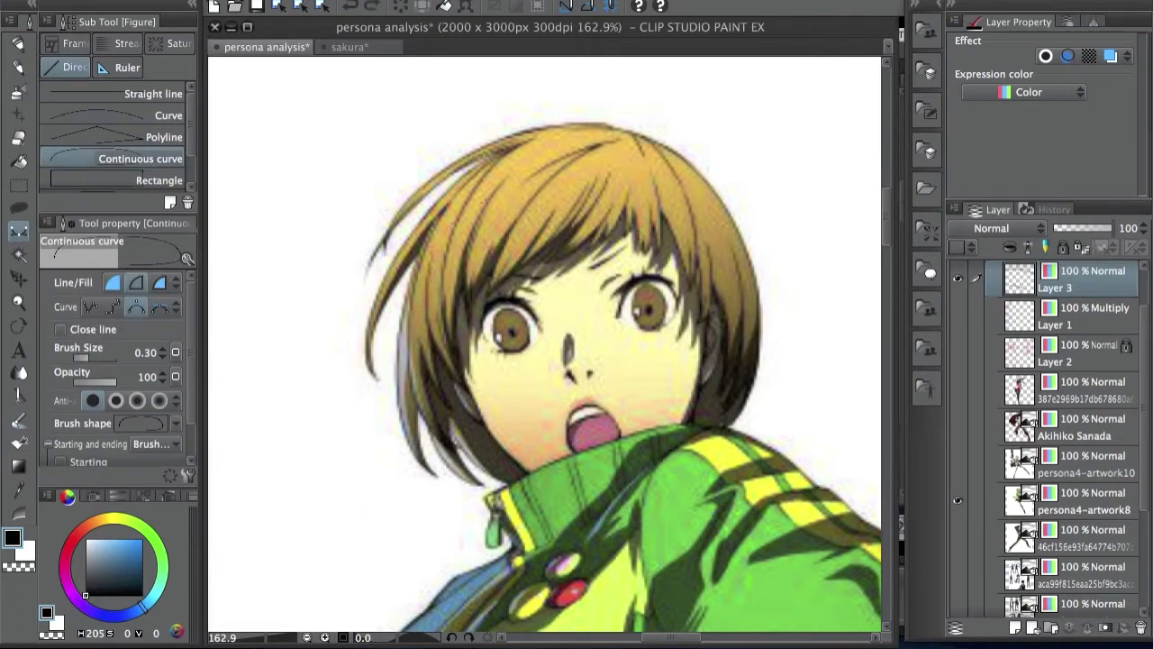
# Trace the outer hair contour over the top and far side of the head with two 0.30-size Curve tool arcs
pyautogui.press('u')
pyautogui.moveTo(375, 246); pyautogui.dragTo(596, 122)
pyautogui.click(464, 110)
pyautogui.moveTo(595, 121); pyautogui.dragTo(764, 320)
pyautogui.click(753, 150)
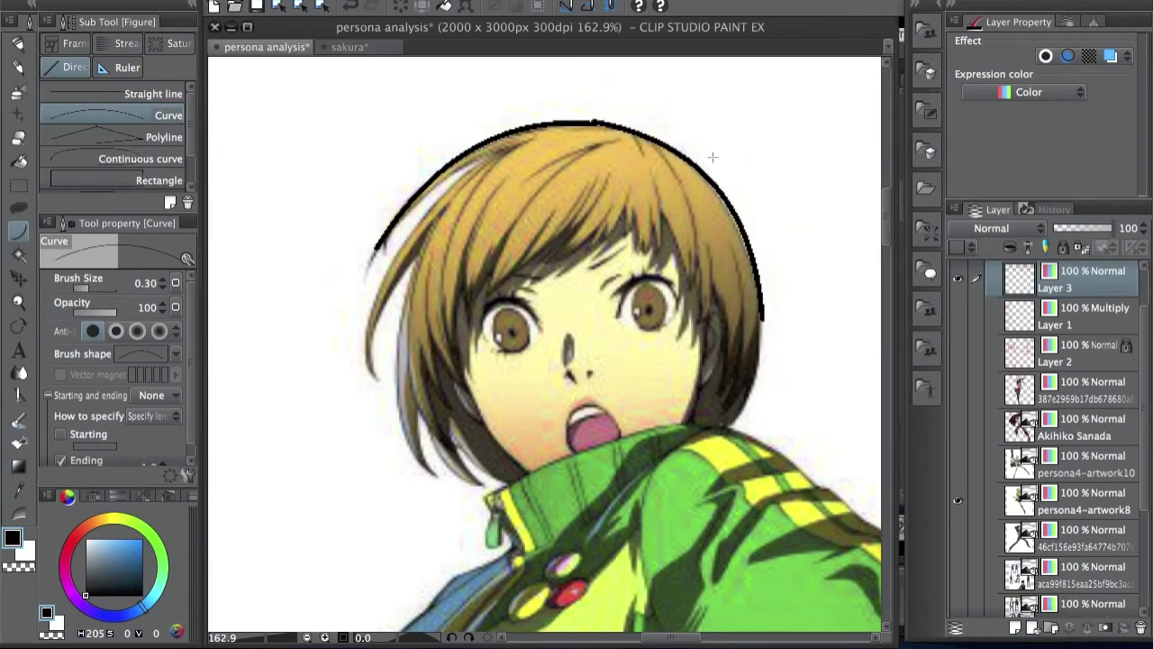
# Clear the traced outer hair contour arcs from Layer 3
pyautogui.press('Delete')
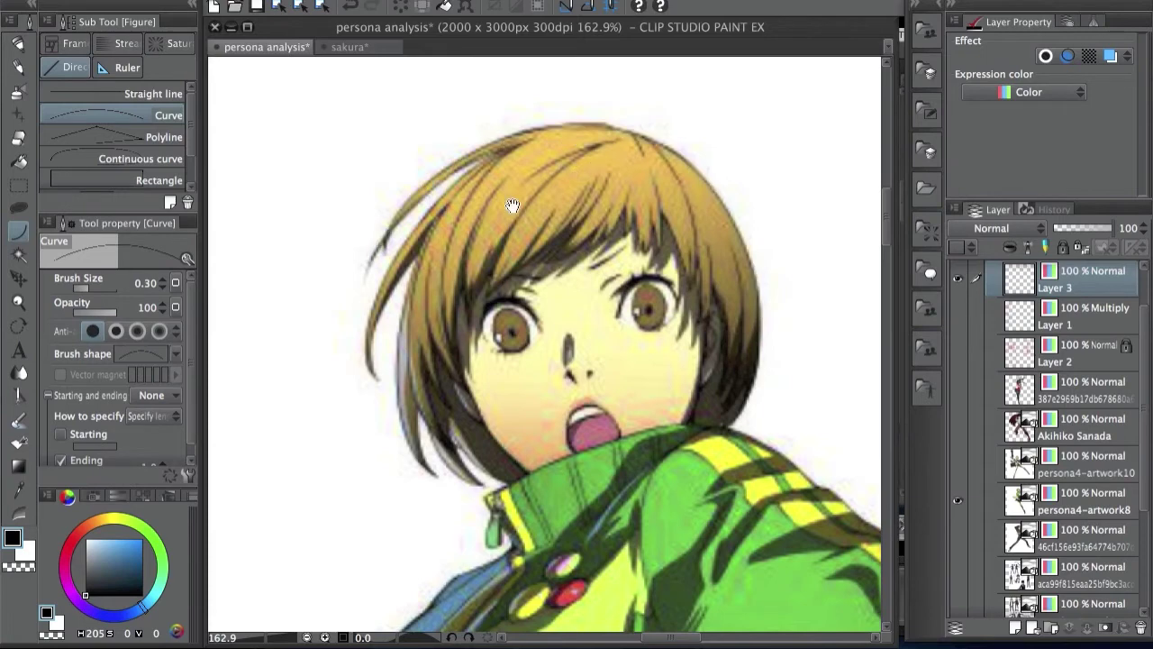
pyautogui.moveTo(515, 201); pyautogui.dragTo(491, 152)
# Try freehand 0.30-size Milli pen arcs in the blank area beside the brown-haired head, undoing them
pyautogui.press('p')
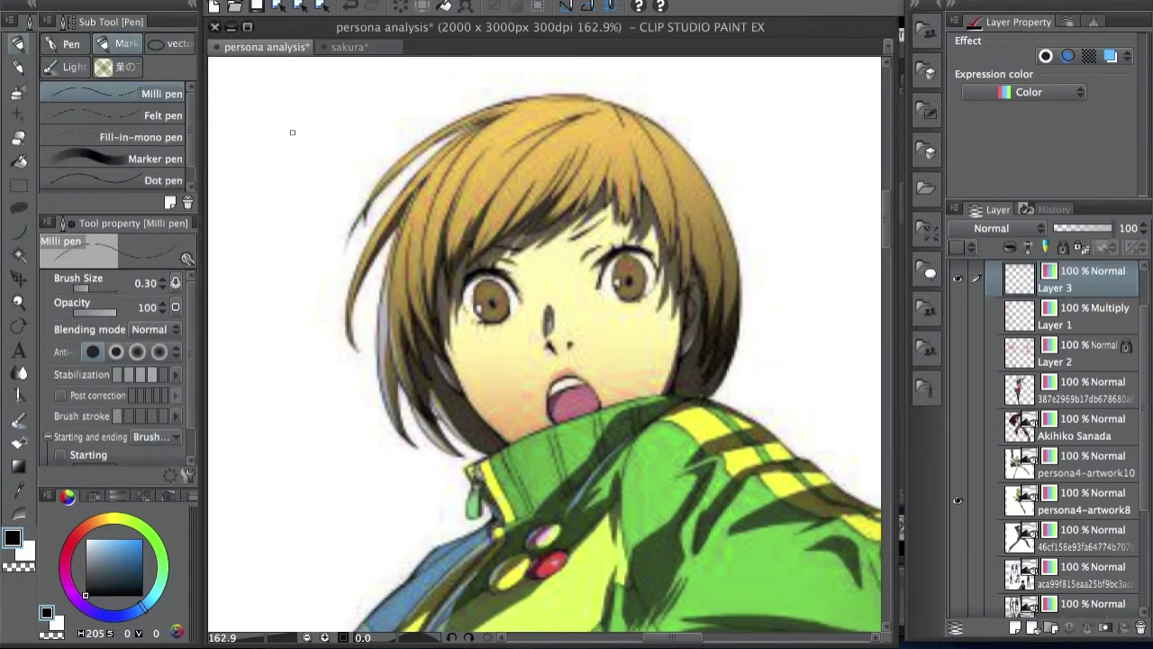
pyautogui.moveTo(295, 131); pyautogui.dragTo(228, 216)
pyautogui.moveTo(252, 174); pyautogui.dragTo(251, 264)
pyautogui.hotkey('ctrl', 'z')
pyautogui.moveTo(248, 171); pyautogui.dragTo(243, 267)
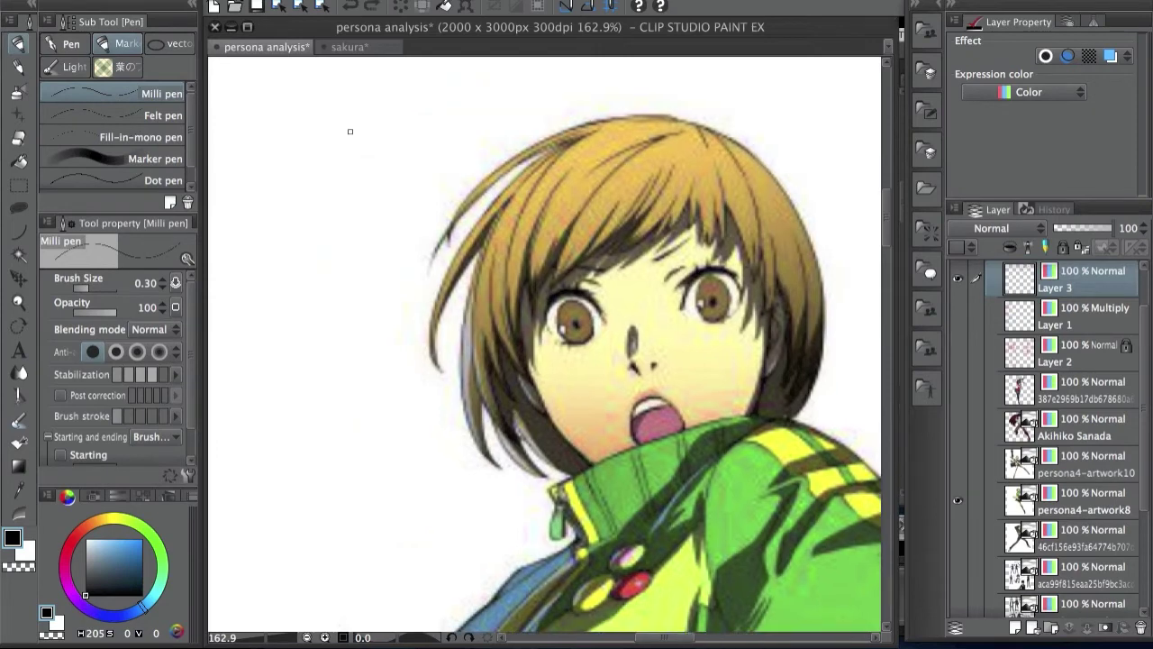
pyautogui.moveTo(364, 115)
pyautogui.mouseDown()
pyautogui.moveTo(298, 171)
pyautogui.moveTo(265, 302)
pyautogui.mouseUp()
pyautogui.moveTo(281, 213)
pyautogui.mouseDown()
pyautogui.moveTo(281, 301)
pyautogui.moveTo(296, 344)
pyautogui.mouseUp()
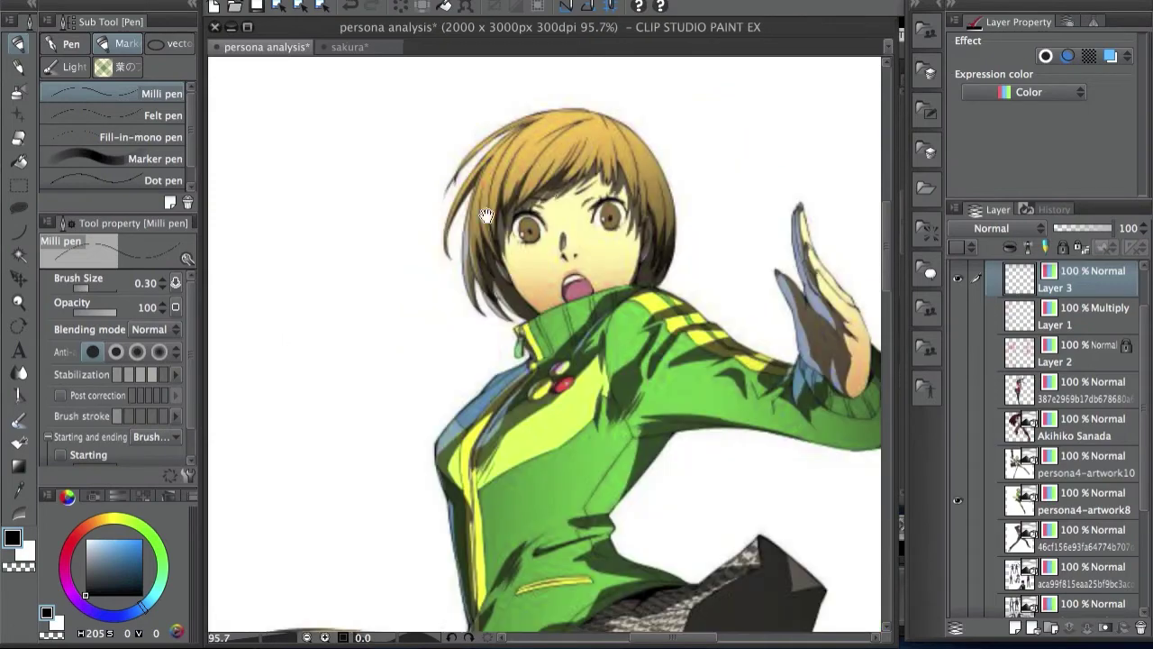
# Examine the line work and shading on the green-jacketed character's head, jacket, legs and dark skirt folds
pyautogui.scroll(-2, 394, 188)
pyautogui.scroll(-5, 490, 330)
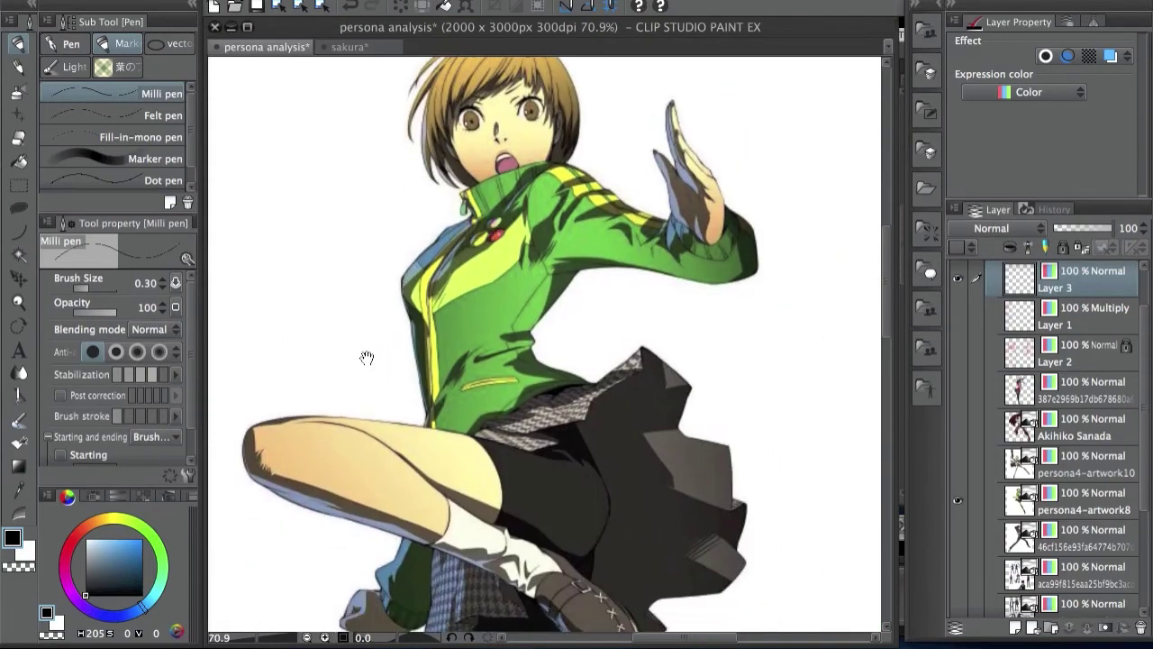
pyautogui.scroll(2, 528, 463)
pyautogui.moveTo(528, 463); pyautogui.dragTo(491, 197)
pyautogui.scroll(10, 491, 198)
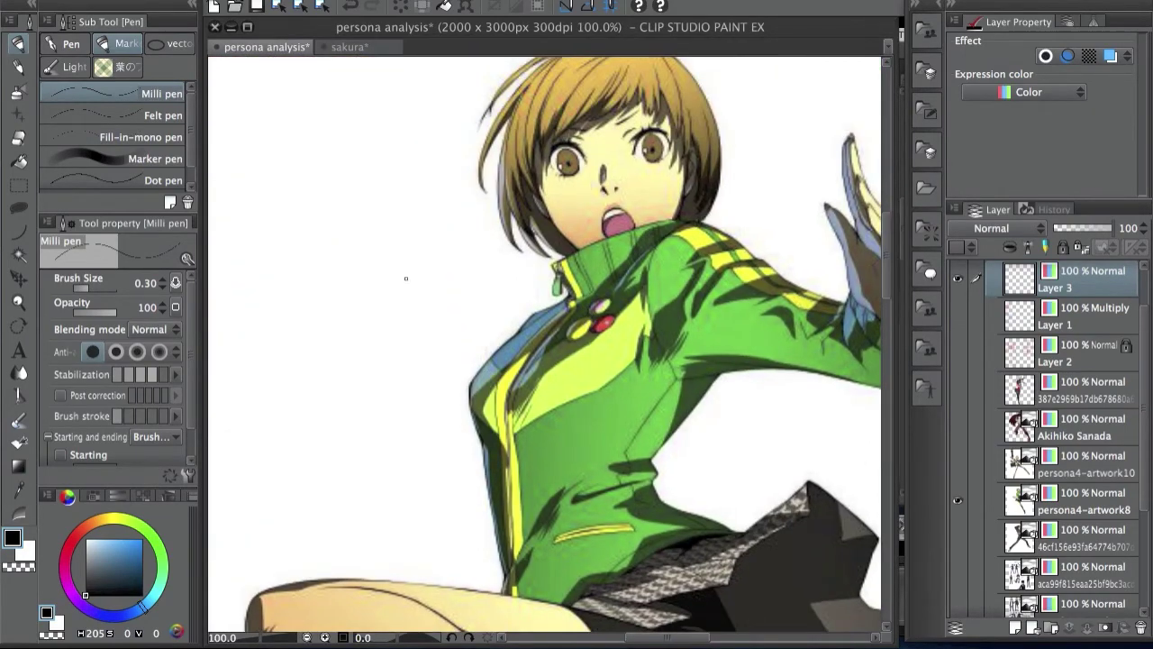
pyautogui.moveTo(414, 195); pyautogui.dragTo(699, 133)
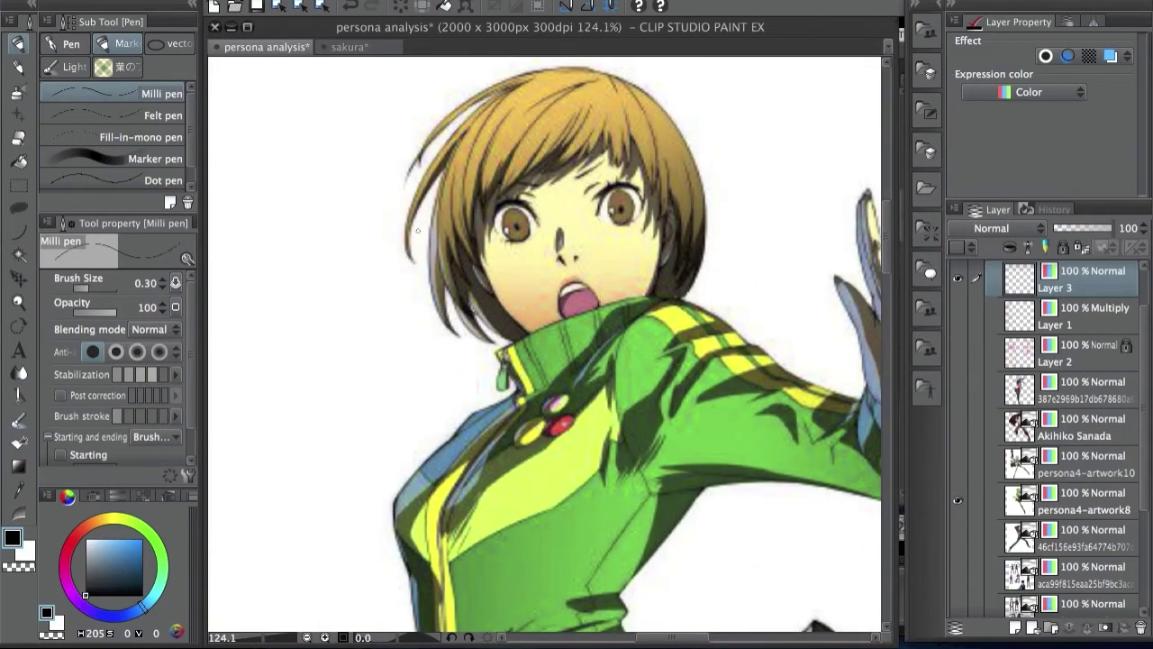
pyautogui.moveTo(480, 351); pyautogui.dragTo(528, 293)
pyautogui.scroll(-3, 510, 296)
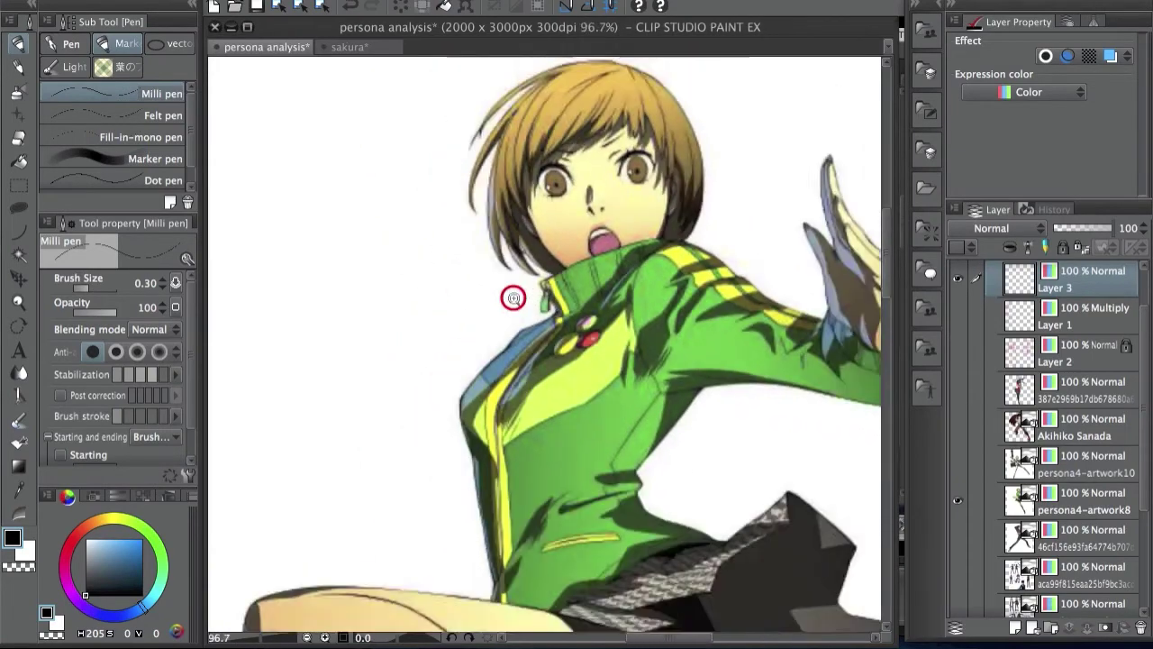
pyautogui.scroll(-2, 664, 368)
pyautogui.scroll(-2, 671, 333)
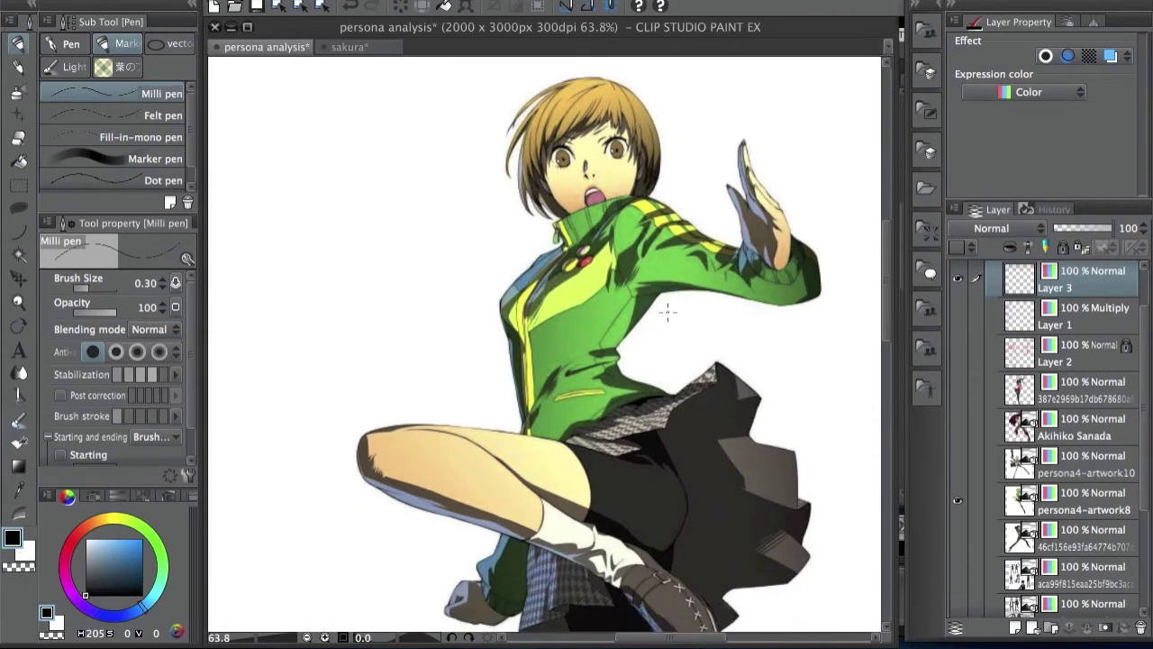
pyautogui.moveTo(519, 464); pyautogui.dragTo(480, 400)
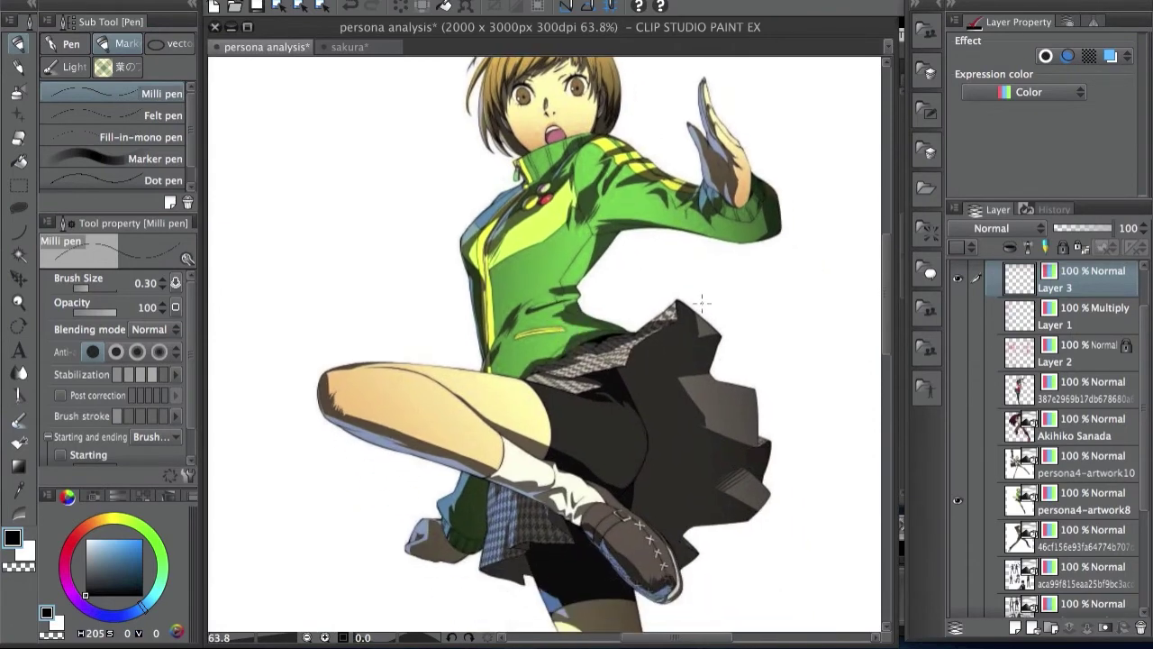
pyautogui.scroll(4, 783, 391)
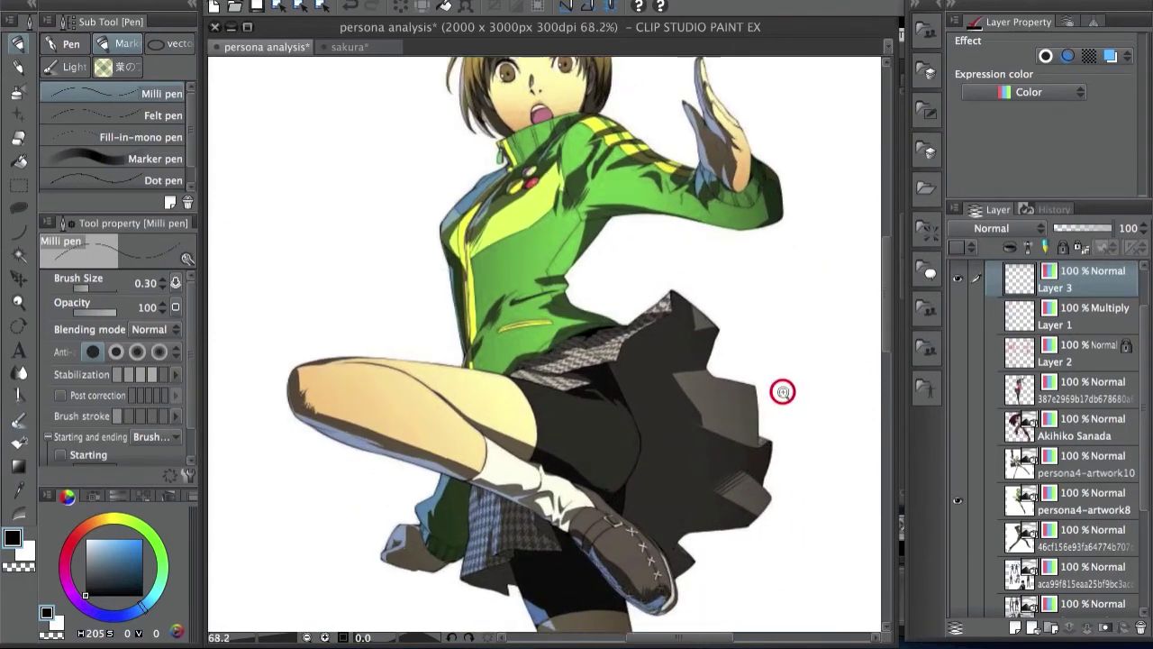
pyautogui.moveTo(648, 522); pyautogui.dragTo(664, 348)
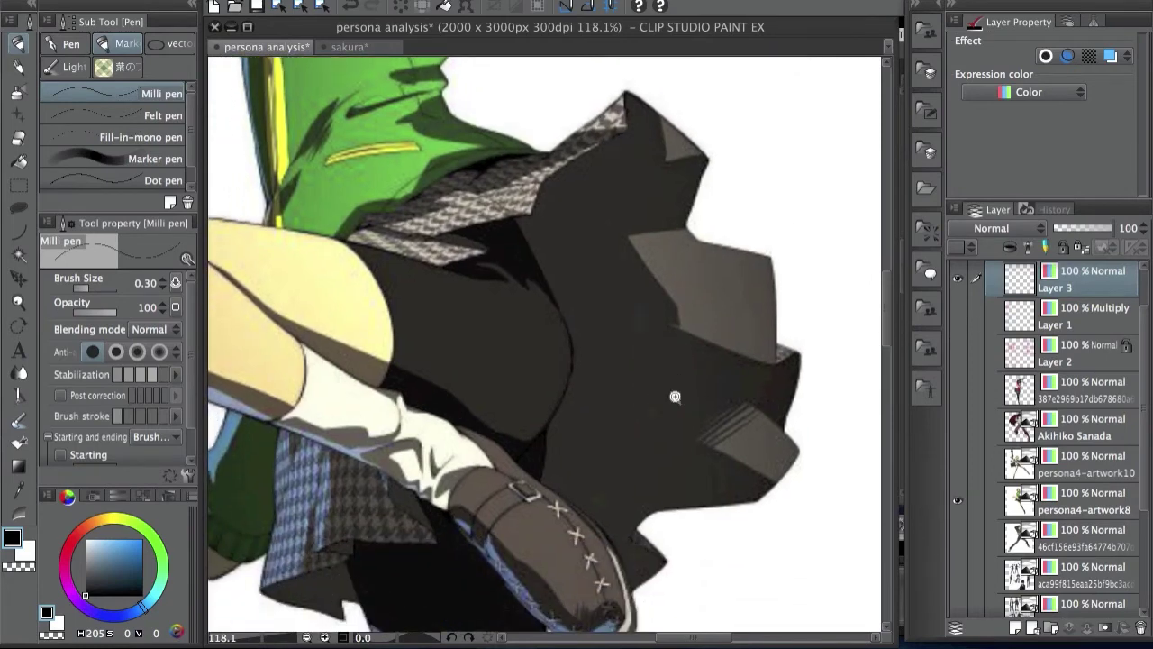
pyautogui.scroll(-2, 675, 397)
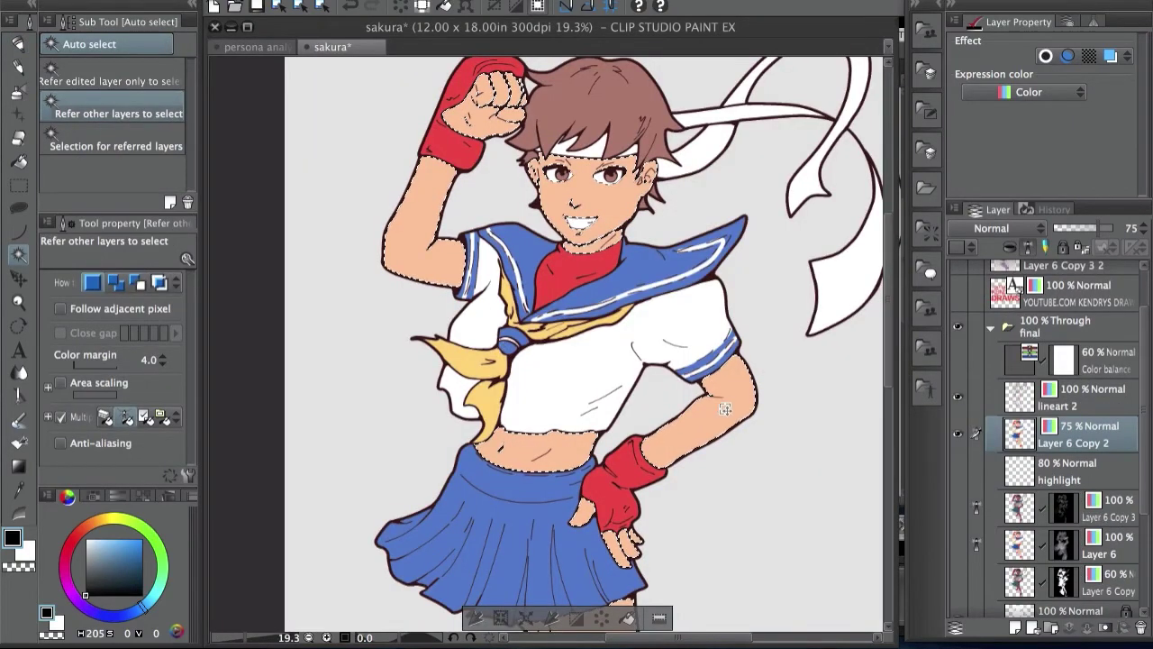
# Fill the selected skin areas on Layer 6 Copy 2 of the sakura drawing with pale cream (H 47, S 13, V 100) and deselect
pyautogui.press('p')
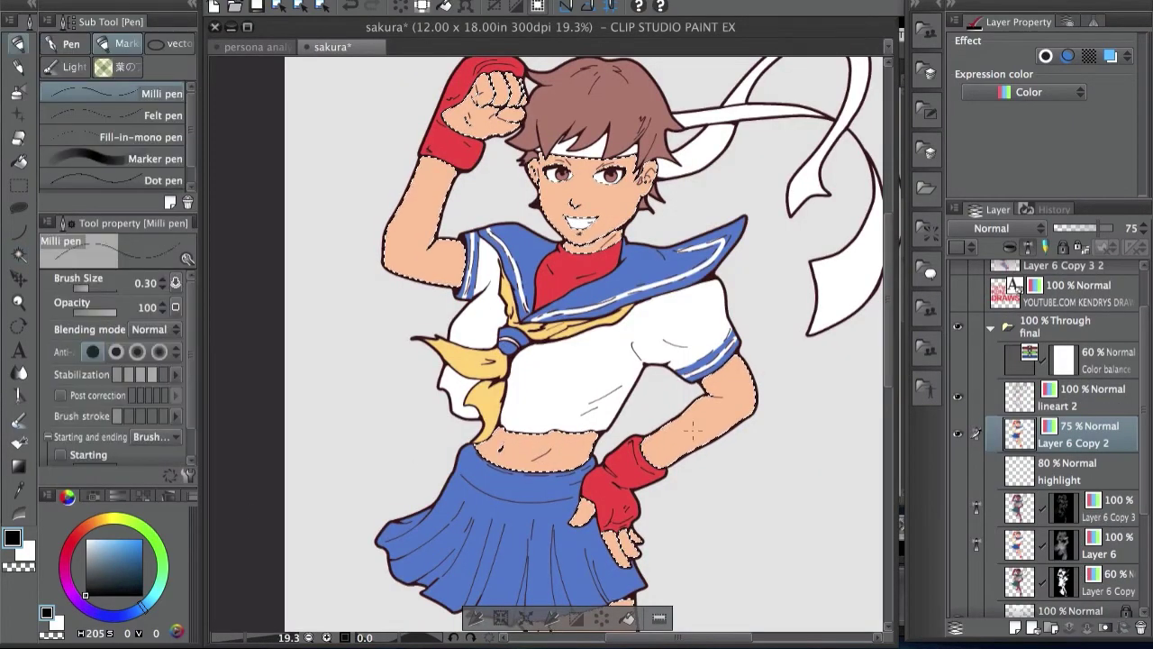
pyautogui.keyDown('alt'); pyautogui.click(714, 418); pyautogui.keyUp('alt')
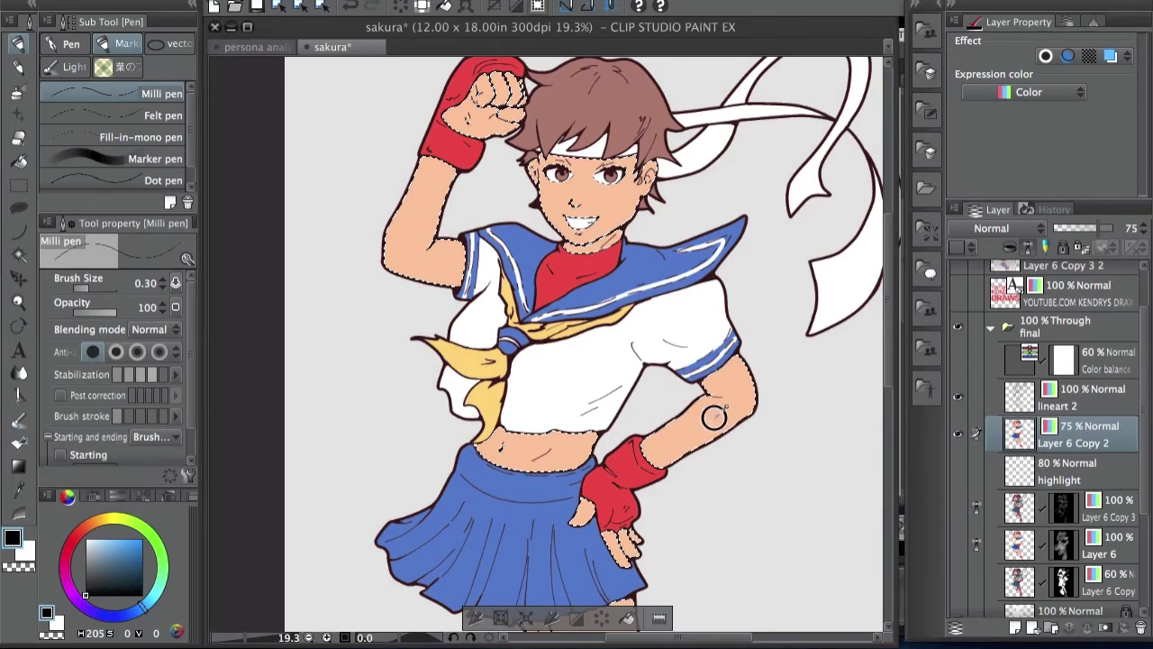
pyautogui.moveTo(101, 541)
pyautogui.mouseDown()
pyautogui.moveTo(104, 519)
pyautogui.moveTo(92, 537)
pyautogui.mouseUp()
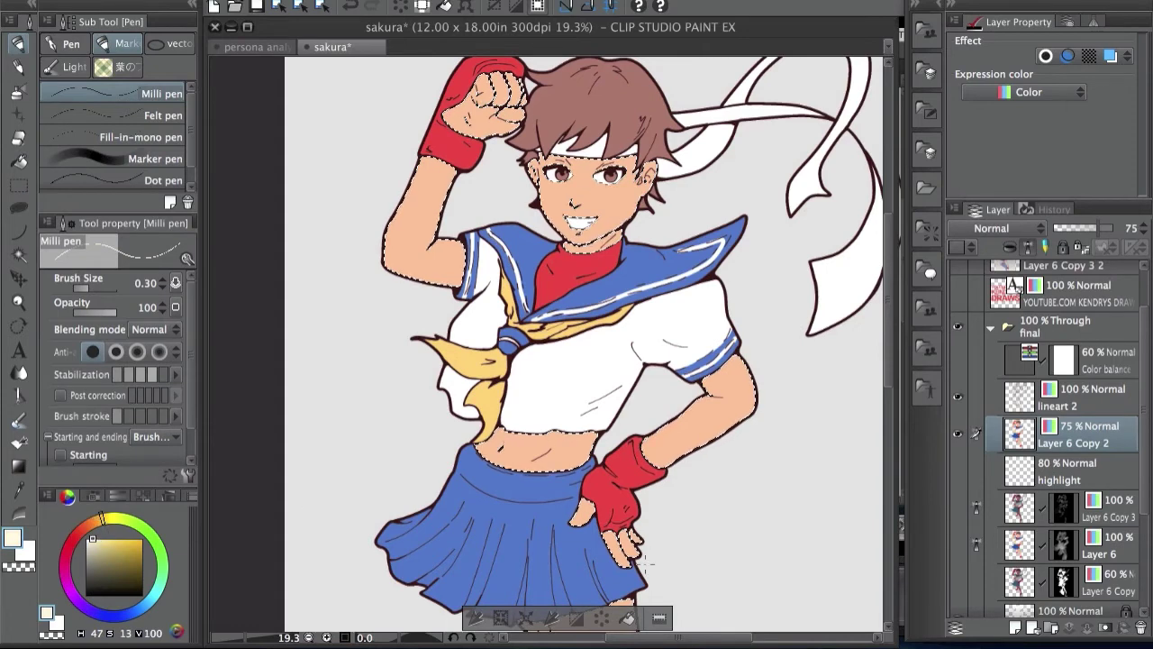
pyautogui.click(628, 618)
pyautogui.hotkey('ctrl', 'd')
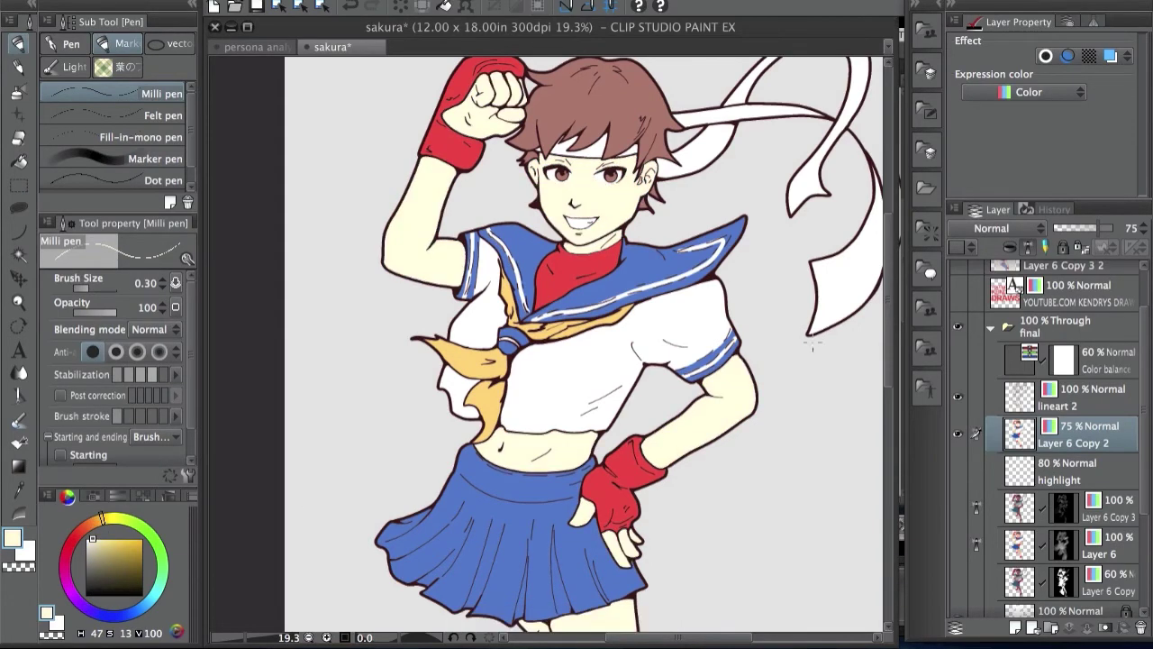
pyautogui.scroll(-1, 741, 371)
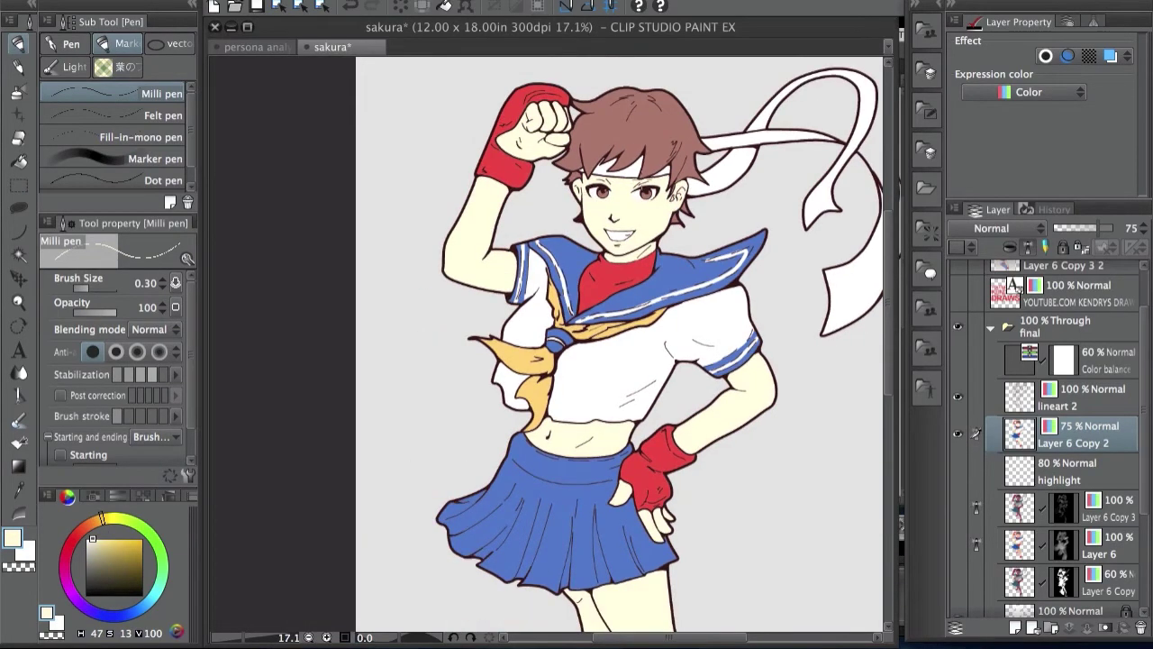
# Sample the golden-brown hair colour (H 42, S 61, V 86) from the persona analysis artwork and return to the sakura drawing
pyautogui.click(267, 47)
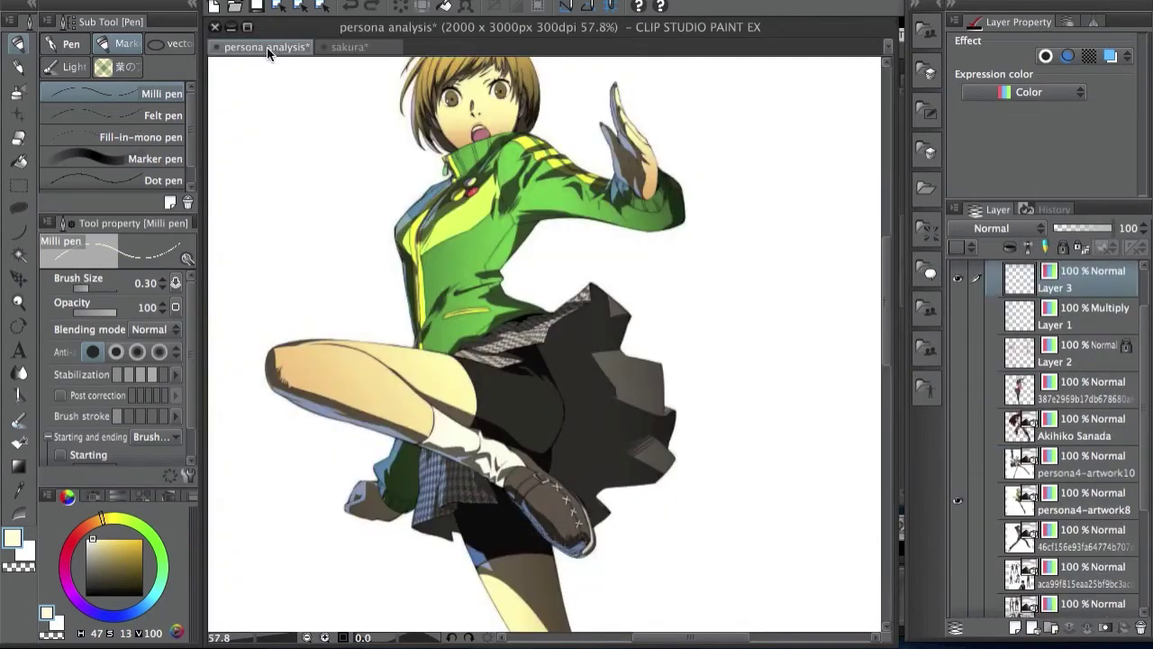
pyautogui.keyDown('alt'); pyautogui.click(427, 68); pyautogui.keyUp('alt')
pyautogui.click(347, 47)
pyautogui.moveTo(745, 502); pyautogui.dragTo(735, 400)
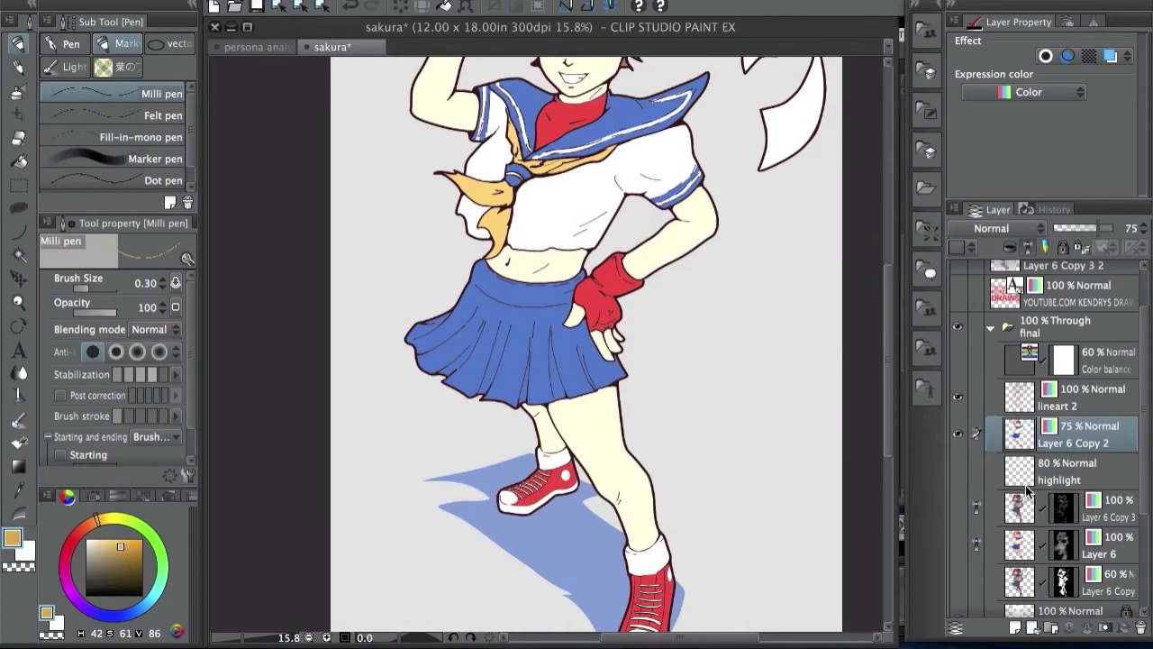
# Add a layer above Layer 6 Copy 2, select the skin and shade the legs upward with a red-brown (H 16, S 71, V 81) Foreground to transparent gradient
pyautogui.click(1016, 628)
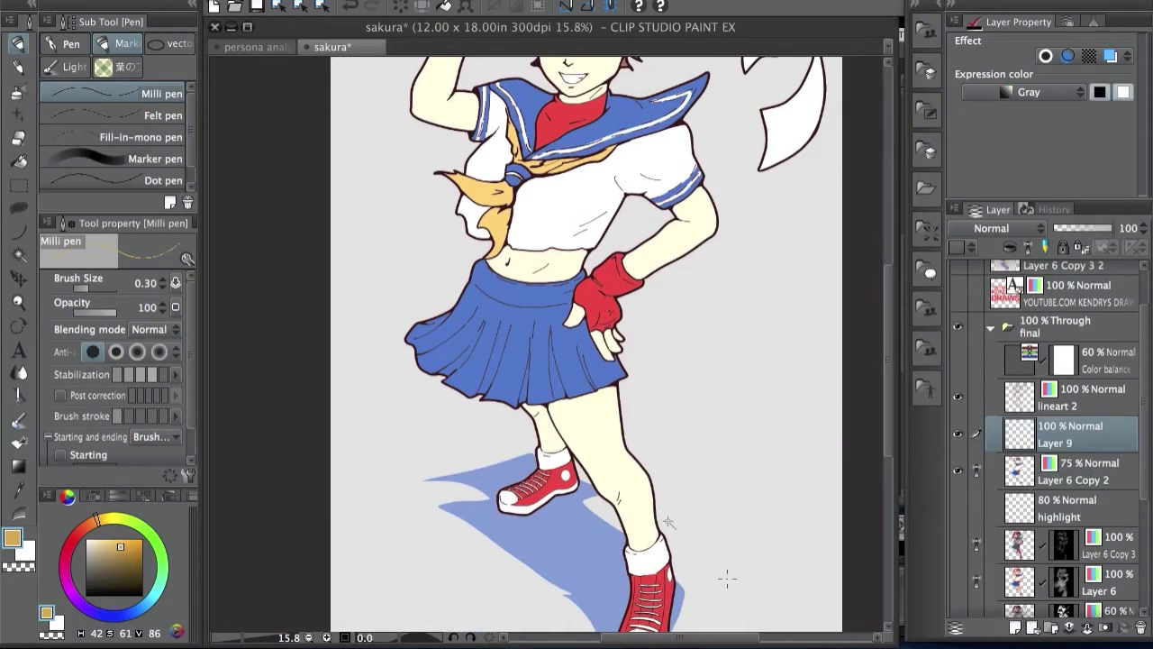
pyautogui.press('w')
pyautogui.scroll(-3, 687, 420)
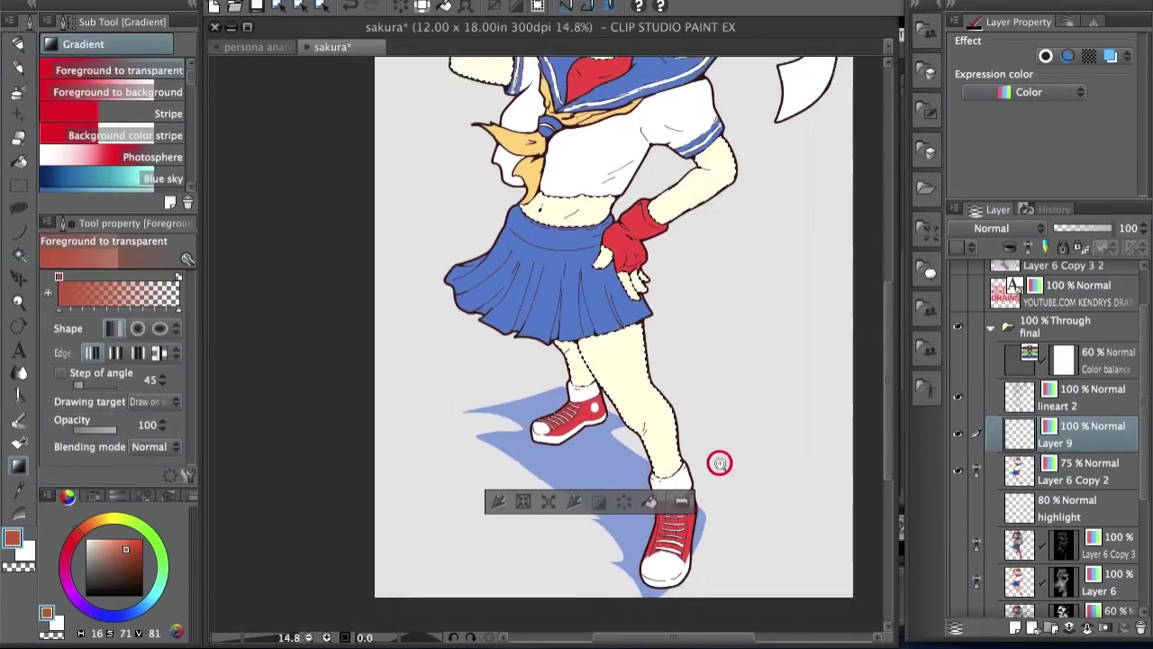
pyautogui.scroll(-1, 718, 463)
pyautogui.moveTo(644, 599); pyautogui.dragTo(596, 334)
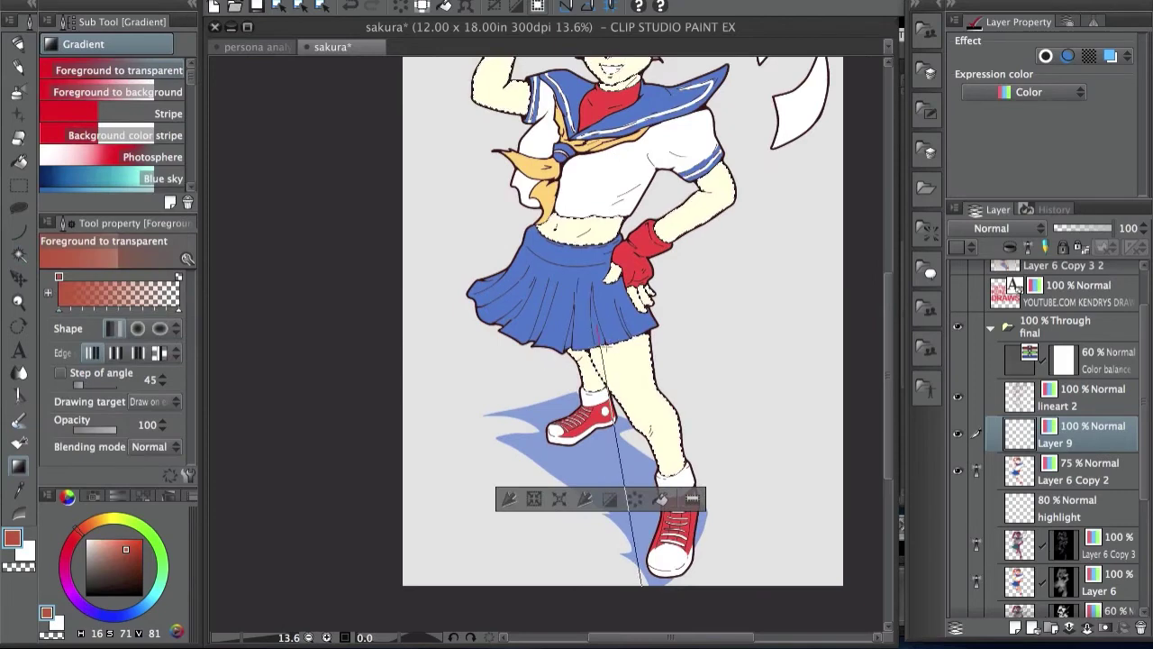
pyautogui.moveTo(642, 581); pyautogui.dragTo(641, 581)
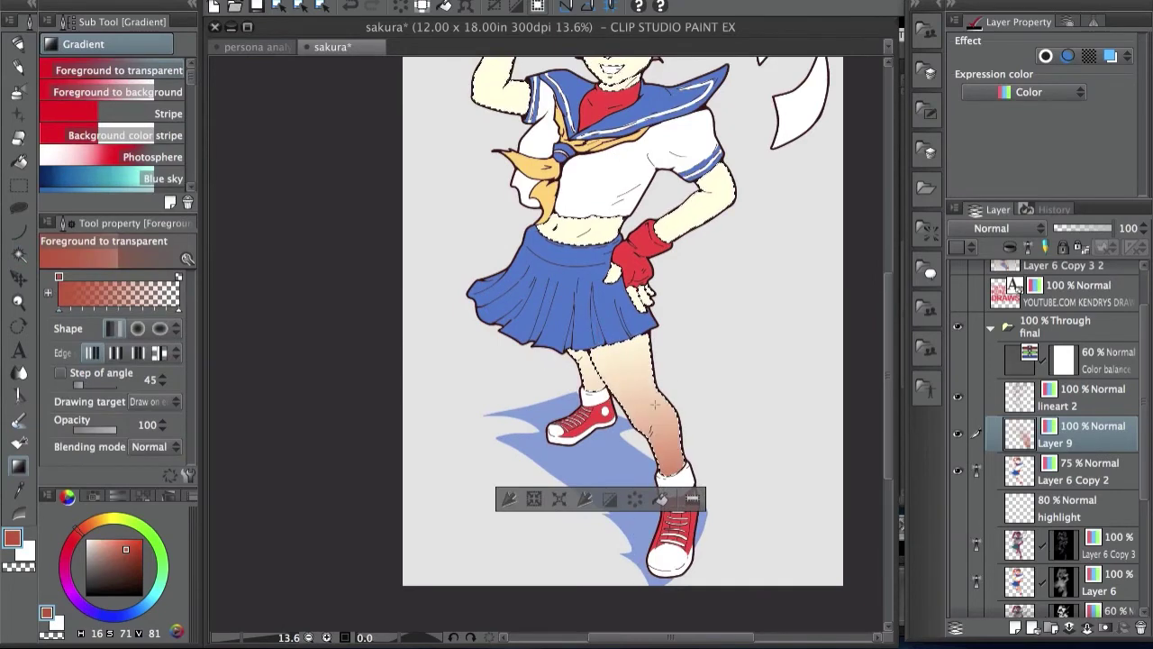
pyautogui.hotkey('ctrl', 'd')
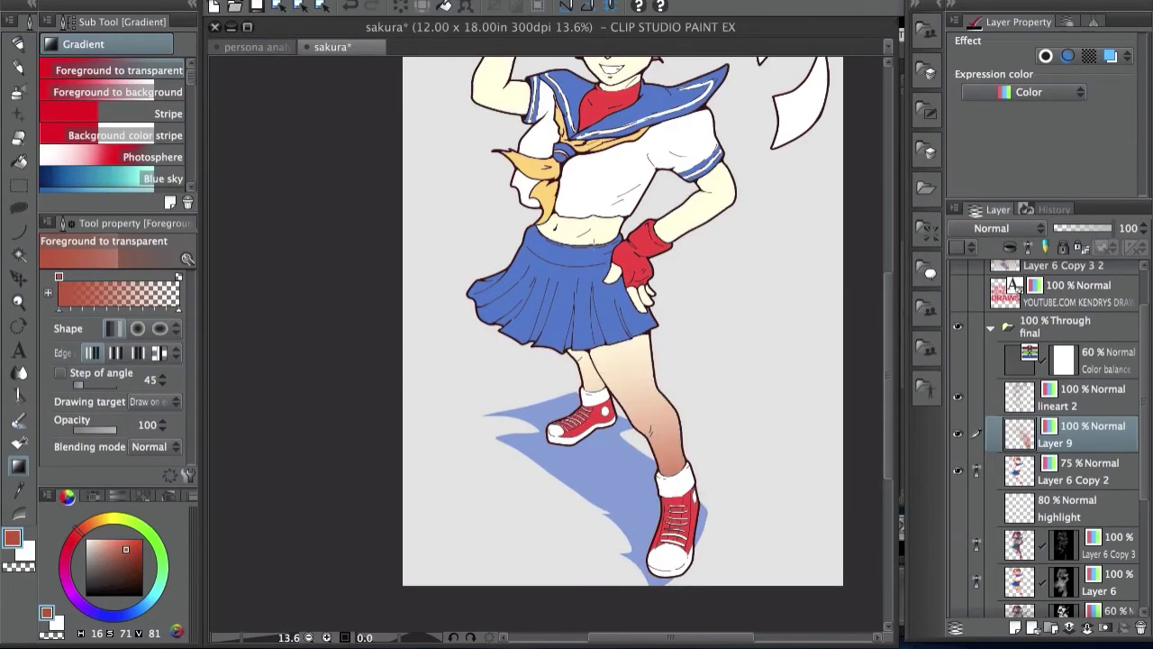
# Restore the skin selection, apply the same red-brown gradient inward across the raised arm from the elbow, and deselect
pyautogui.moveTo(583, 287); pyautogui.dragTo(617, 459)
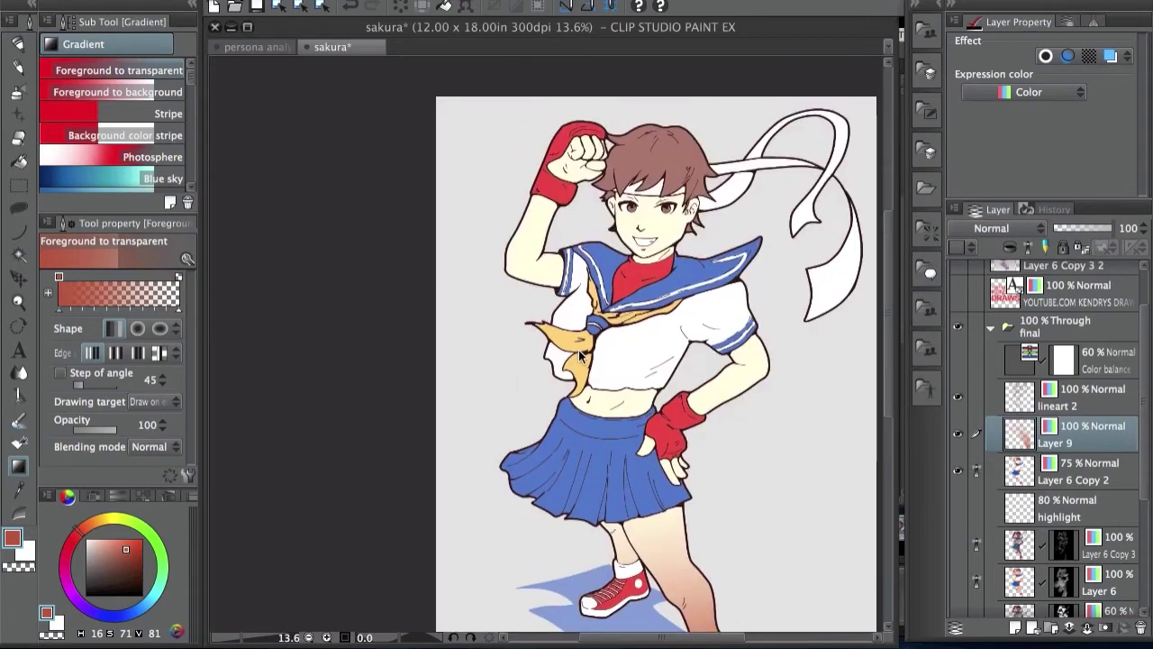
pyautogui.hotkey('ctrl', 'z')
pyautogui.moveTo(406, 234); pyautogui.dragTo(551, 219)
pyautogui.moveTo(476, 221); pyautogui.dragTo(522, 215)
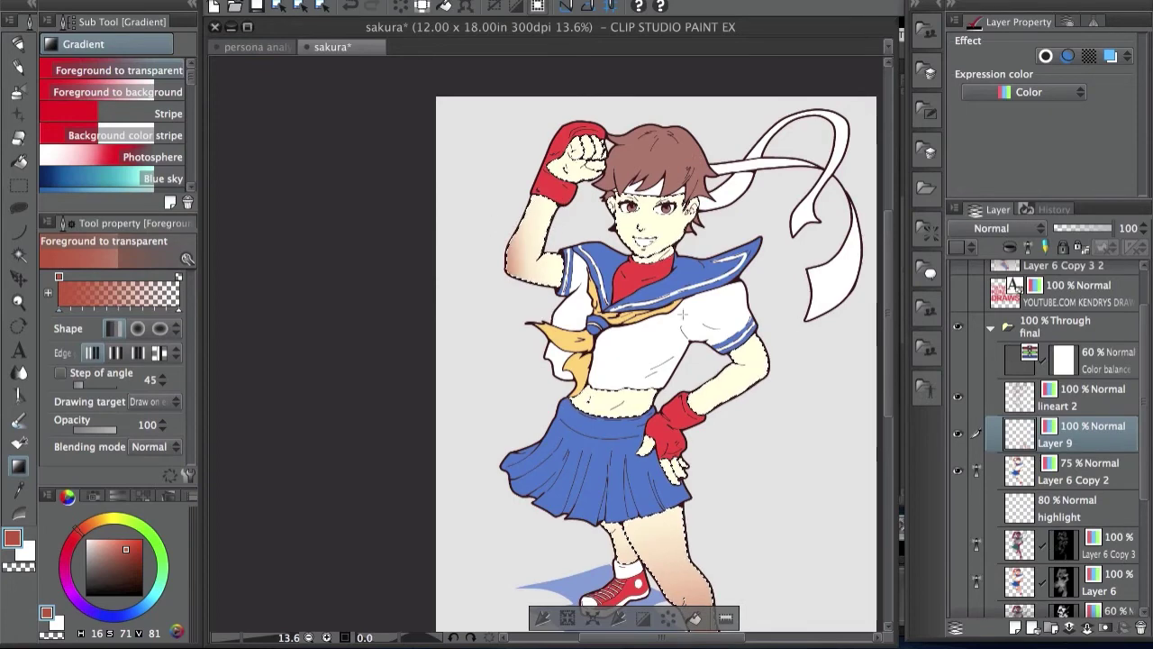
pyautogui.hotkey('ctrl', 'd')
# Select only the bare midriff and shade it with the red-brown gradient, undoing the stray gradient across the whole canvas
pyautogui.moveTo(825, 444); pyautogui.dragTo(682, 321)
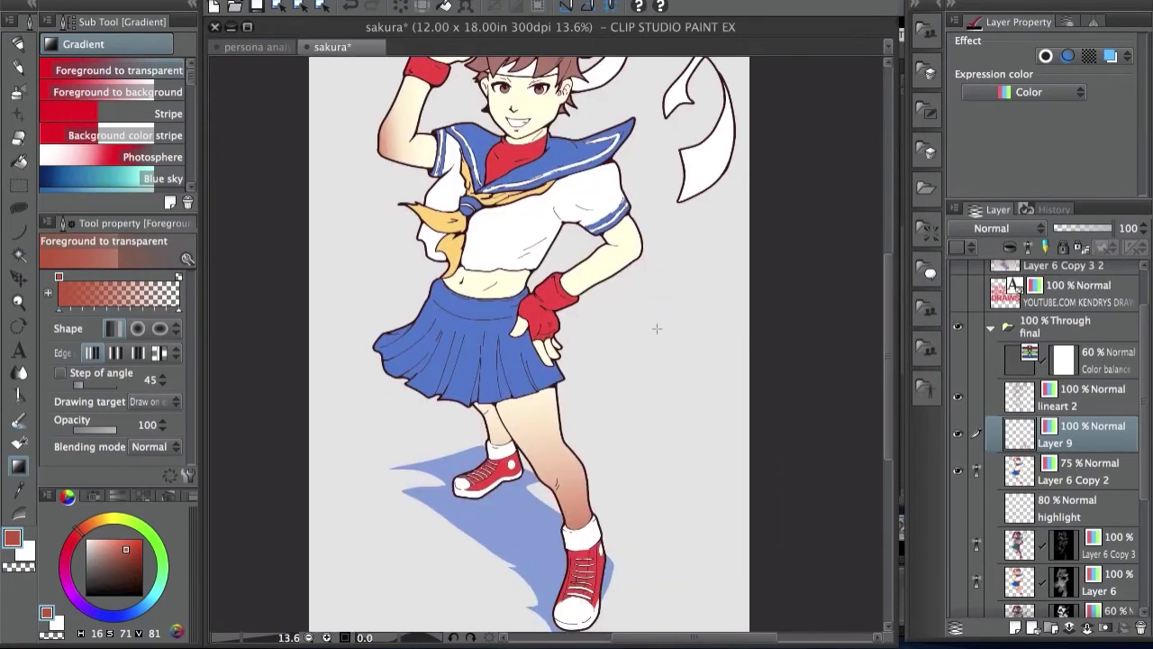
pyautogui.press('w')
pyautogui.click(478, 283)
pyautogui.scroll(5, 528, 237)
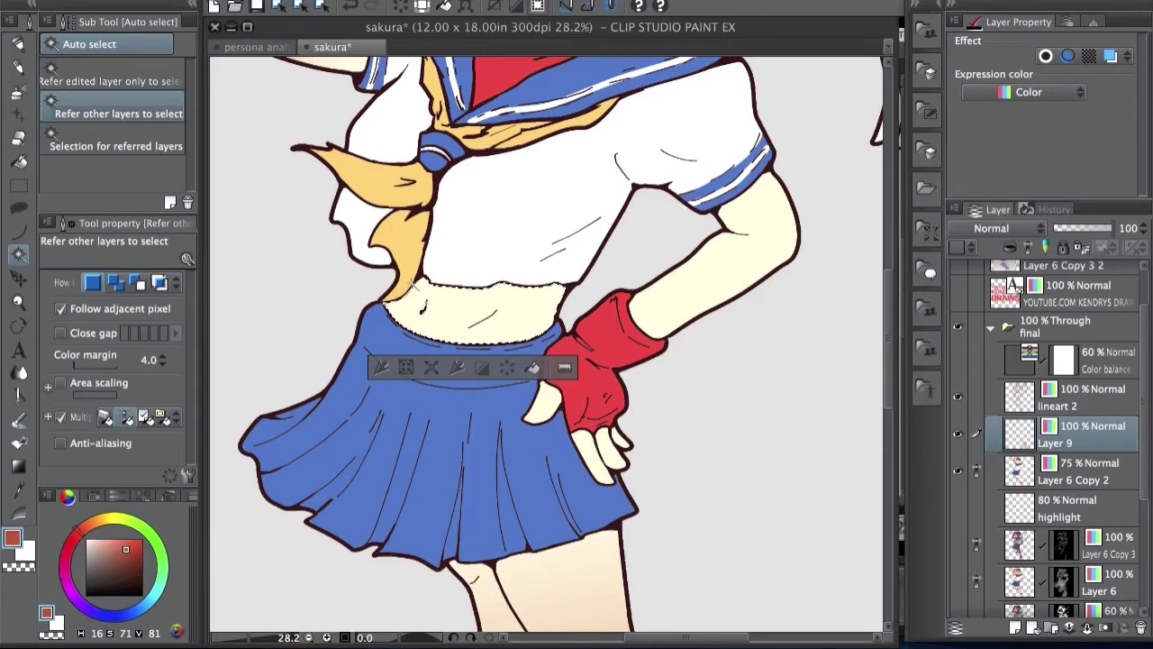
pyautogui.press('g')
pyautogui.press('g')
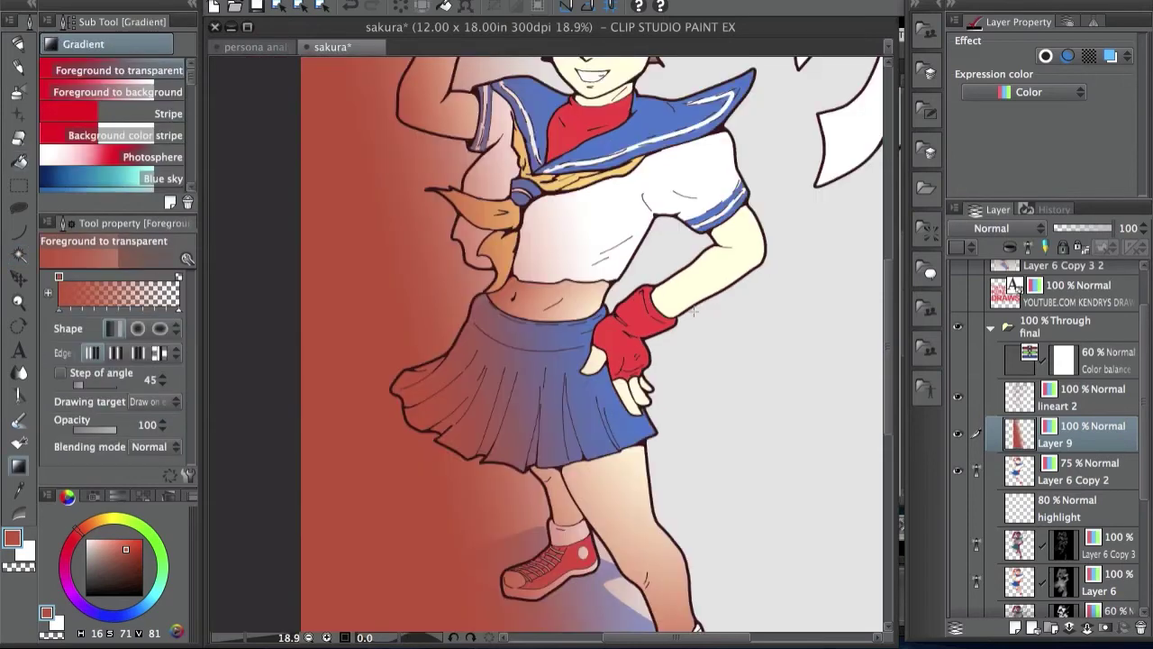
pyautogui.hotkey('ctrl', 'z')
# Select the bent arm's skin, apply the red-brown gradient from the wrist towards the elbow, and deselect
pyautogui.press('w')
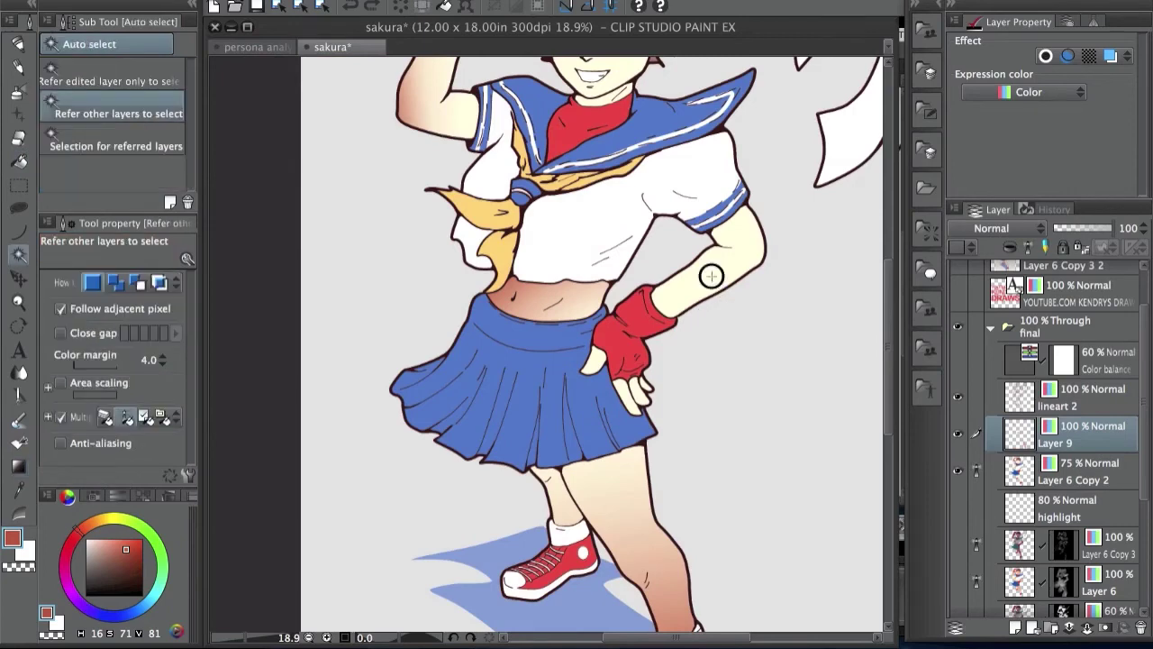
pyautogui.click(711, 270)
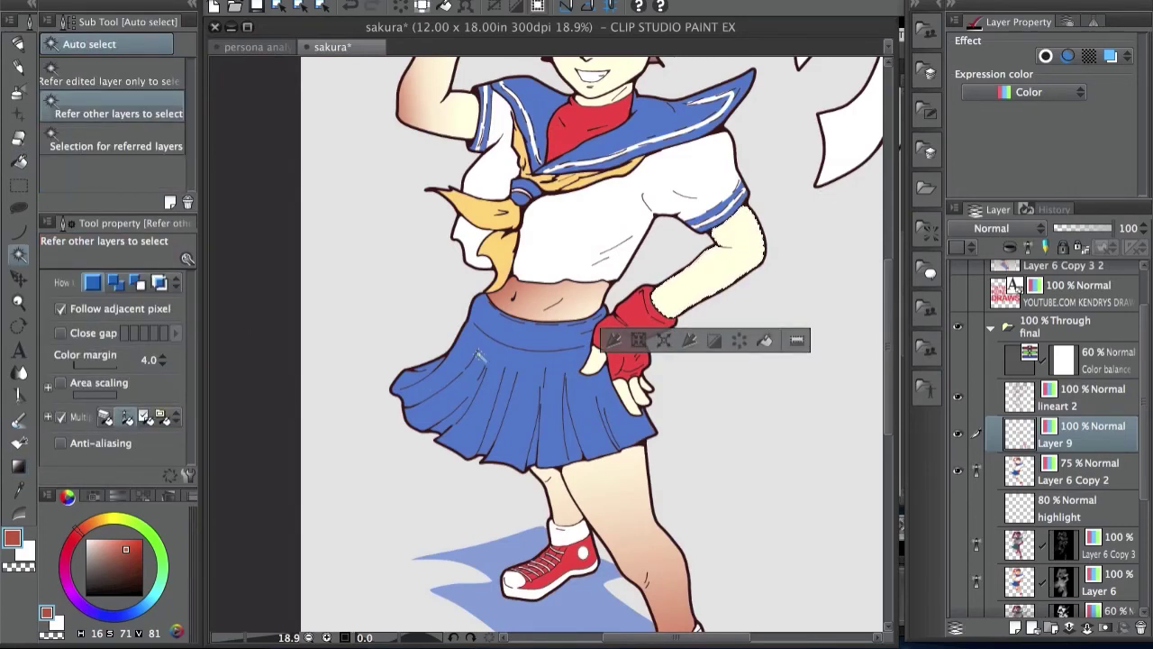
pyautogui.press('g')
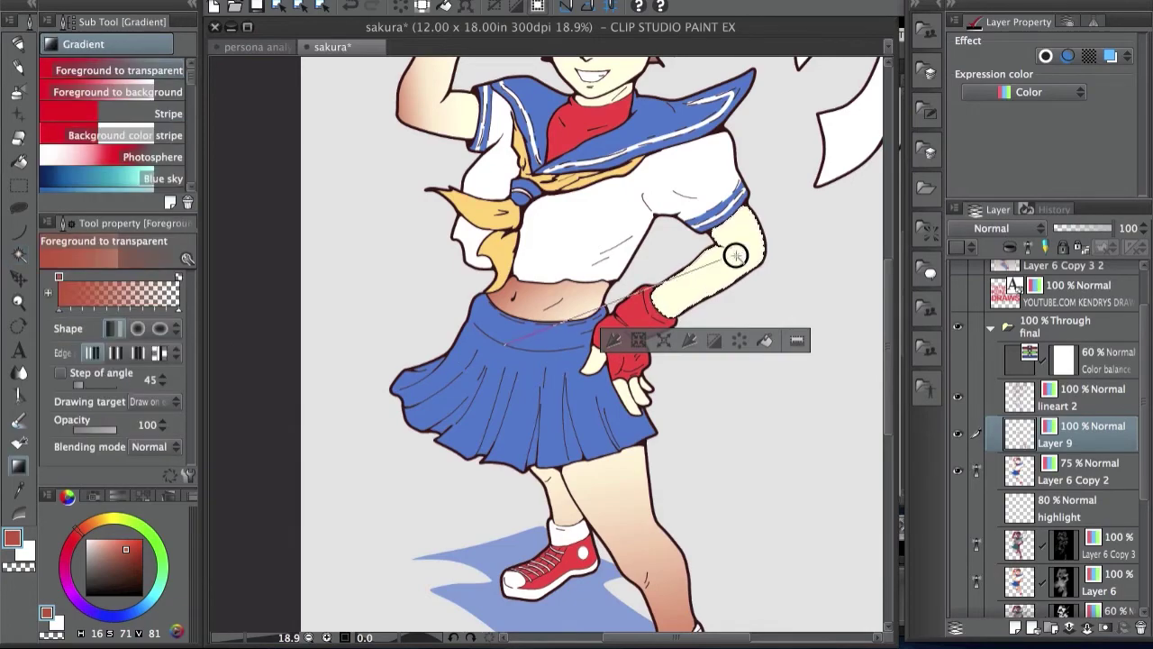
pyautogui.moveTo(581, 316); pyautogui.dragTo(775, 263)
pyautogui.hotkey('ctrl', 'd')
pyautogui.scroll(-4, 694, 265)
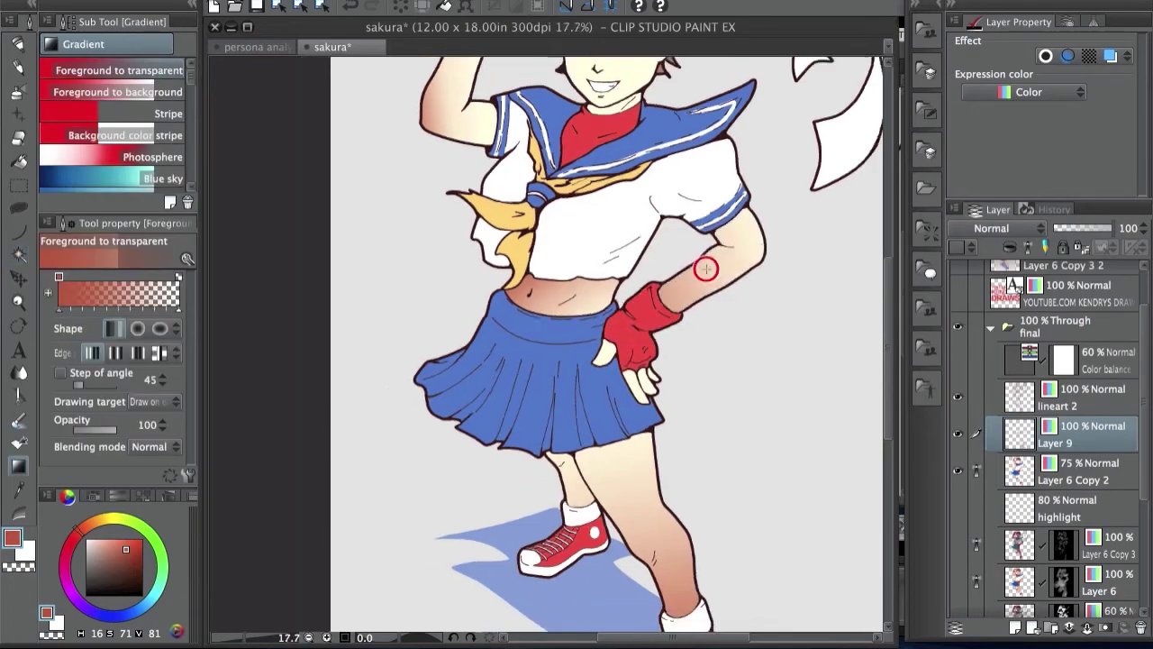
pyautogui.scroll(5, 729, 194)
pyautogui.moveTo(730, 193); pyautogui.dragTo(594, 291)
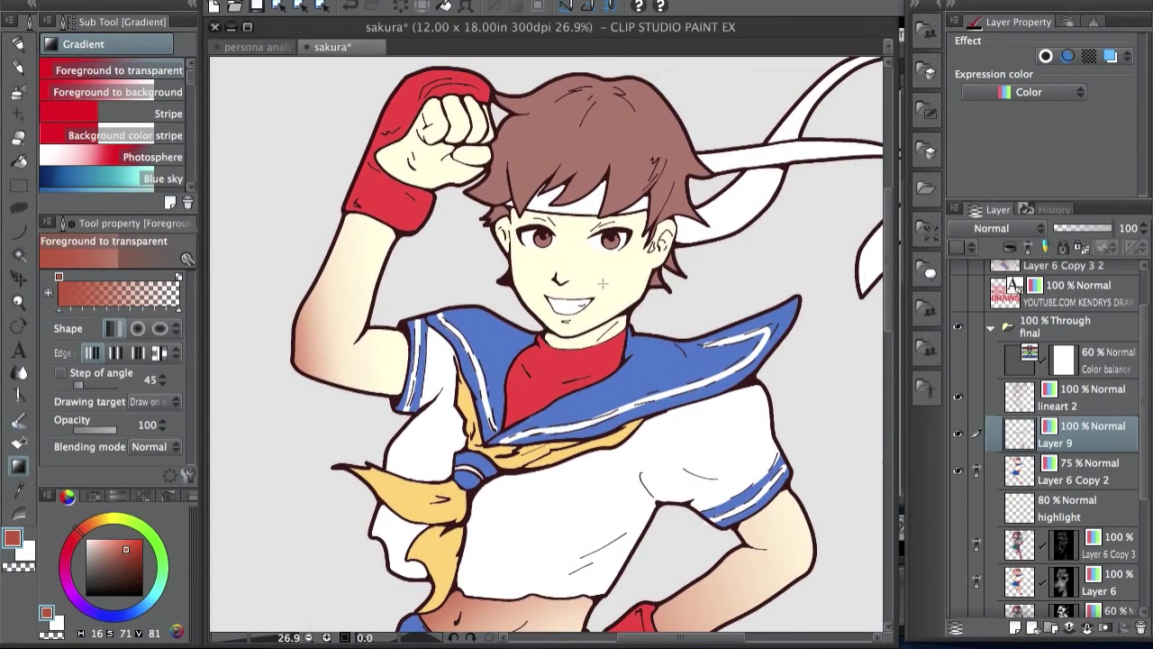
# Turn on the dark shadow layer, Layer 6 Copy, comparing the figure with and without it
pyautogui.press('m')
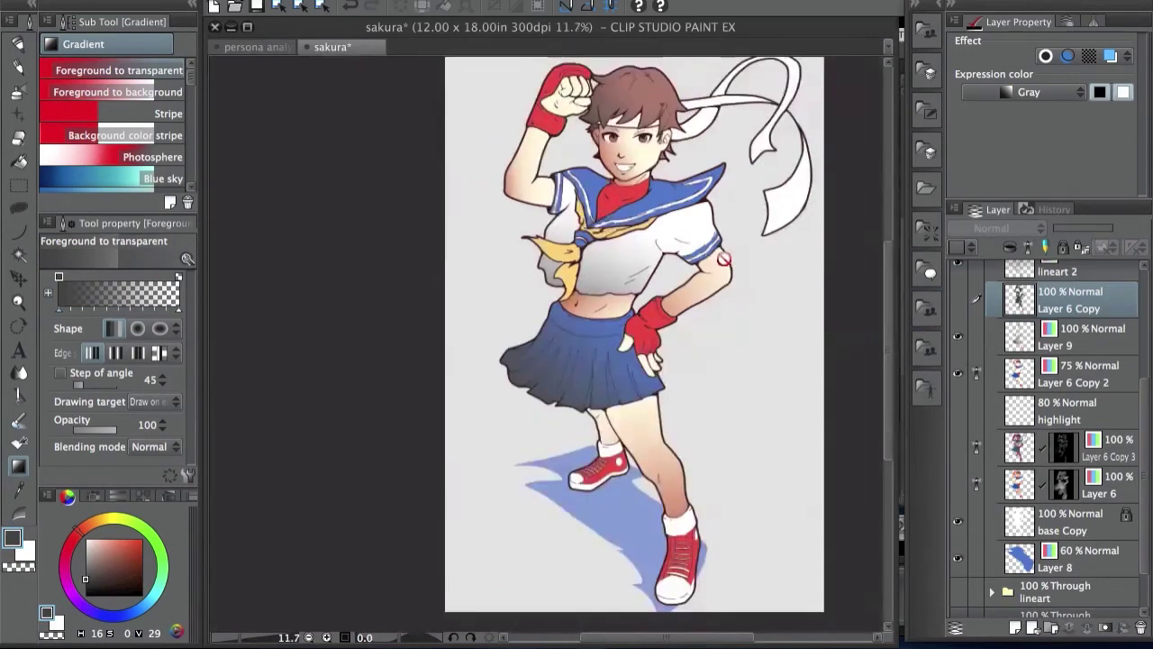
pyautogui.click(958, 300)
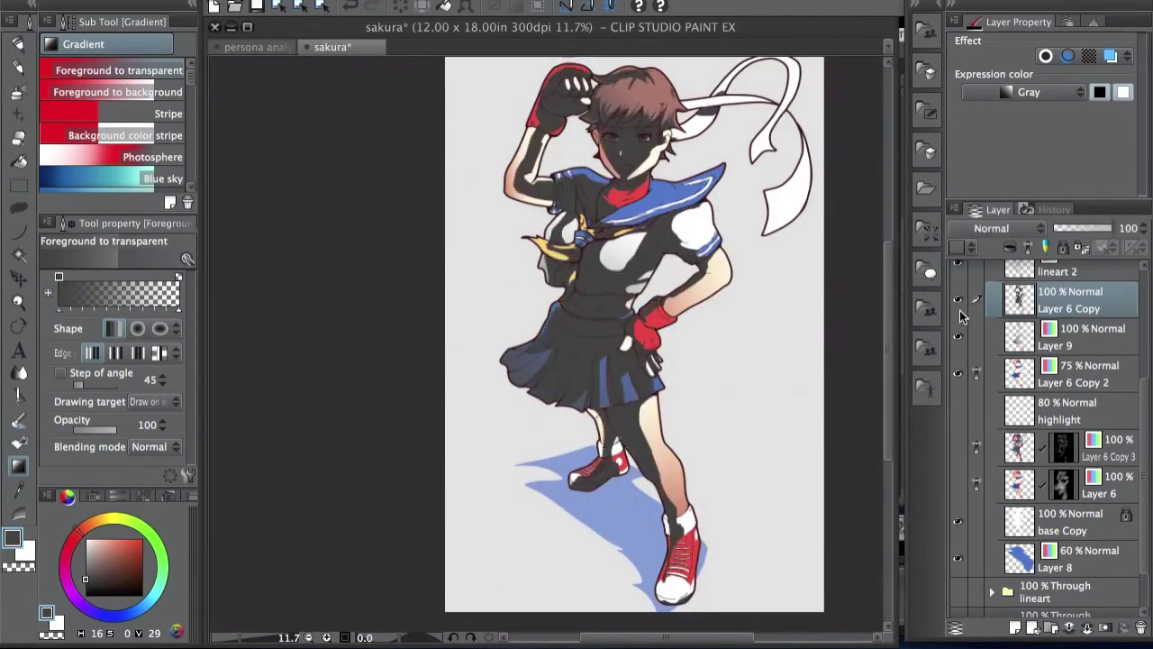
pyautogui.click(958, 300)
pyautogui.click(958, 300)
pyautogui.scroll(2, 621, 206)
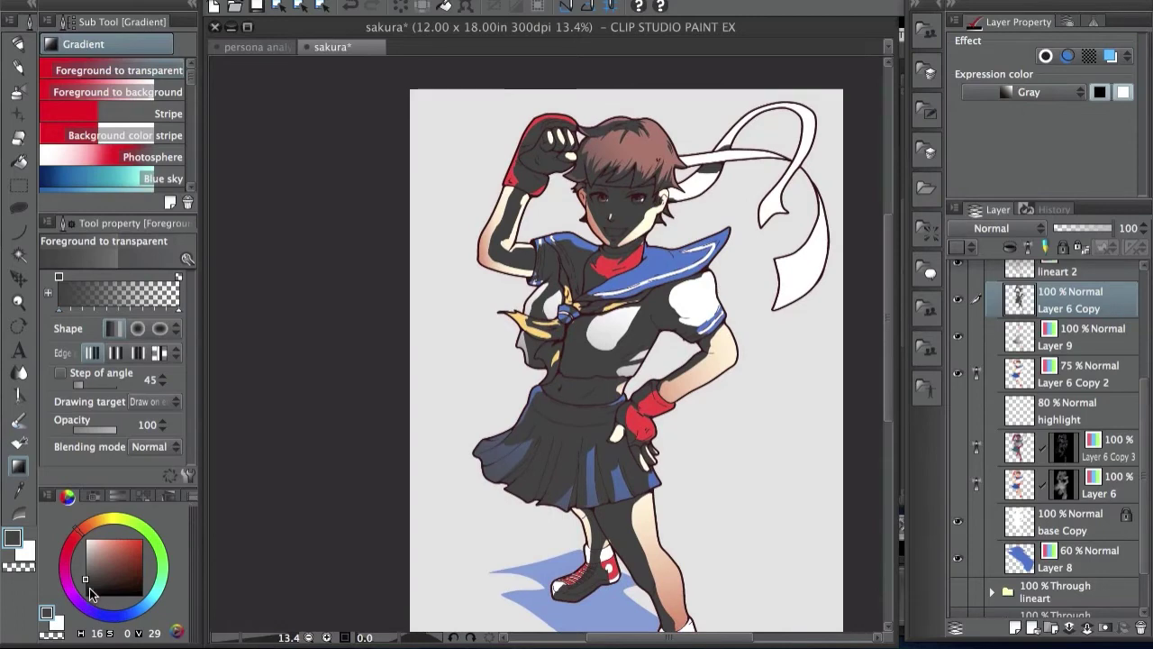
pyautogui.click(959, 300)
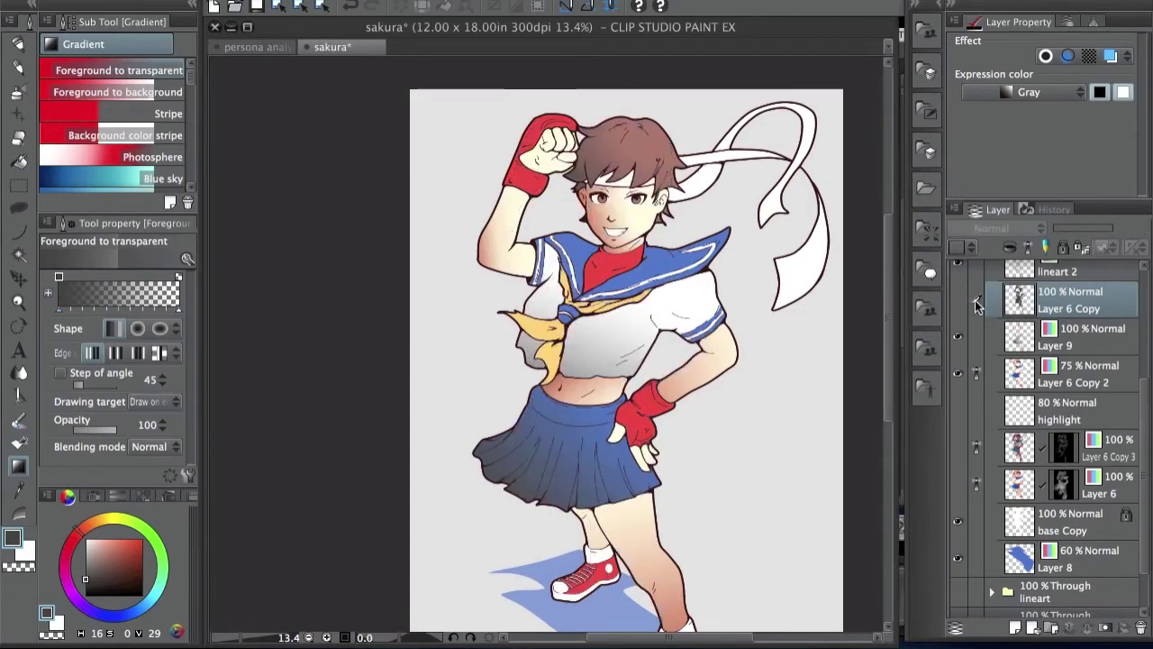
pyautogui.click(958, 300)
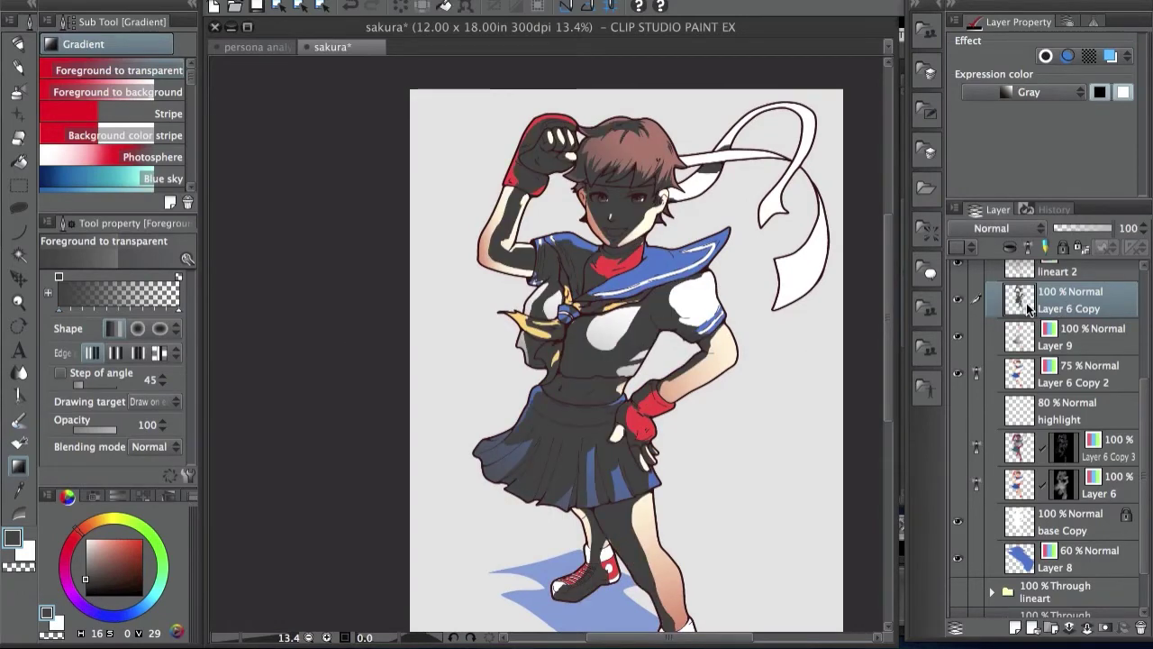
# Set Layer 6 Copy to Multiply blending and lower its opacity to 35%
pyautogui.click(1000, 229)
pyautogui.click(991, 281)
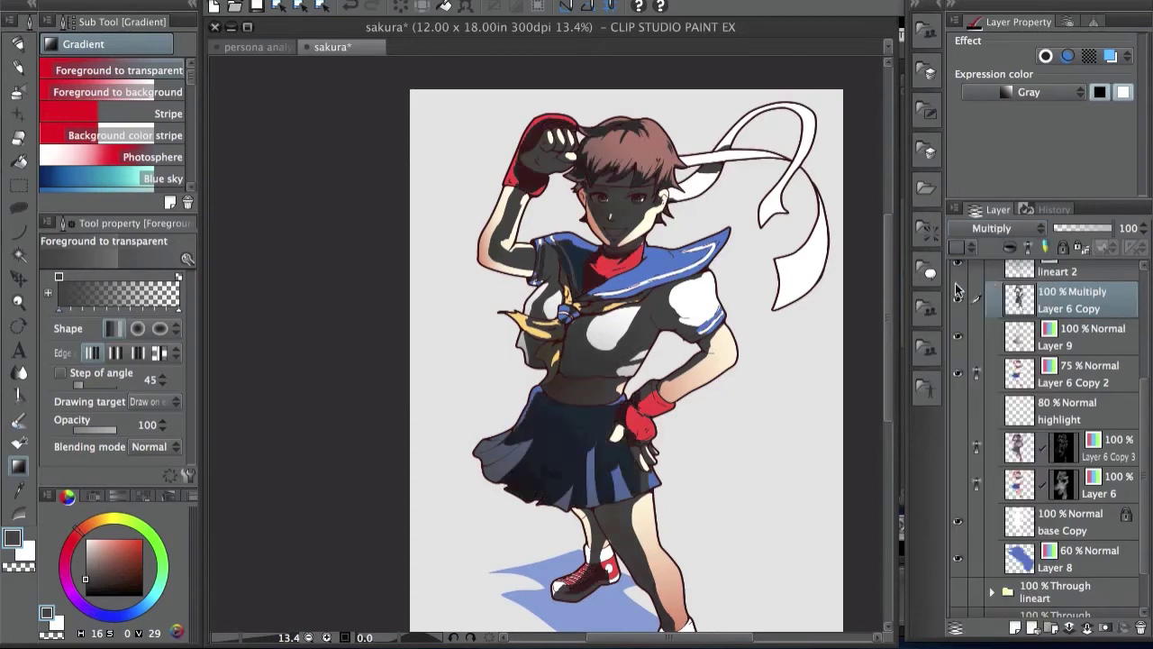
pyautogui.moveTo(1106, 228); pyautogui.dragTo(1074, 230)
pyautogui.scroll(-2, 739, 345)
pyautogui.scroll(2, 735, 261)
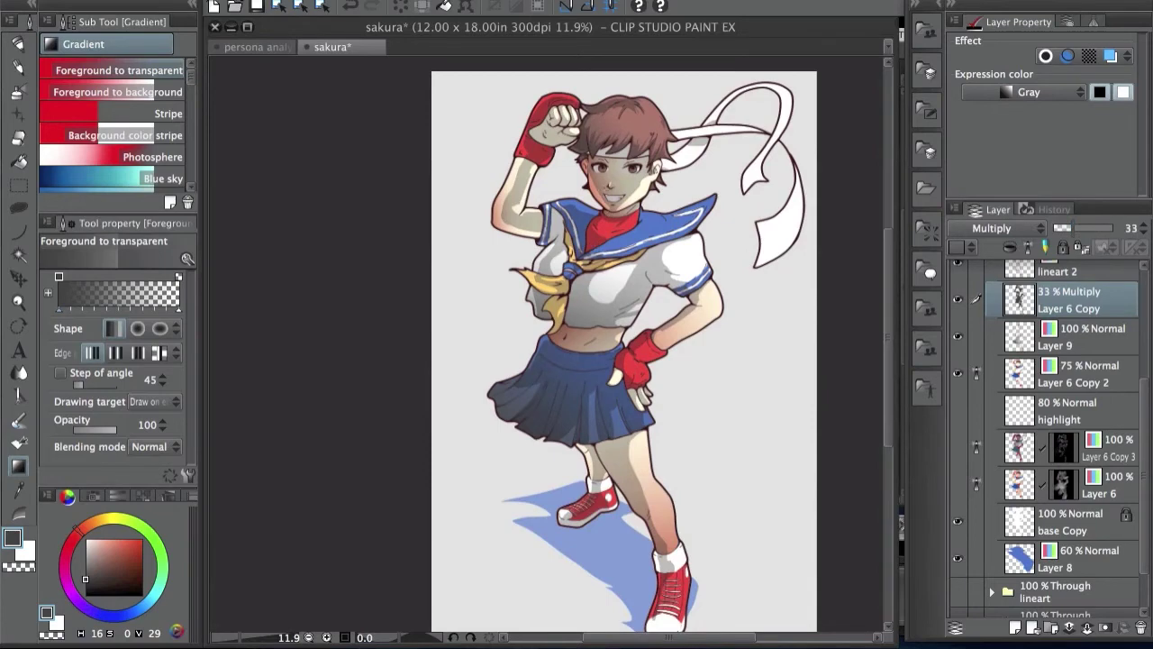
pyautogui.moveTo(624, 170); pyautogui.dragTo(688, 180)
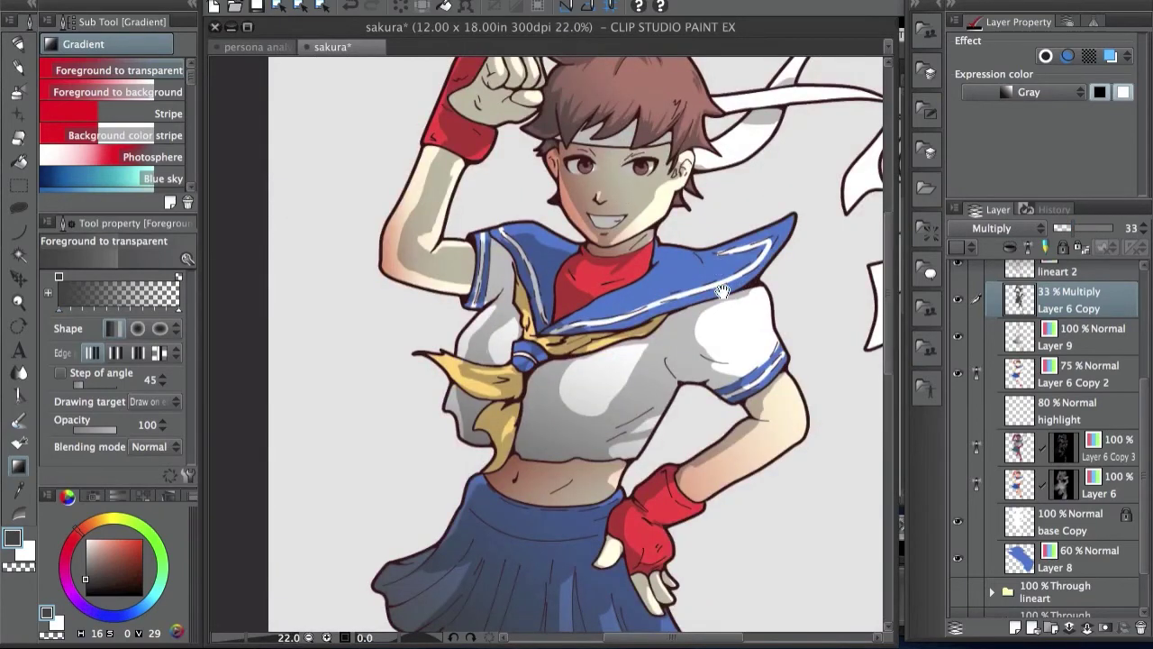
pyautogui.click(1141, 226)
pyautogui.click(1142, 226)
# Examine the multiplied shadows on the sakura figure and compare them with the shading on the Persona reference
pyautogui.scroll(-2, 696, 393)
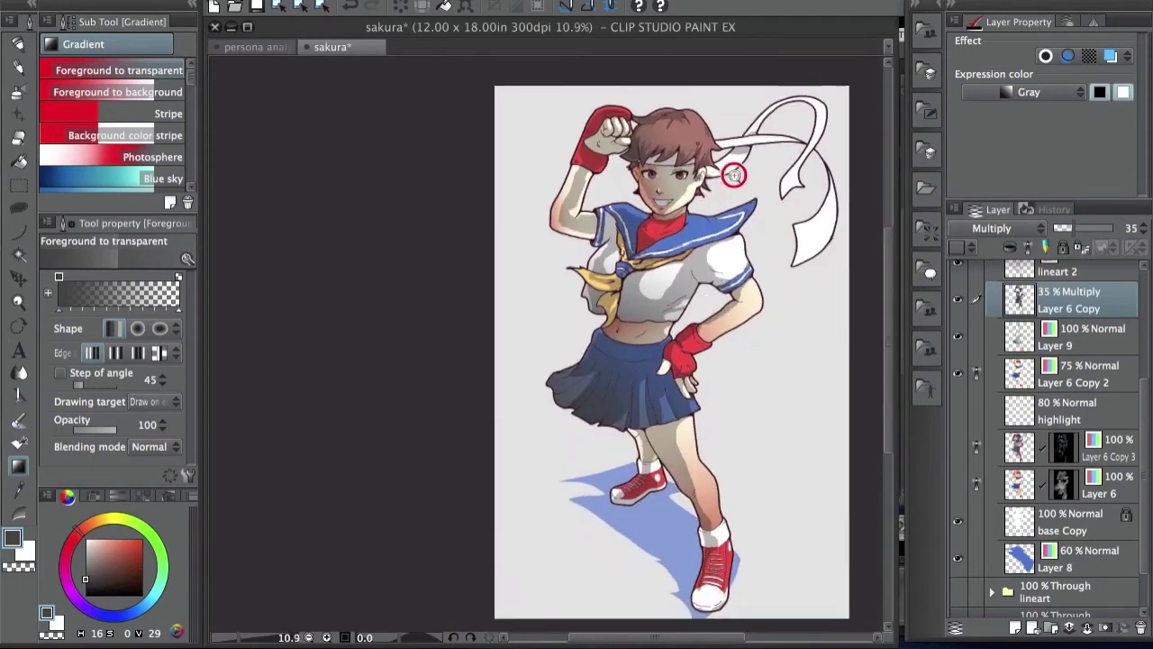
pyautogui.scroll(2, 696, 393)
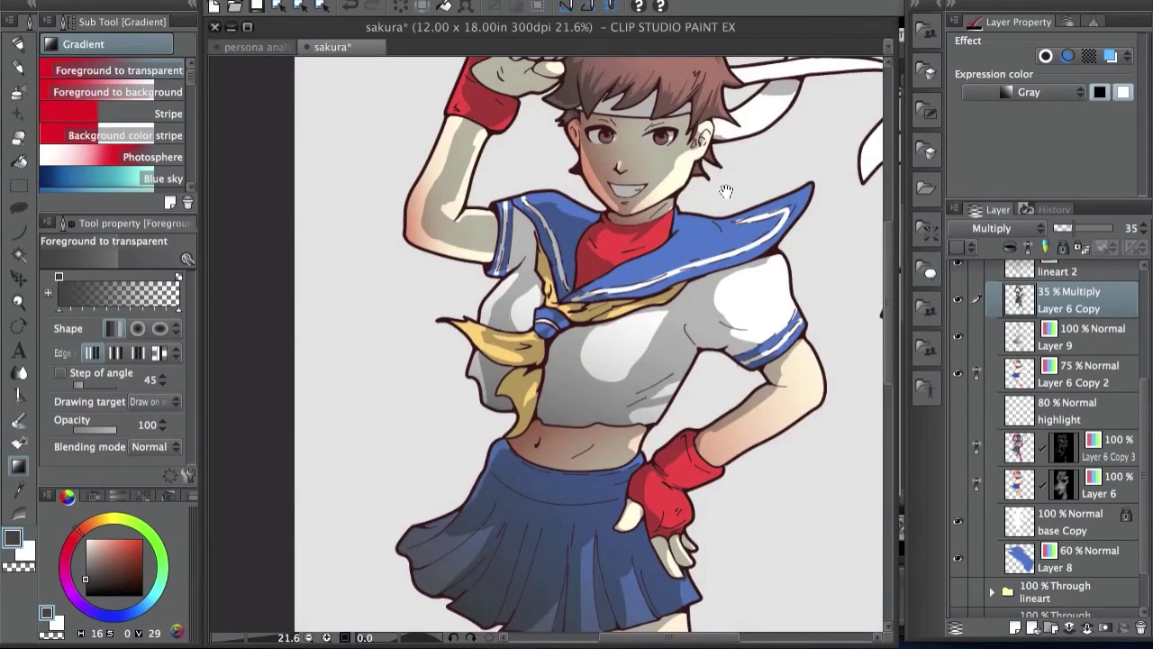
pyautogui.scroll(-2, 829, 225)
pyautogui.scroll(2, 703, 186)
pyautogui.scroll(-3, 703, 186)
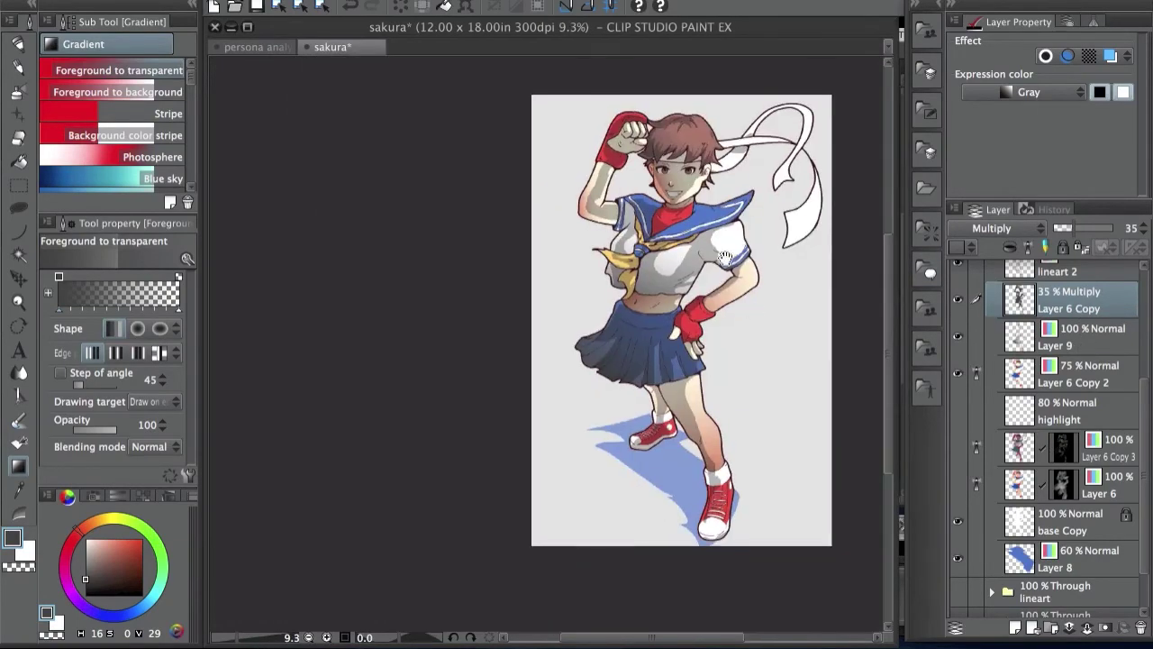
pyautogui.scroll(2, 725, 242)
pyautogui.moveTo(725, 241); pyautogui.dragTo(718, 237)
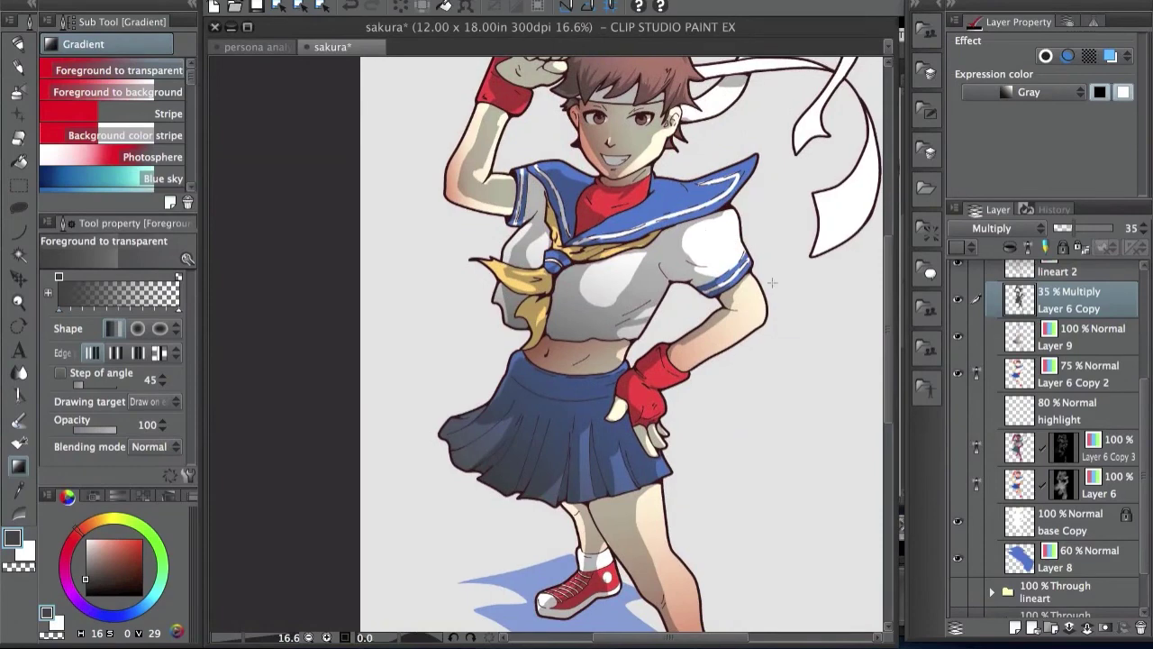
pyautogui.click(260, 47)
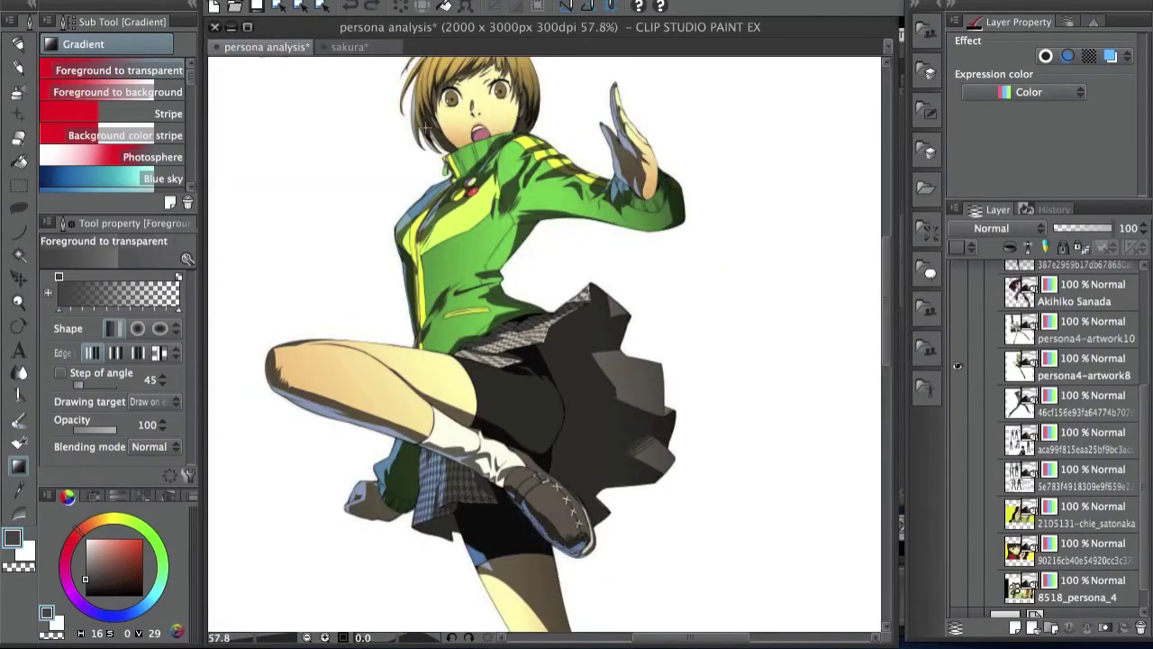
pyautogui.scroll(3, 505, 194)
pyautogui.scroll(-2, 548, 179)
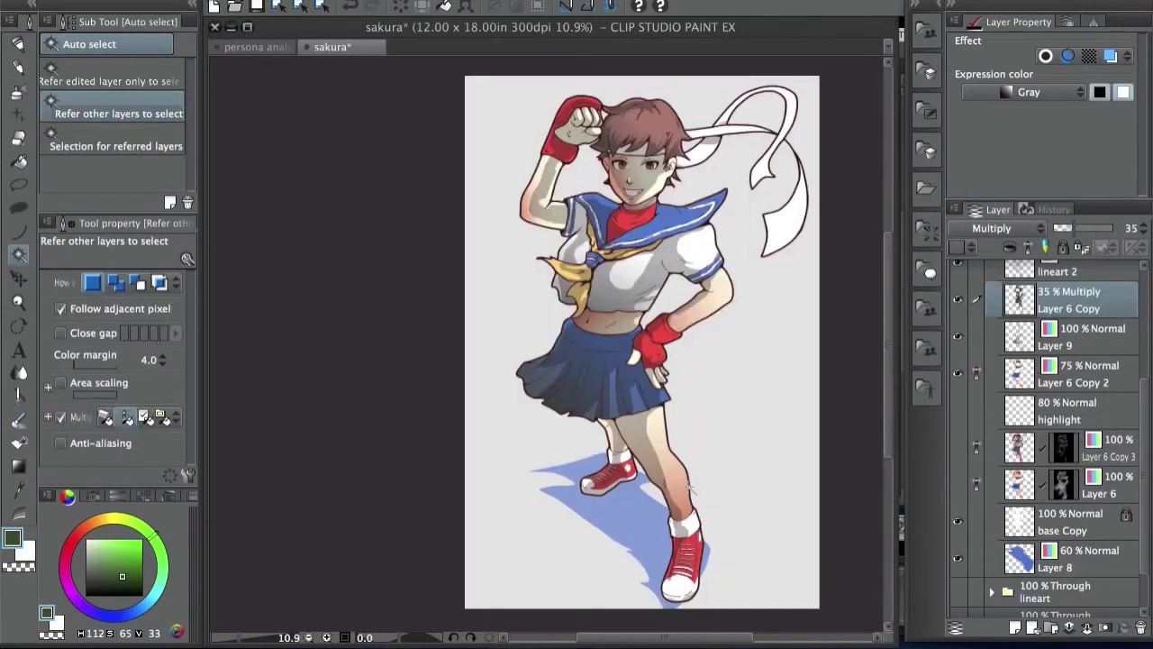
# Compare the sakura drawing with and without the Layer 6 Copy shadows and the Layer 9 gradients
pyautogui.click(958, 300)
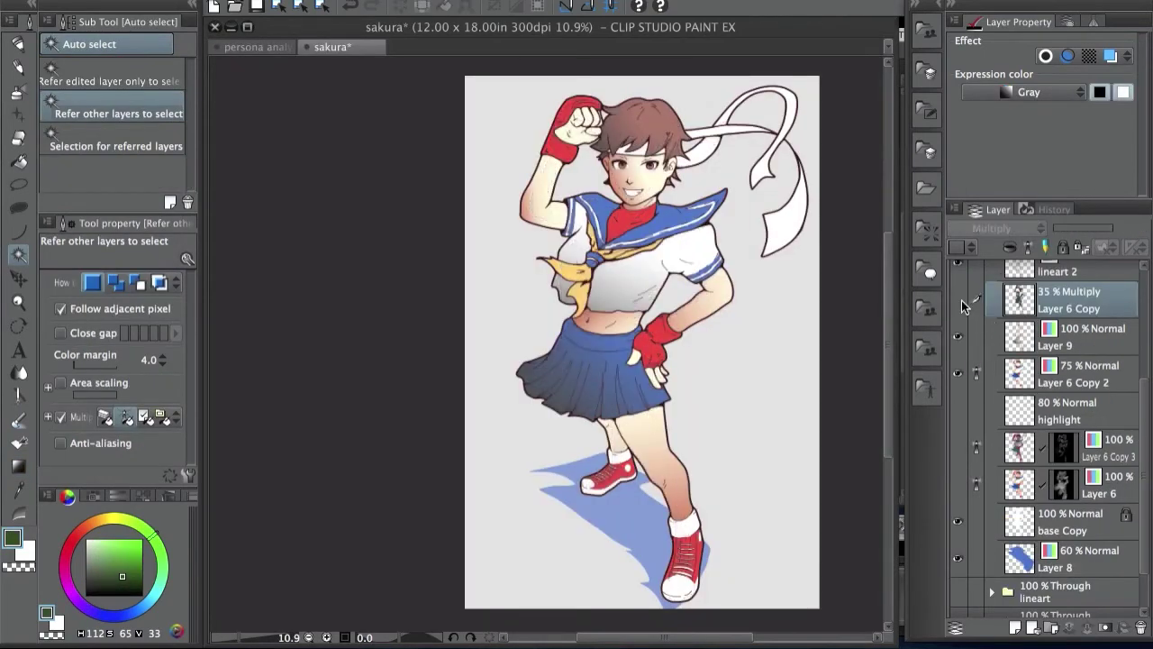
pyautogui.click(959, 303)
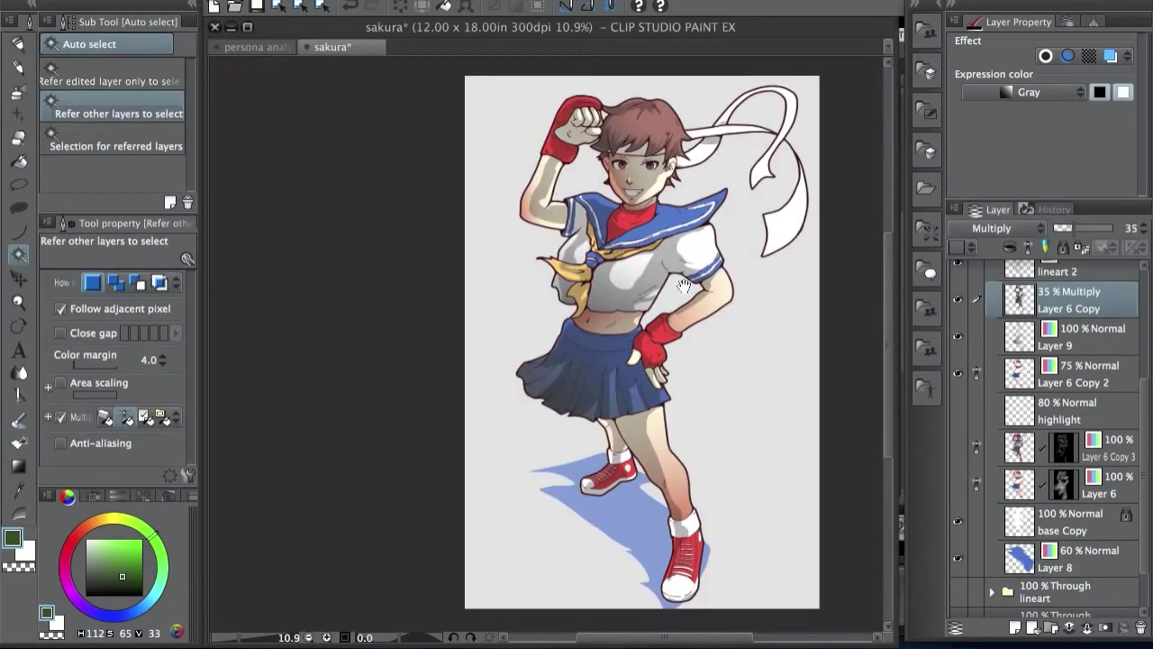
pyautogui.scroll(3, 703, 285)
pyautogui.moveTo(740, 186); pyautogui.dragTo(748, 268)
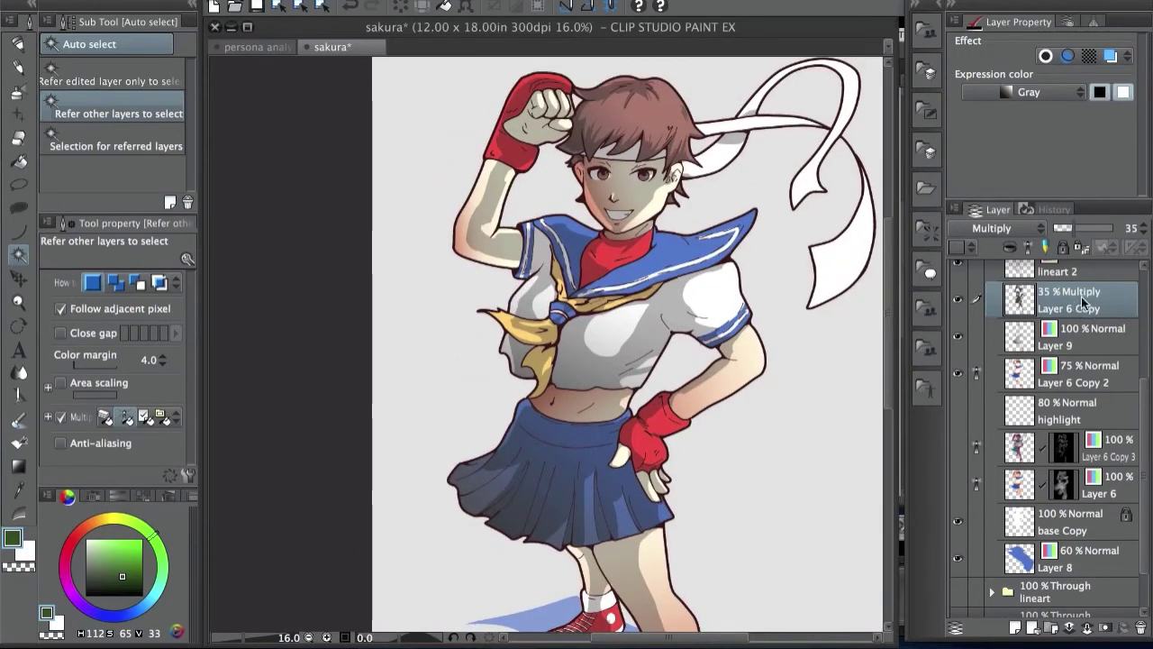
pyautogui.click(958, 339)
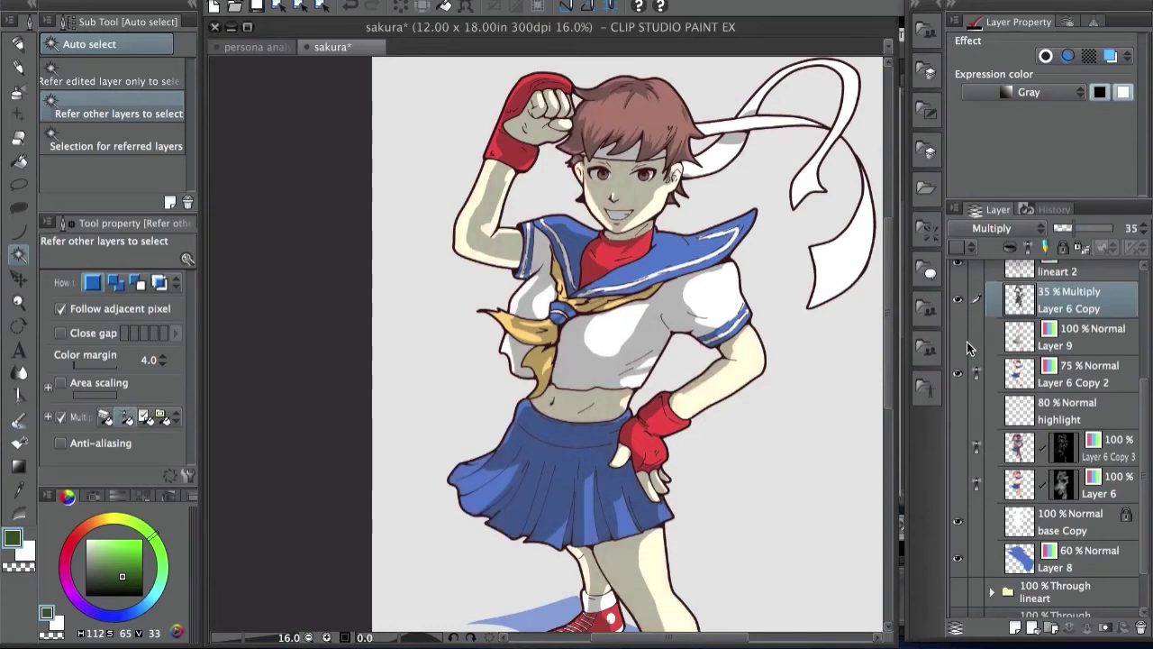
pyautogui.click(964, 339)
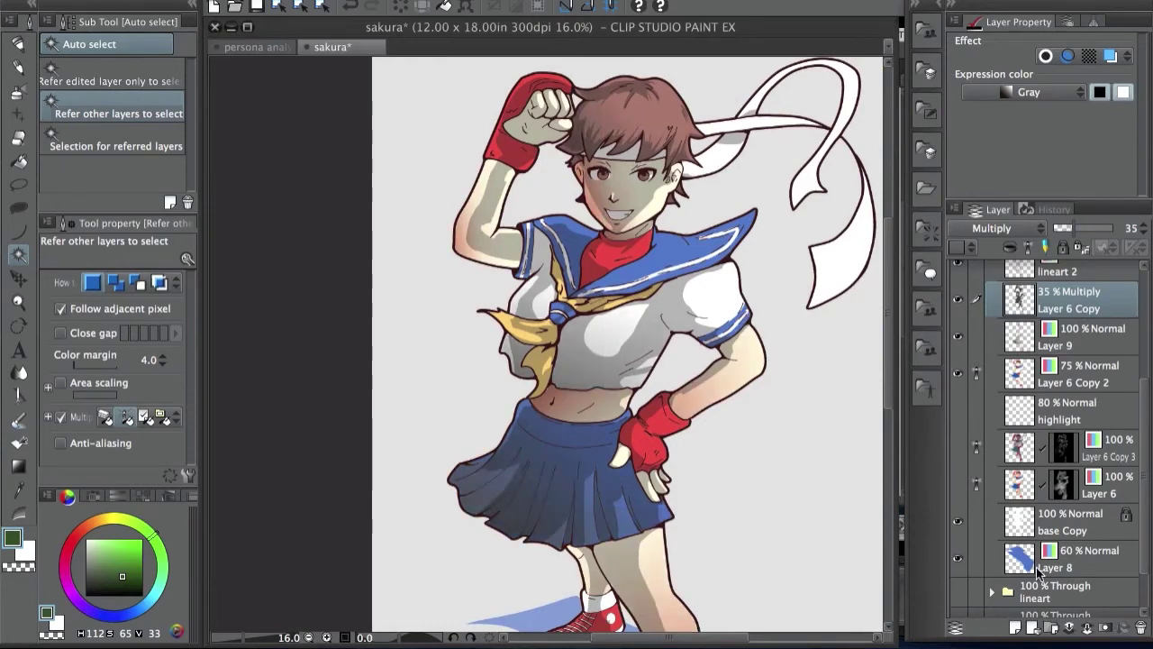
# Add a new layer above Layer 6 Copy and check the Persona reference's blue reflected light before returning to the sakura drawing
pyautogui.click(1016, 628)
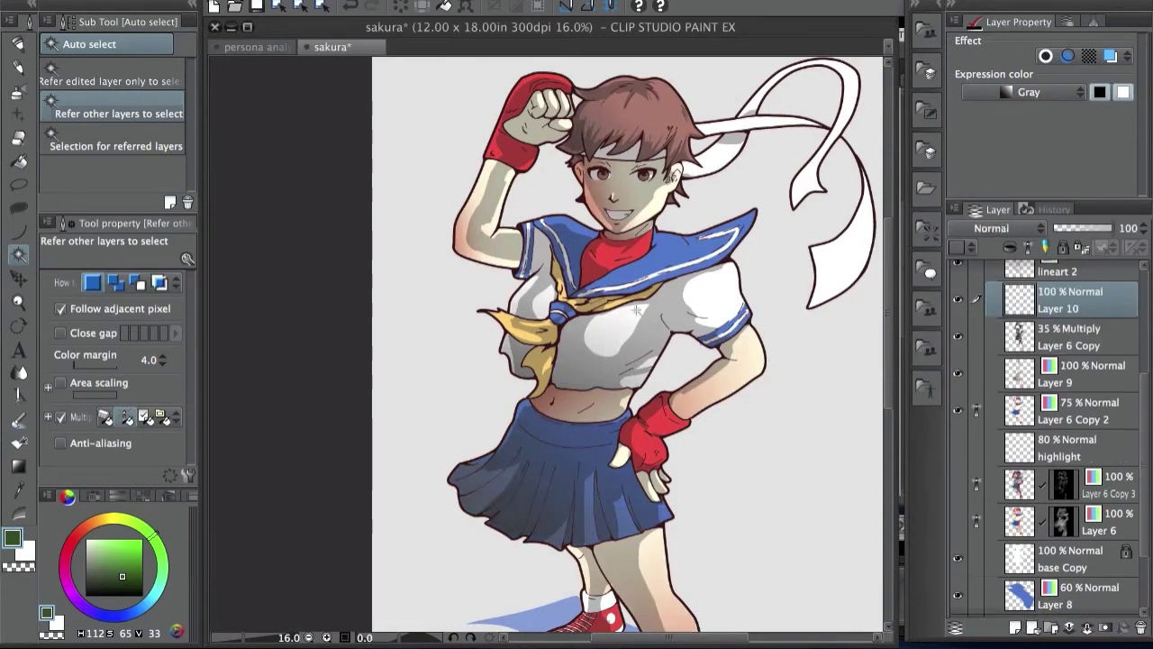
pyautogui.click(259, 47)
pyautogui.scroll(-3, 694, 266)
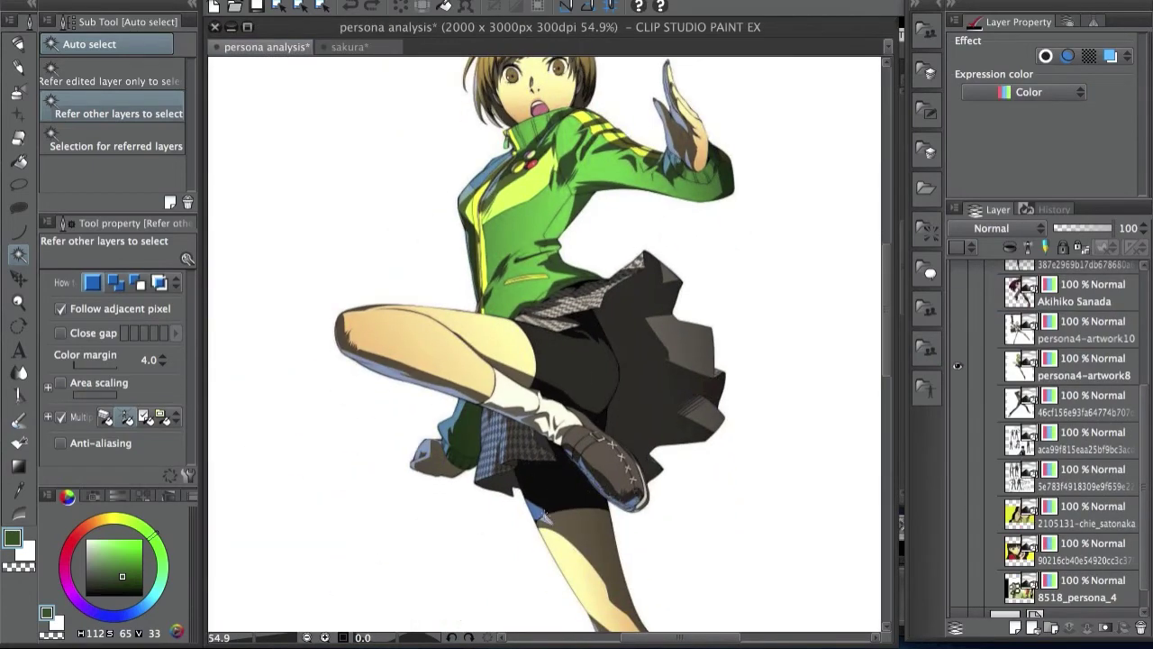
pyautogui.click(335, 47)
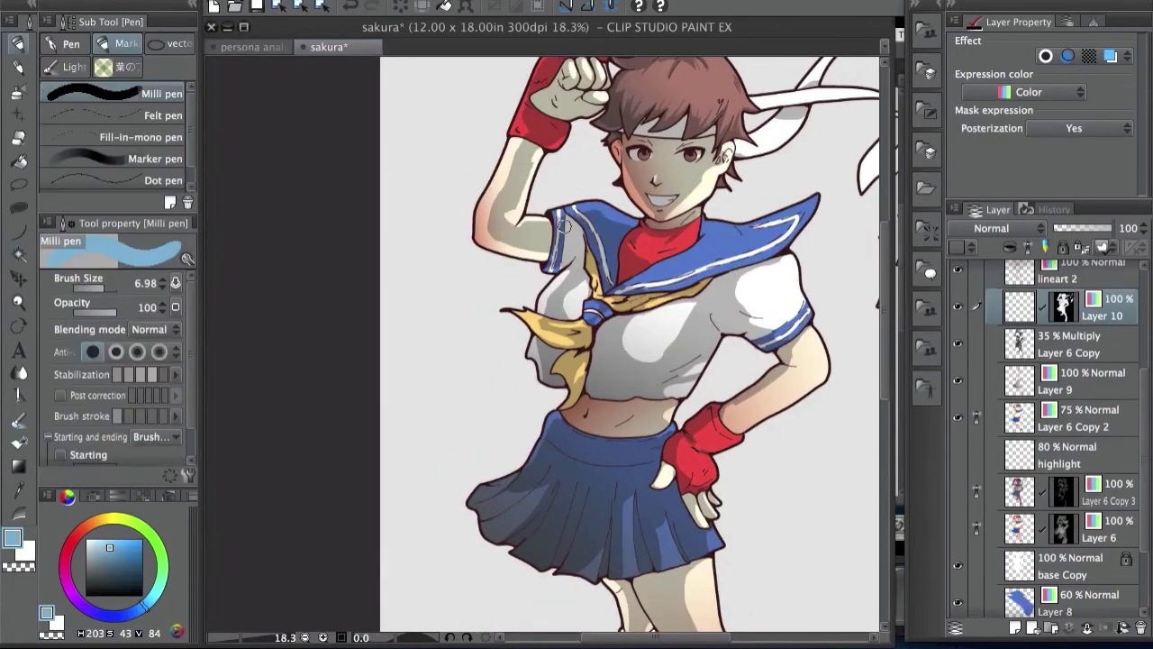
# Paint light-blue (H 203, S 43, V 84) Milli pen rim light around the raised arm's elbow, redoing the first stroke, and lower Layer 10's opacity to 82%
pyautogui.moveTo(551, 247); pyautogui.dragTo(477, 239)
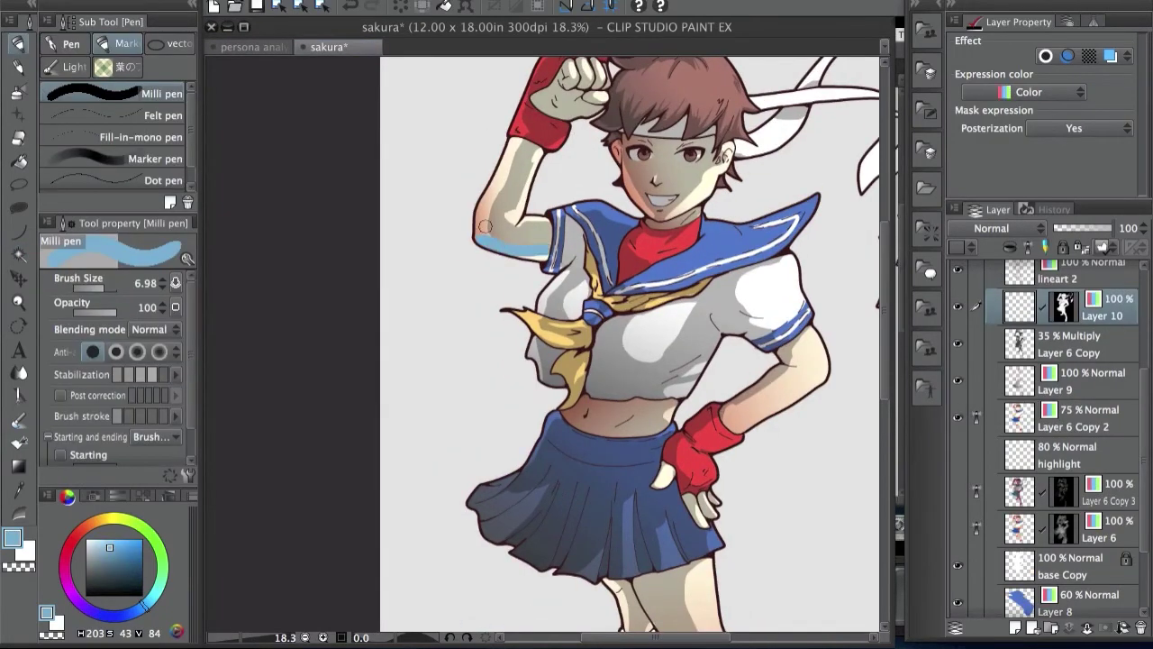
pyautogui.press('super+z')
pyautogui.moveTo(544, 258)
pyautogui.mouseDown()
pyautogui.moveTo(484, 238)
pyautogui.moveTo(526, 252)
pyautogui.mouseUp()
pyautogui.moveTo(1105, 228)
pyautogui.mouseDown()
pyautogui.moveTo(1086, 228)
pyautogui.moveTo(1103, 231)
pyautogui.mouseUp()
pyautogui.moveTo(482, 232); pyautogui.dragTo(494, 180)
# Examine the blue reflected light on the Persona reference's legs, jacket and skirt up close
pyautogui.click(253, 47)
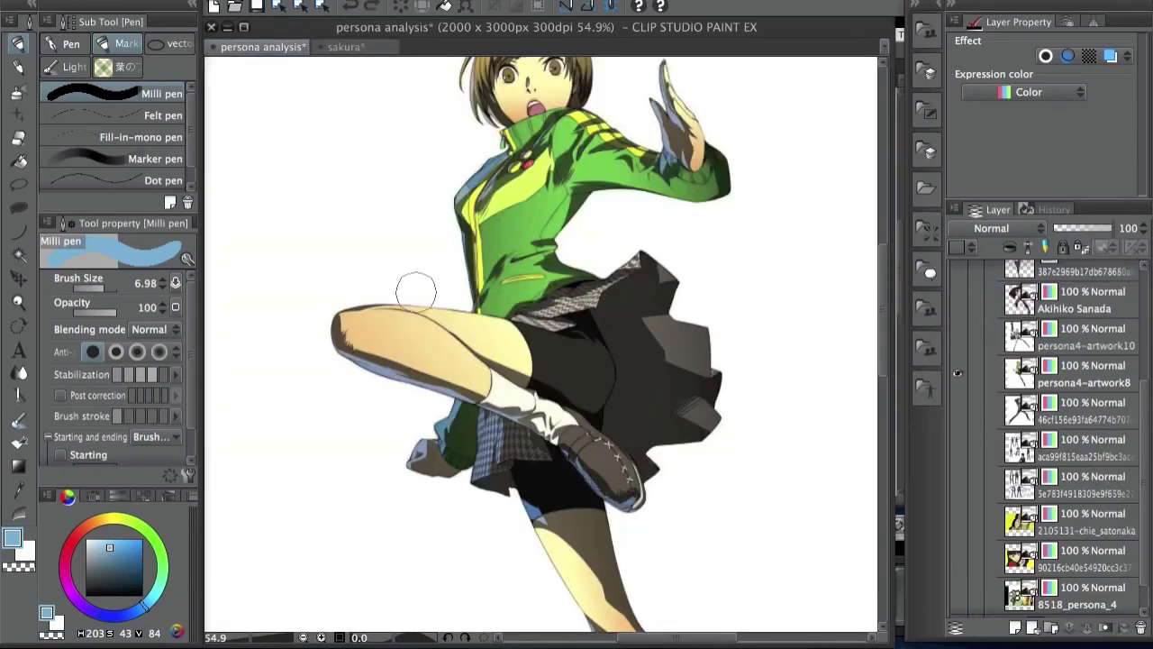
pyautogui.scroll(3, 432, 315)
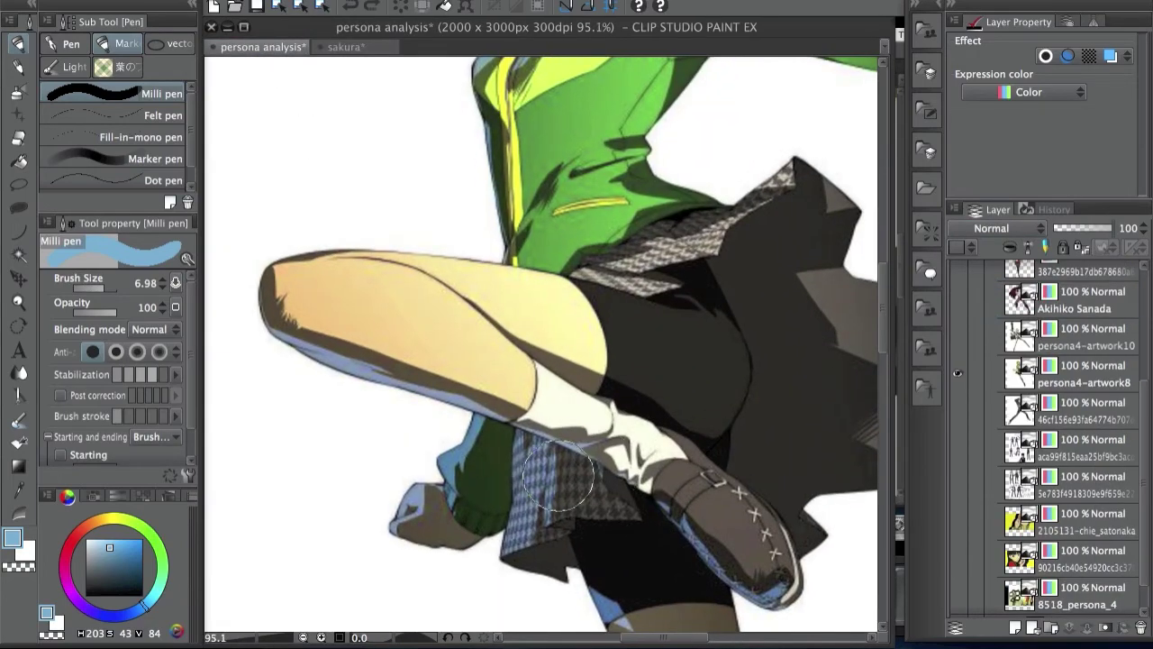
pyautogui.moveTo(526, 59); pyautogui.dragTo(570, 302)
pyautogui.scroll(3, 599, 210)
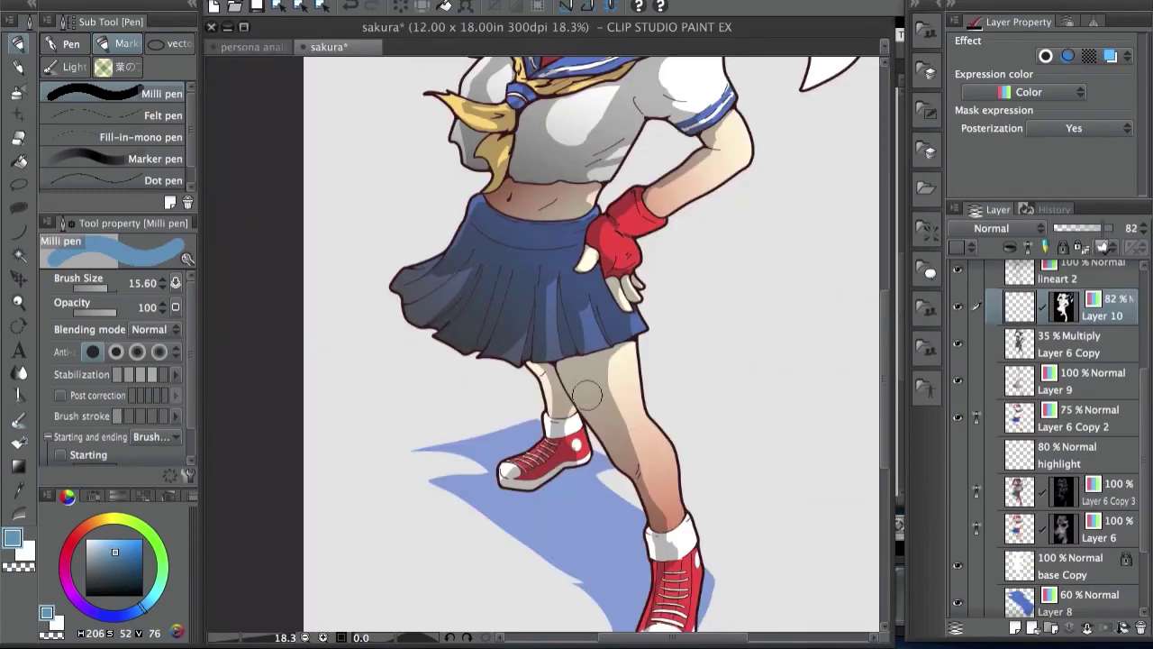
# Paint blue (H 206, S 52, V 76) rim light down the front leg's shaded edge from hem to sock, redoing rejected strokes, and sample the leg's skin colour
pyautogui.moveTo(694, 345); pyautogui.dragTo(690, 339)
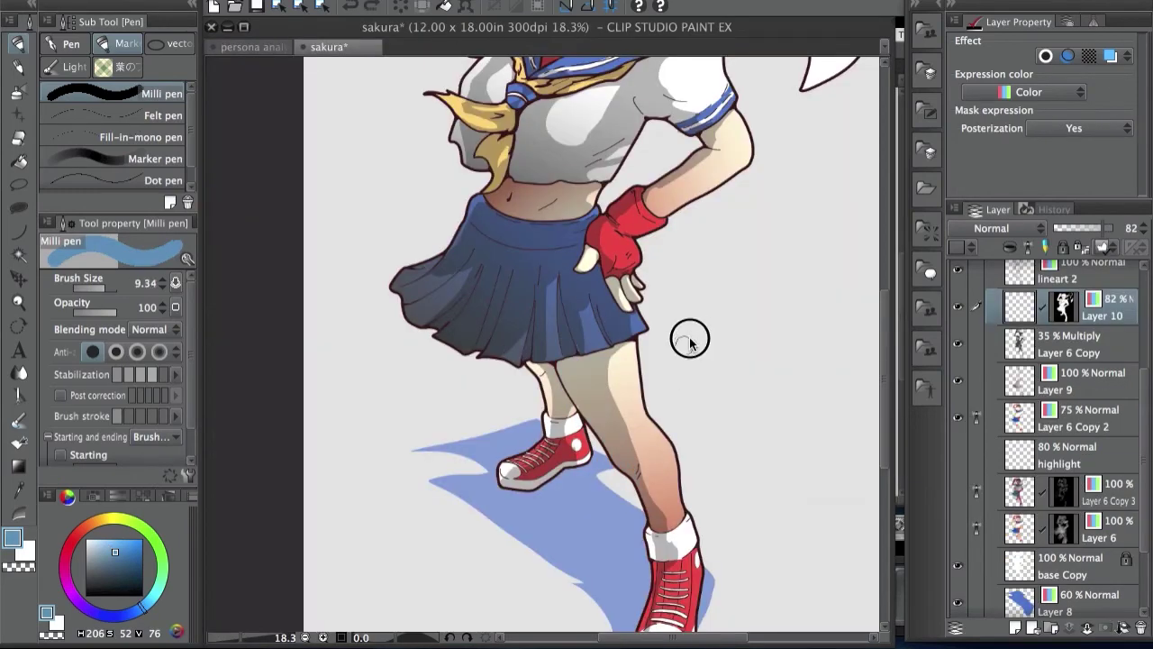
pyautogui.moveTo(567, 371); pyautogui.dragTo(618, 460)
pyautogui.press('super+z')
pyautogui.moveTo(567, 366)
pyautogui.mouseDown()
pyautogui.moveTo(596, 430)
pyautogui.moveTo(628, 458)
pyautogui.mouseUp()
pyautogui.press('super+z')
pyautogui.moveTo(562, 355); pyautogui.dragTo(620, 461)
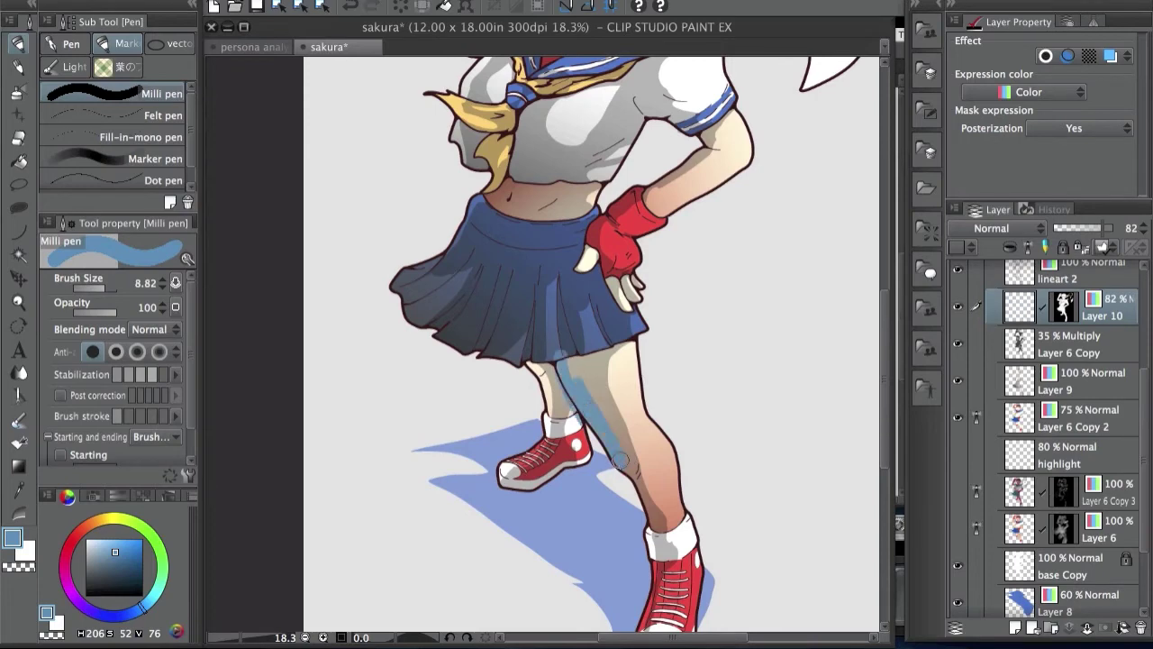
pyautogui.press('super+z')
pyautogui.moveTo(567, 366); pyautogui.dragTo(613, 456)
pyautogui.moveTo(559, 363)
pyautogui.mouseDown()
pyautogui.moveTo(634, 474)
pyautogui.moveTo(656, 547)
pyautogui.mouseUp()
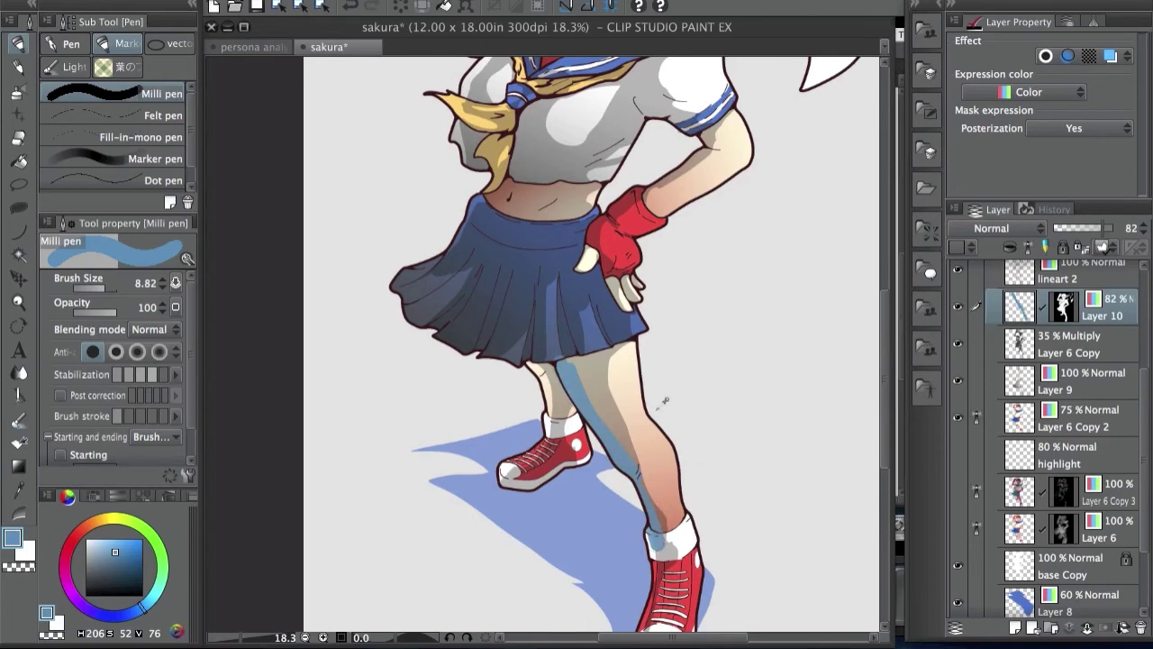
pyautogui.keyDown('alt'); pyautogui.click(662, 430); pyautogui.keyUp('alt')
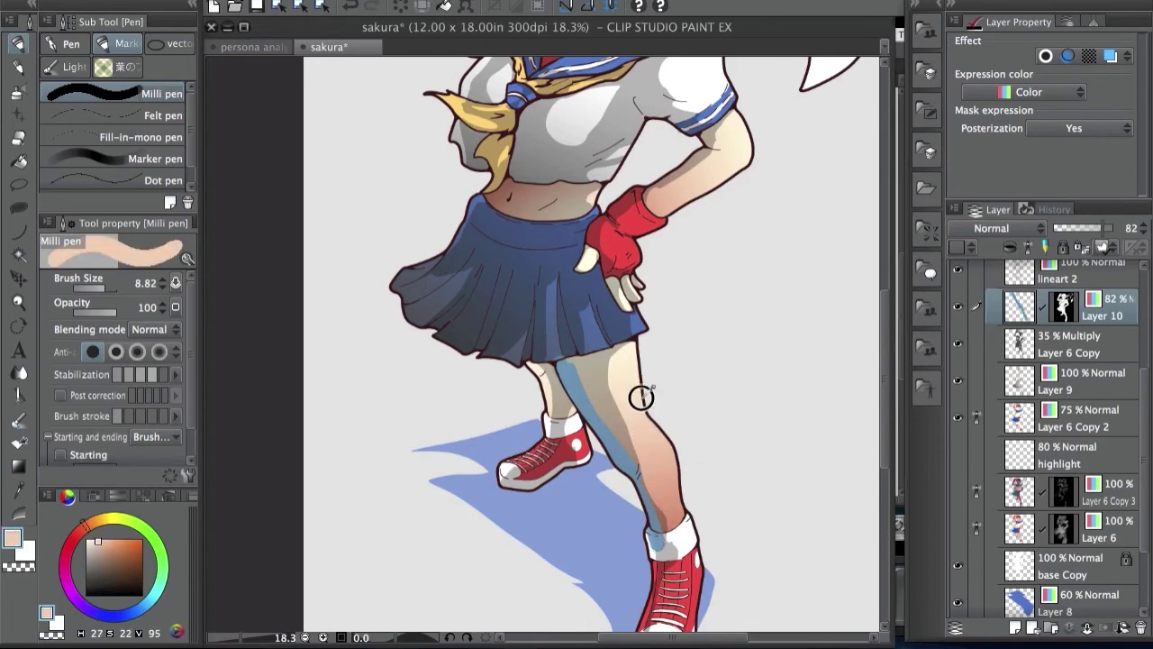
pyautogui.keyDown('alt'); pyautogui.click(654, 420); pyautogui.keyUp('alt')
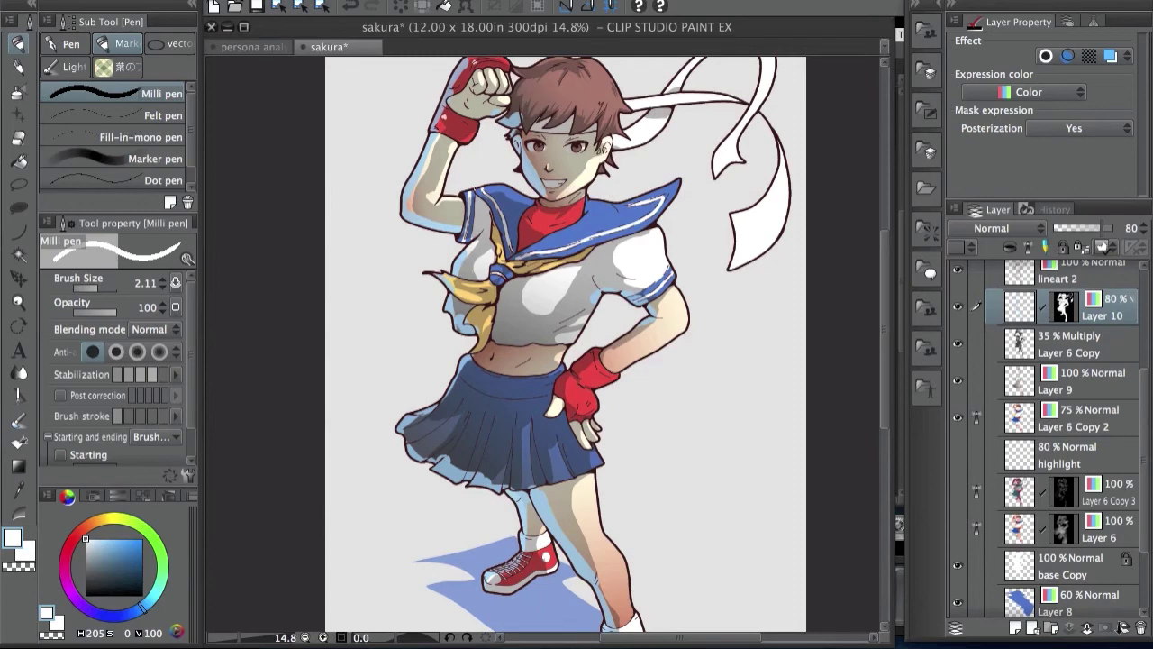
# Review the rim-lit sakura figure as a whole and compare it with the Persona reference
pyautogui.scroll(-1, 645, 239)
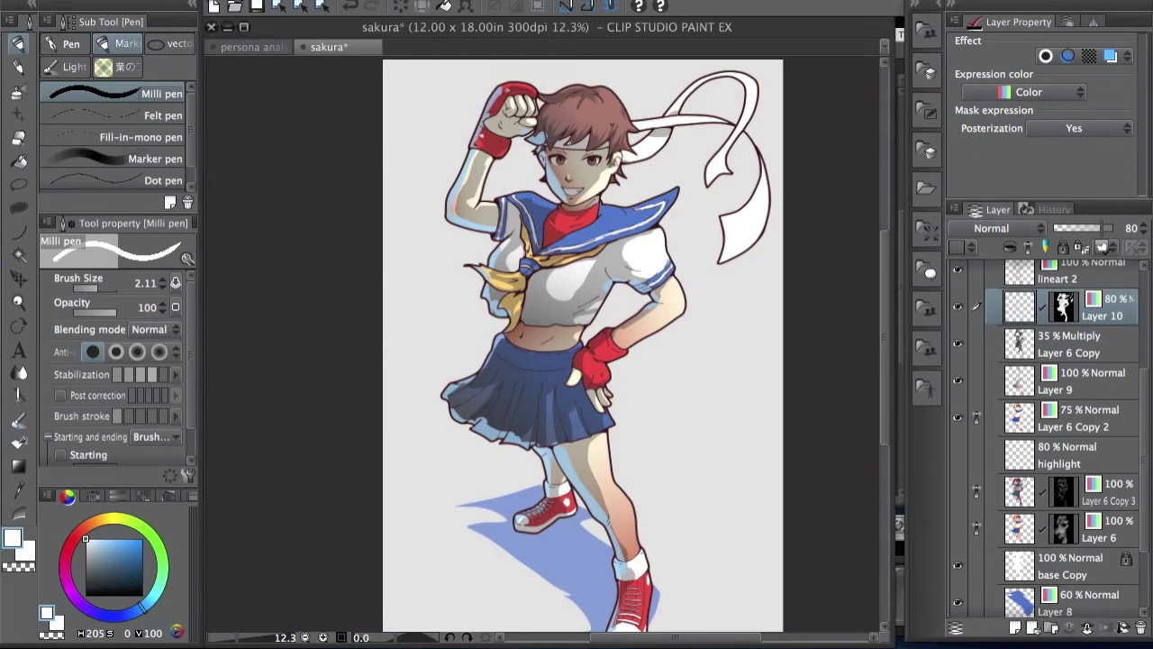
pyautogui.scroll(-3, 528, 323)
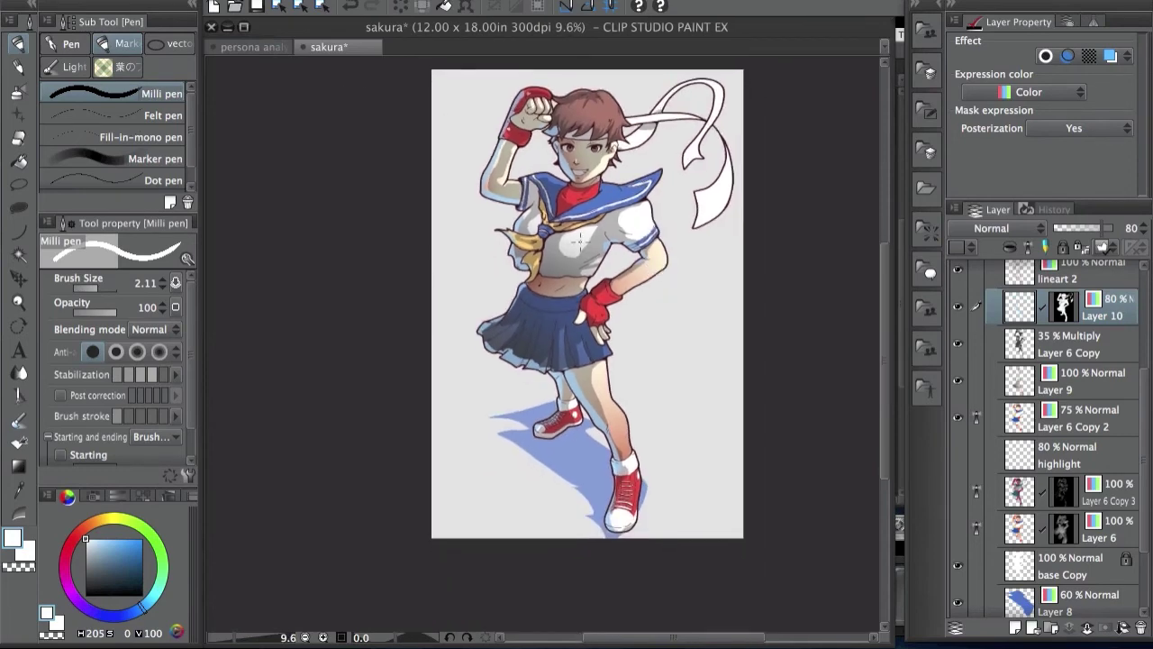
pyautogui.scroll(3, 609, 227)
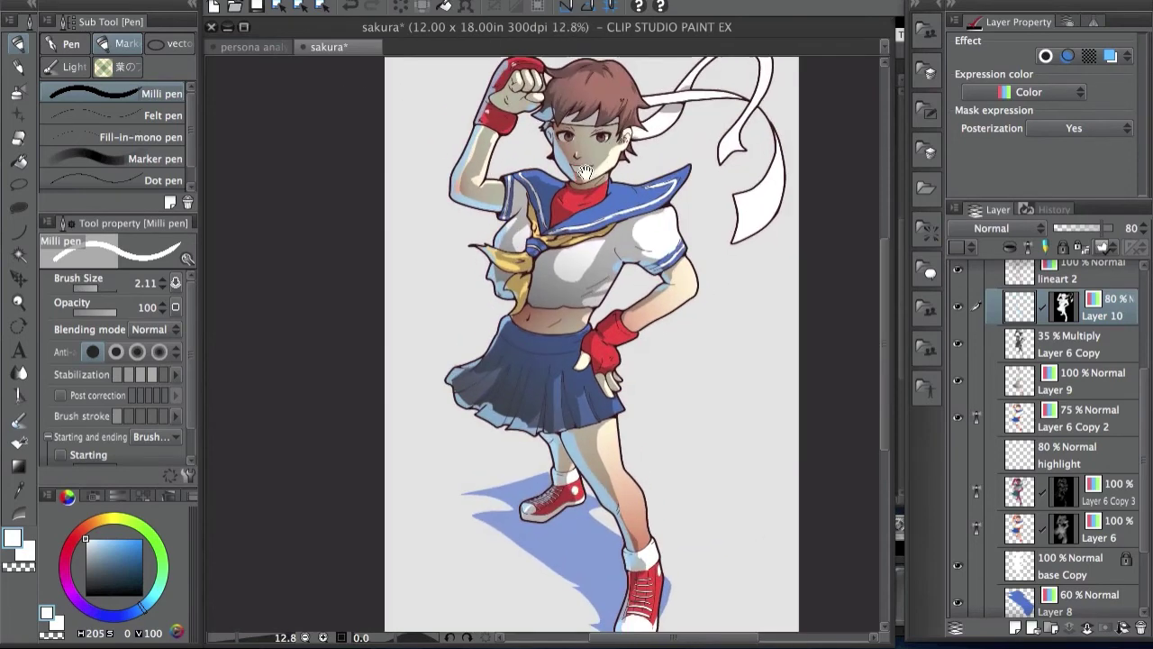
pyautogui.click(271, 50)
pyautogui.scroll(5, 556, 162)
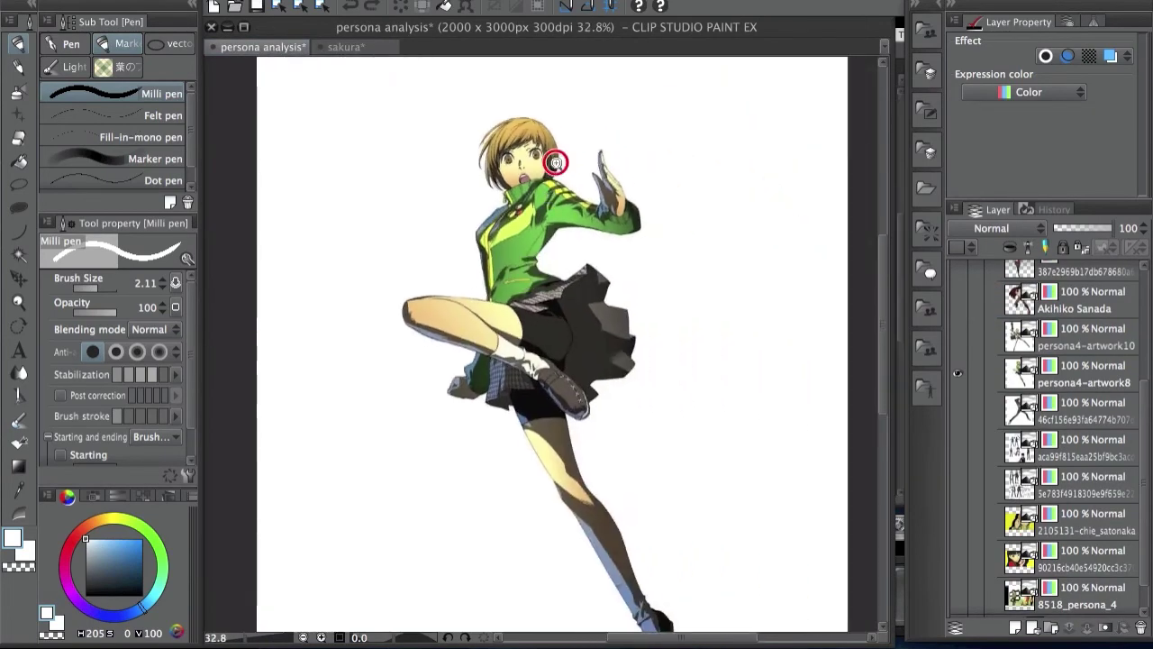
# Examine the shading on the kicking Persona reference's face, jacket, raised hand and skirt, including the feathered shadow edges at the bent knee
pyautogui.scroll(4, 556, 162)
pyautogui.scroll(-2, 586, 249)
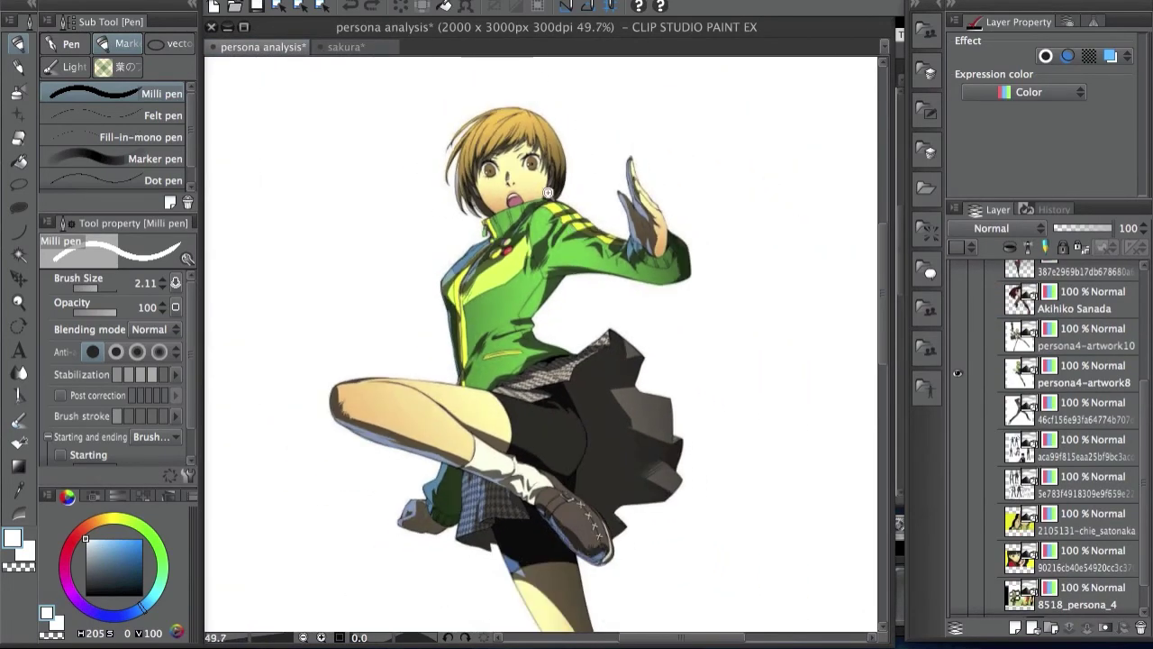
pyautogui.scroll(4, 562, 99)
pyautogui.scroll(-2, 599, 176)
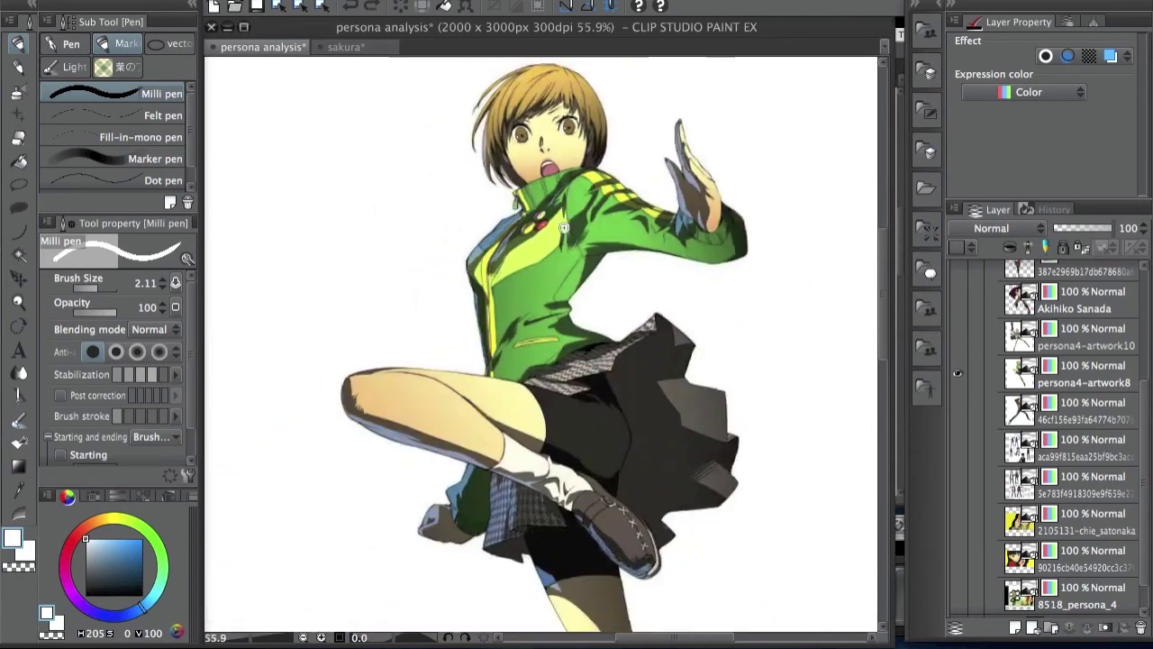
pyautogui.scroll(-3, 585, 288)
pyautogui.moveTo(635, 314); pyautogui.dragTo(599, 283)
pyautogui.moveTo(594, 188); pyautogui.dragTo(591, 143)
pyautogui.scroll(1, 591, 143)
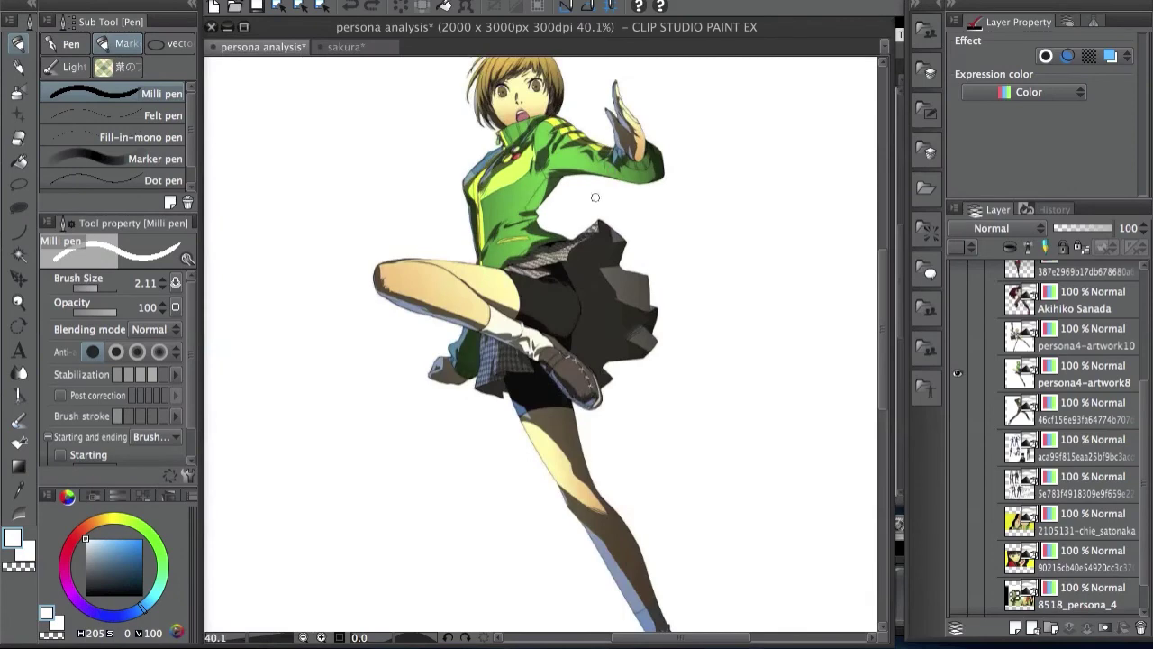
pyautogui.scroll(3, 627, 155)
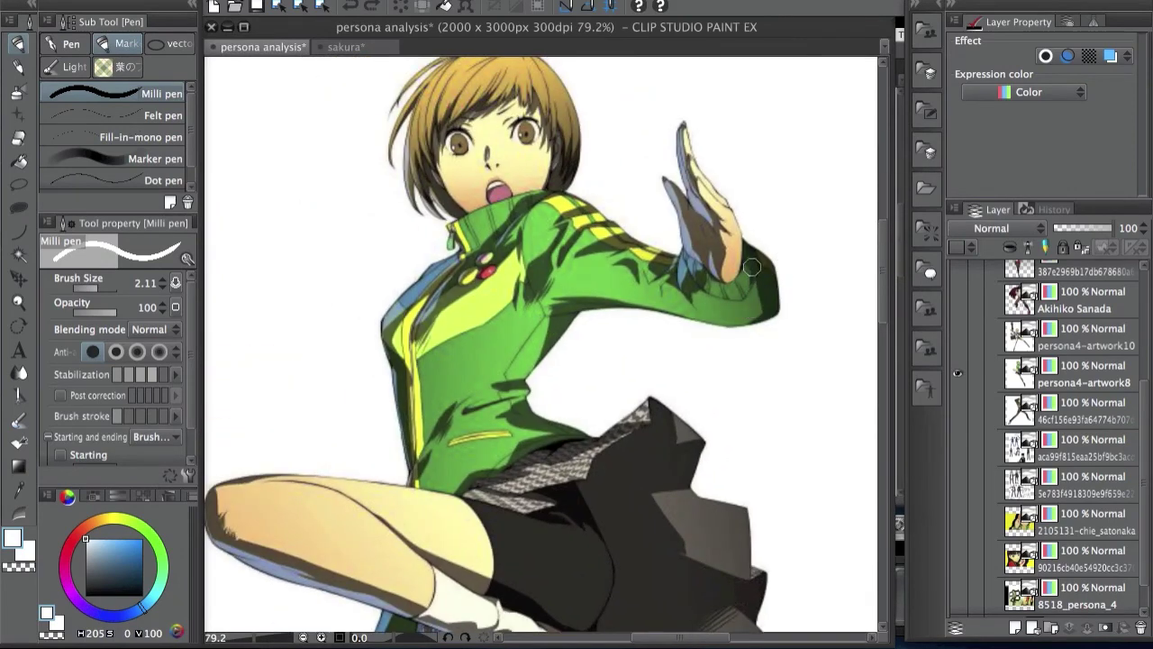
pyautogui.scroll(-3, 602, 242)
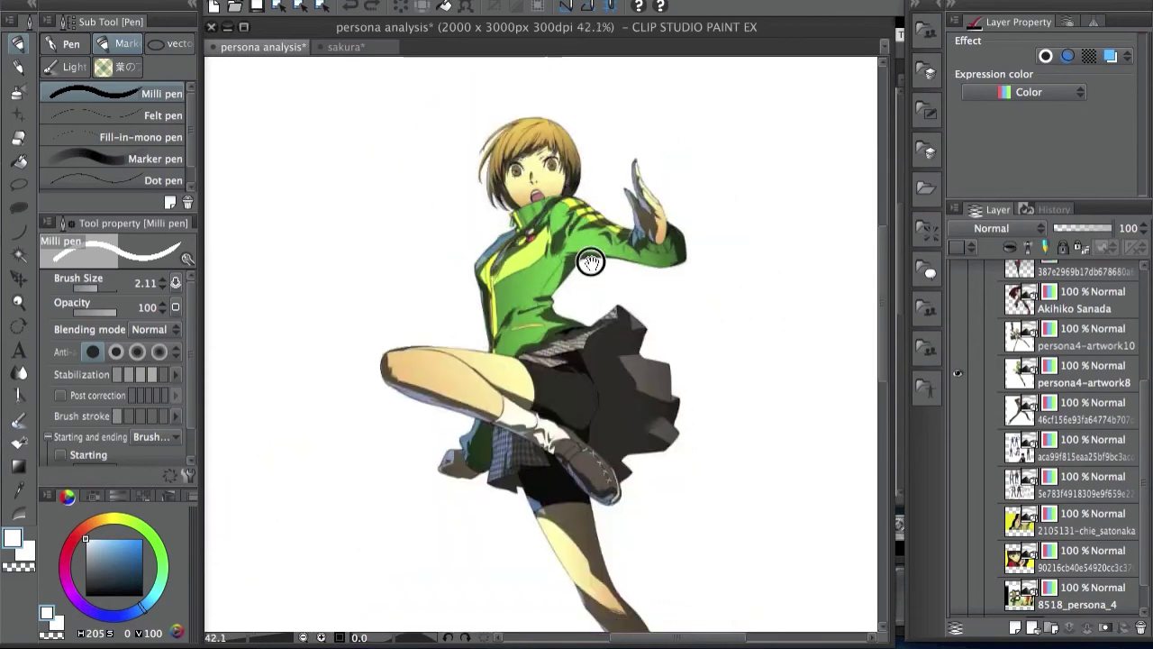
pyautogui.moveTo(589, 260); pyautogui.dragTo(574, 163)
pyautogui.moveTo(568, 232); pyautogui.dragTo(580, 356)
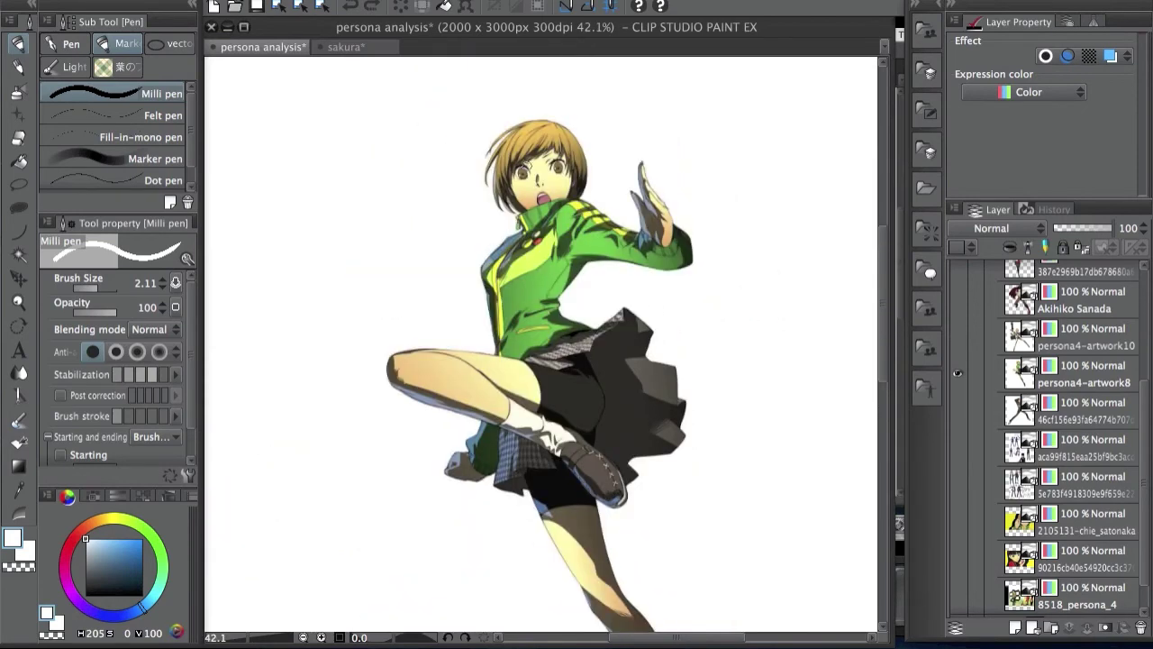
pyautogui.moveTo(620, 378); pyautogui.dragTo(600, 337)
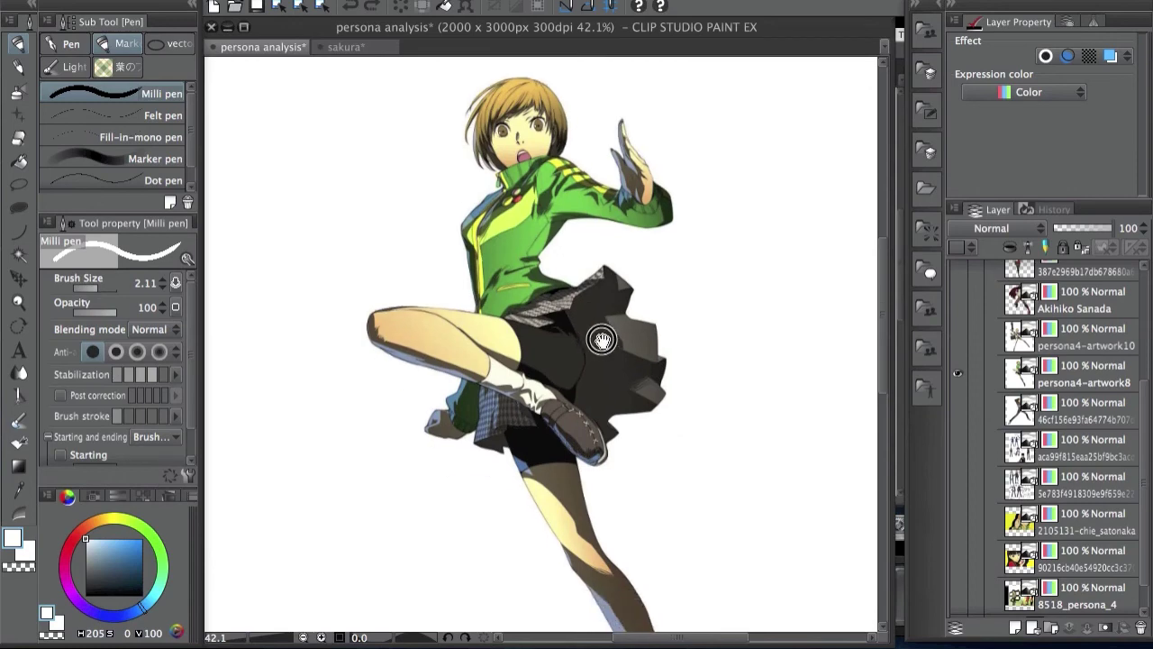
pyautogui.scroll(5, 388, 320)
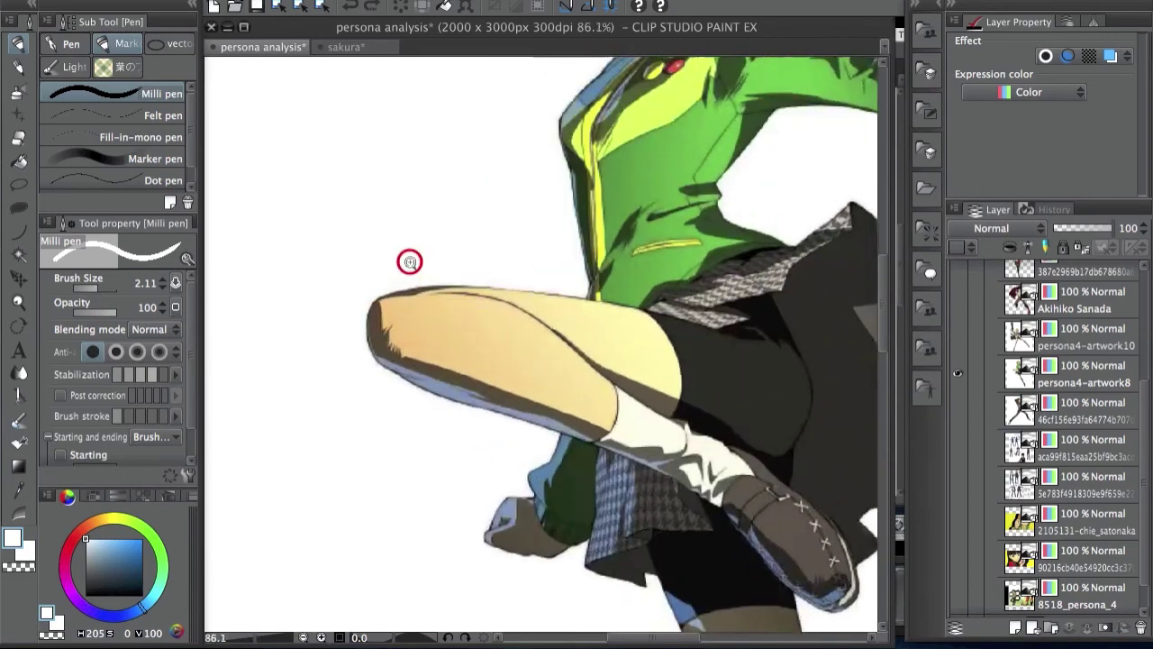
pyautogui.moveTo(394, 327); pyautogui.dragTo(406, 337)
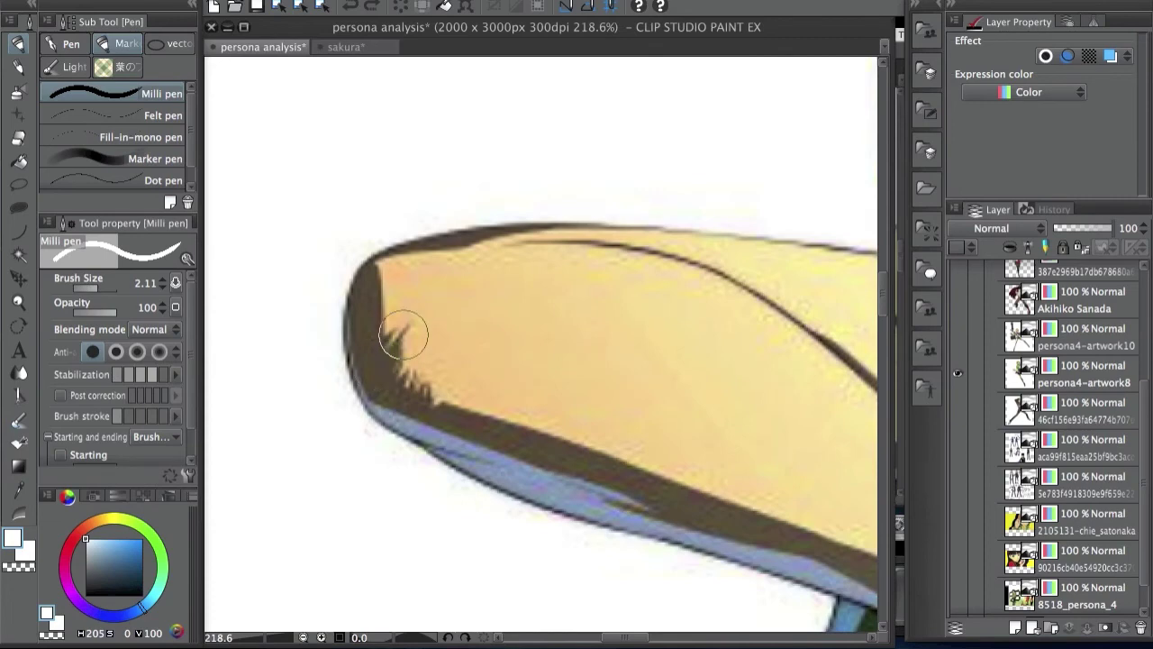
pyautogui.moveTo(450, 301); pyautogui.dragTo(387, 373)
pyautogui.scroll(-6, 543, 273)
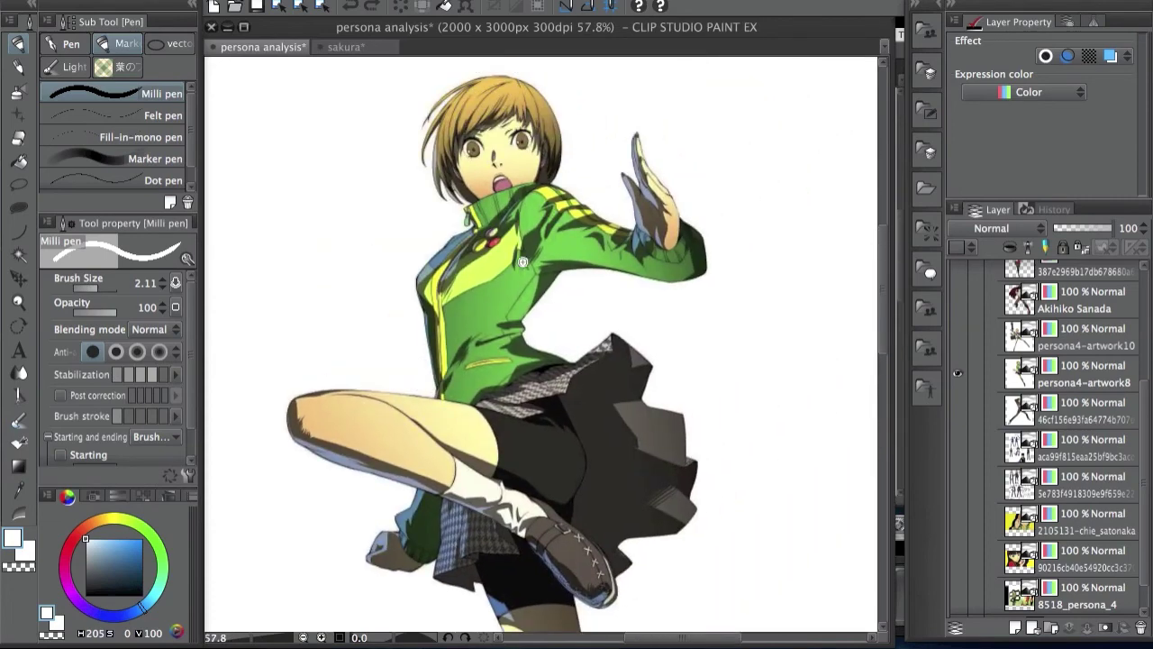
# Try black Lighter pencil strokes on the green jacket's folds below the outstretched arm, and undo them
pyautogui.scroll(3, 567, 252)
pyautogui.press('p')
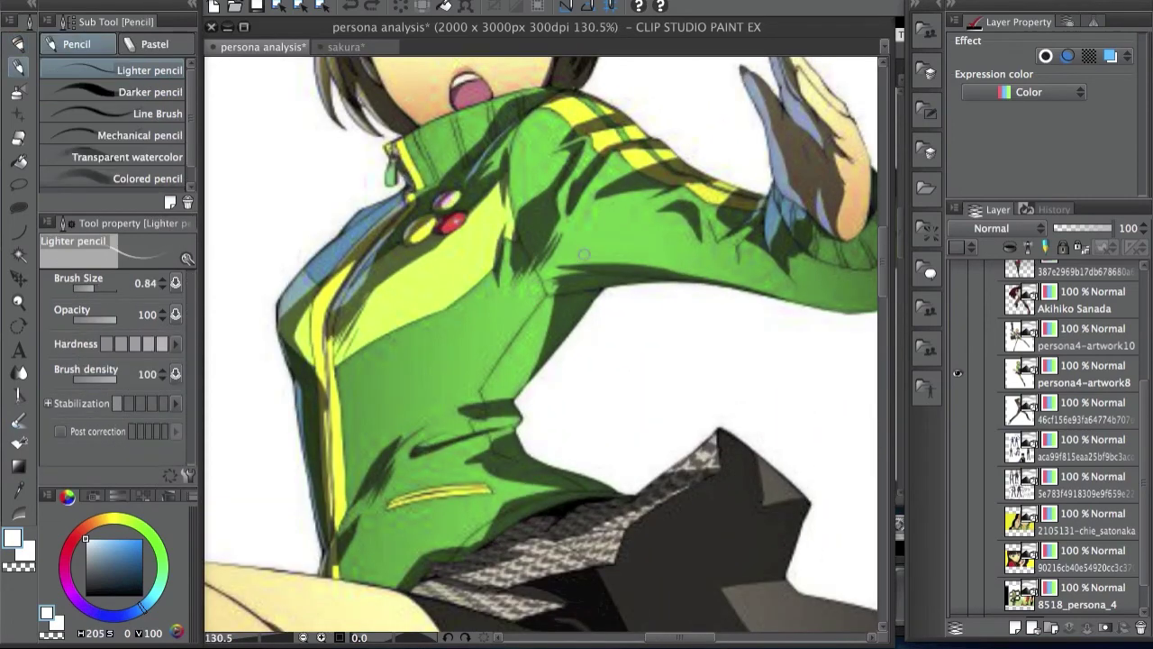
pyautogui.moveTo(564, 256); pyautogui.dragTo(587, 235)
pyautogui.moveTo(87, 541); pyautogui.dragTo(86, 595)
pyautogui.moveTo(578, 243)
pyautogui.mouseDown()
pyautogui.moveTo(677, 222)
pyautogui.moveTo(602, 229)
pyautogui.moveTo(589, 308)
pyautogui.mouseUp()
pyautogui.hotkey('ctrl', 'z')
pyautogui.hotkey('ctrl', 'z')
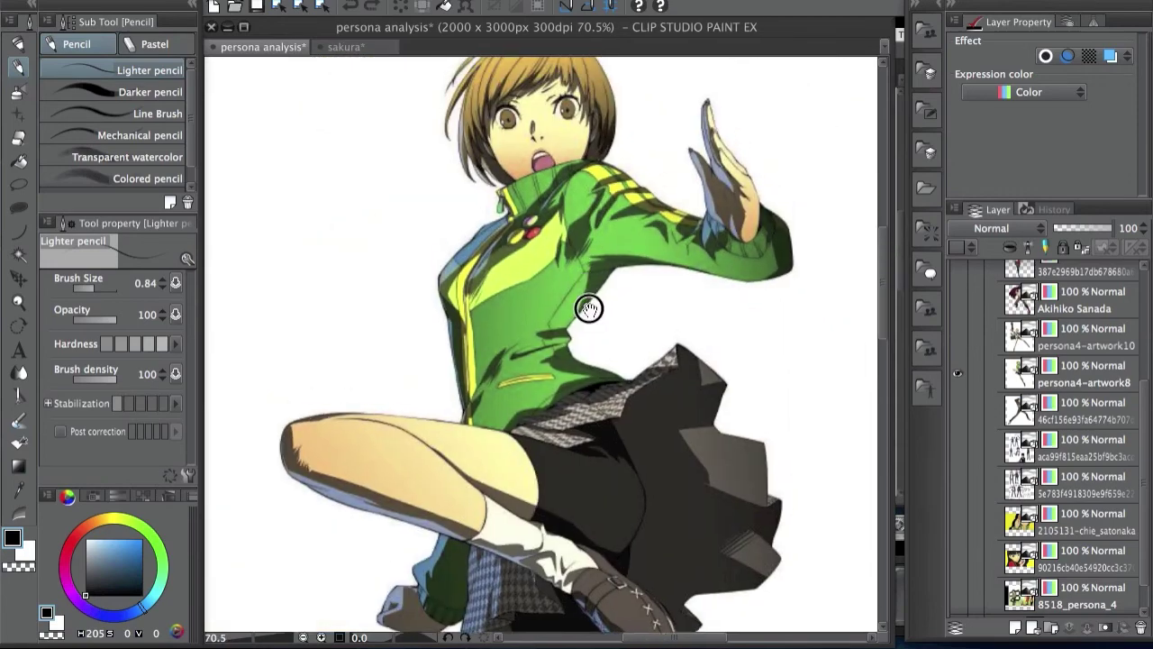
# Compare the green jacket's fold shadows and line work up close with the look of the whole kicking figure
pyautogui.moveTo(625, 212); pyautogui.dragTo(657, 202)
pyautogui.moveTo(549, 265); pyautogui.dragTo(608, 362)
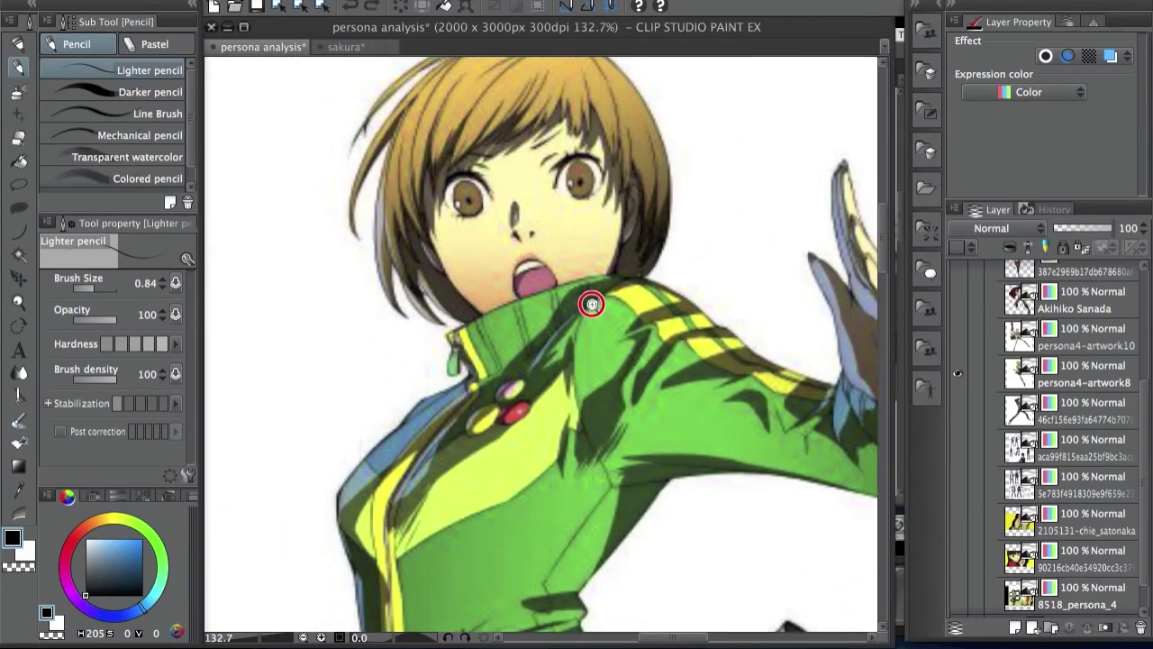
pyautogui.moveTo(591, 304); pyautogui.dragTo(562, 312)
pyautogui.moveTo(585, 174); pyautogui.dragTo(600, 155)
pyautogui.moveTo(610, 263); pyautogui.dragTo(579, 127)
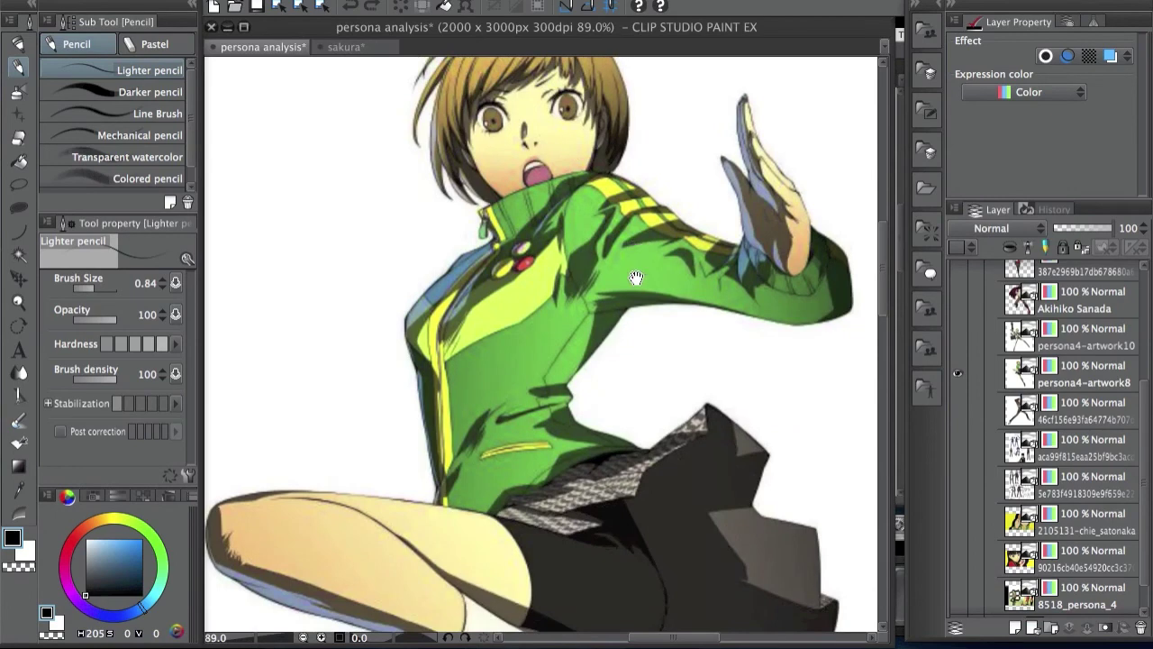
pyautogui.moveTo(636, 278); pyautogui.dragTo(642, 263)
pyautogui.moveTo(644, 258); pyautogui.dragTo(616, 263)
pyautogui.moveTo(589, 473); pyautogui.dragTo(570, 403)
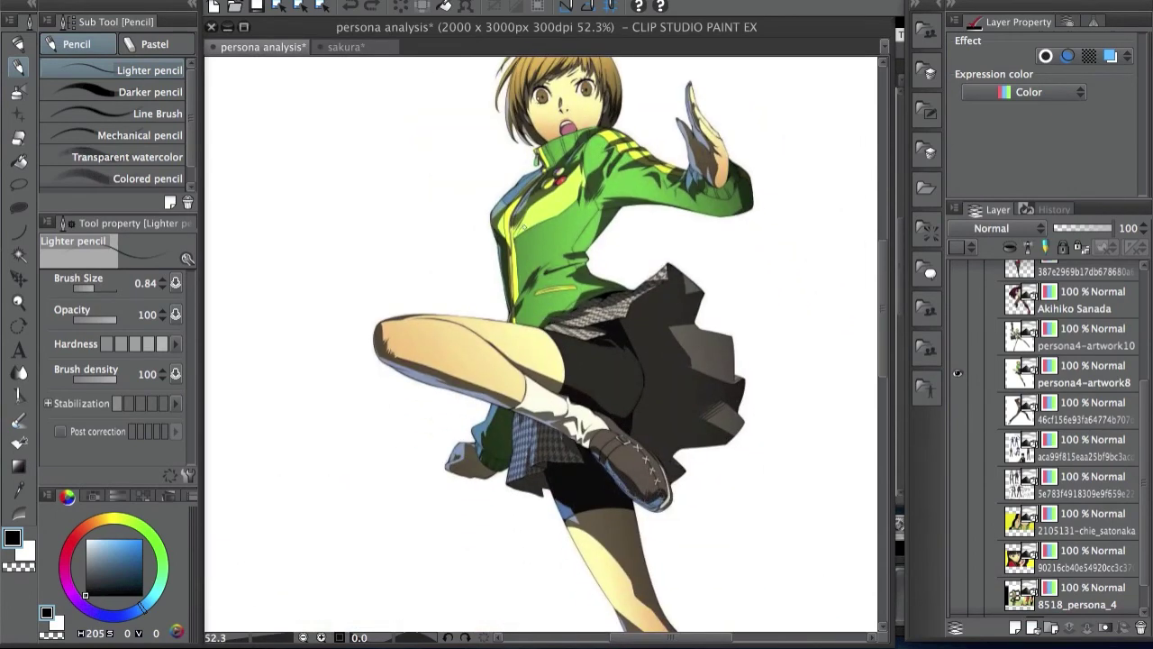
pyautogui.moveTo(615, 466); pyautogui.dragTo(589, 526)
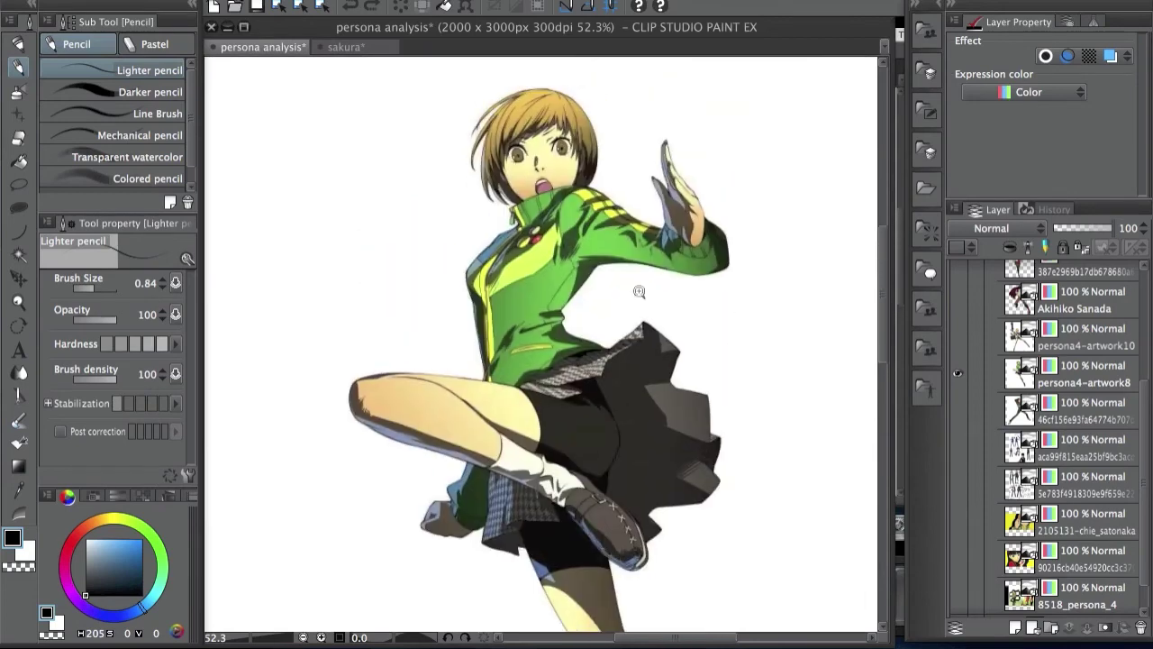
pyautogui.scroll(-4, 639, 291)
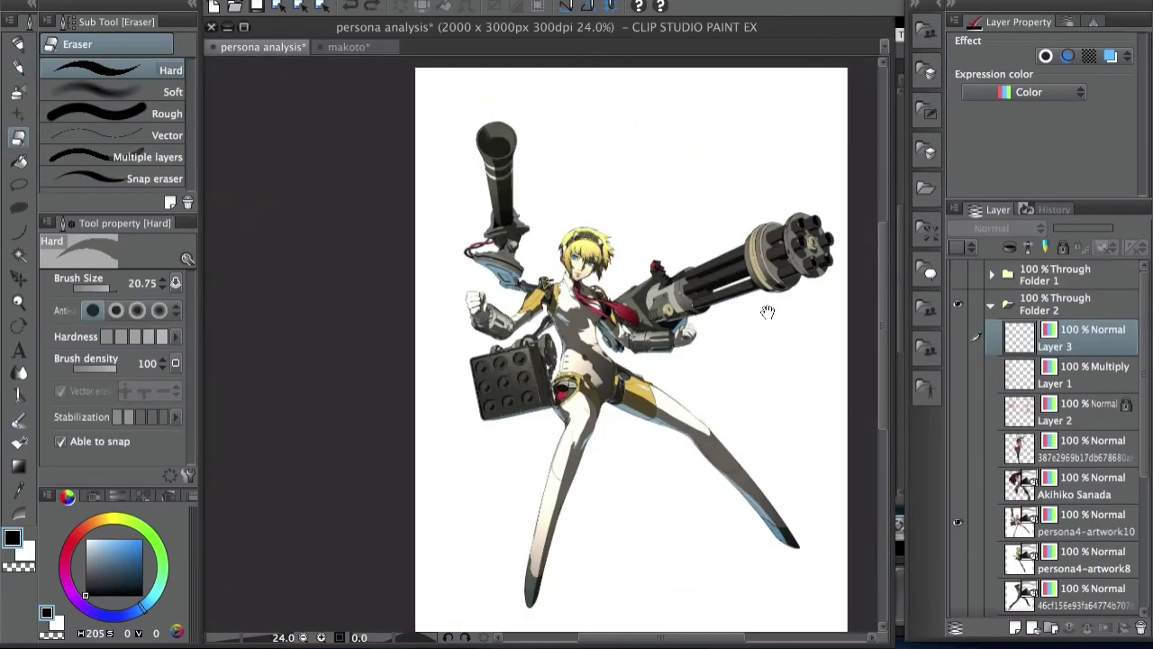
# Examine the hard shadows and blue reflected light on the blonde gun-armed character reference, both up close and as a whole
pyautogui.scroll(1, 762, 332)
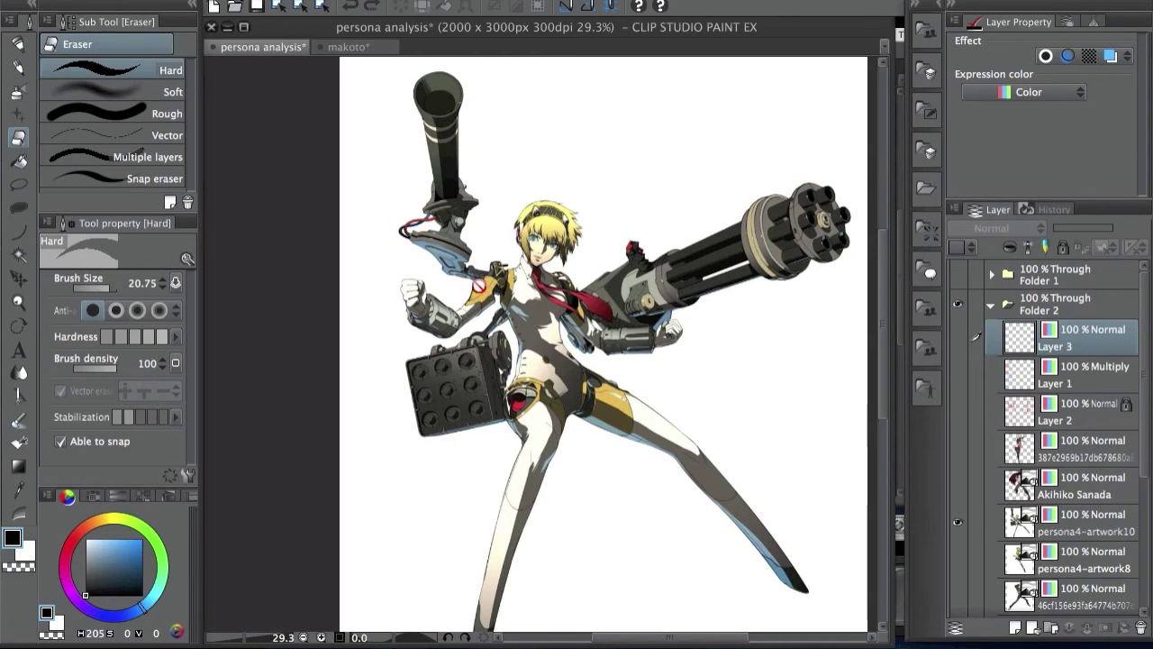
pyautogui.click(566, 199)
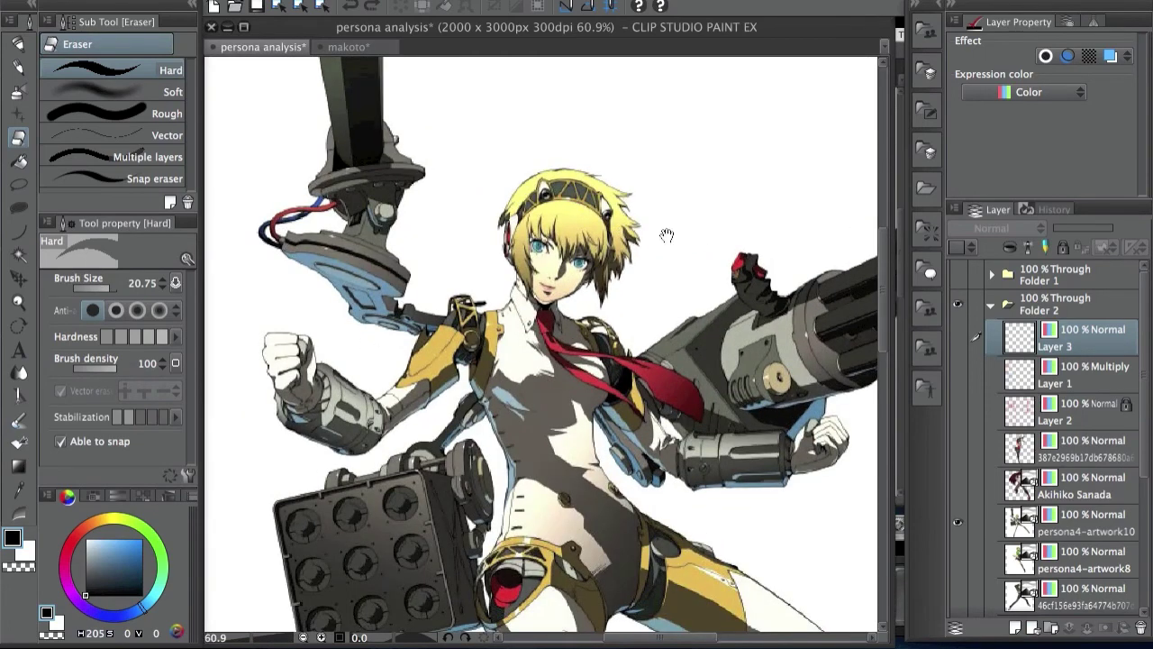
pyautogui.moveTo(601, 210); pyautogui.dragTo(596, 236)
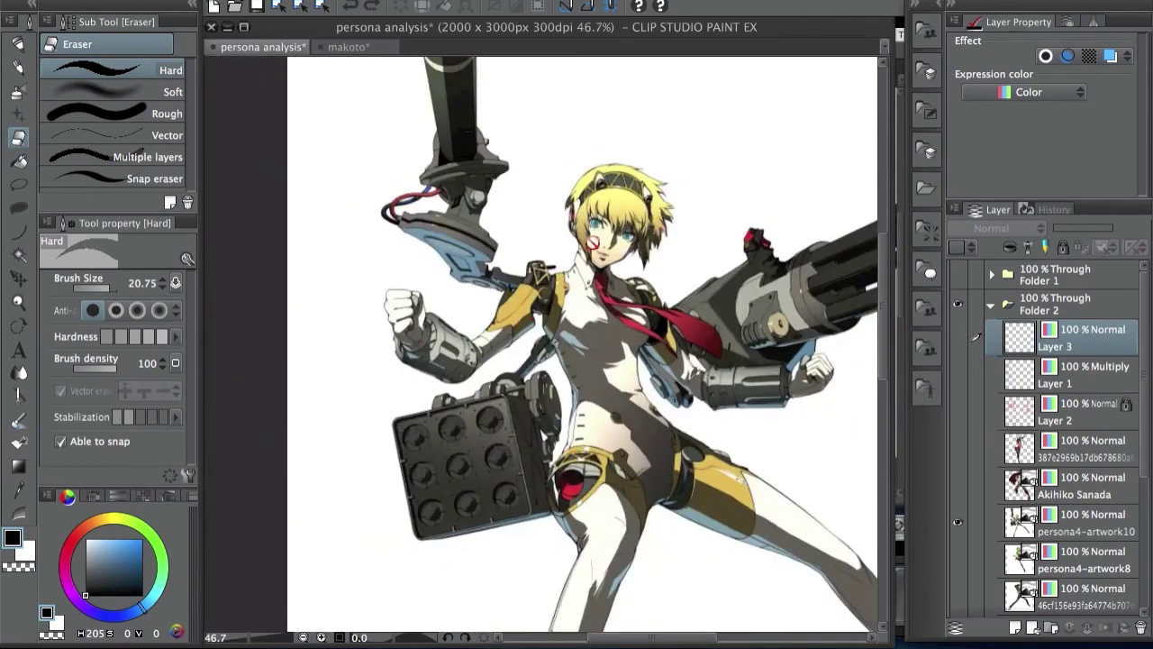
pyautogui.moveTo(753, 435); pyautogui.dragTo(689, 411)
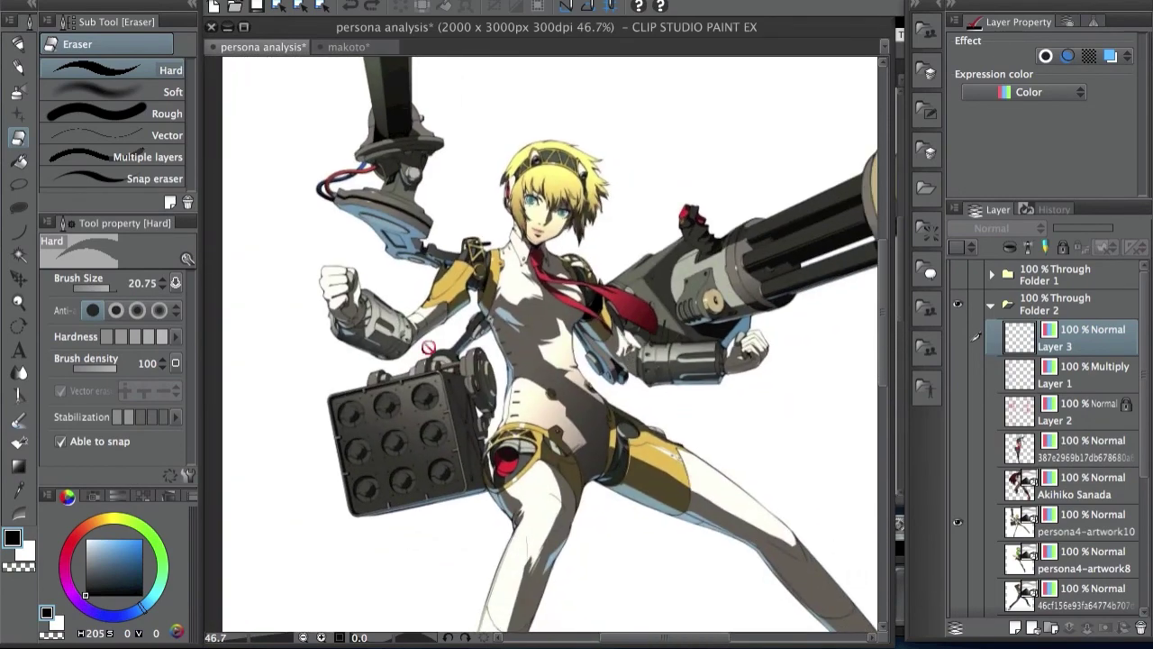
pyautogui.click(546, 310)
pyautogui.scroll(1, 547, 311)
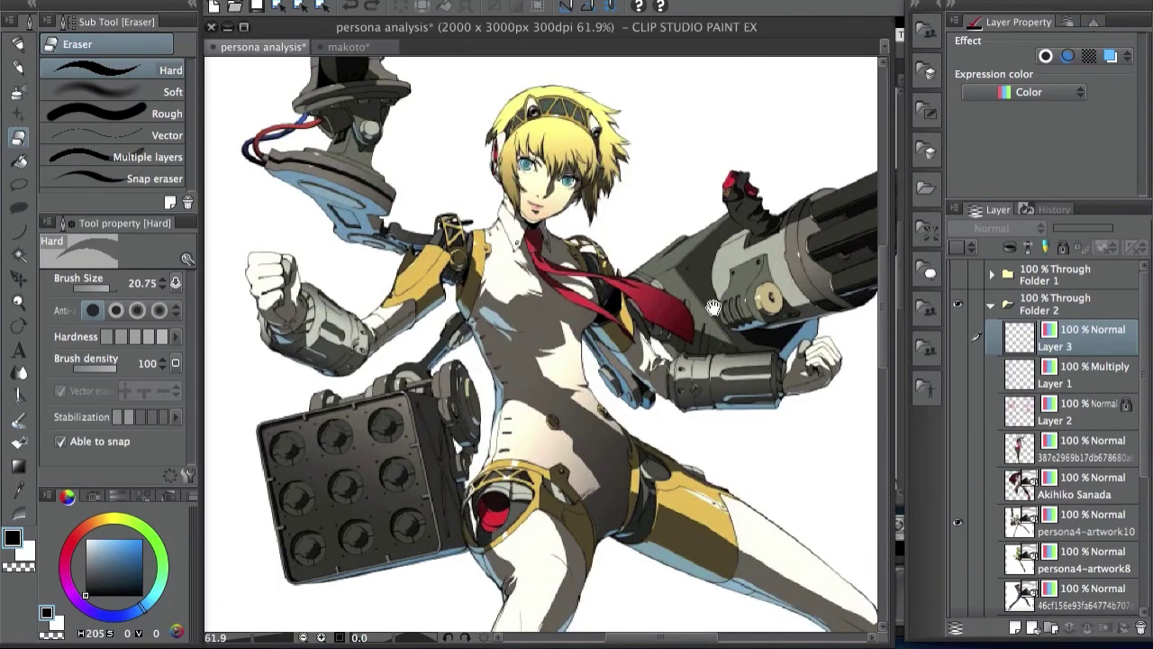
pyautogui.scroll(-4, 586, 346)
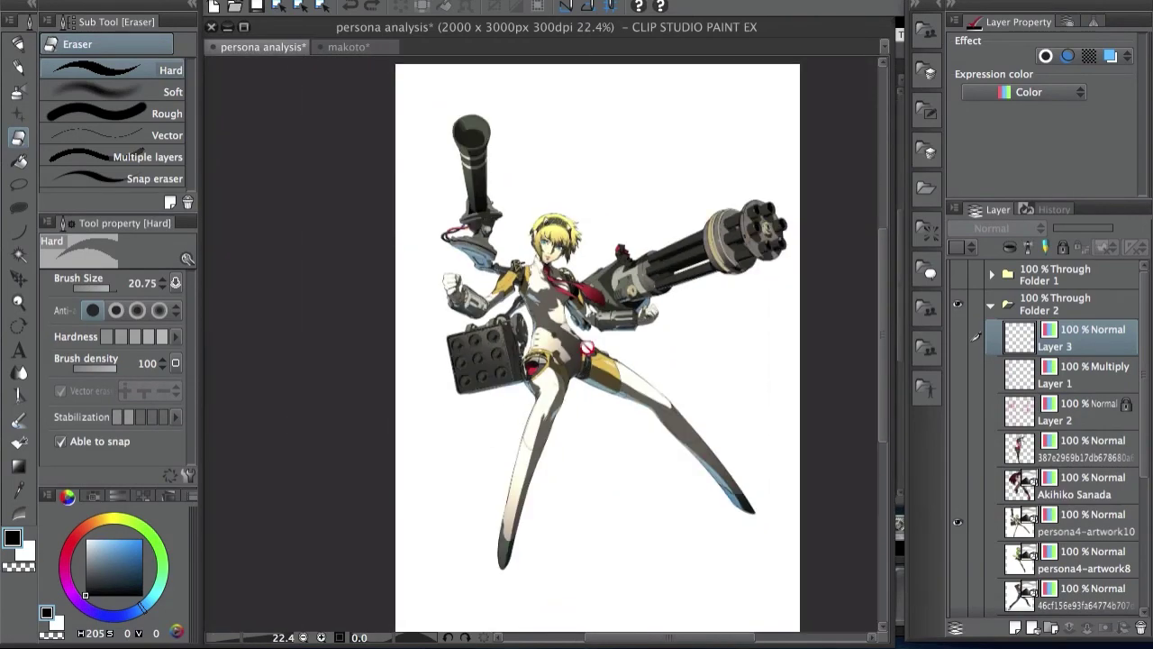